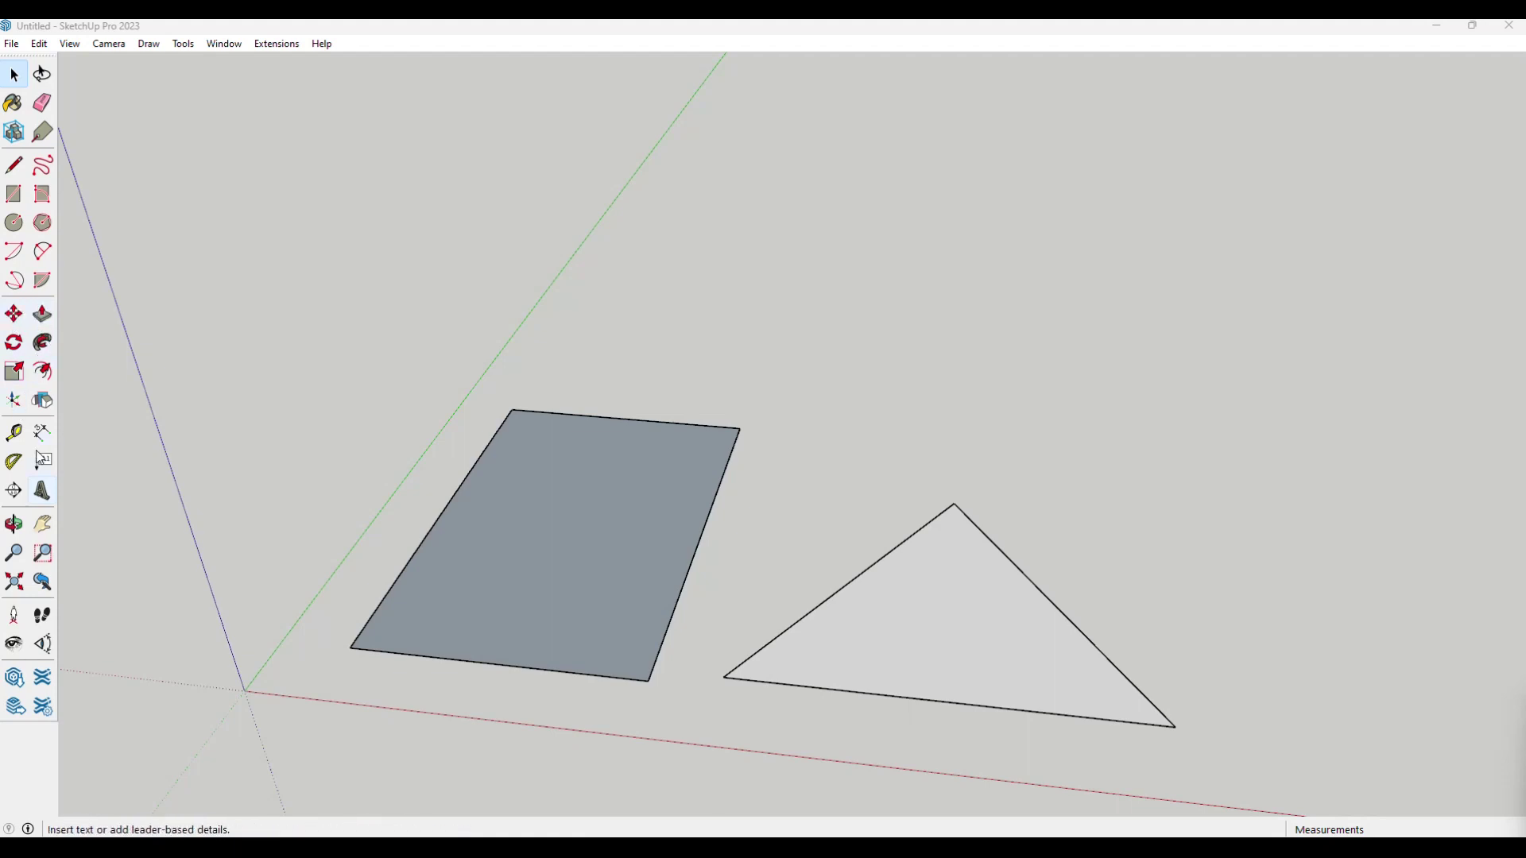
- Try to move the rectangular face along the ground plane with the Move tool
scroll(633, 626, "up", 2)
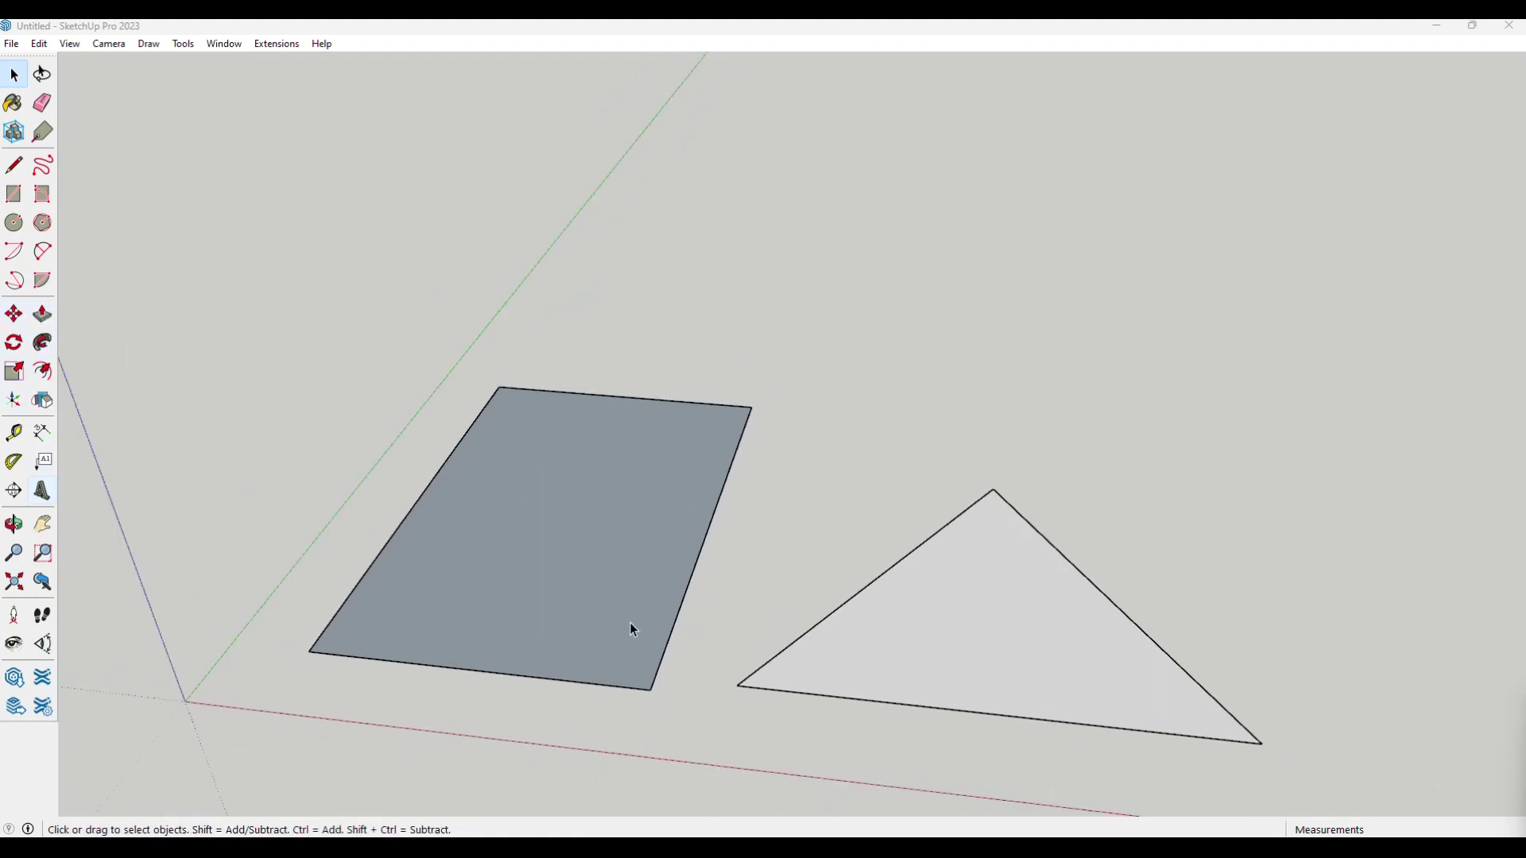
scroll(569, 584, "down", 1)
middle_click_drag(572, 583, 894, 610)
scroll(887, 645, "down", 1)
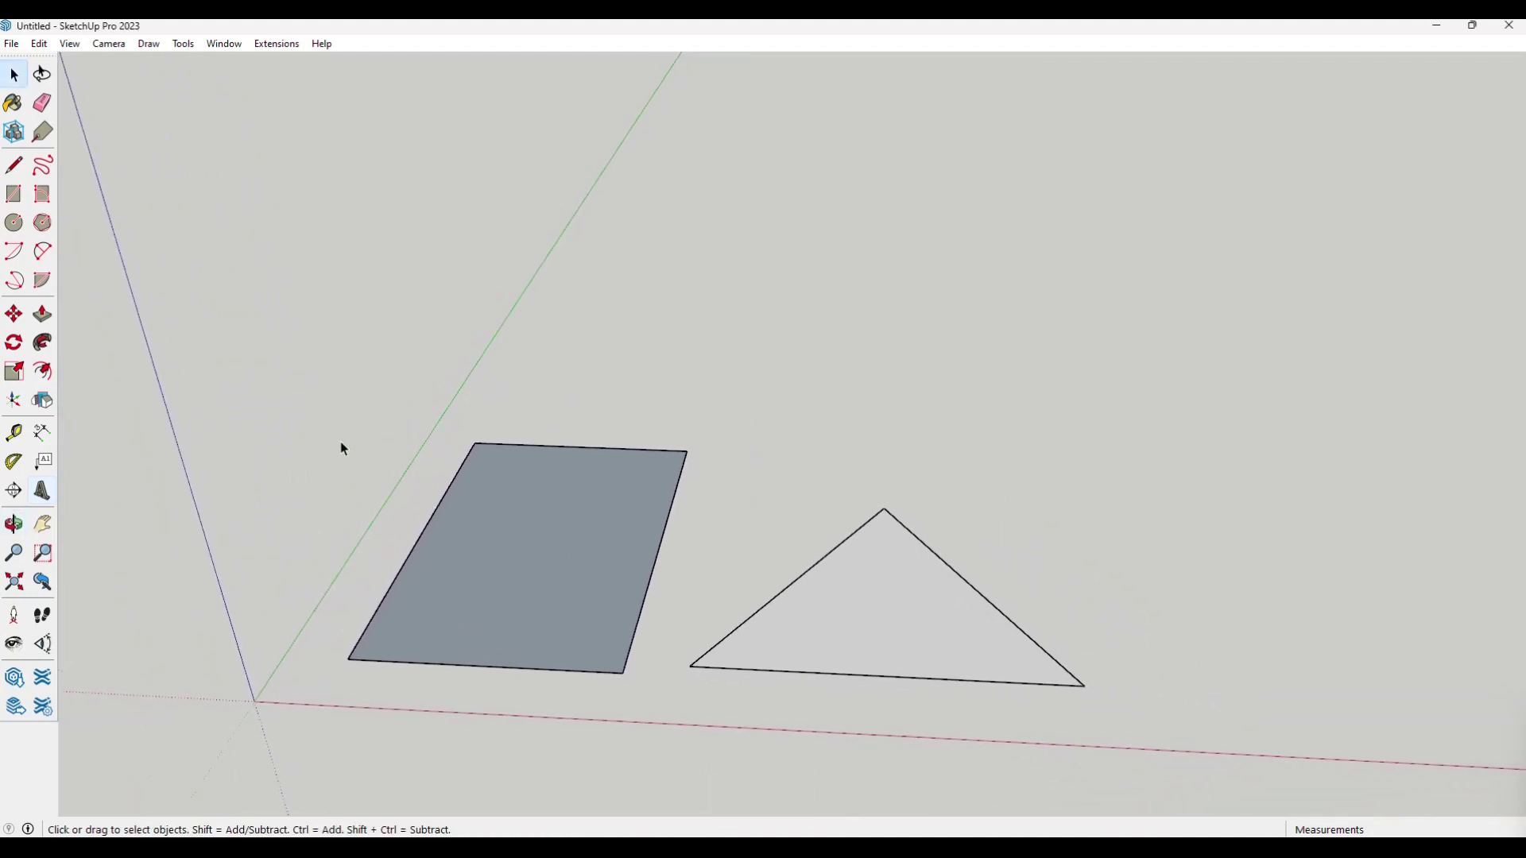
left_click(14, 316)
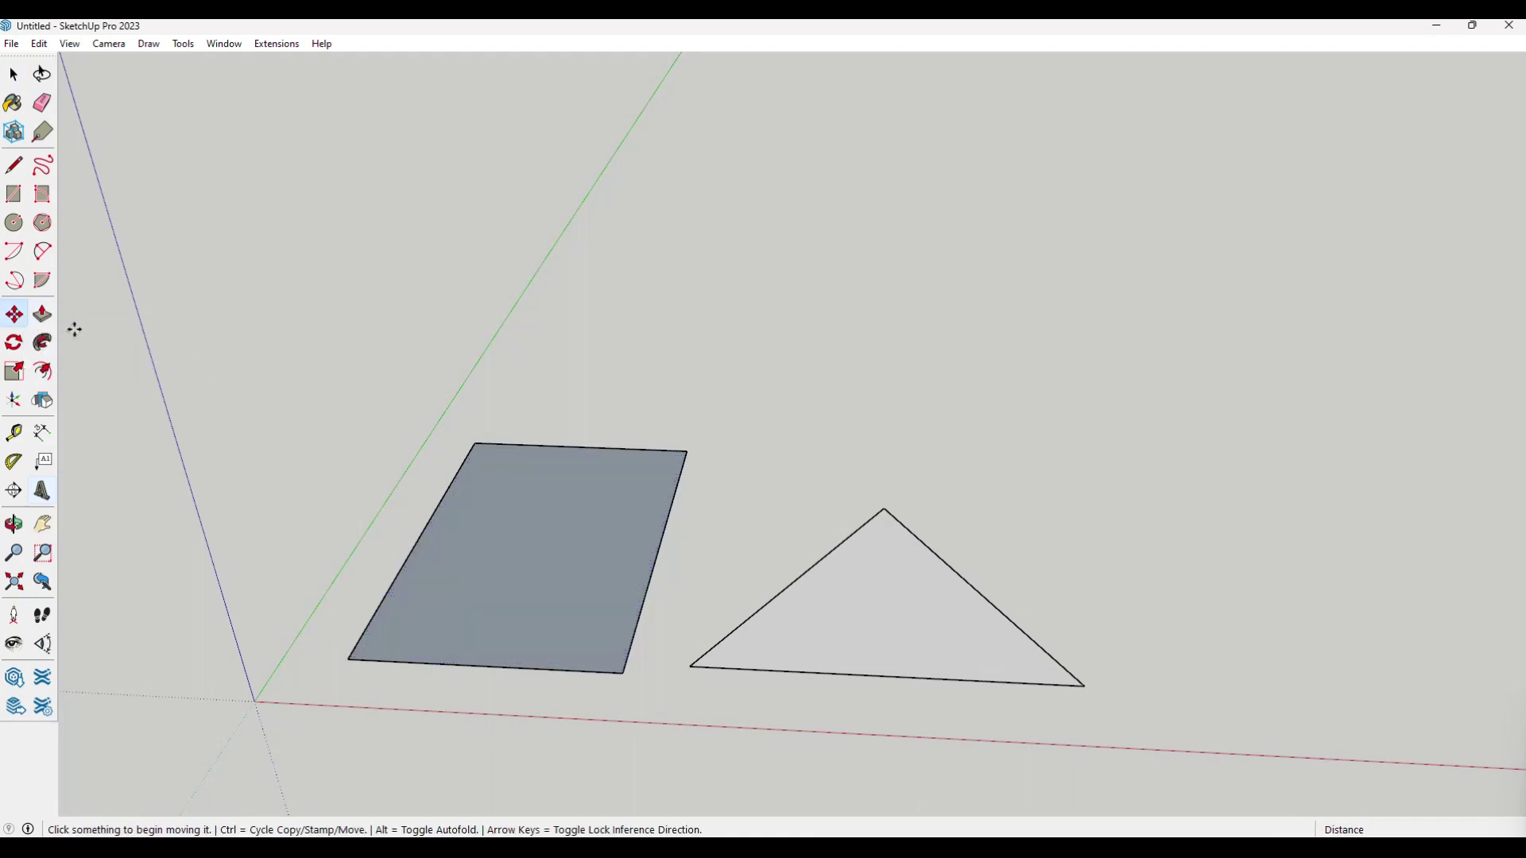
left_click(537, 550)
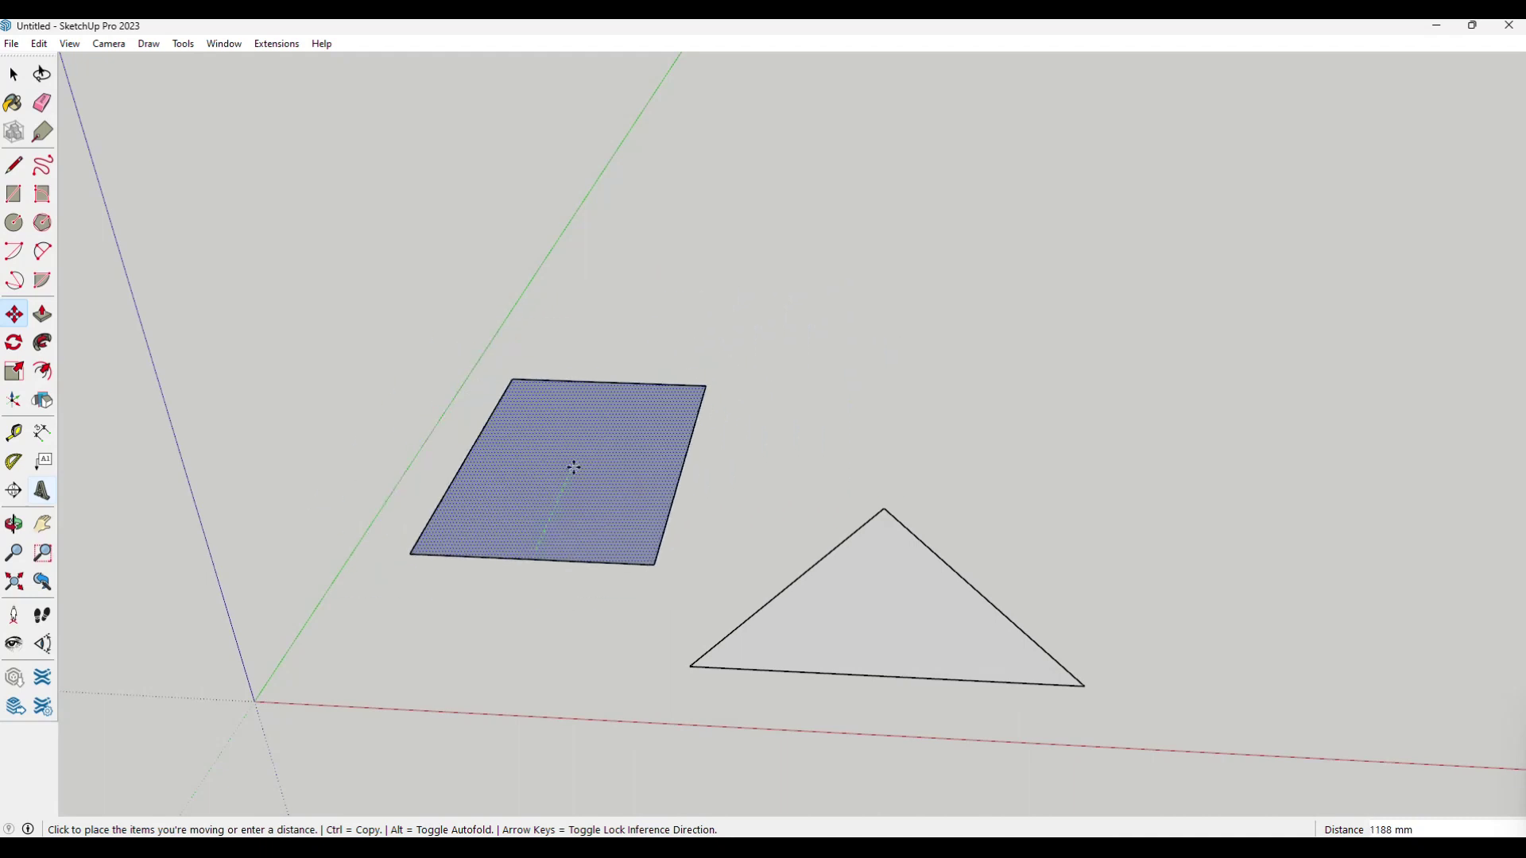
left_click(494, 543)
key("space")
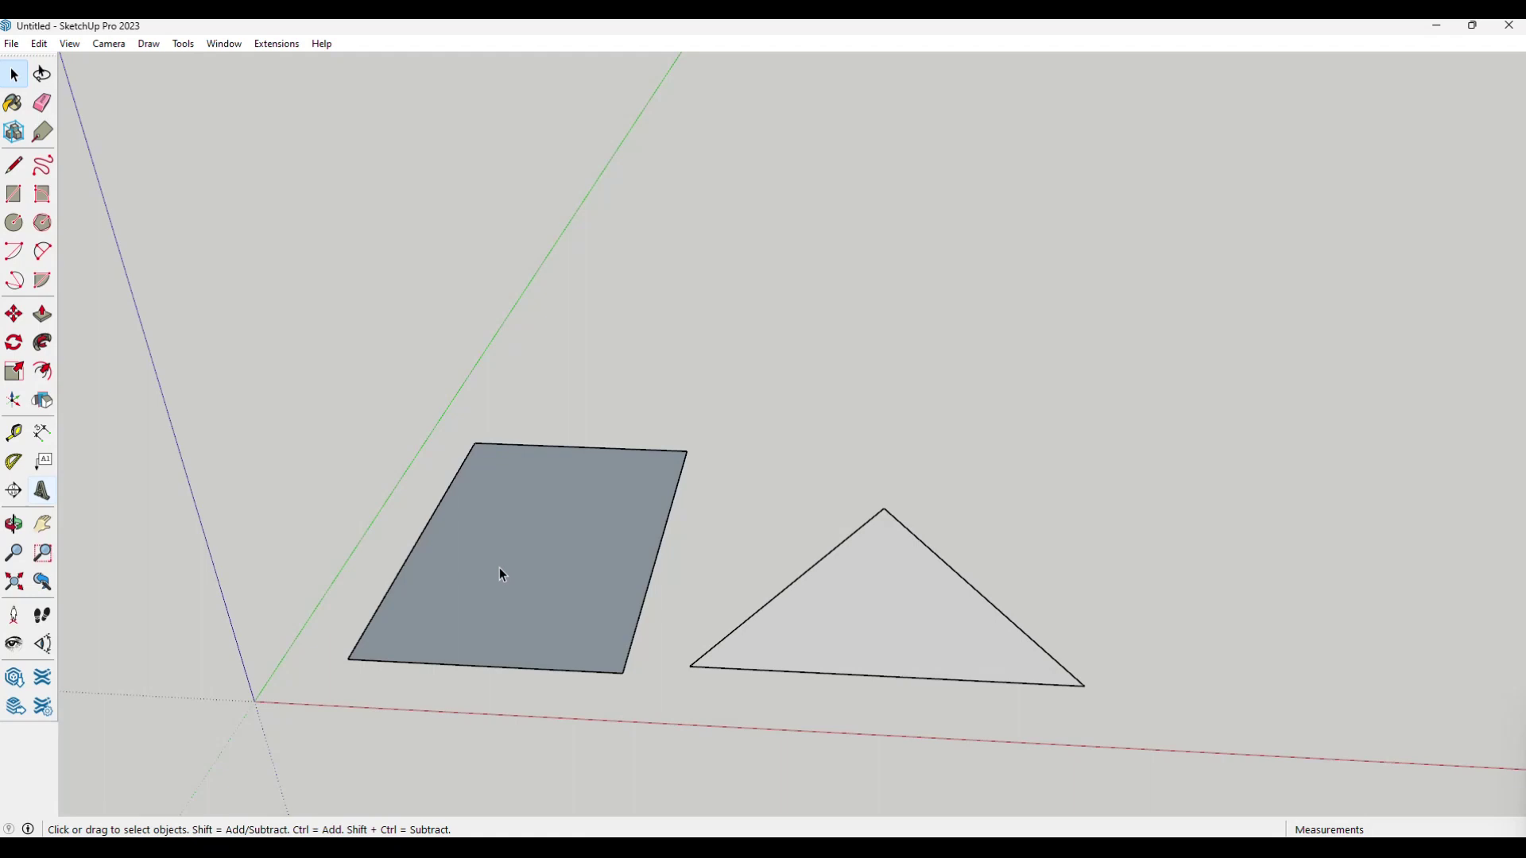
- Preselect the rectangular face and try moving only that selection
left_click(574, 553)
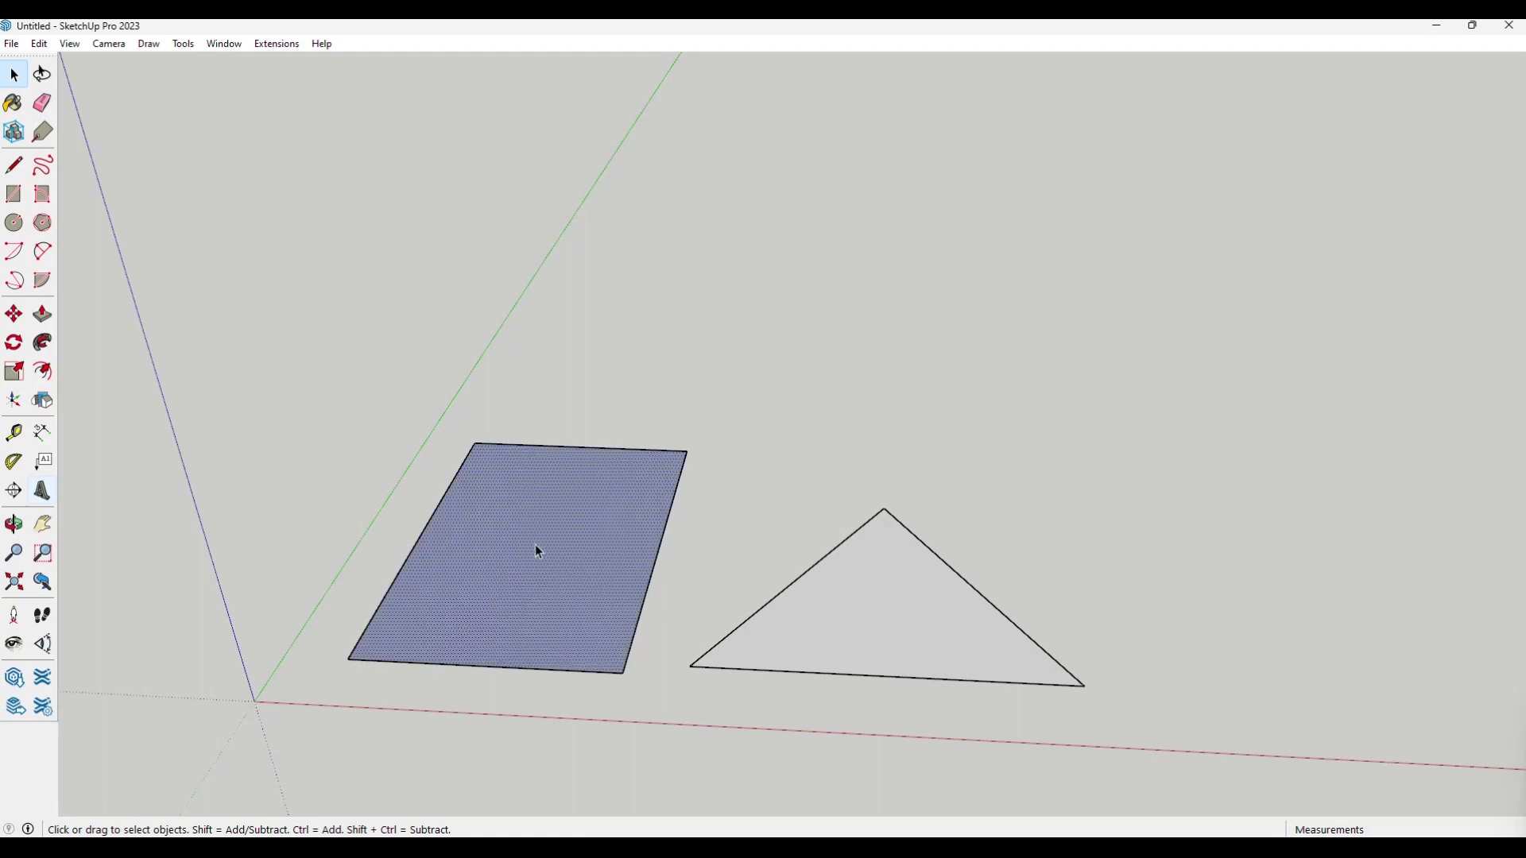
left_click(16, 318)
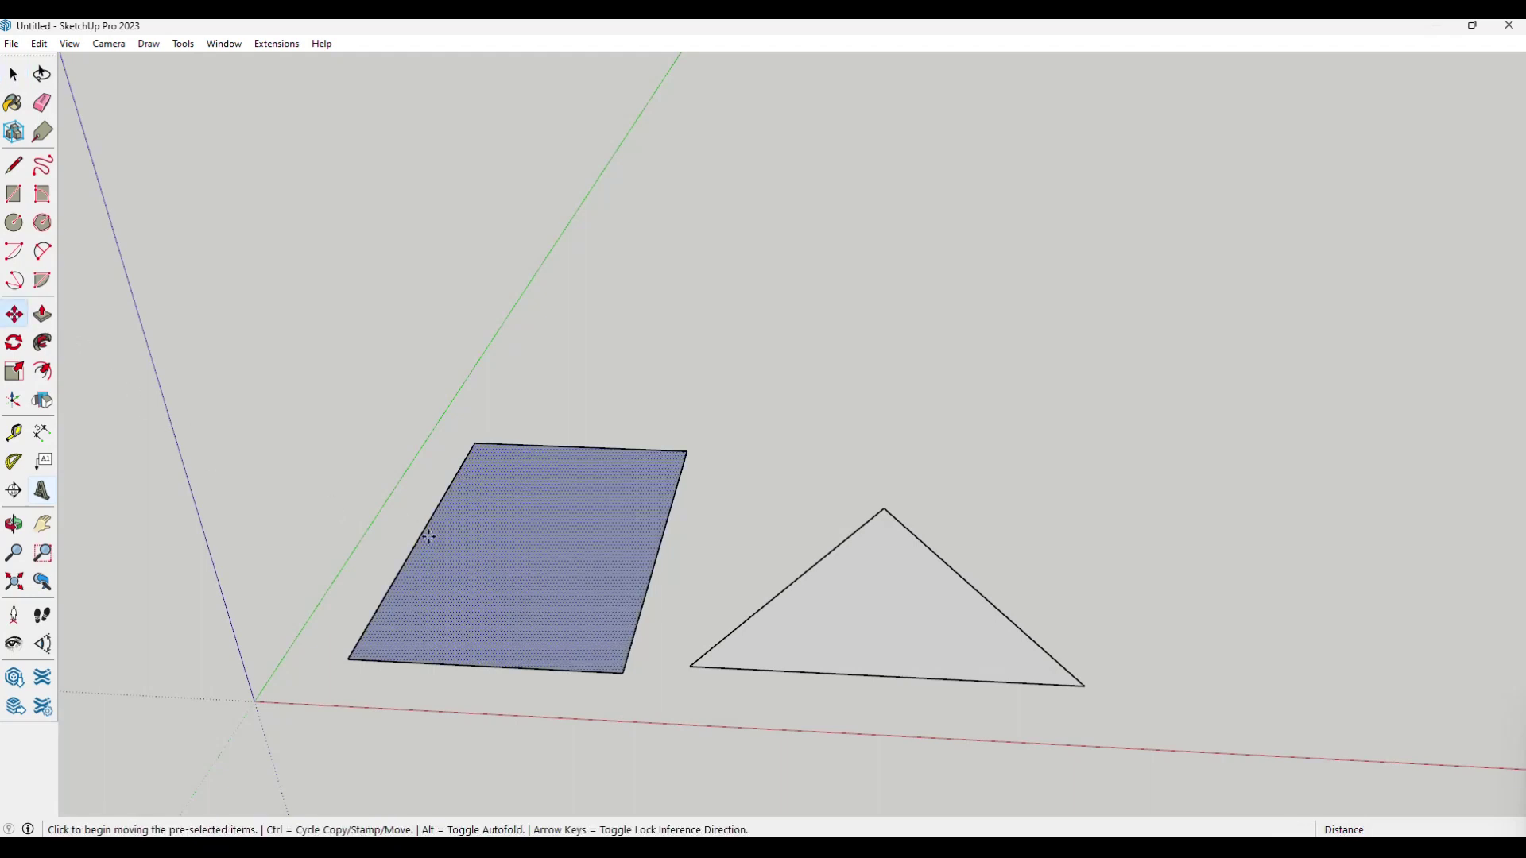
left_click(529, 608)
key("space")
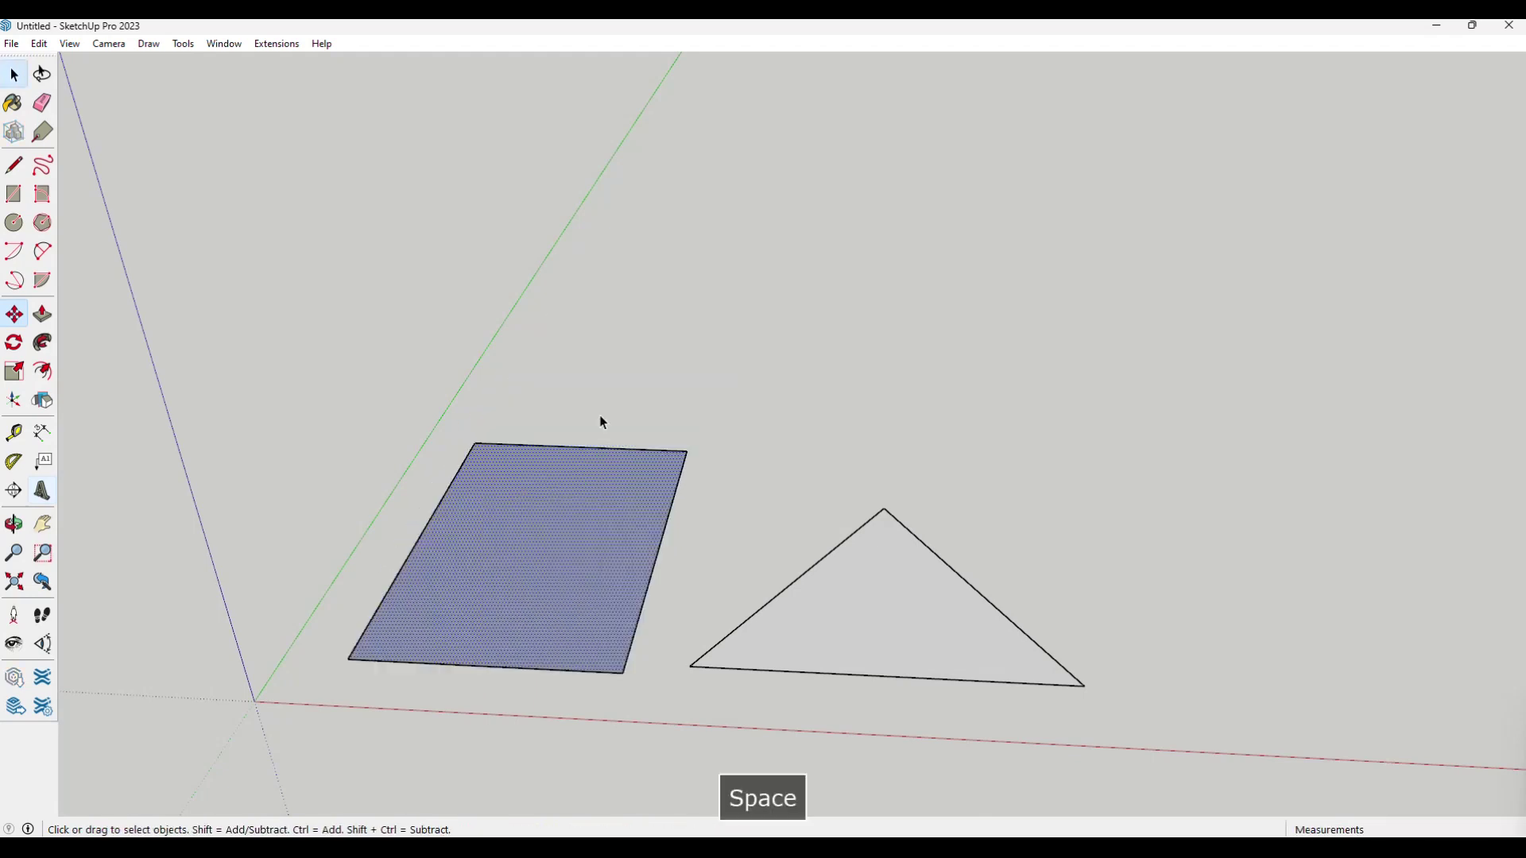
- Raise the rectangle's back edge about 1838 mm along the blue axis and undo the move
left_click(596, 420)
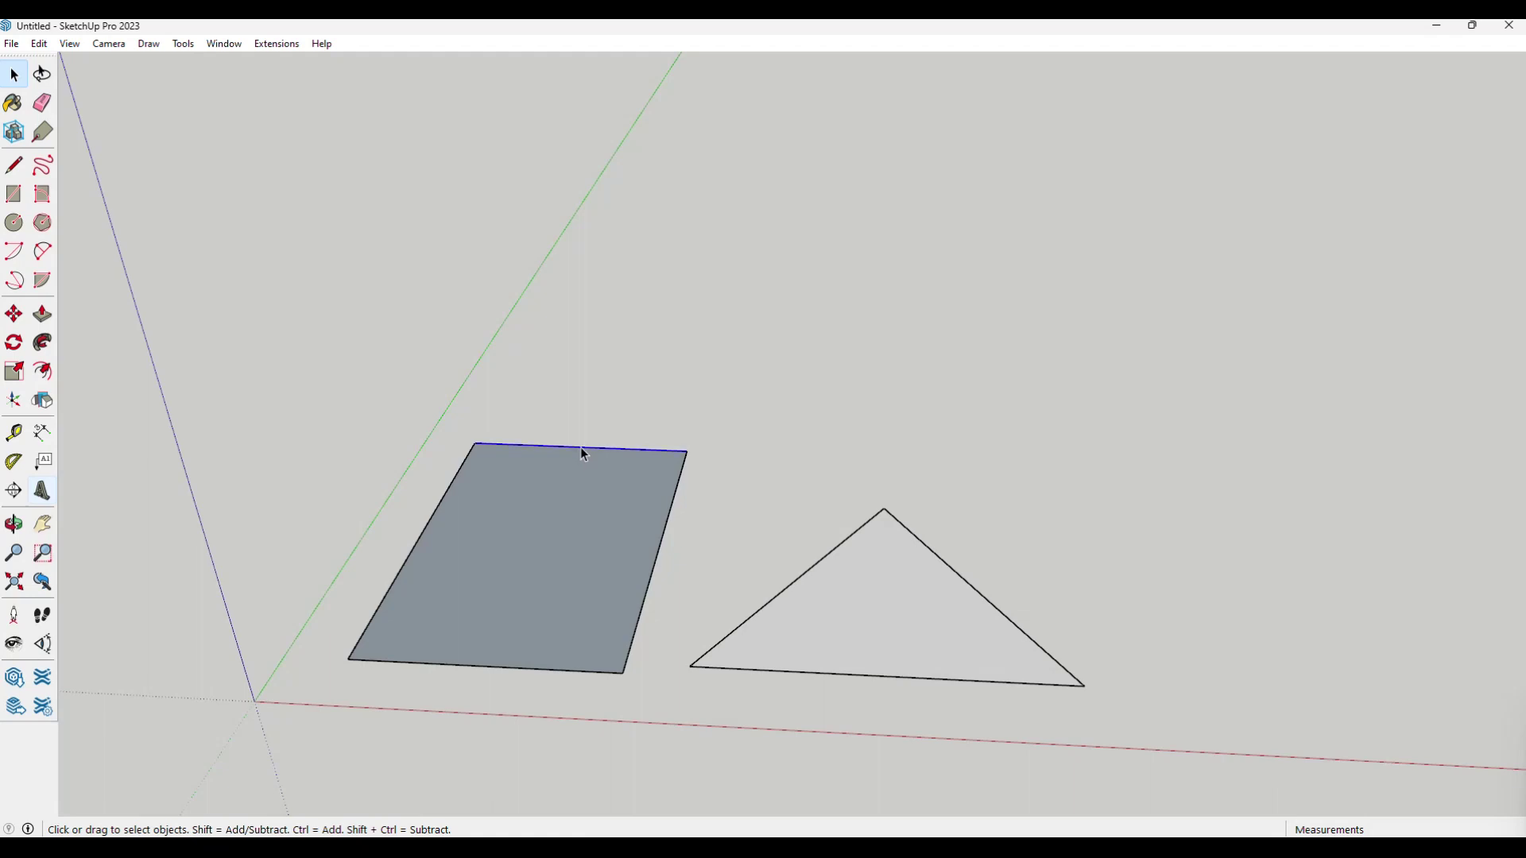
left_click(15, 316)
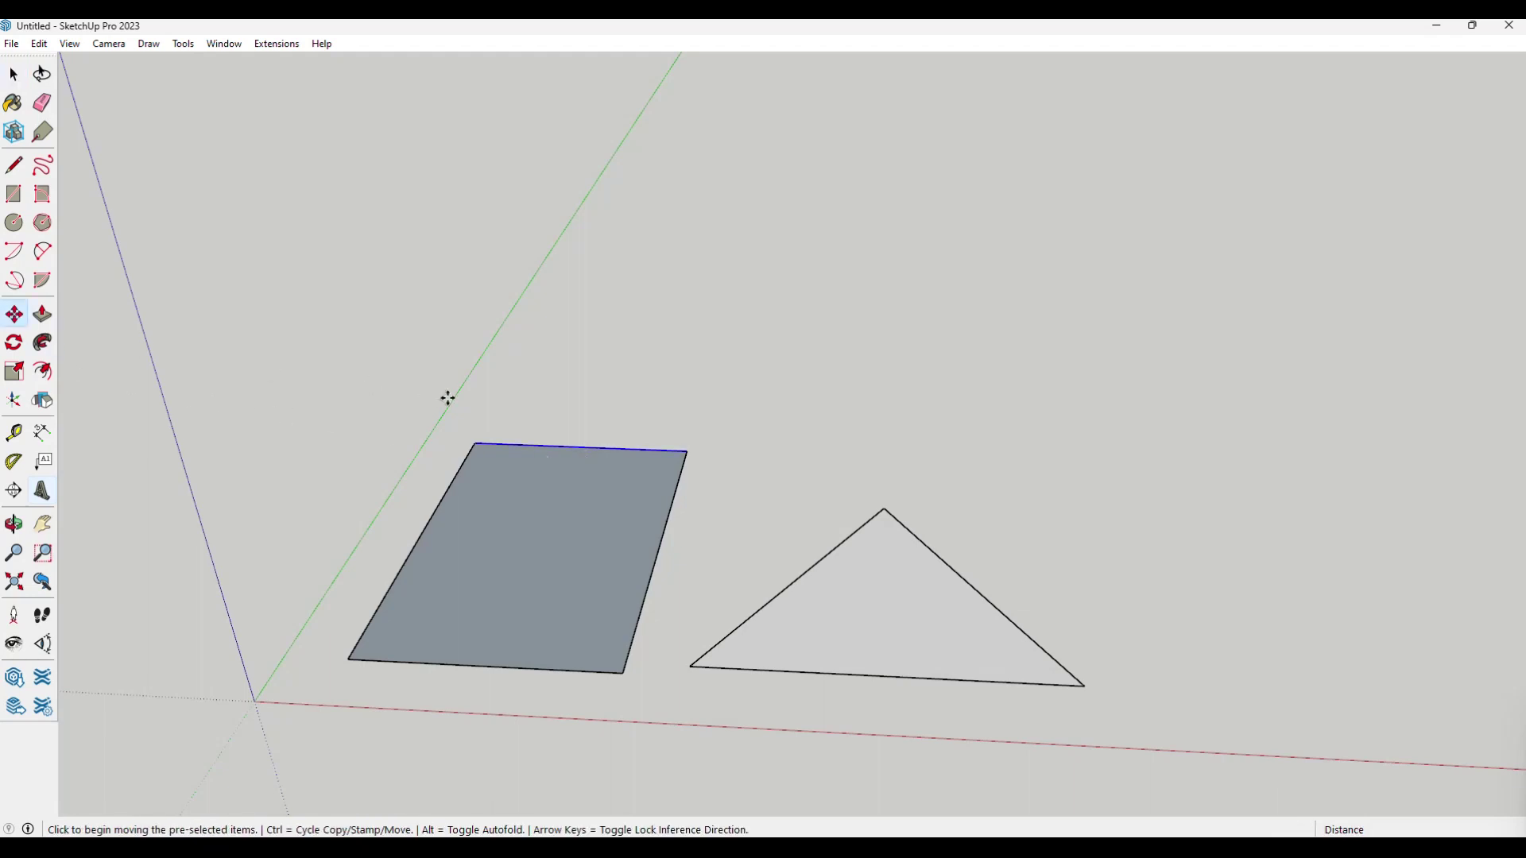
left_click(576, 450)
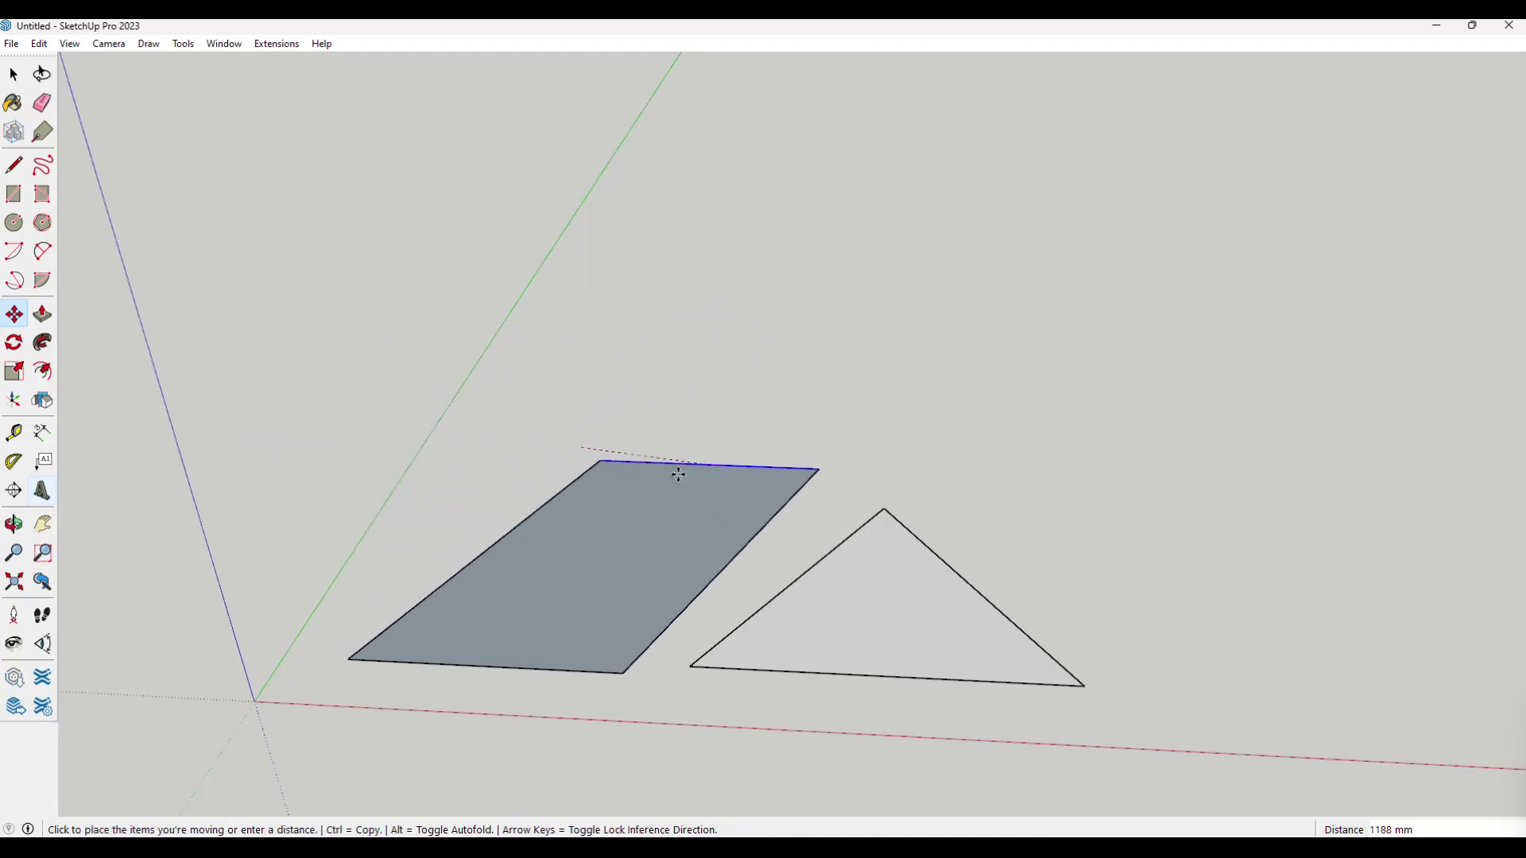
middle_click_drag(623, 450, 591, 411)
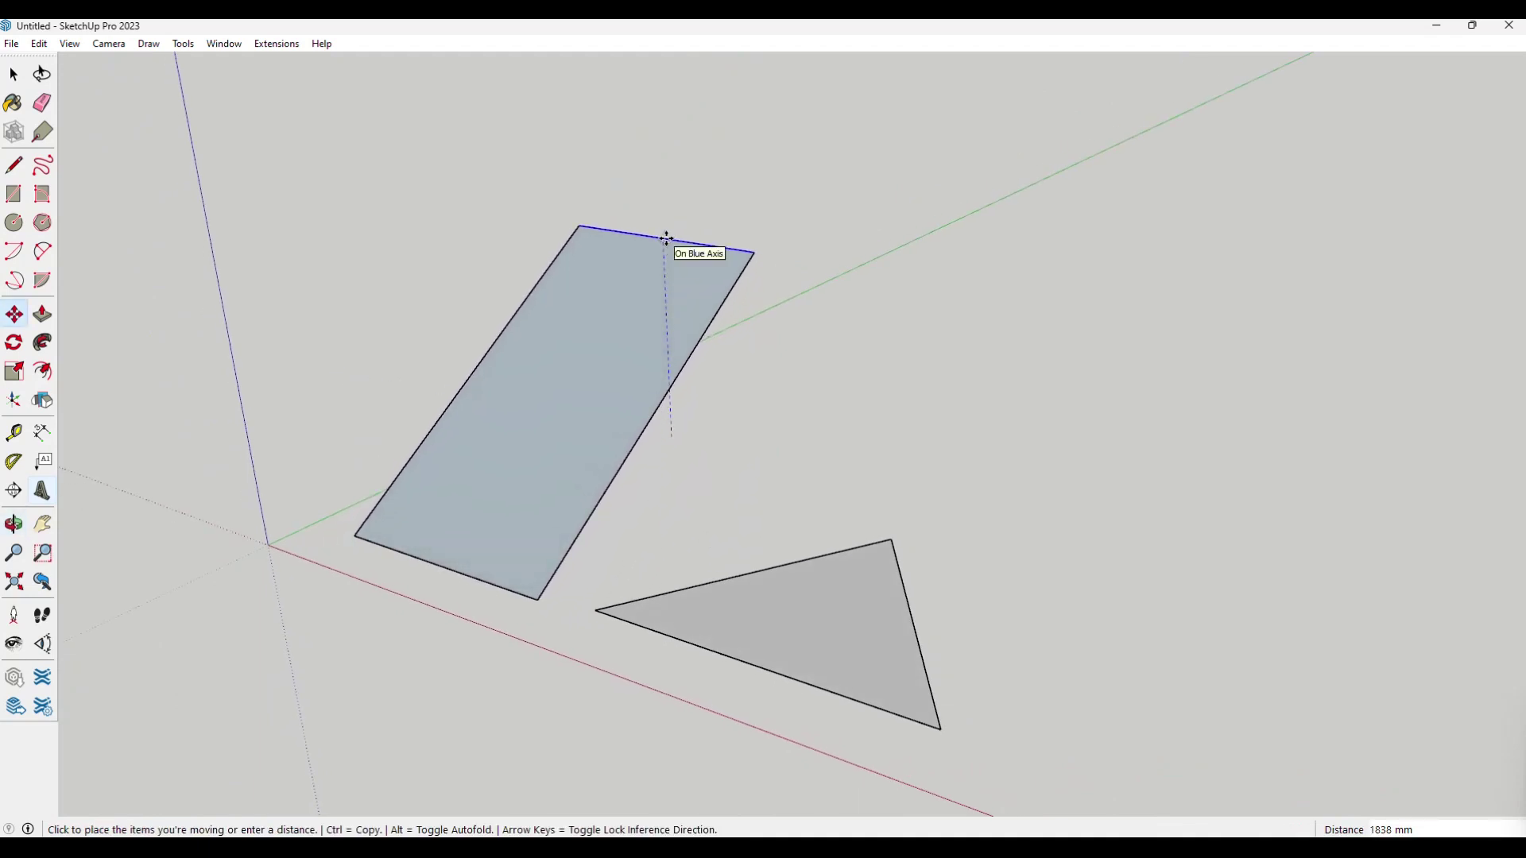
left_click(667, 239)
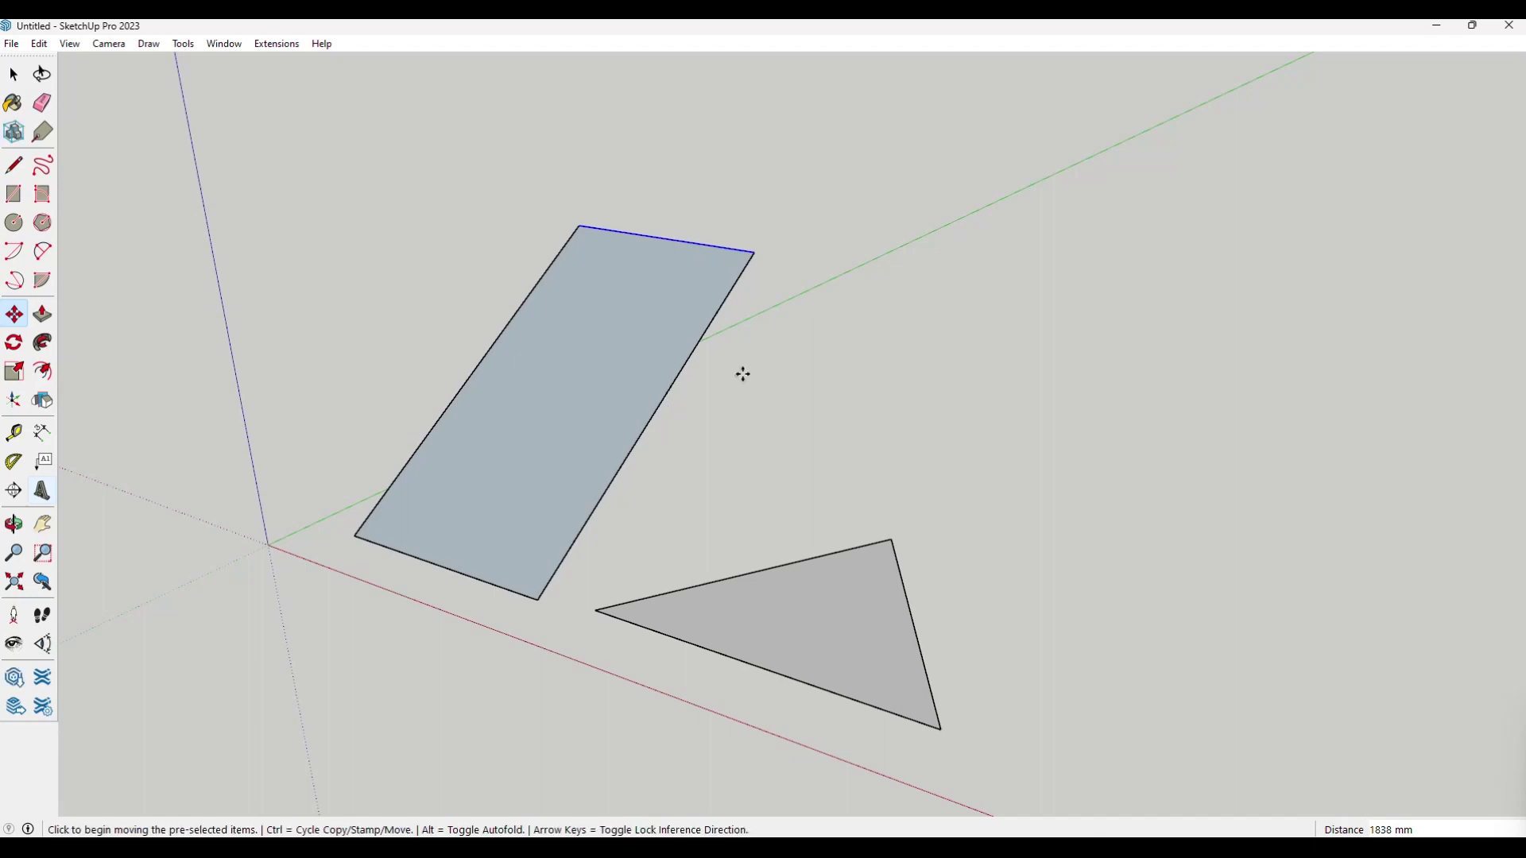
key("ctrl+z")
middle_click_drag(742, 371, 779, 480)
key("space")
- Push/Pull the rectangular face up about 2017 mm into a box
left_click(43, 318)
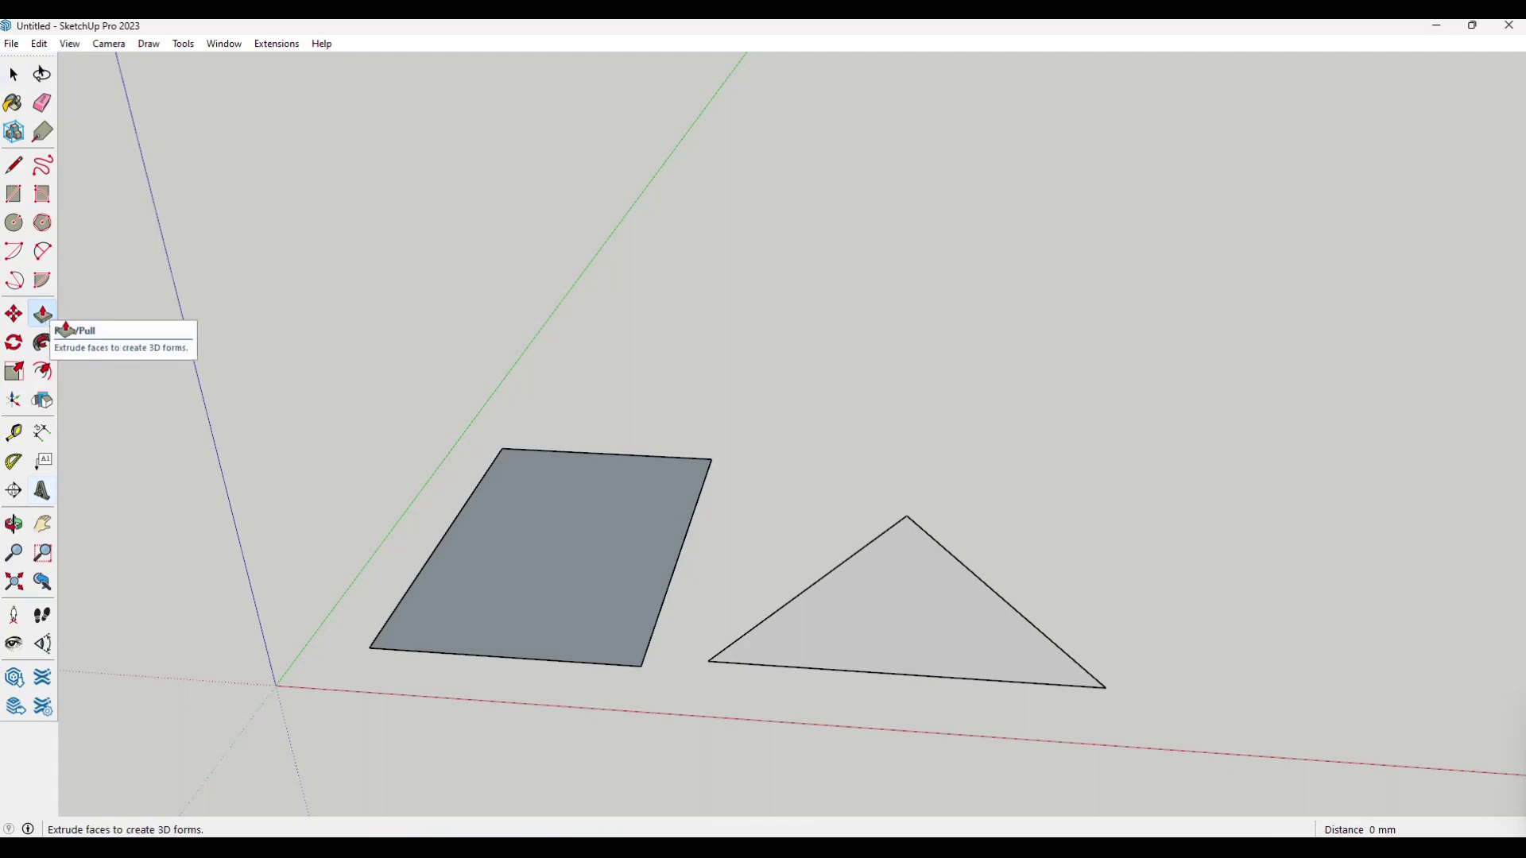
middle_click_drag(603, 613, 482, 585)
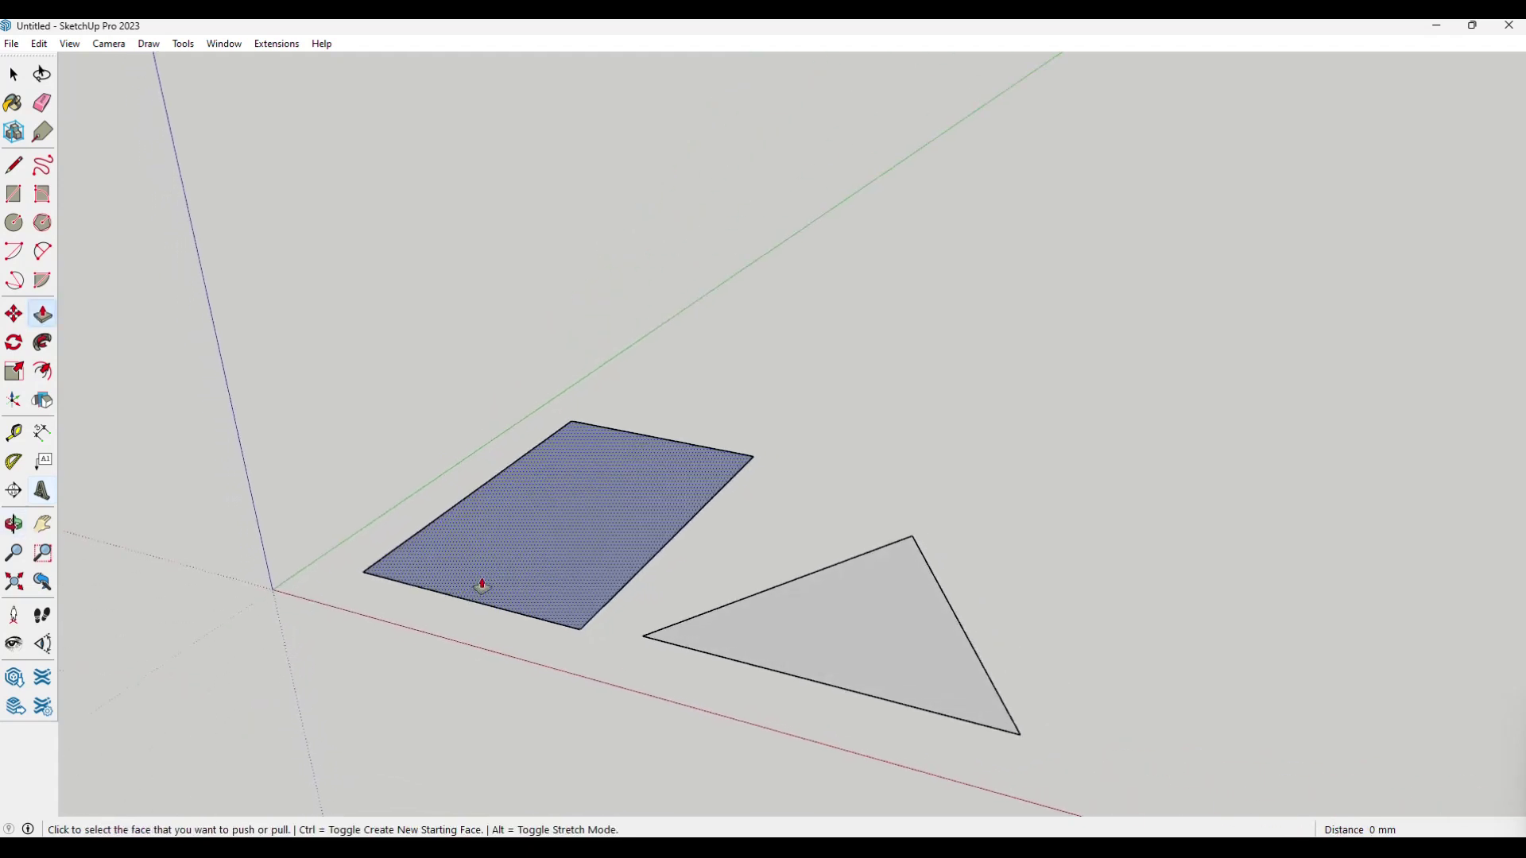
left_click(573, 530)
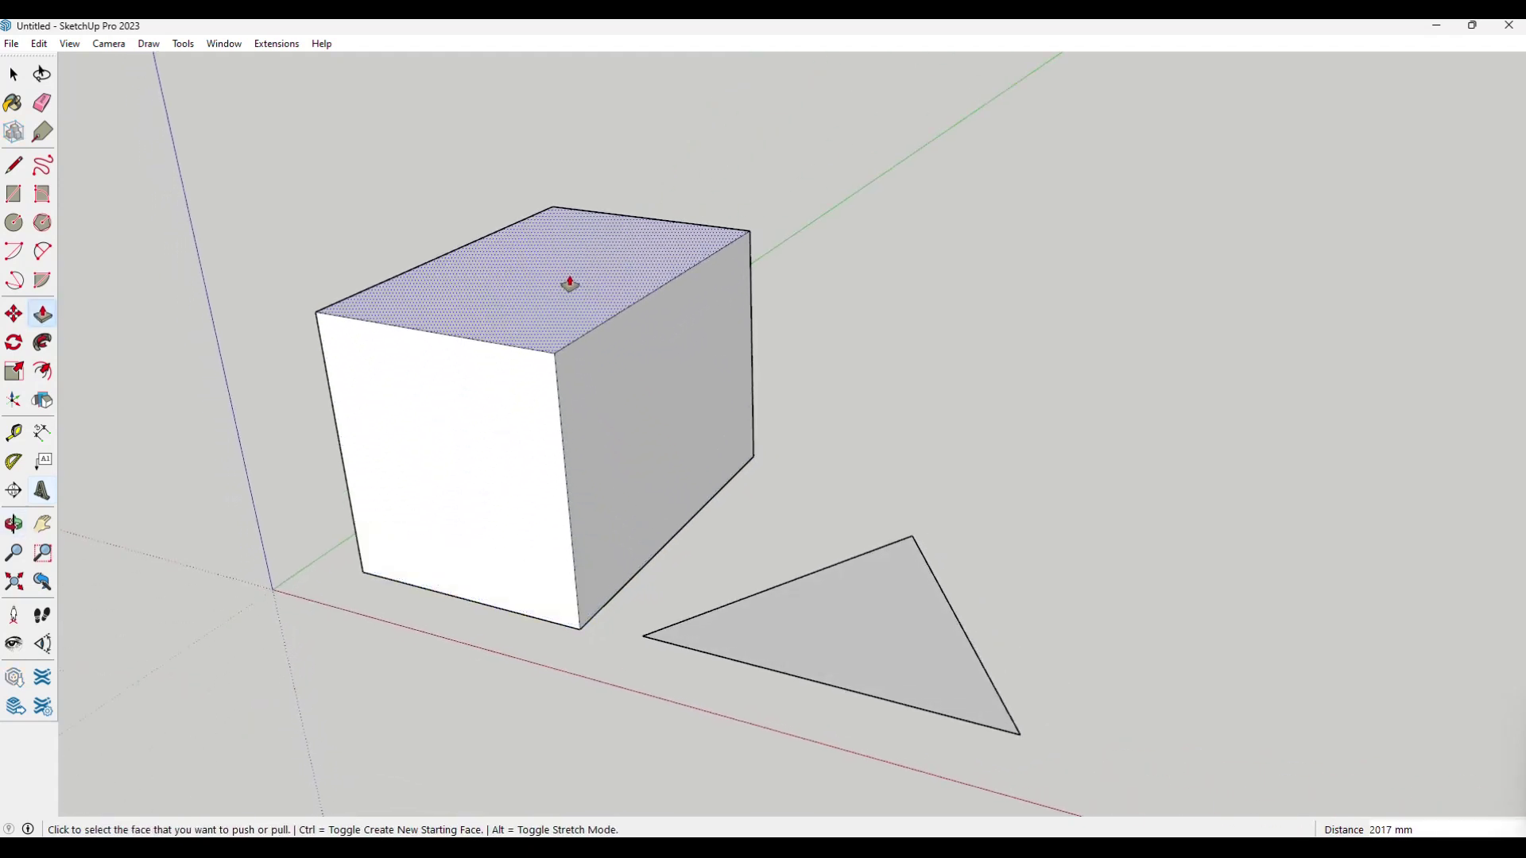
- Try pushing the box's top face down and undo the change
left_click(565, 296)
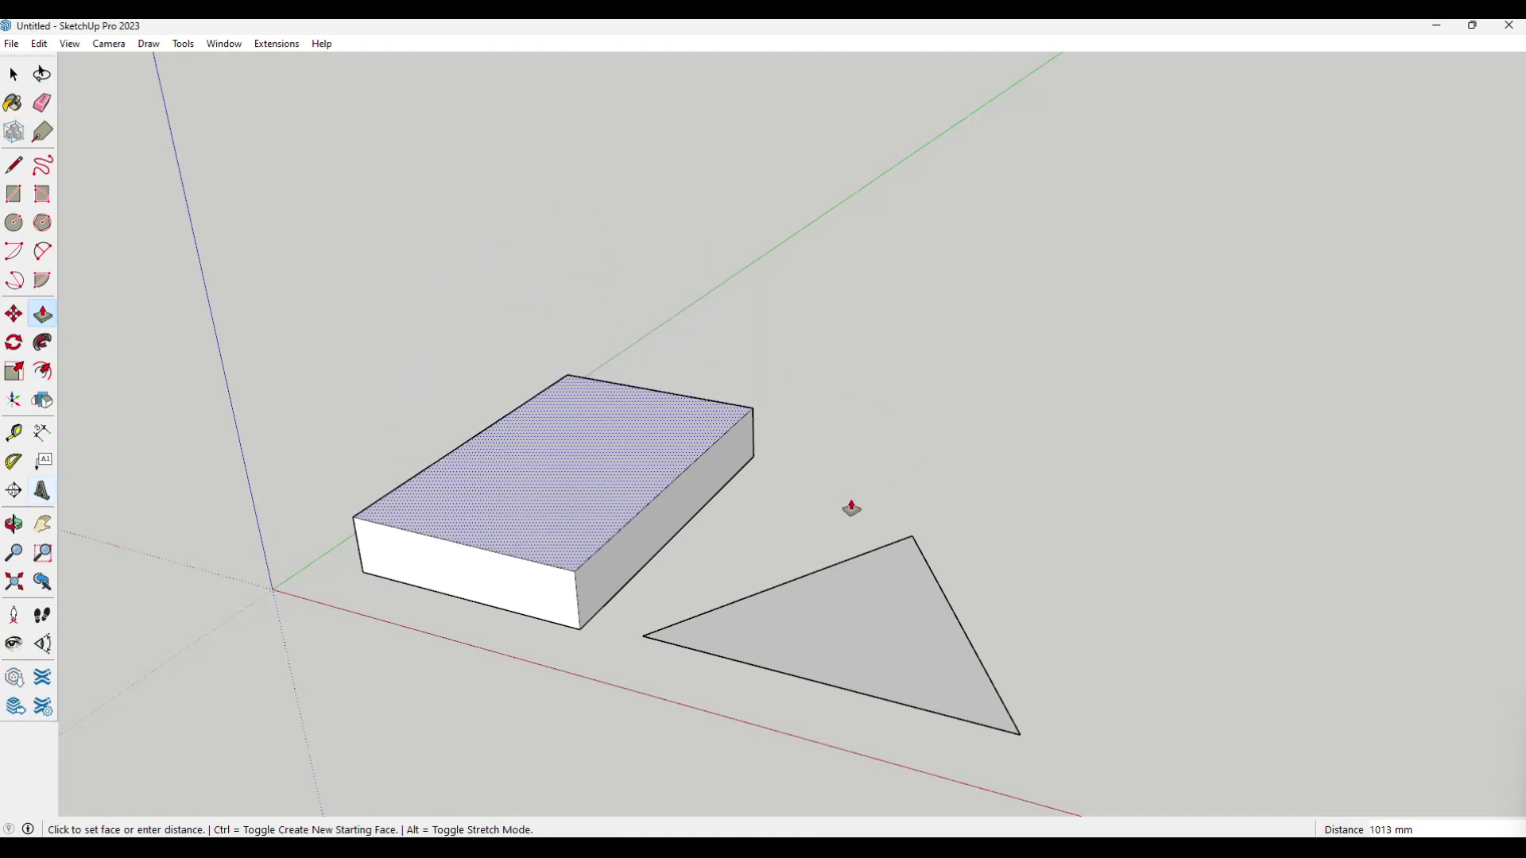
left_click(743, 474)
key("ctrl+z")
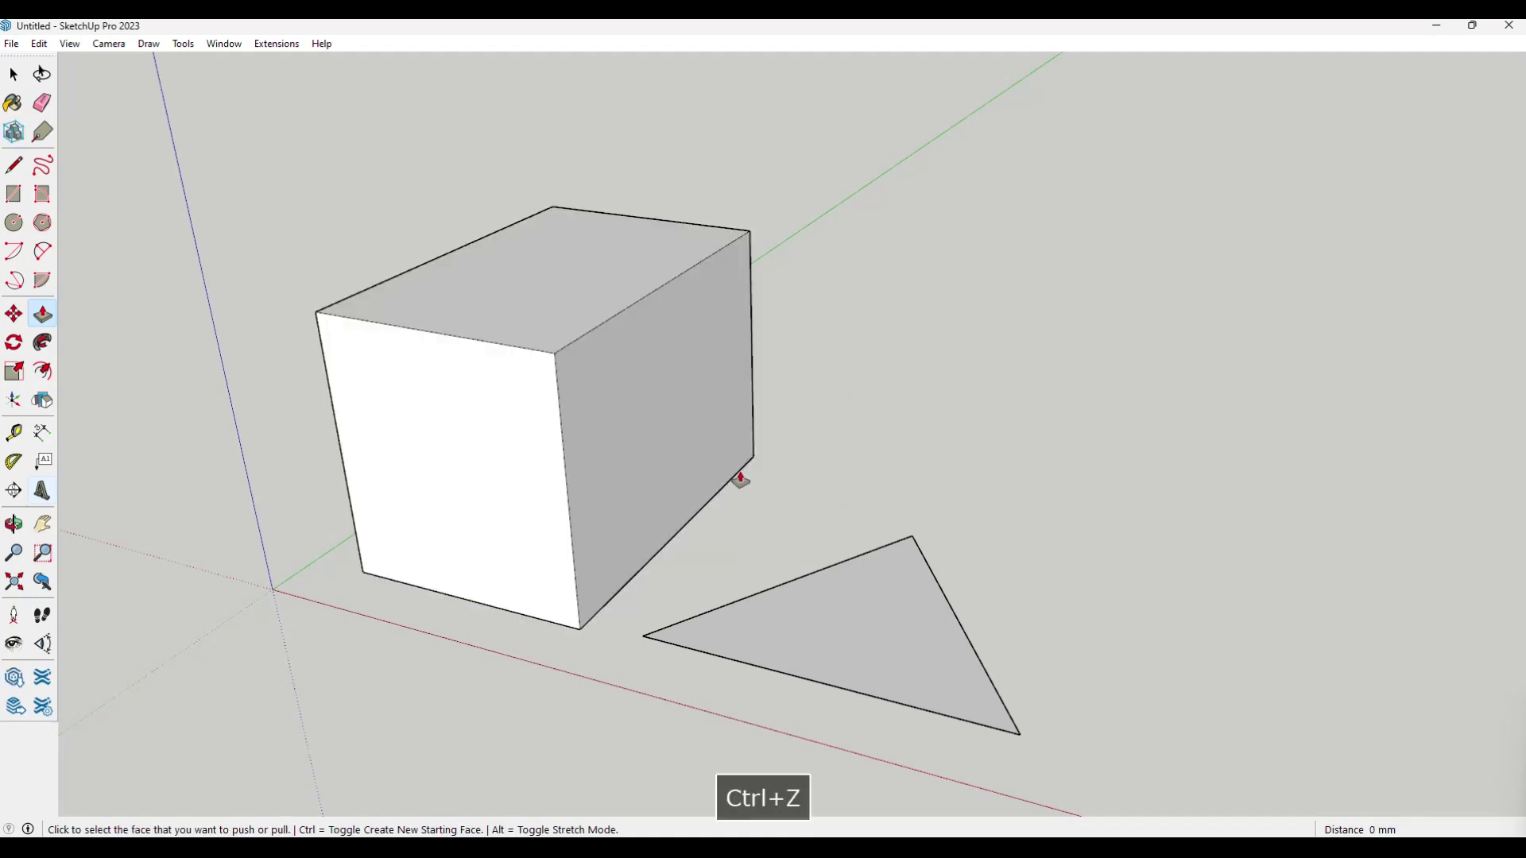
- Push the box's top face down about 1388 mm and resize the box by pushing and pulling its other faces
left_click(560, 336)
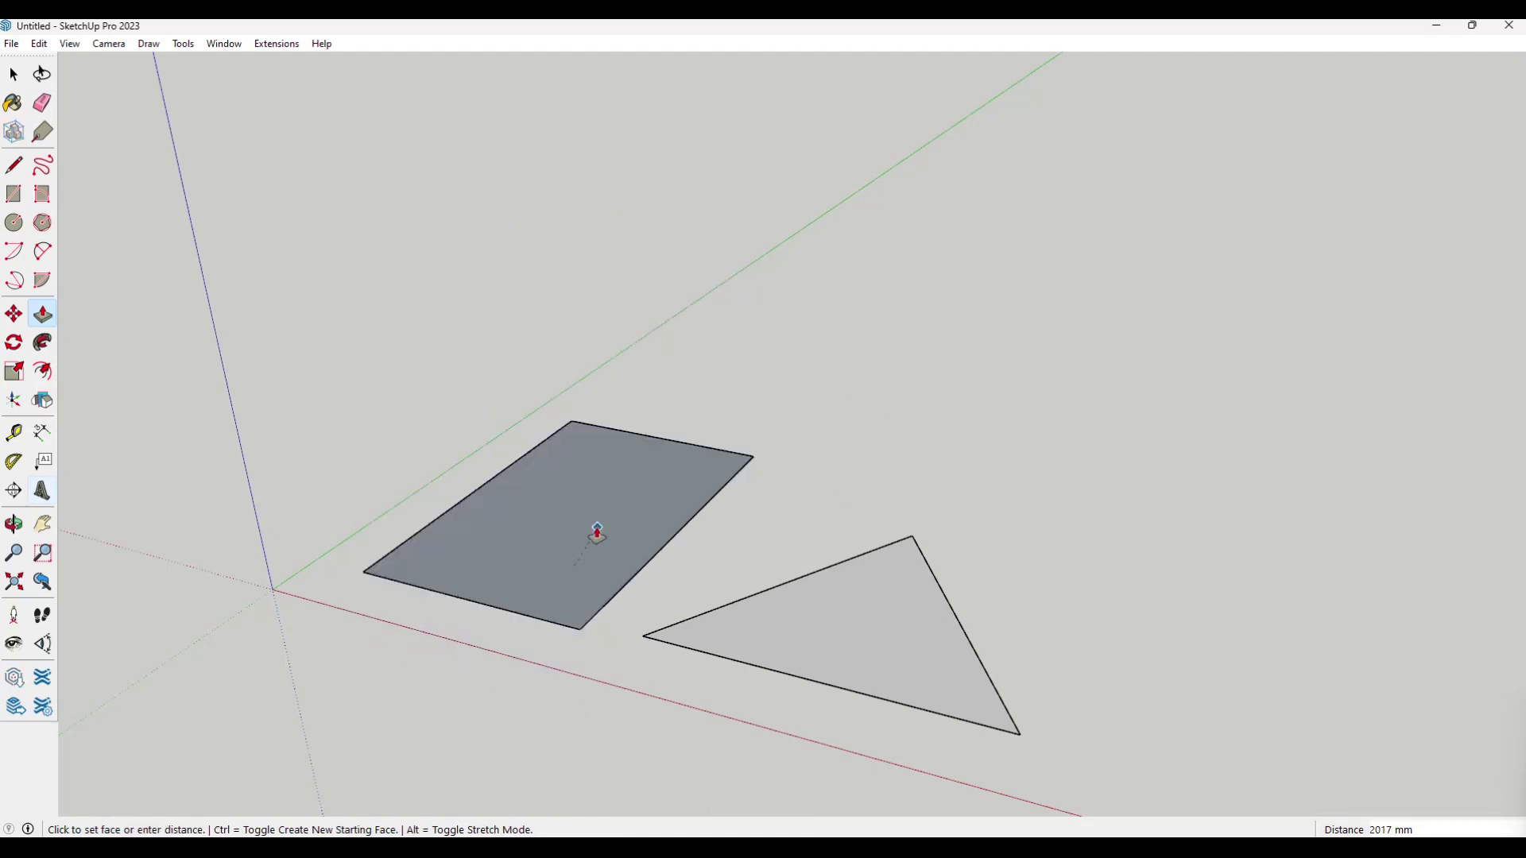
left_click(400, 529)
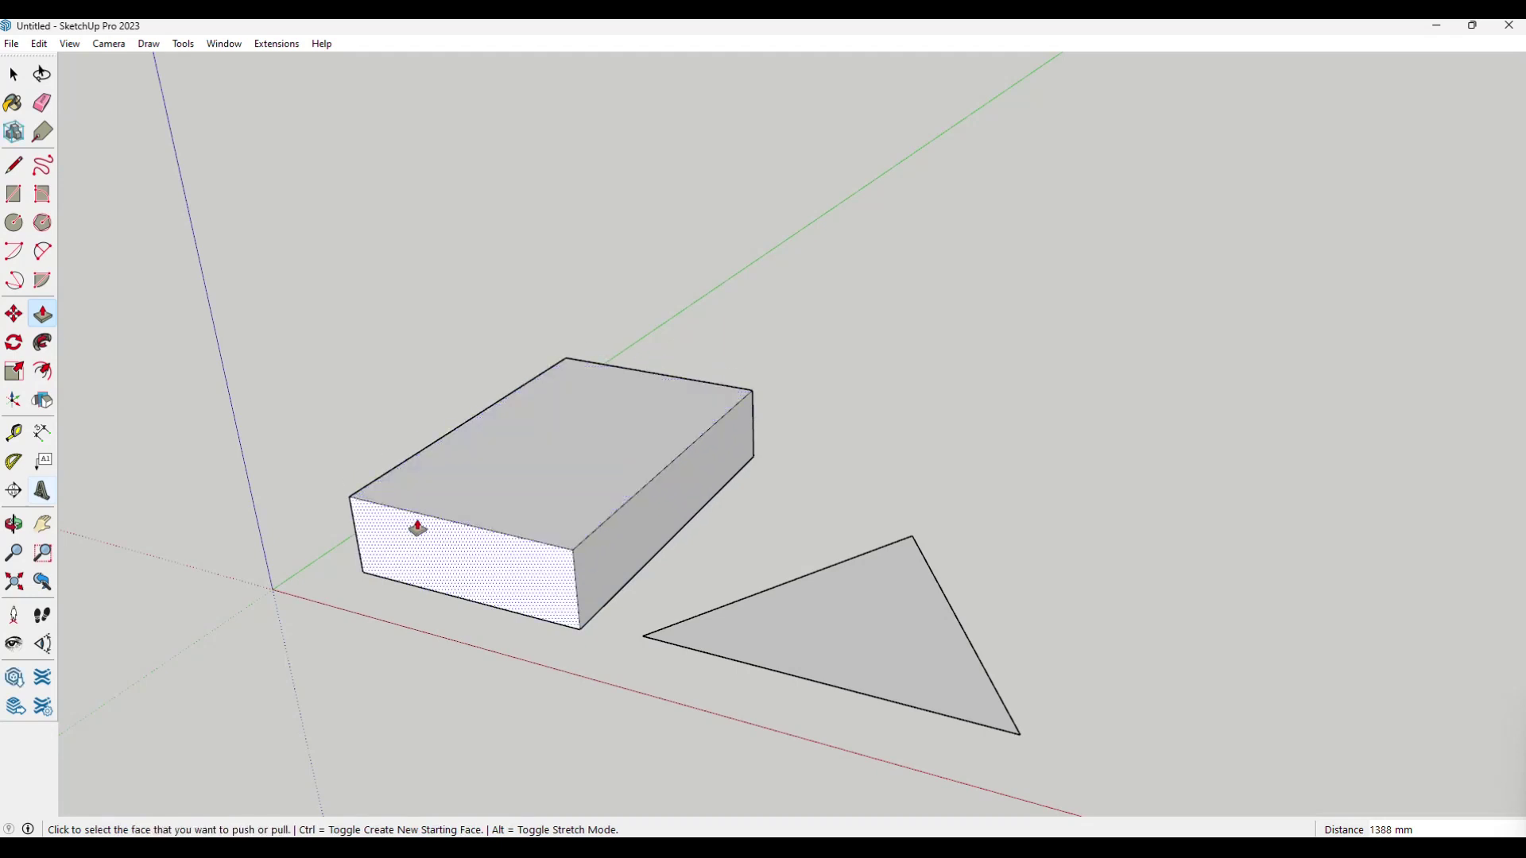
middle_click_drag(517, 522, 412, 610)
left_click_drag(501, 597, 469, 680)
left_click_drag(530, 518, 531, 502)
middle_click_drag(531, 502, 463, 623)
left_click_drag(450, 619, 355, 623)
middle_click_drag(855, 562, 391, 674)
left_click_drag(392, 674, 528, 565)
- Push/Pull the triangular face up about 1132 mm into a prism
middle_click_drag(525, 631, 622, 552)
scroll(769, 578, "up", 3)
left_click_drag(627, 551, 654, 419)
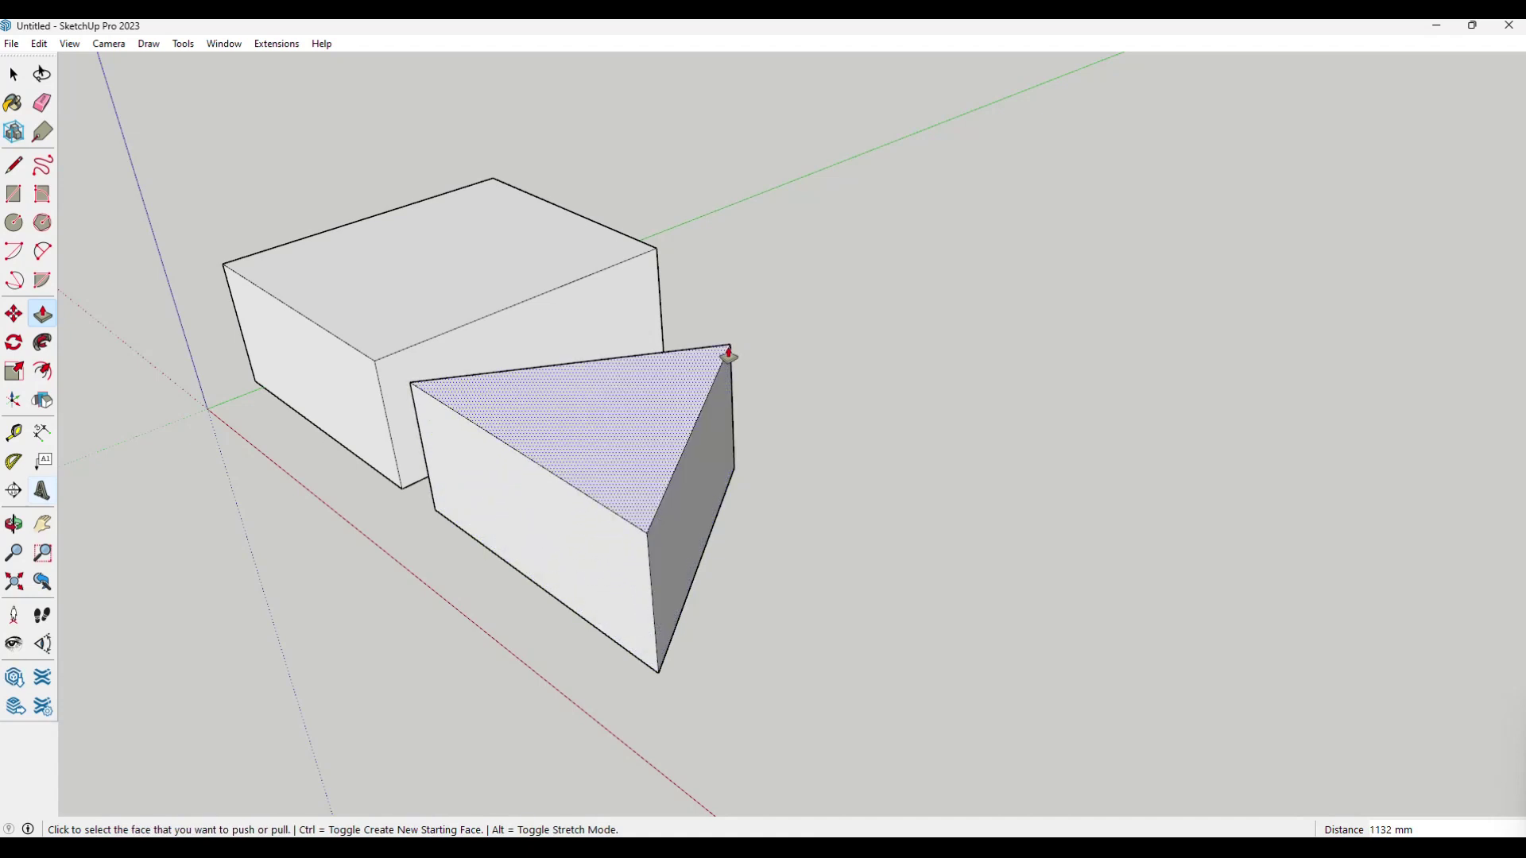
middle_click_drag(681, 432, 668, 477)
left_click_drag(667, 477, 665, 445)
- Pull two side faces of the triangular prism outward, the last one by about 2039 mm
middle_click_drag(747, 551, 634, 508)
left_click_drag(641, 506, 948, 616)
middle_click_drag(1057, 583, 781, 538)
left_click_drag(702, 487, 956, 578)
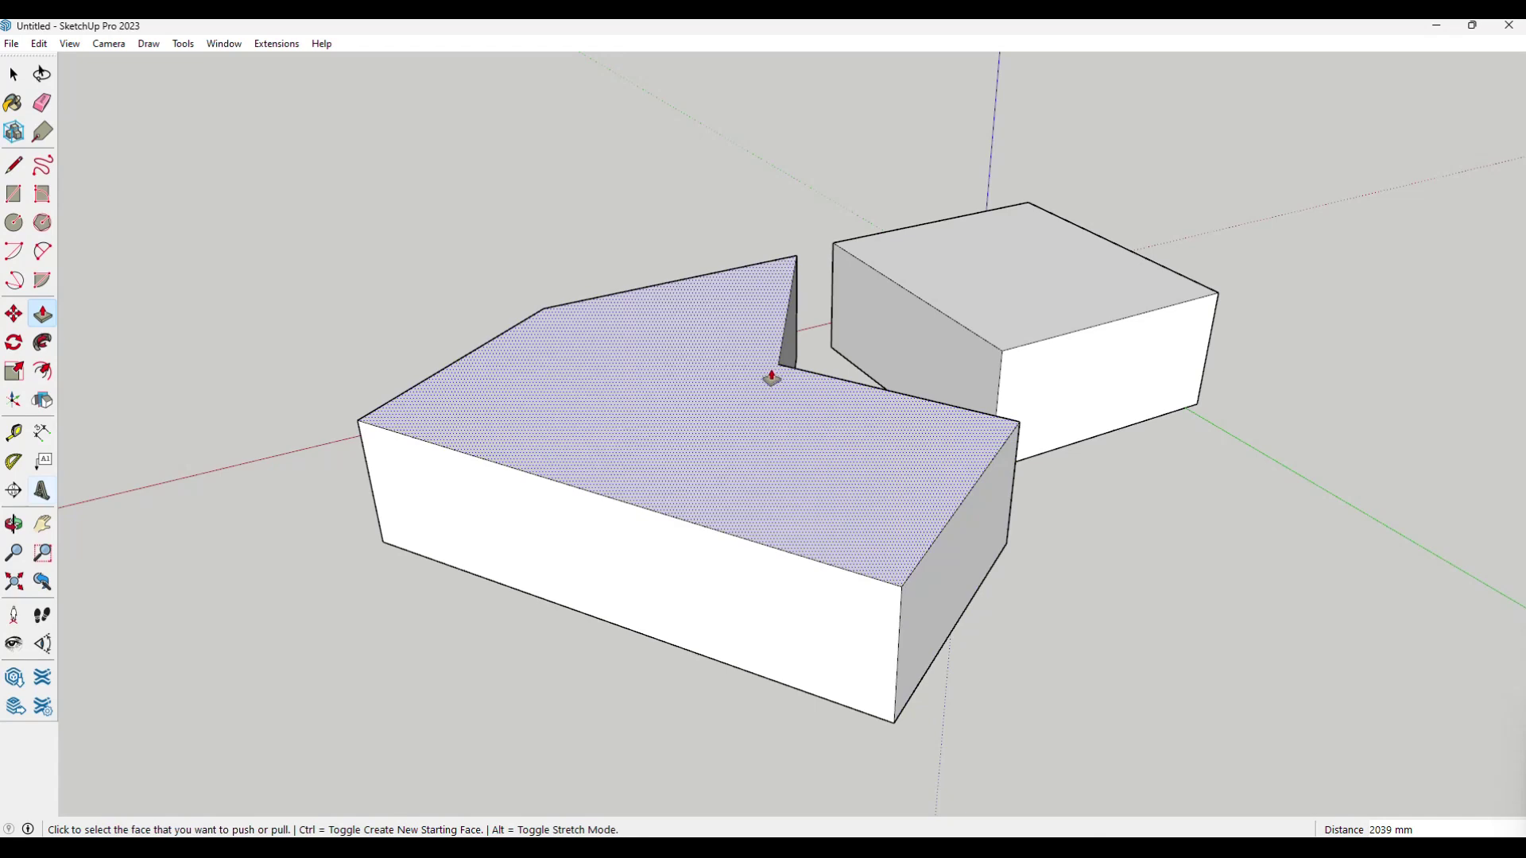
middle_click_drag(439, 512, 671, 608)
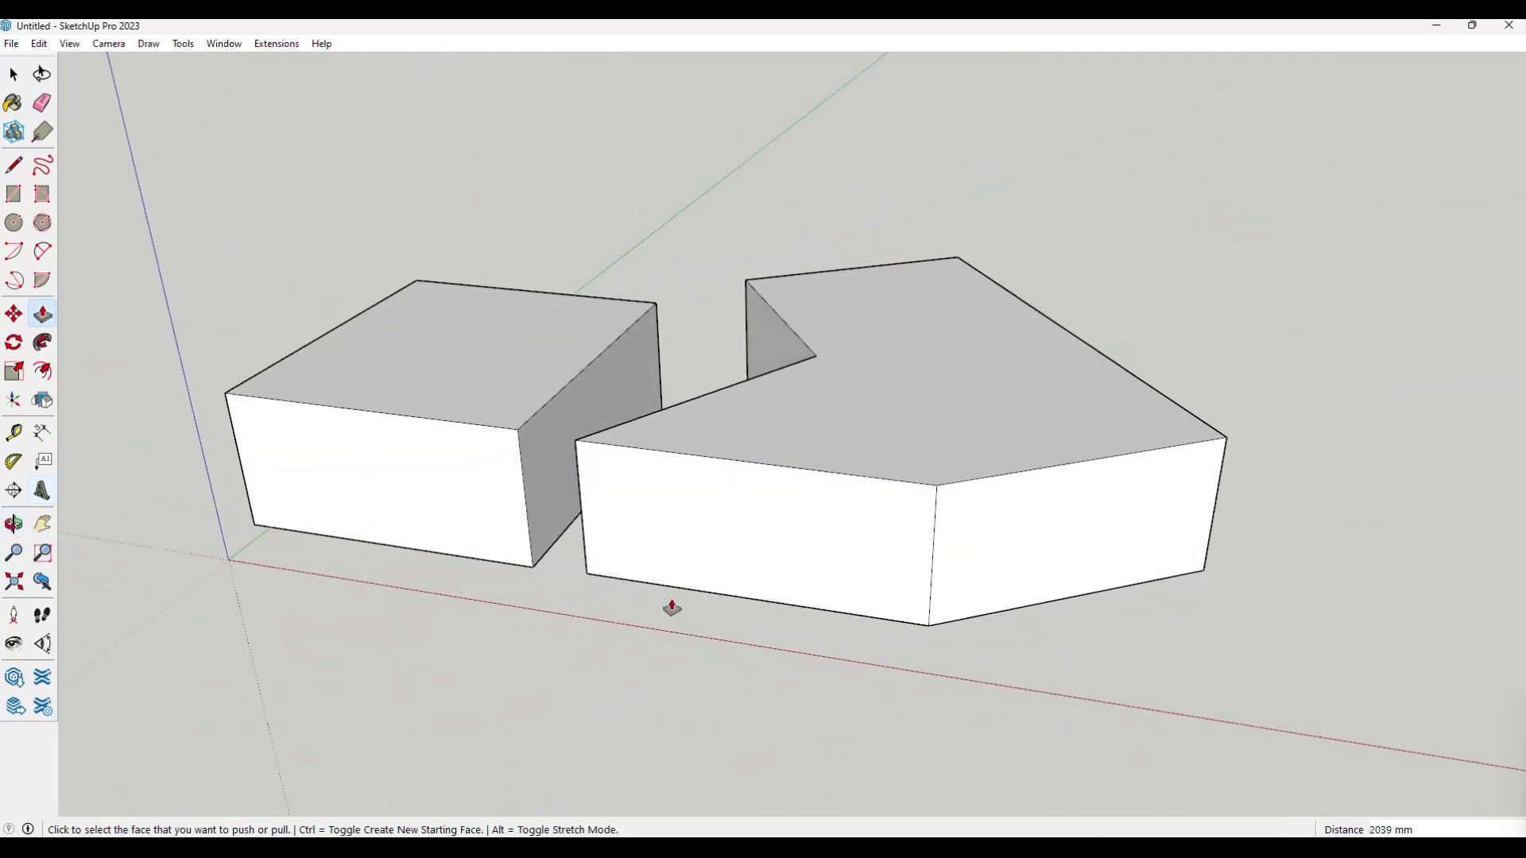
middle_click_drag(543, 522, 664, 466)
middle_click_drag(968, 497, 726, 586)
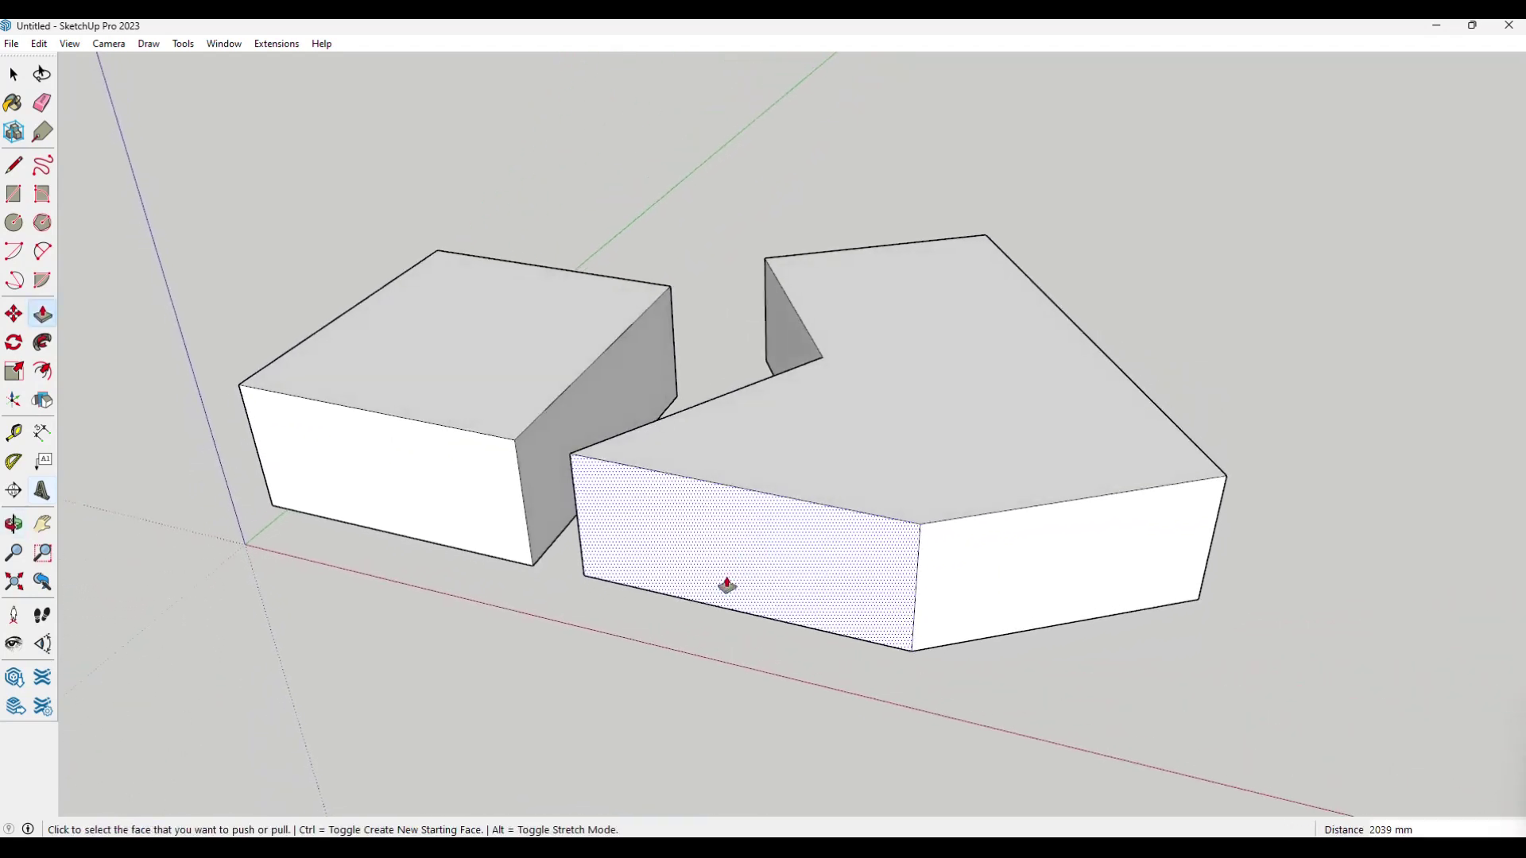
left_click(15, 343)
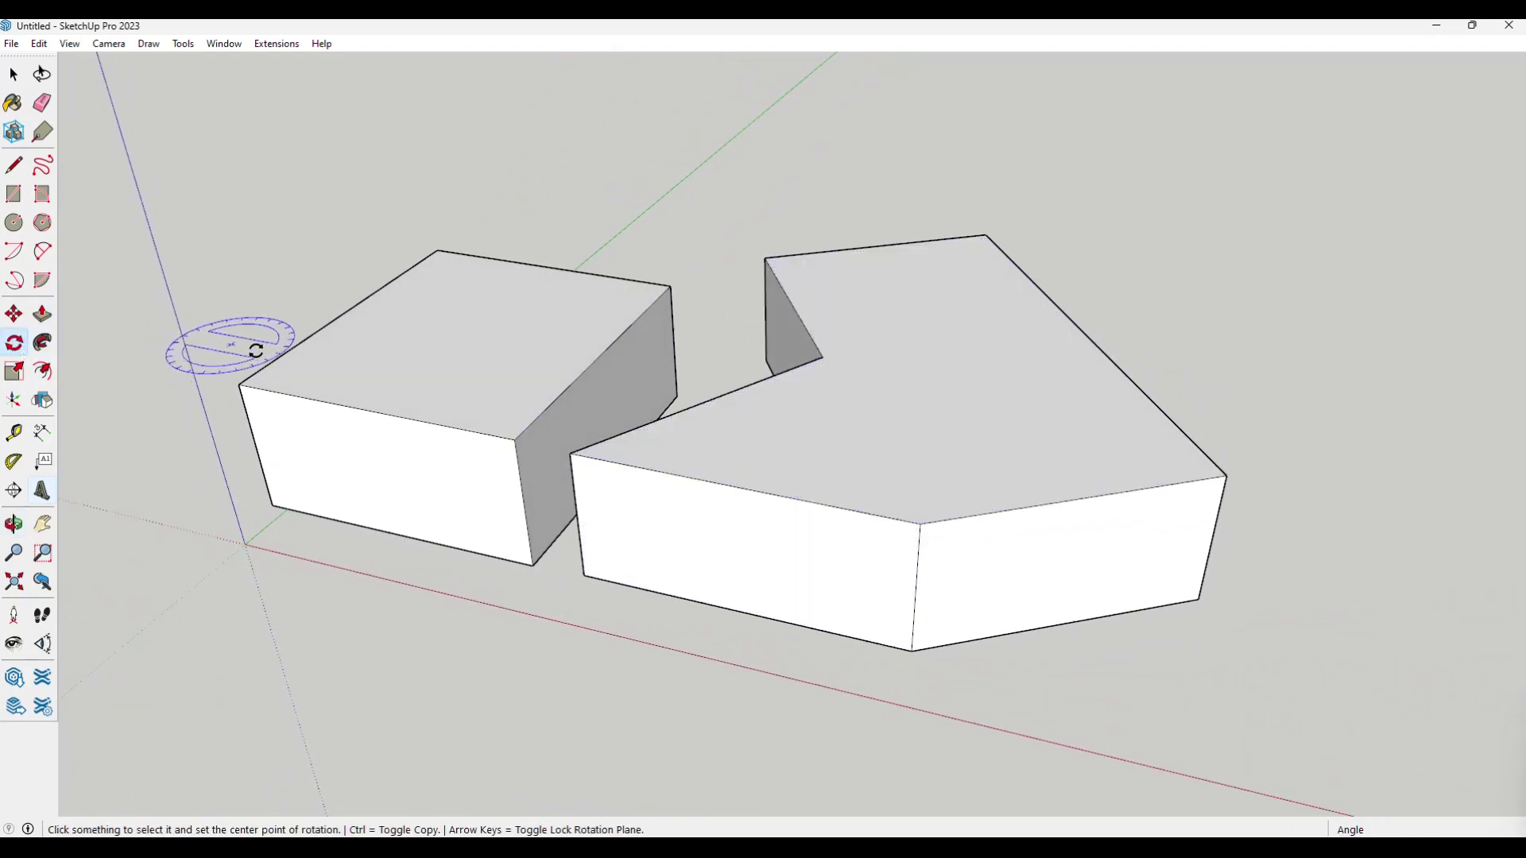
middle_click_drag(1059, 436, 1165, 361)
middle_click_drag(755, 472, 914, 364)
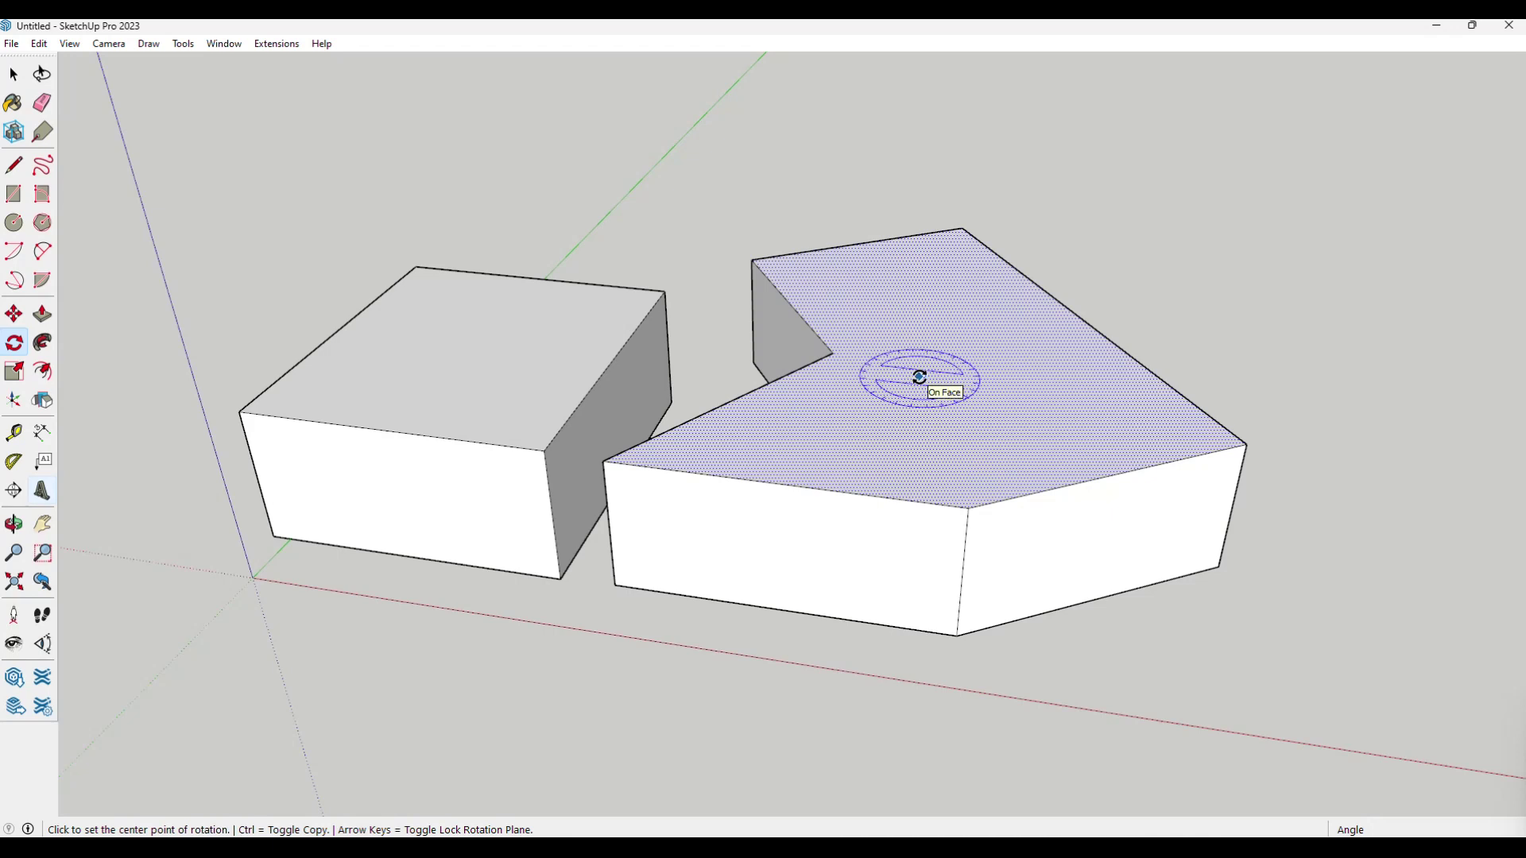
key("space")
- Delete the entire solid built from the triangle, keeping only the rectangular box
left_click(1051, 406)
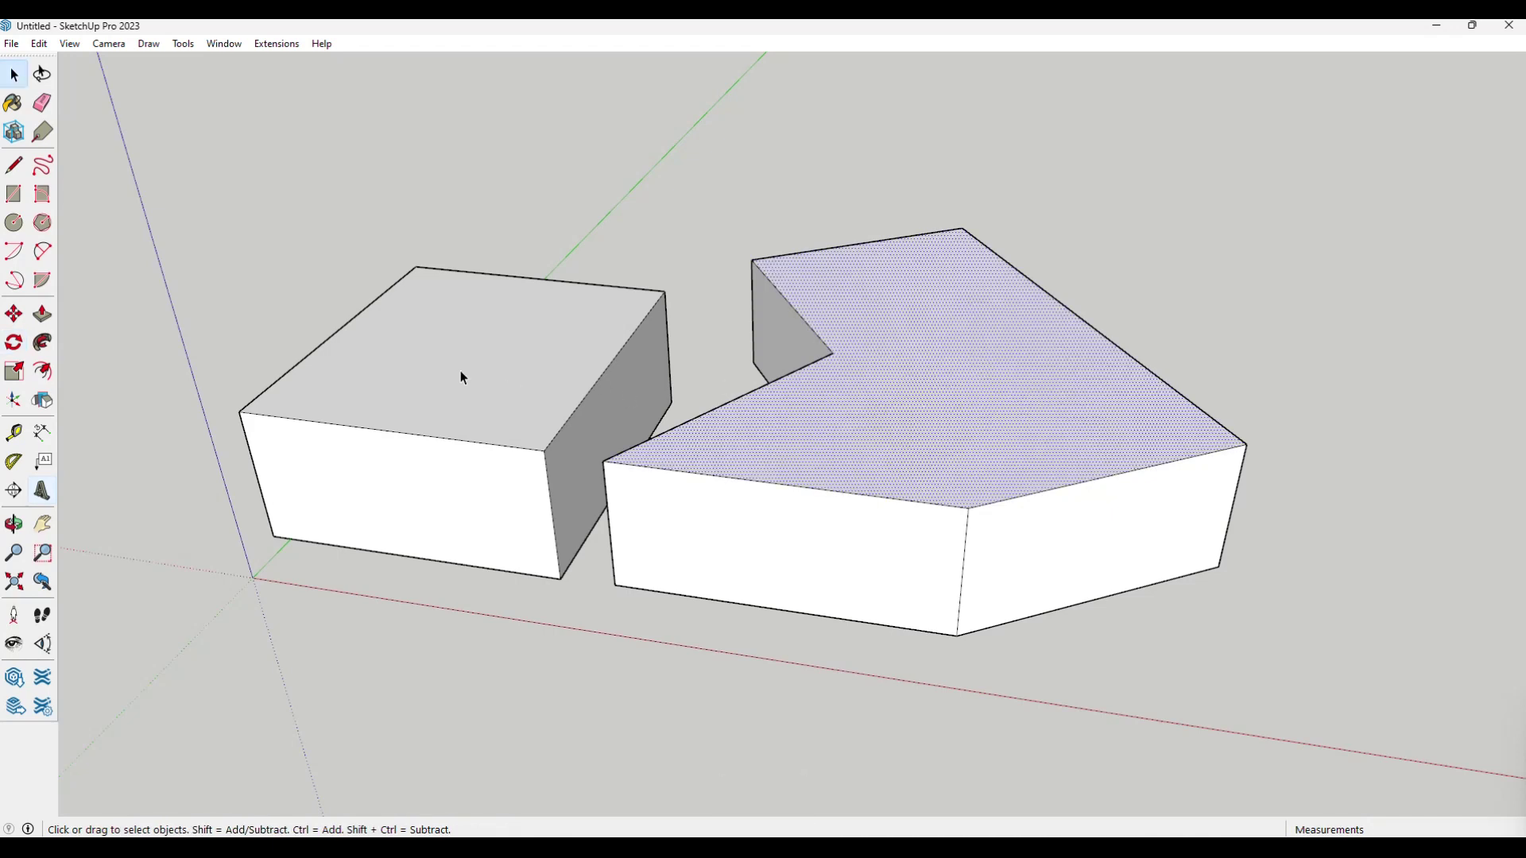
middle_click_drag(426, 402, 681, 412, "shift")
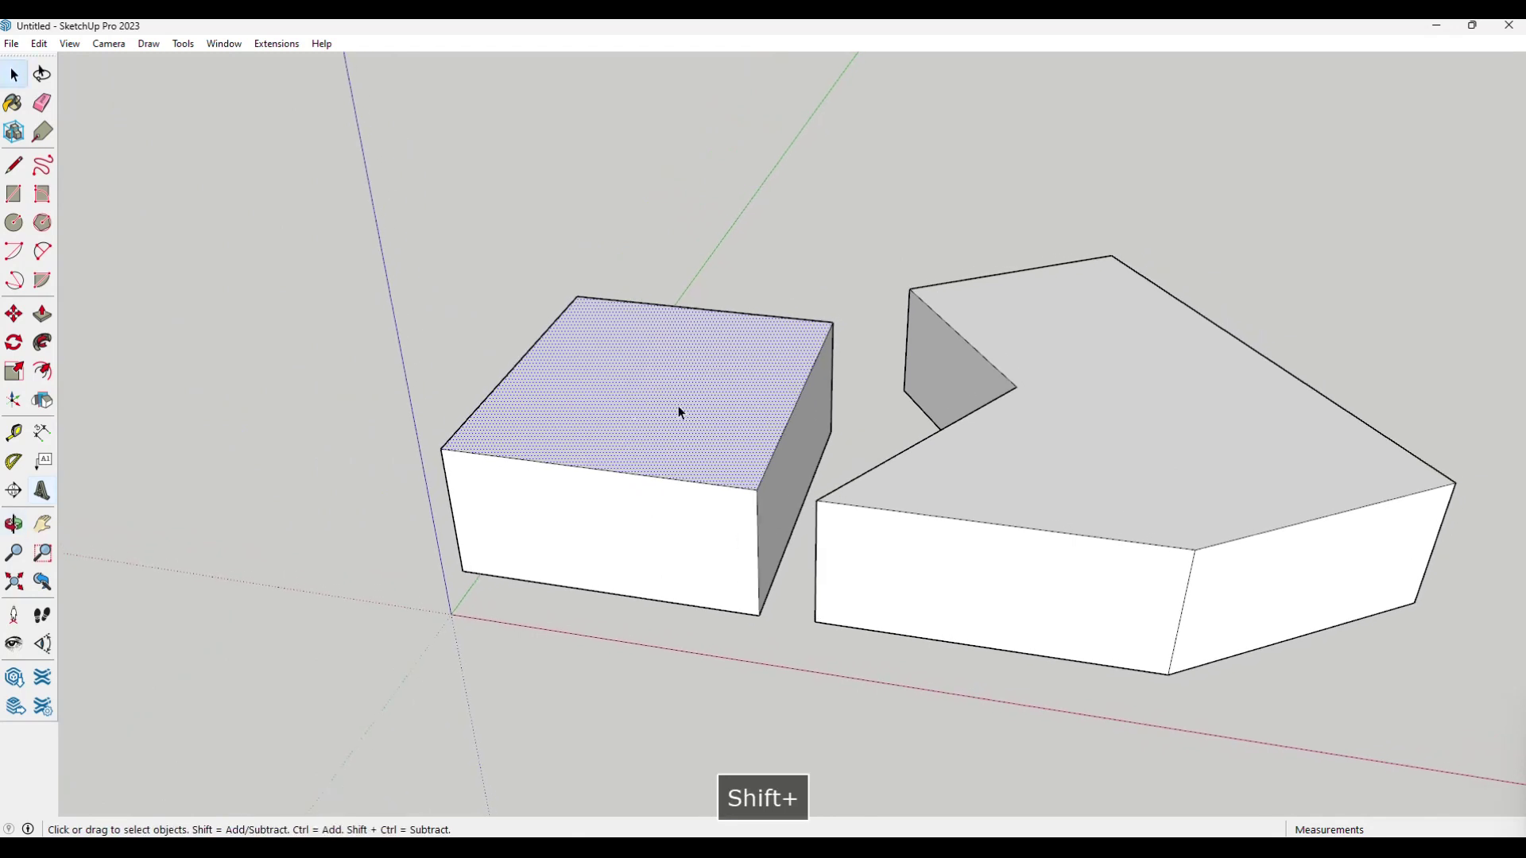
triple_click(1105, 481)
key("Delete")
- Try rotating the box's top face about a point near its center to twist the box, and clear the selection
middle_click_drag(1095, 486, 679, 364)
middle_click_drag(675, 425, 690, 412)
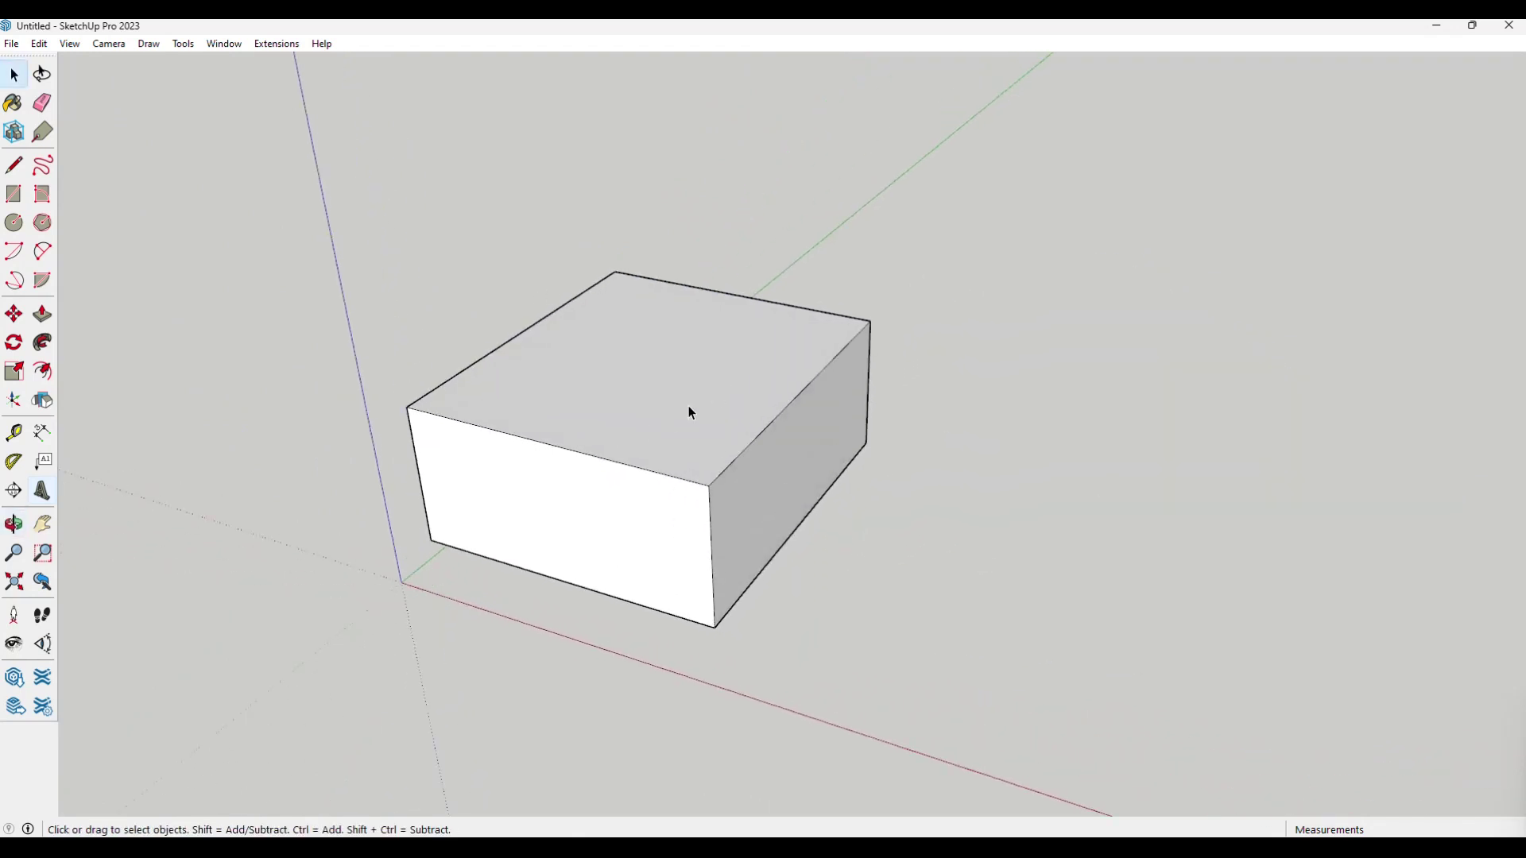
left_click(614, 362)
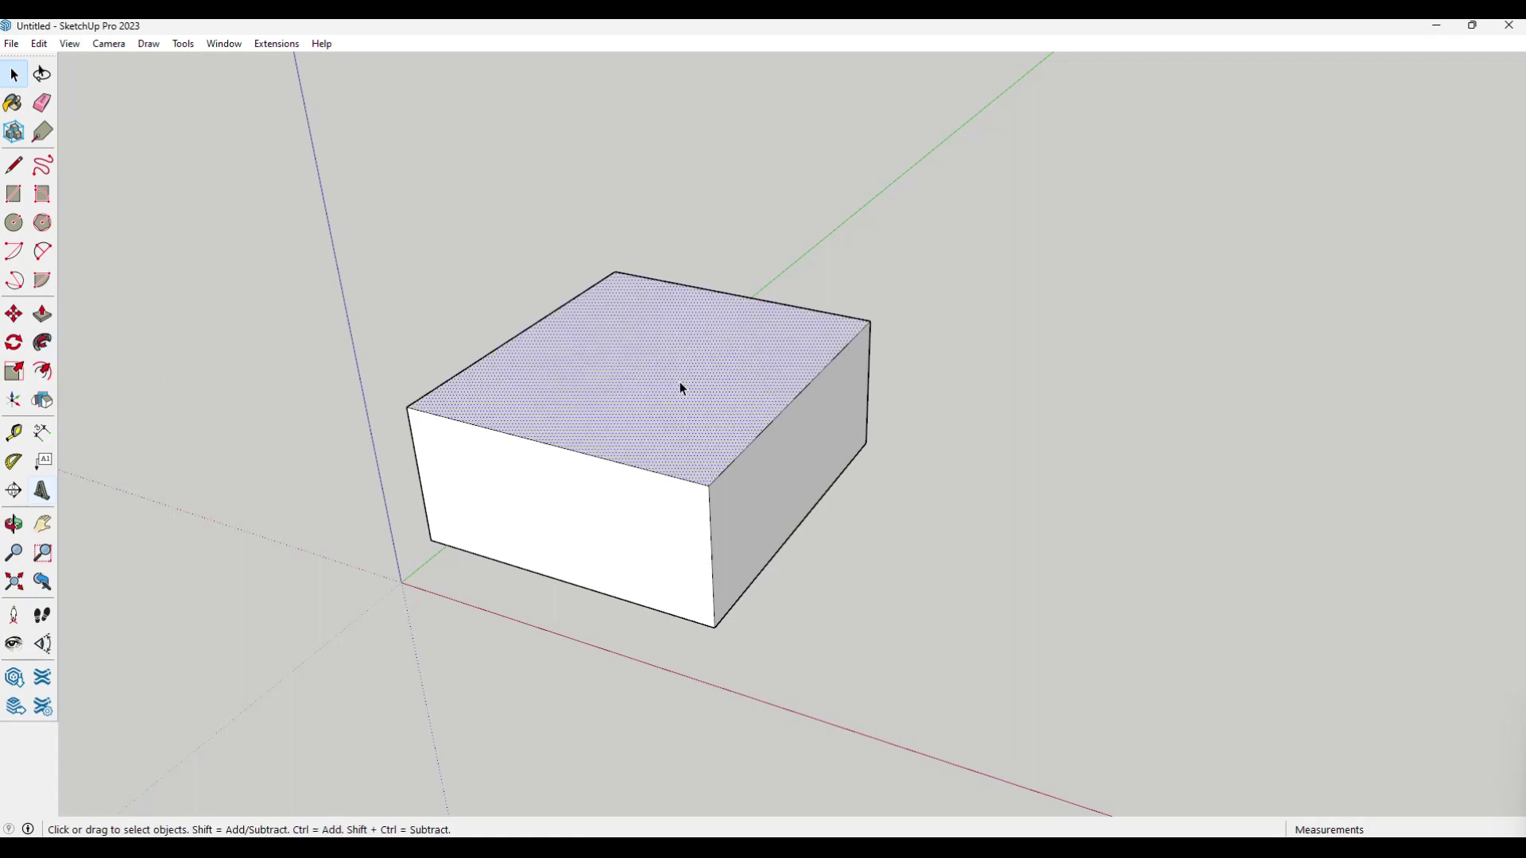
left_click(16, 319)
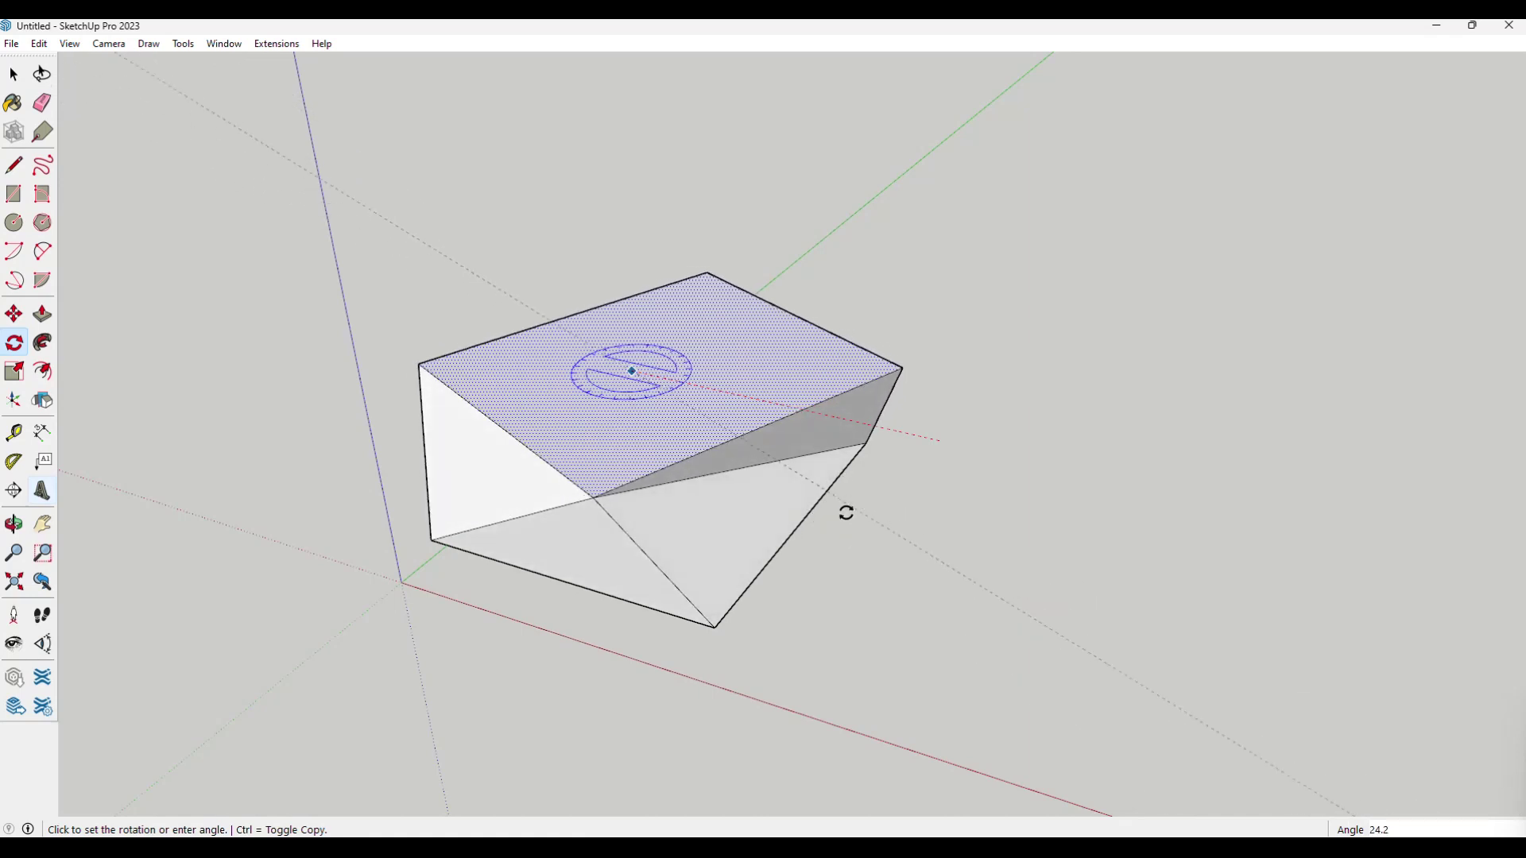
middle_click_drag(831, 517, 1117, 440)
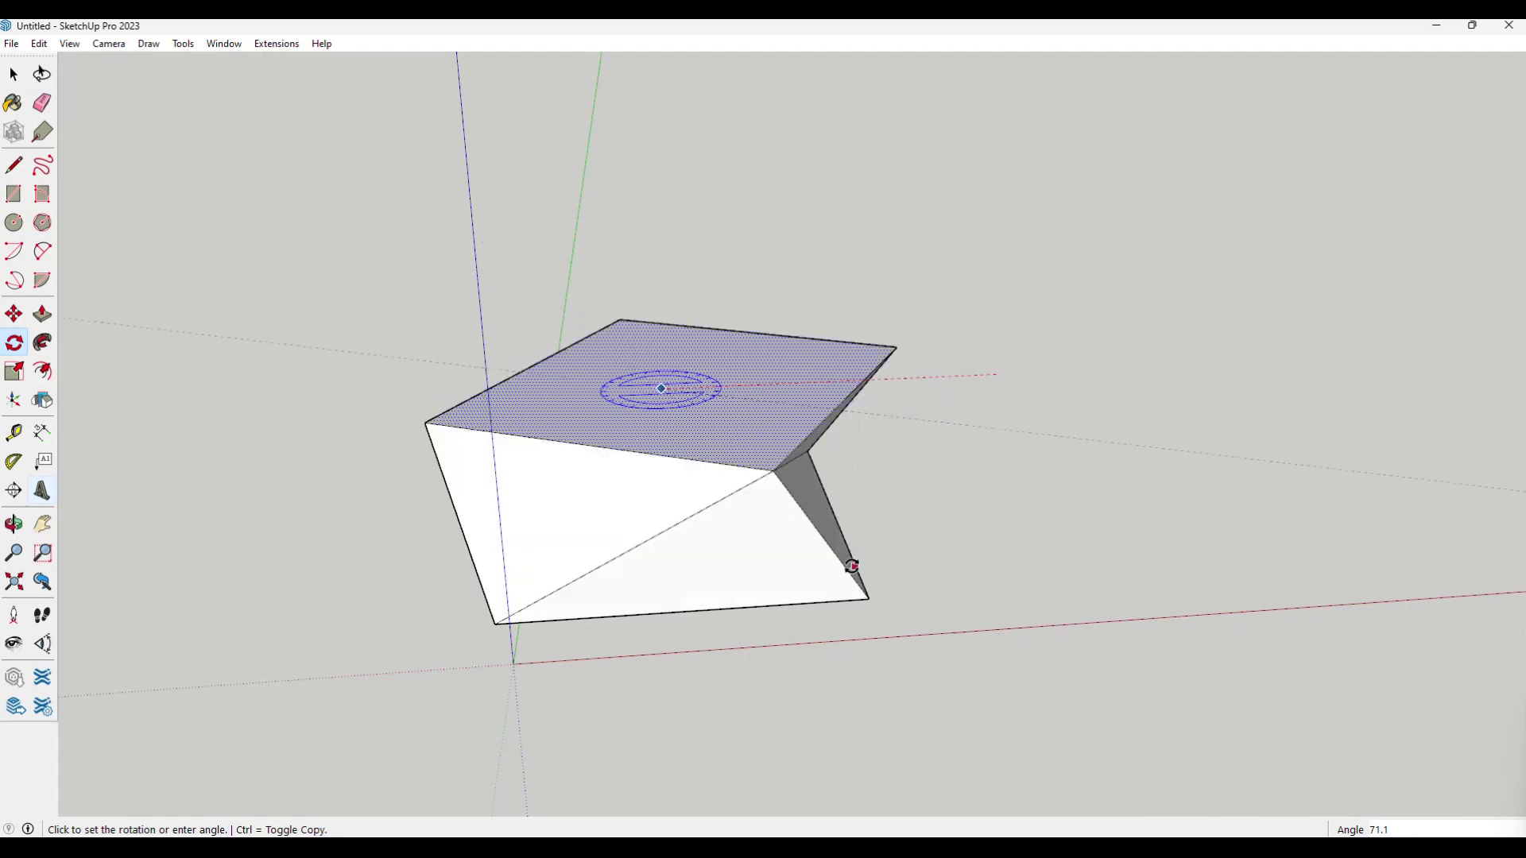
middle_click_drag(1011, 470, 811, 517)
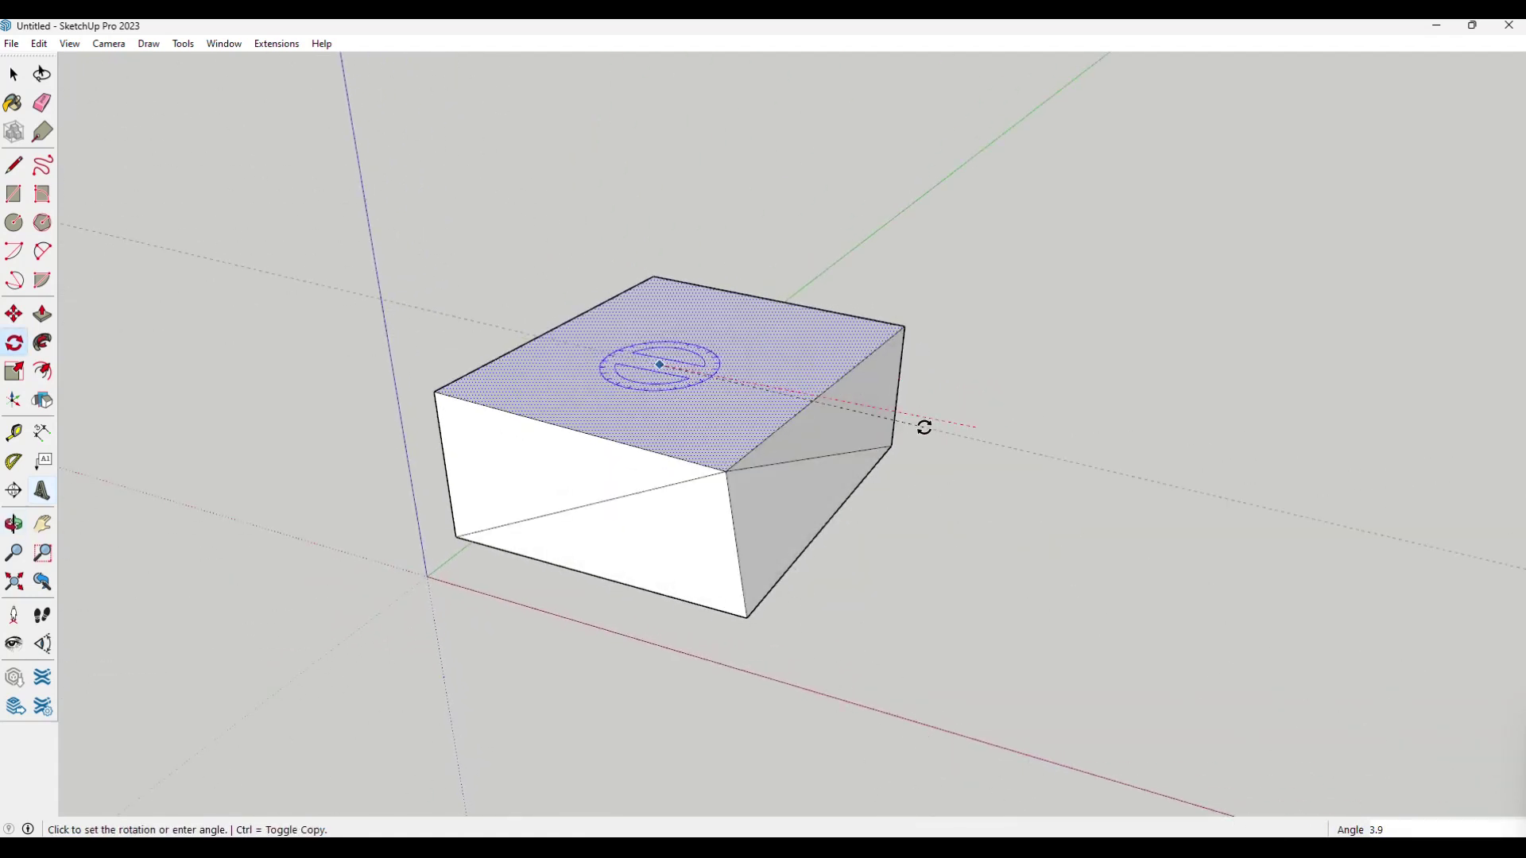
key("Escape")
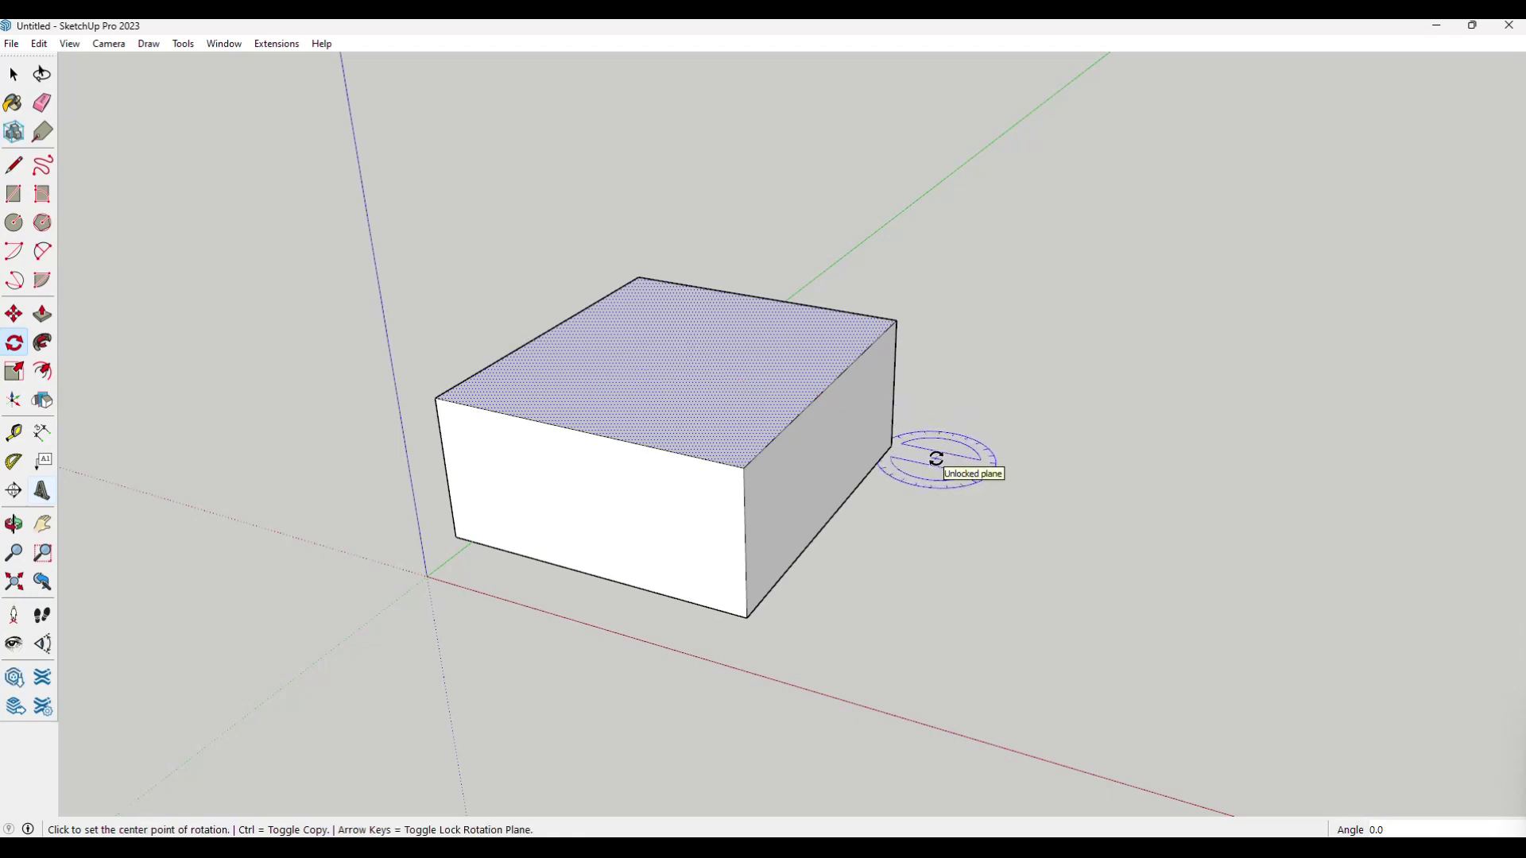
key("space")
left_click(1025, 513)
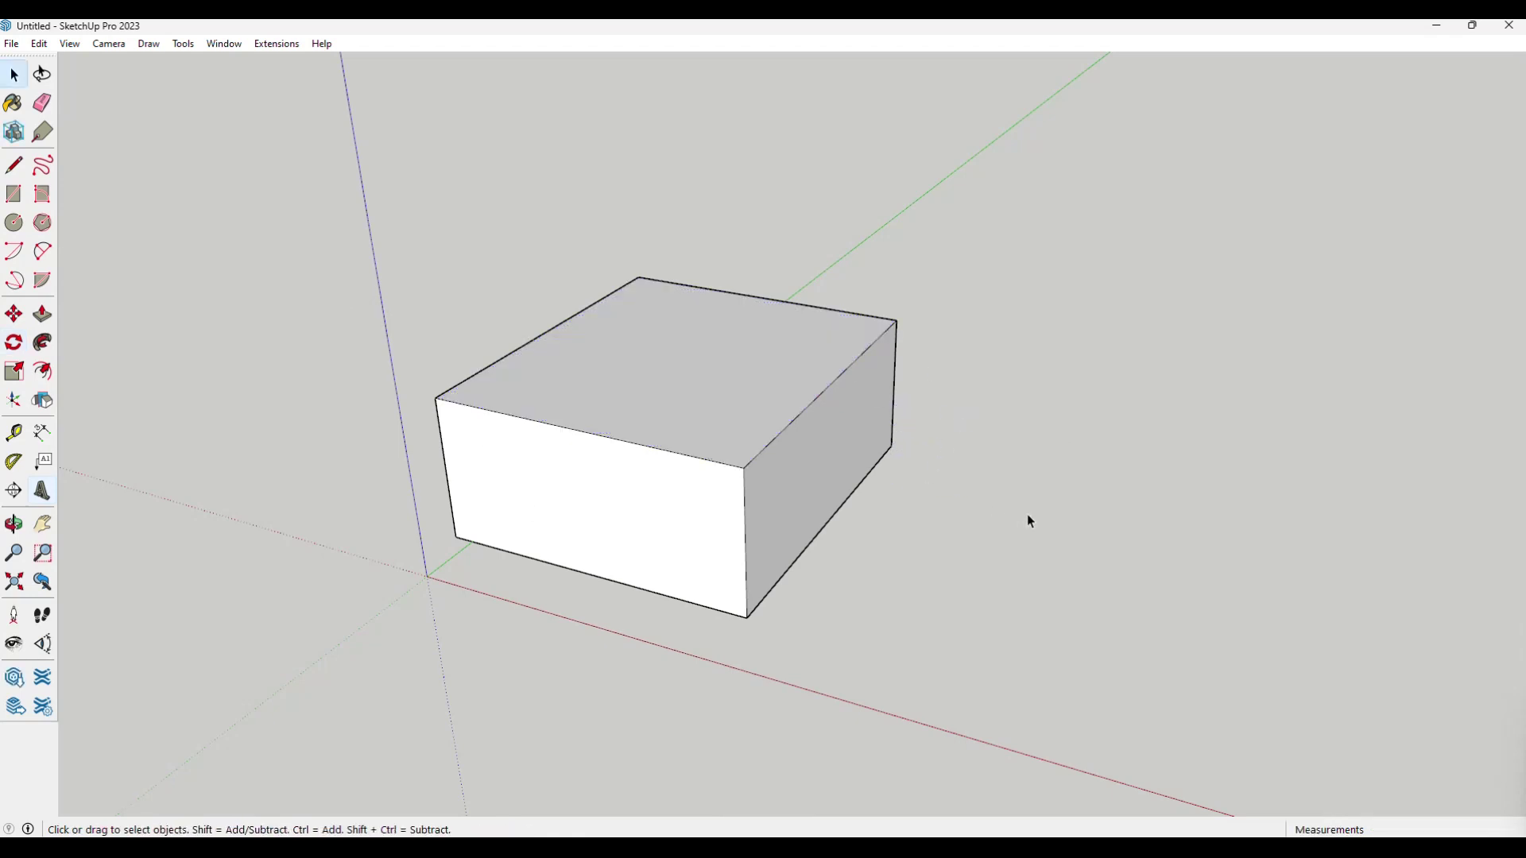
- Rotate the whole box twice about points near the center of its top face, and clear the selection
left_click_drag(456, 349, 993, 682)
left_click(15, 344)
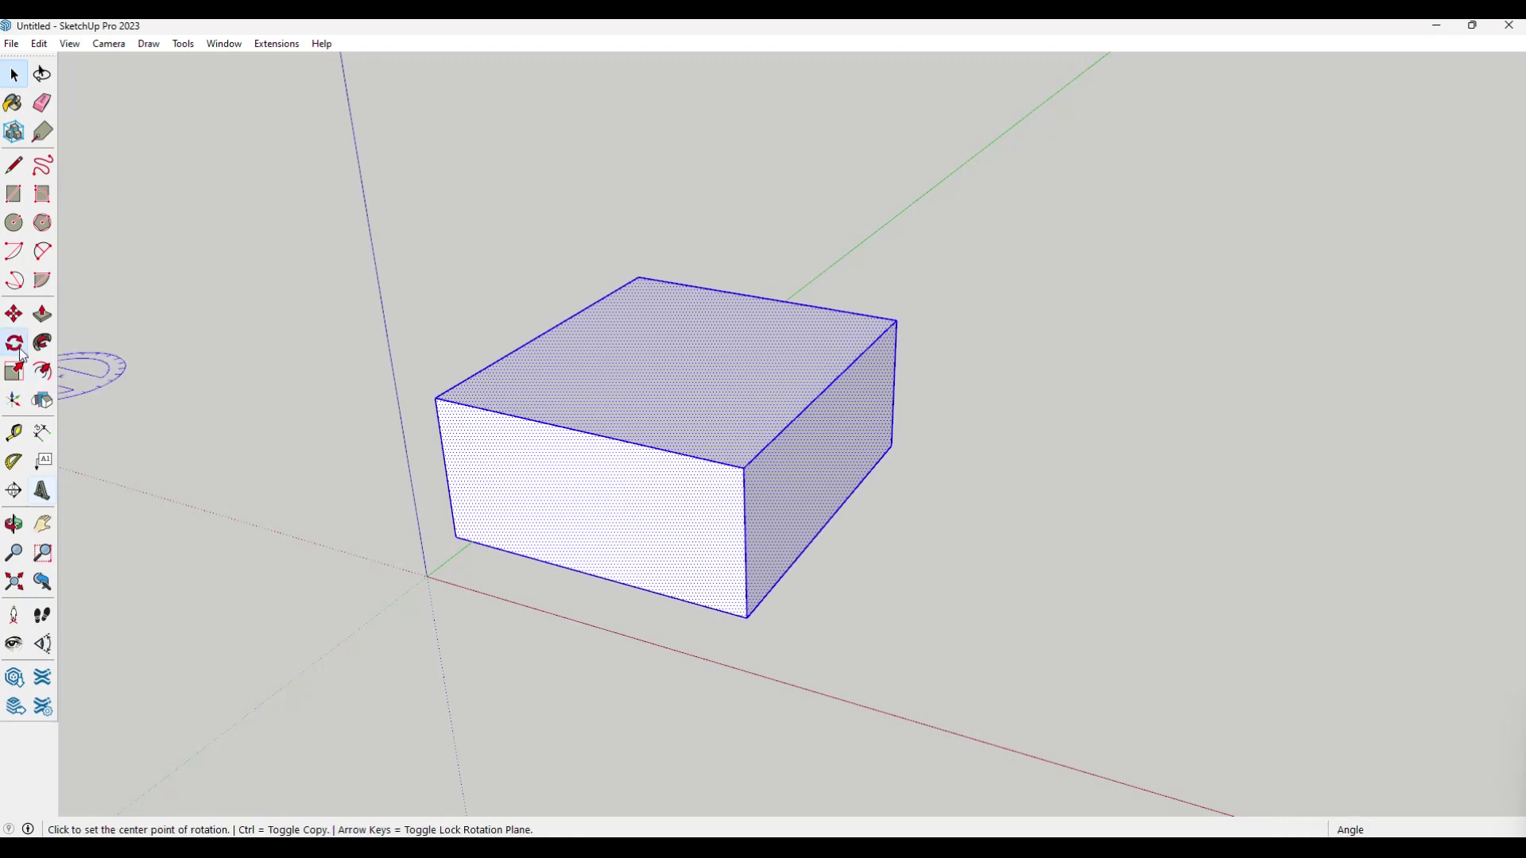
left_click(666, 358)
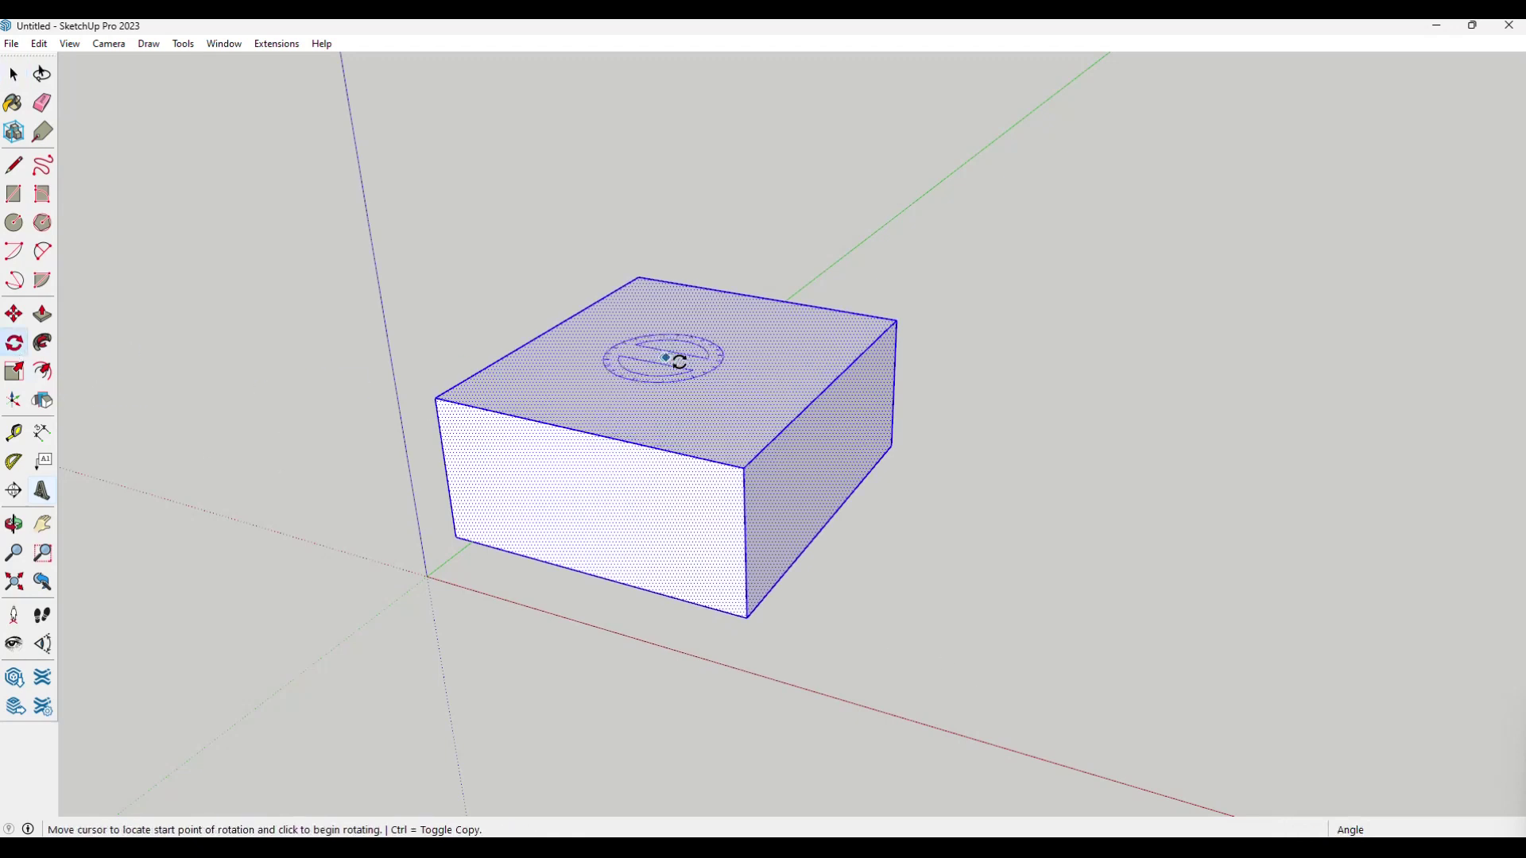
left_click(809, 384)
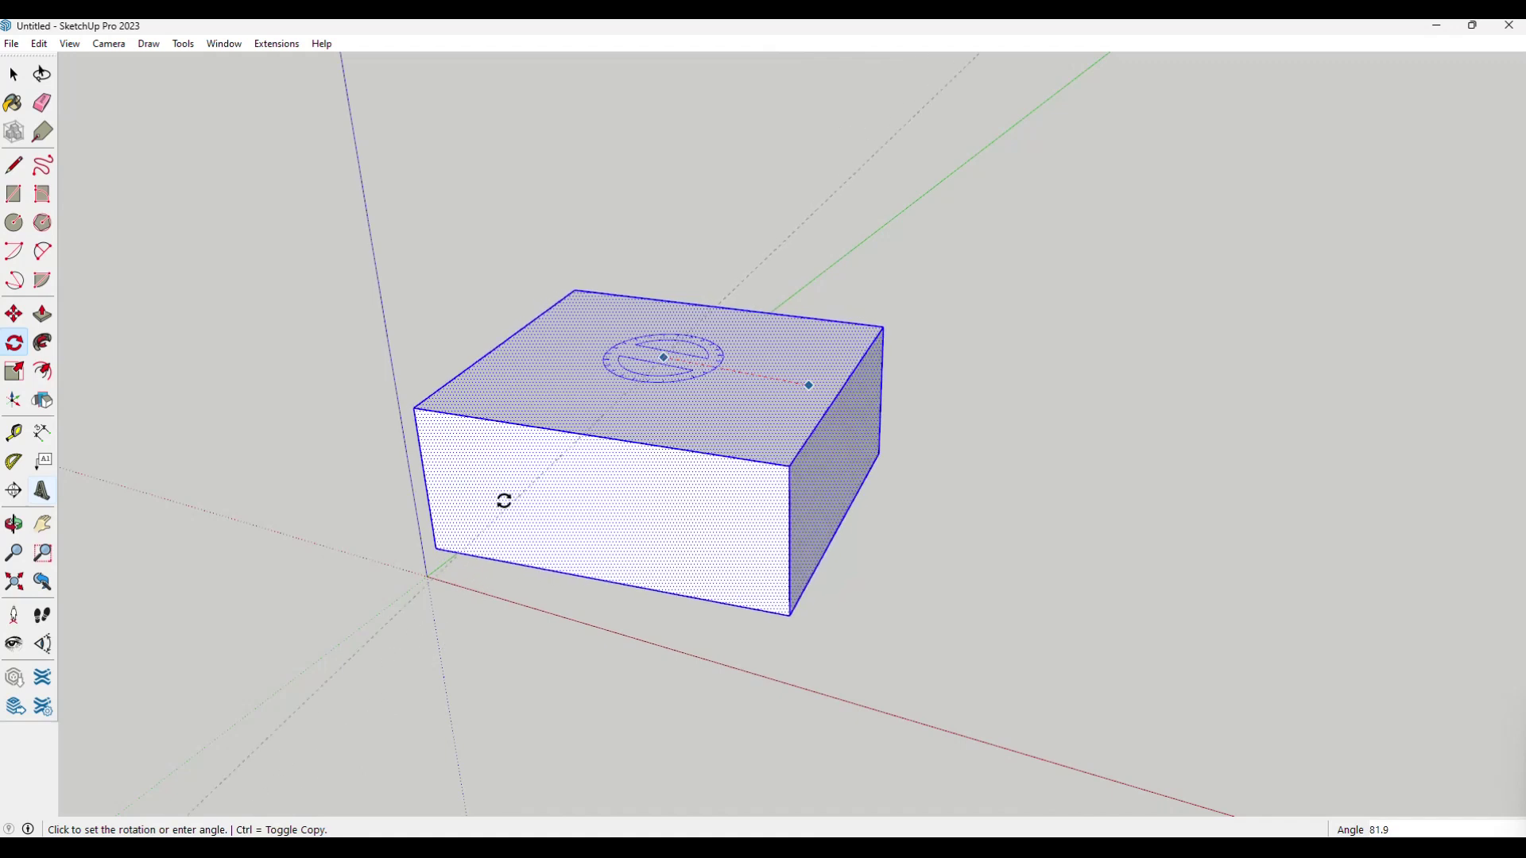
left_click(654, 368)
left_click(944, 422)
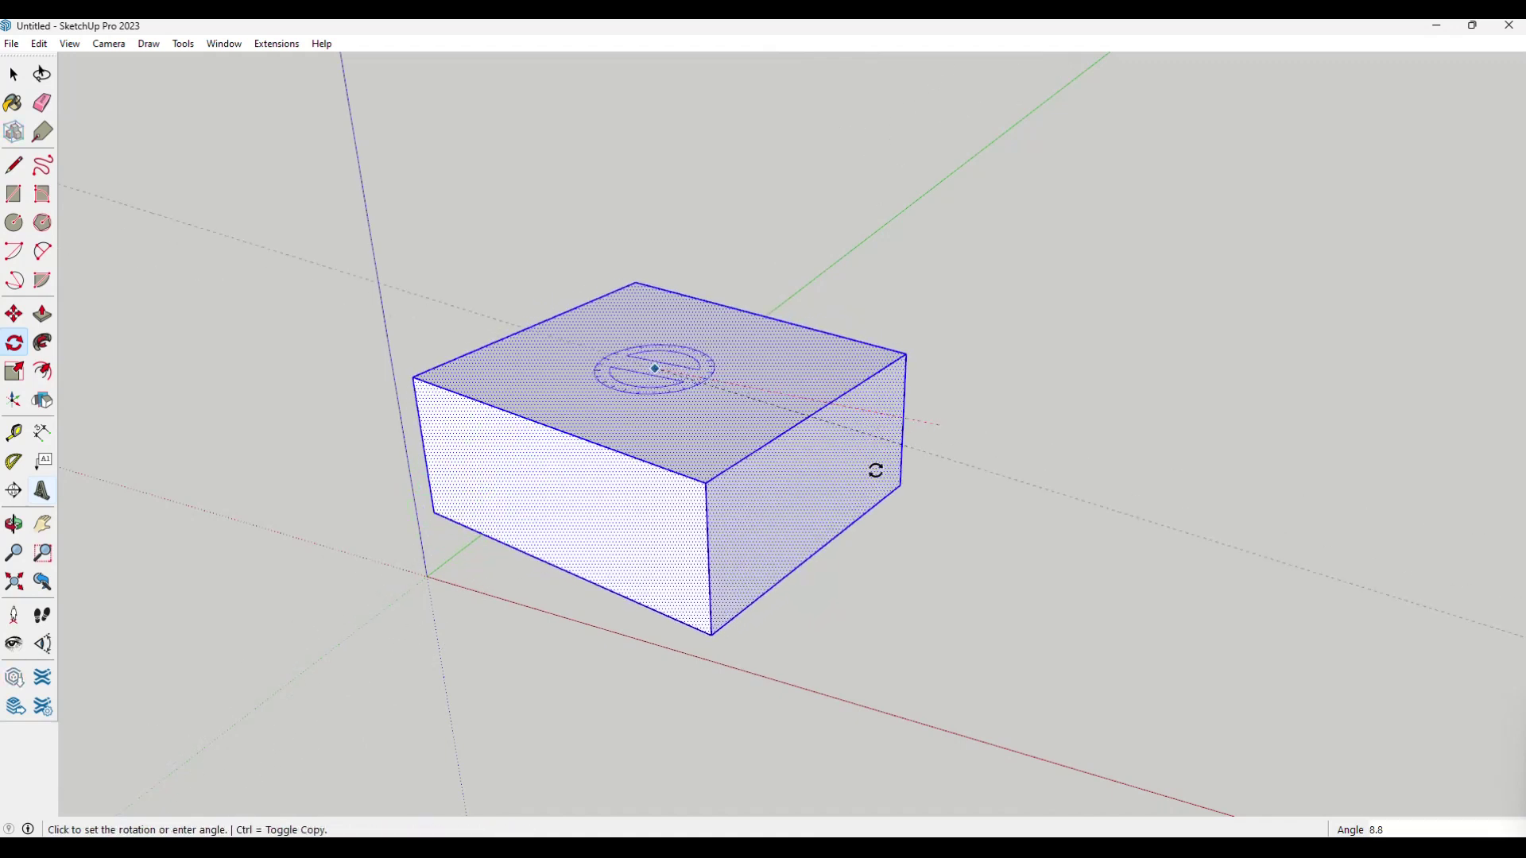
left_click(427, 571)
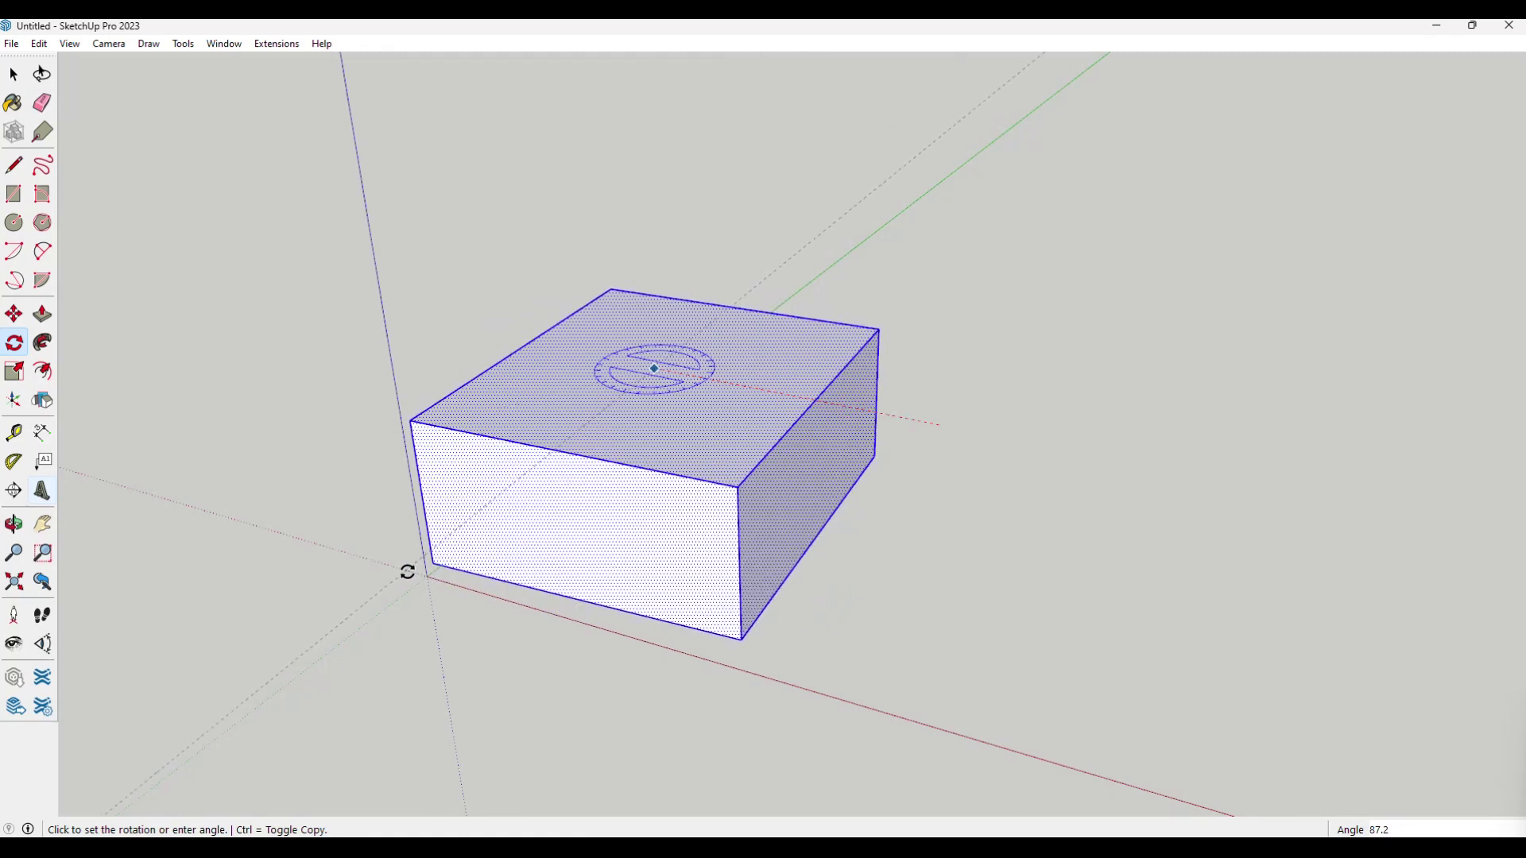
middle_click_drag(360, 569, 606, 529)
key("space")
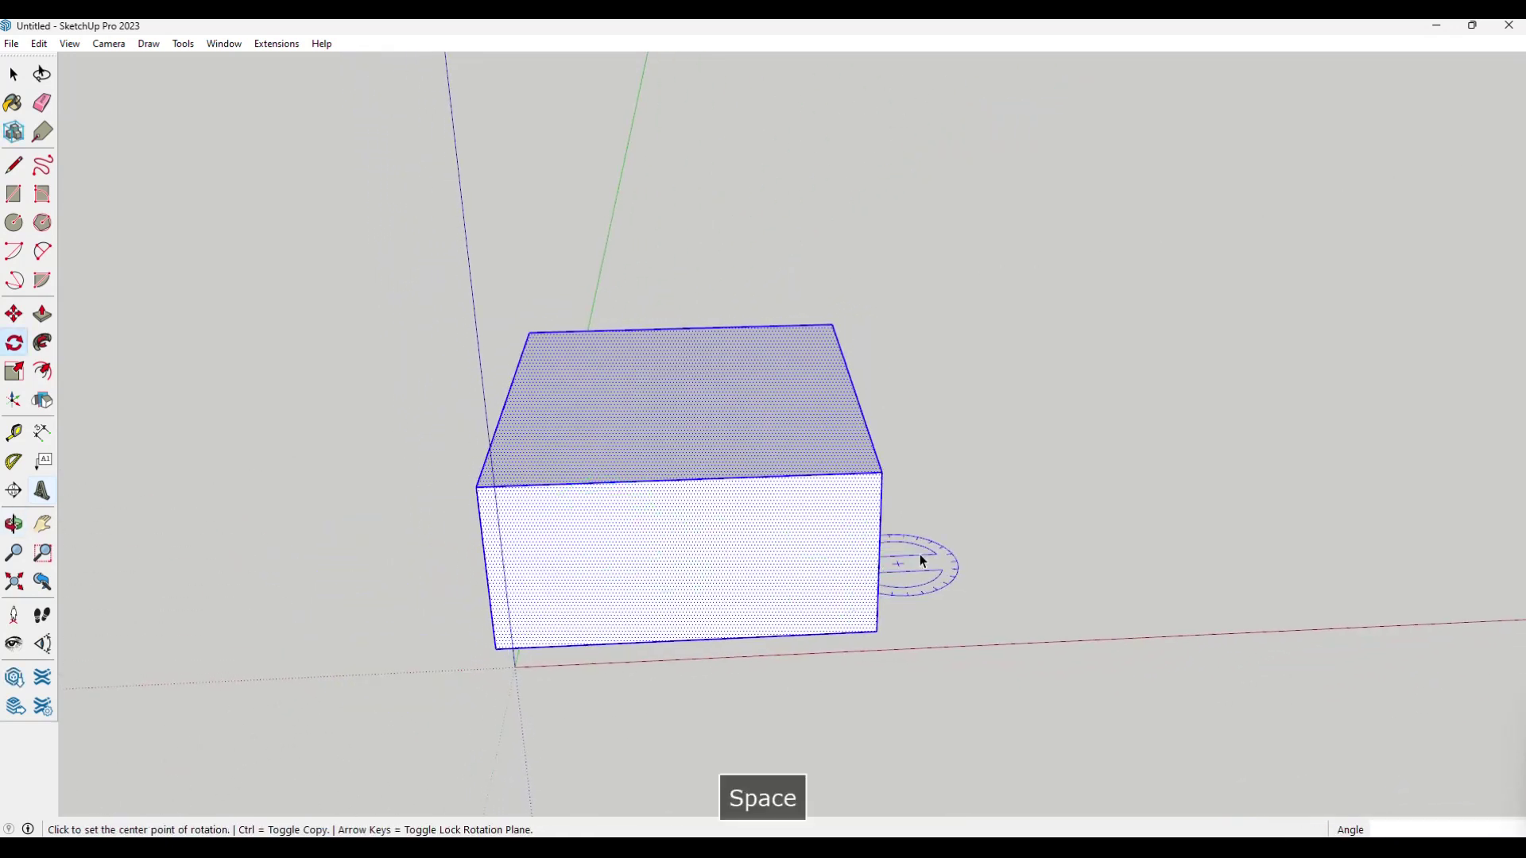
left_click(981, 533)
middle_click_drag(981, 533, 737, 500)
- Try rotating the box's top side edge horizontally by about 34 degrees around its far corner, and undo the rotation
left_click(829, 471)
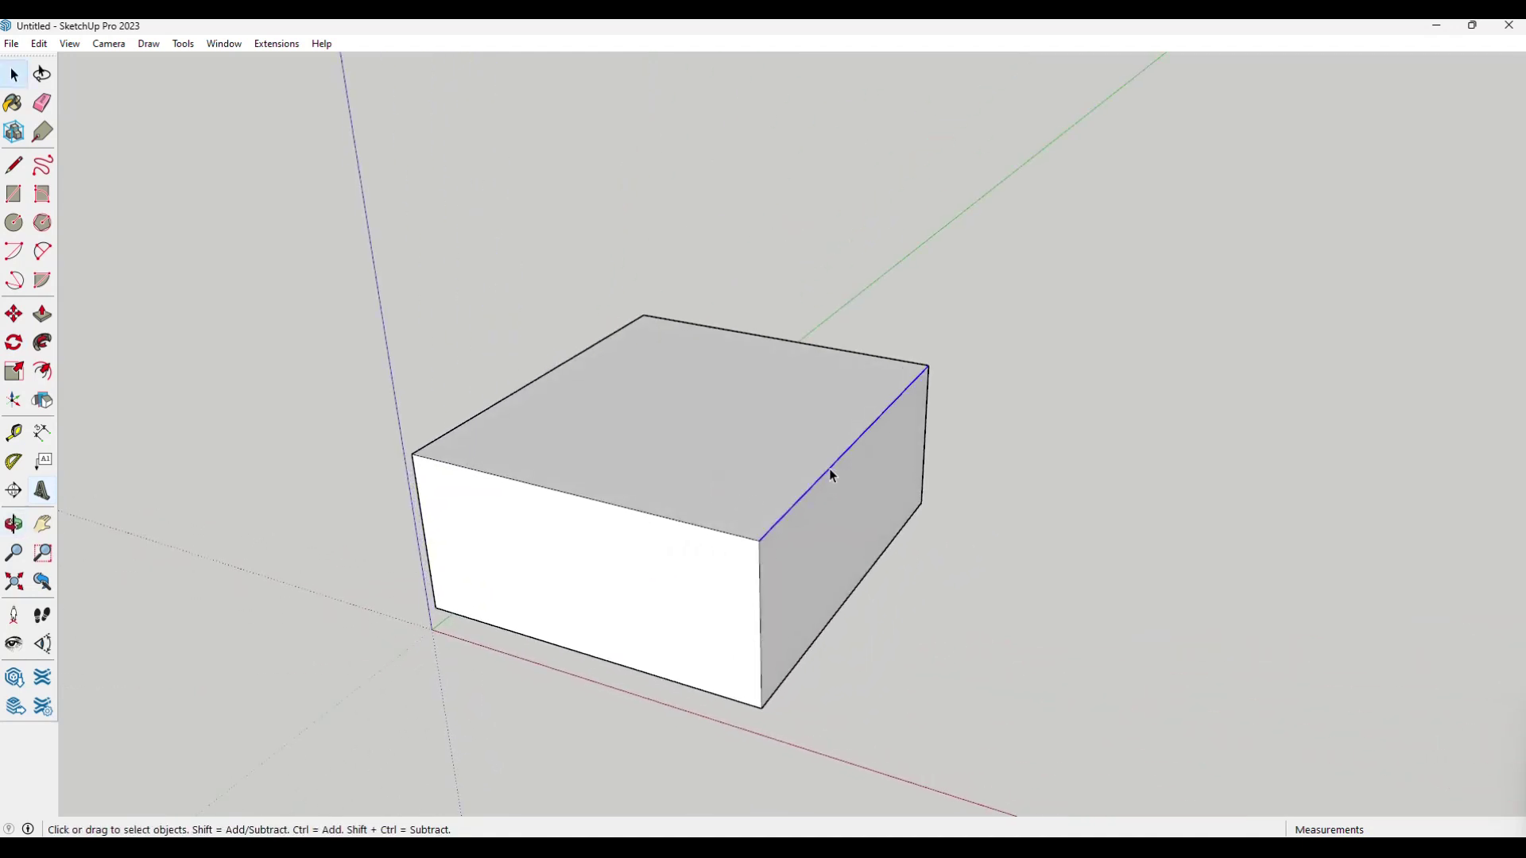
left_click(16, 343)
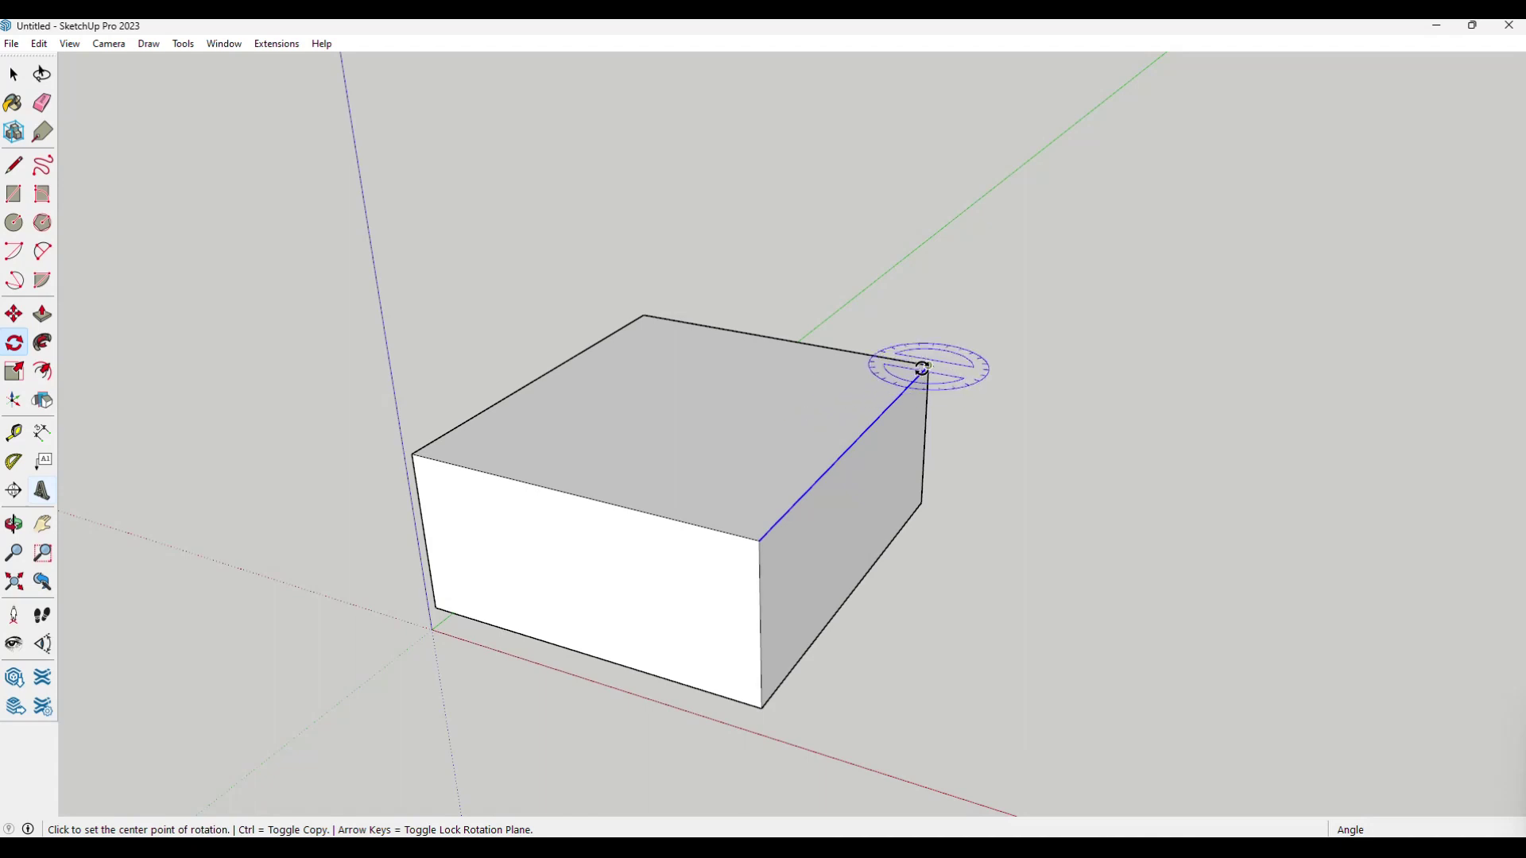
left_click(759, 545)
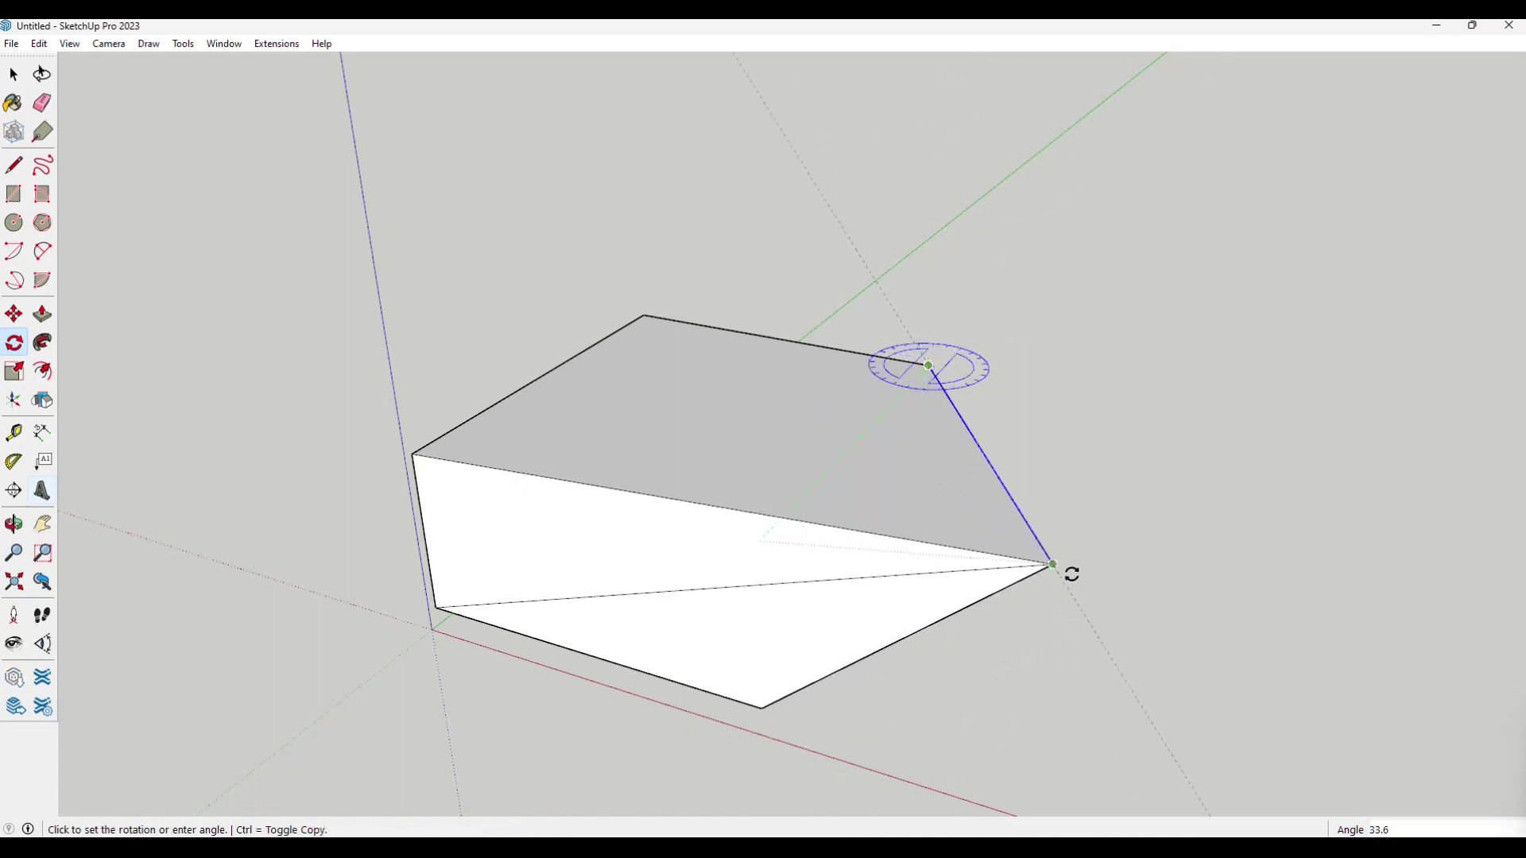
left_click(1035, 572)
middle_click_drag(1036, 572, 633, 570)
middle_click_drag(1061, 567, 940, 555)
key("ctrl+z")
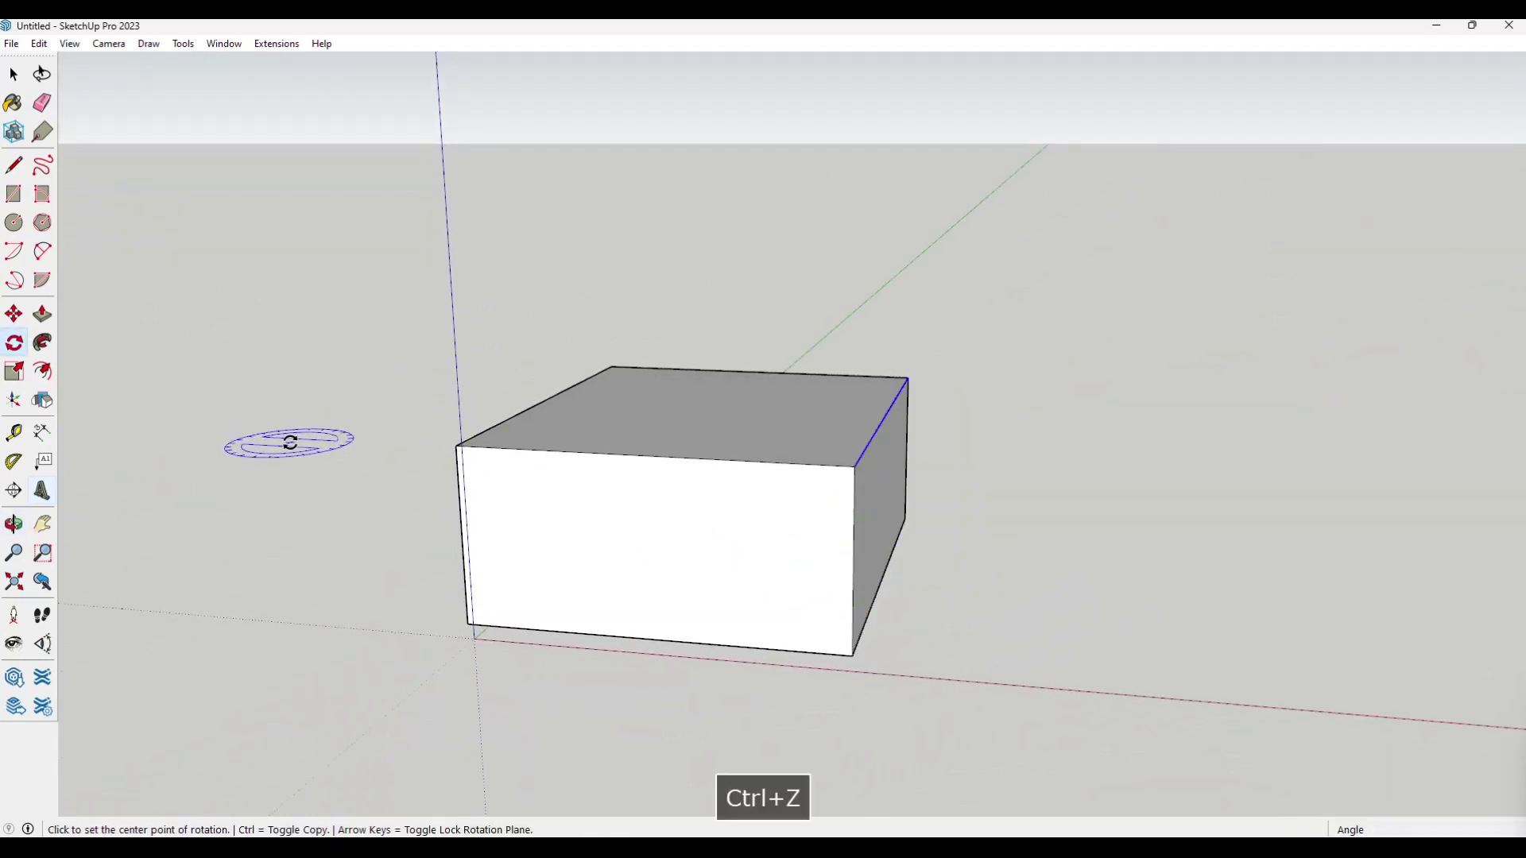
left_click(42, 343)
middle_click_drag(127, 382, 280, 436)
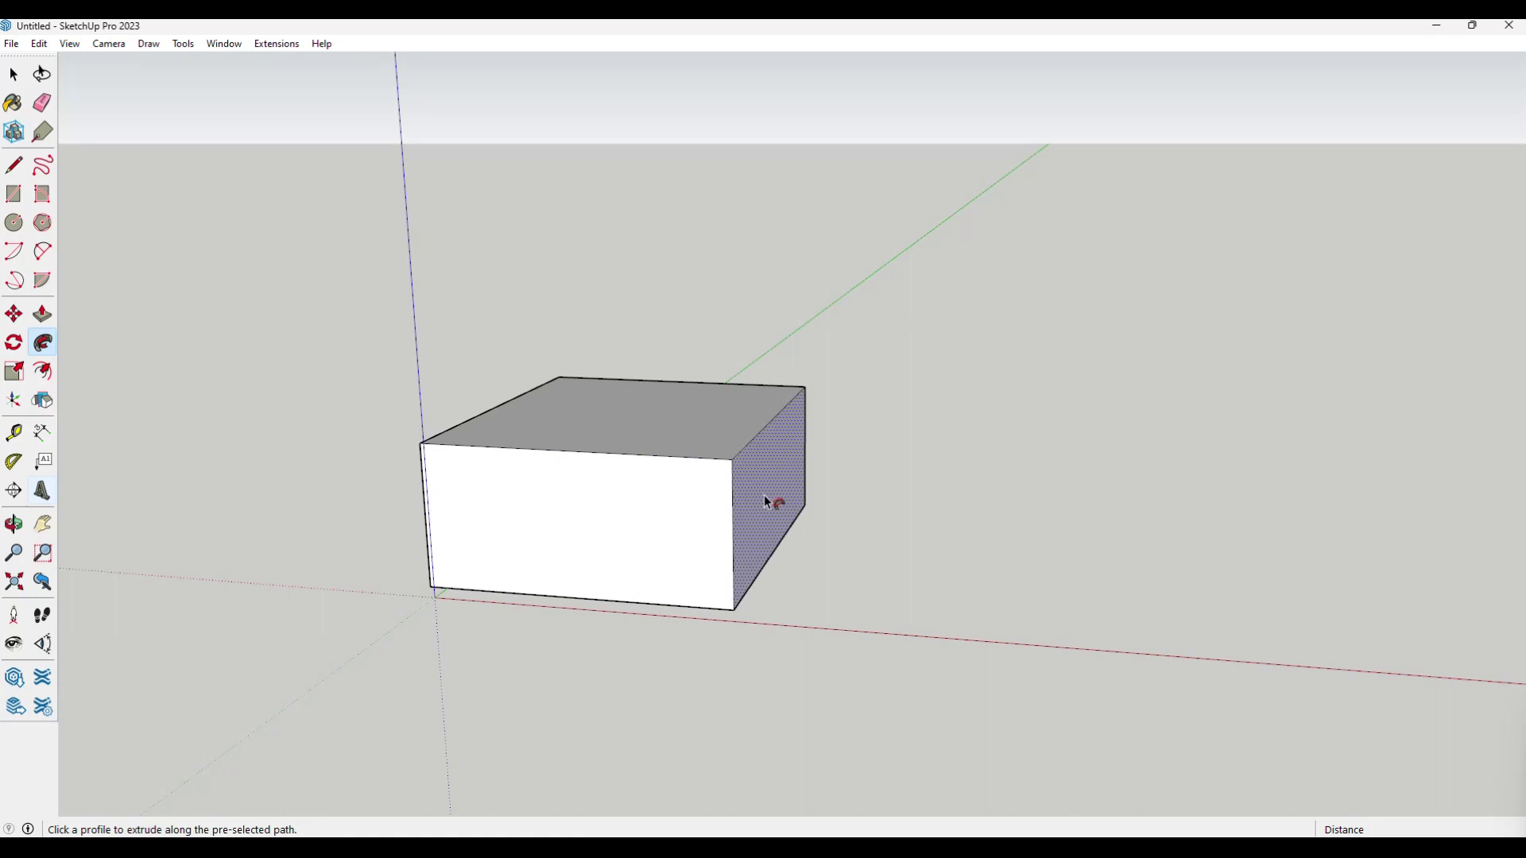
middle_click_drag(940, 517, 331, 477, "shift")
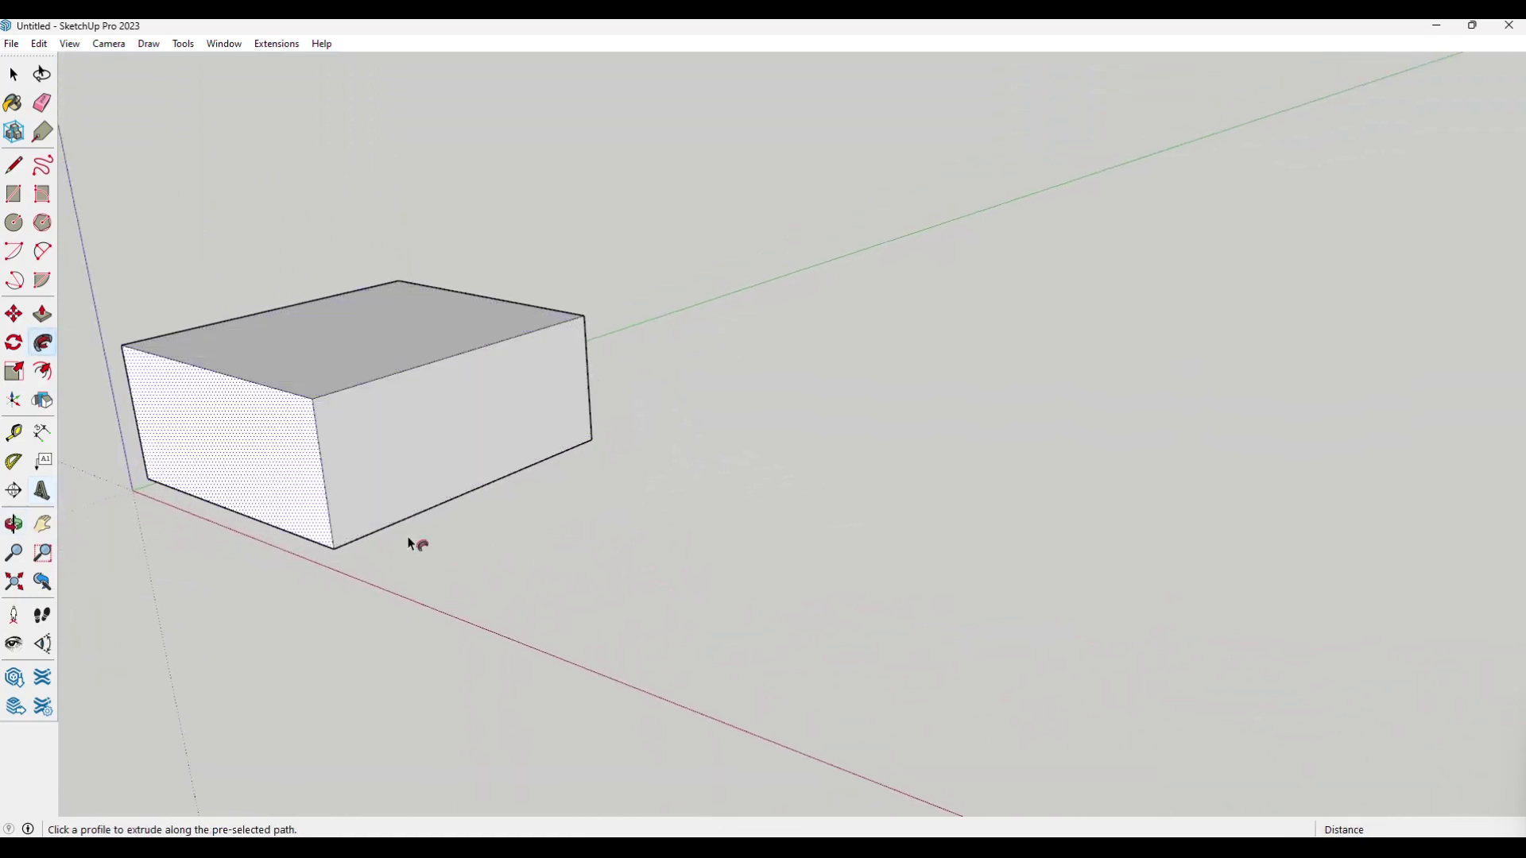
- Draw a zigzag path of five connected line segments starting at the box's lower far corner
left_click(14, 167)
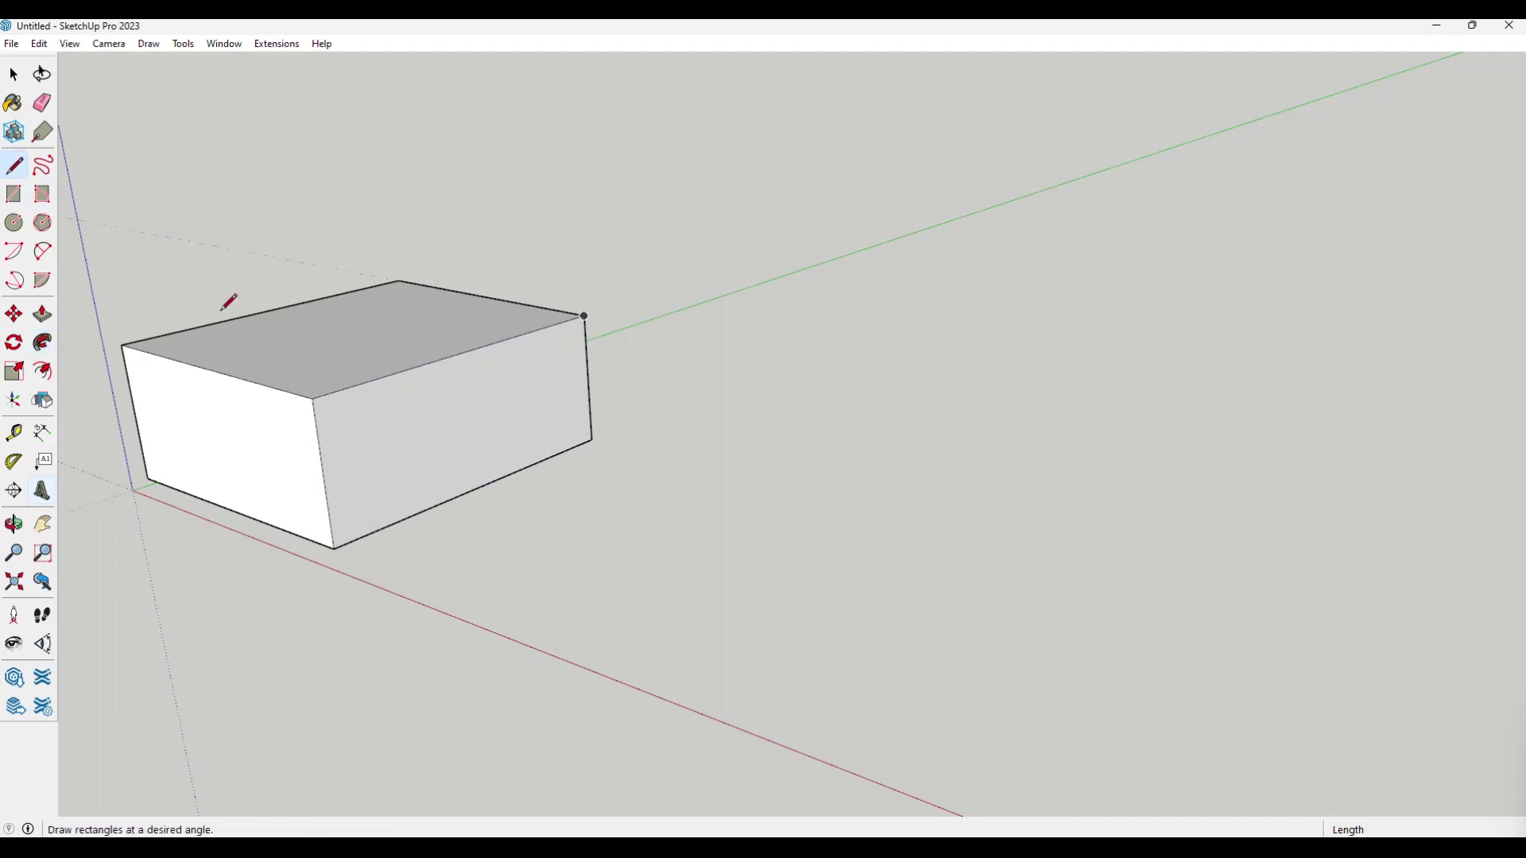
left_click(592, 440)
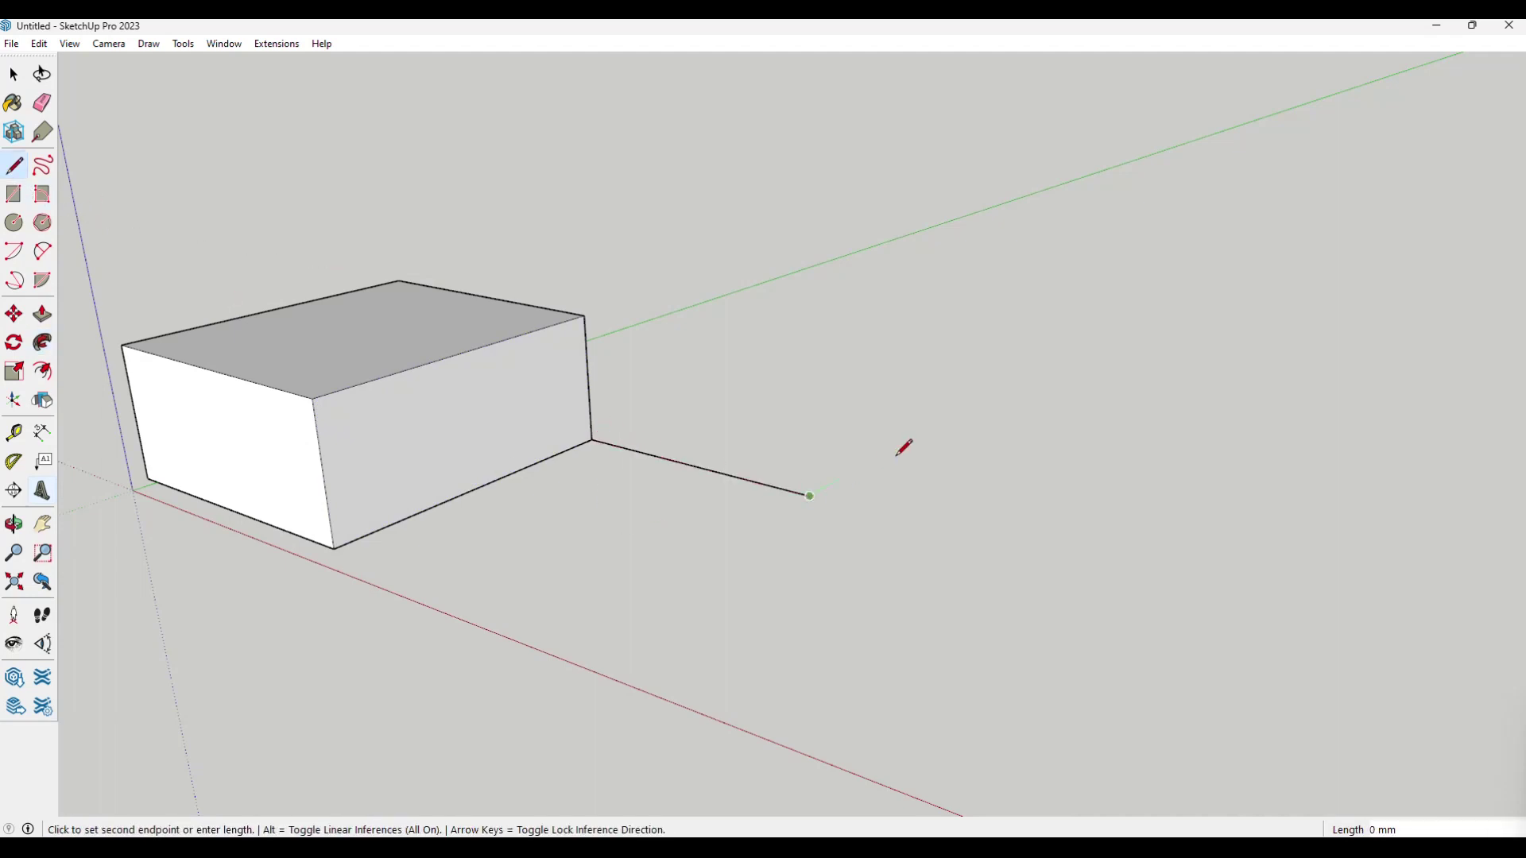
middle_click_drag(1075, 450, 1079, 486)
left_click(1079, 487)
middle_click_drag(1072, 614, 921, 375, "shift")
left_click(918, 384)
left_click(912, 692)
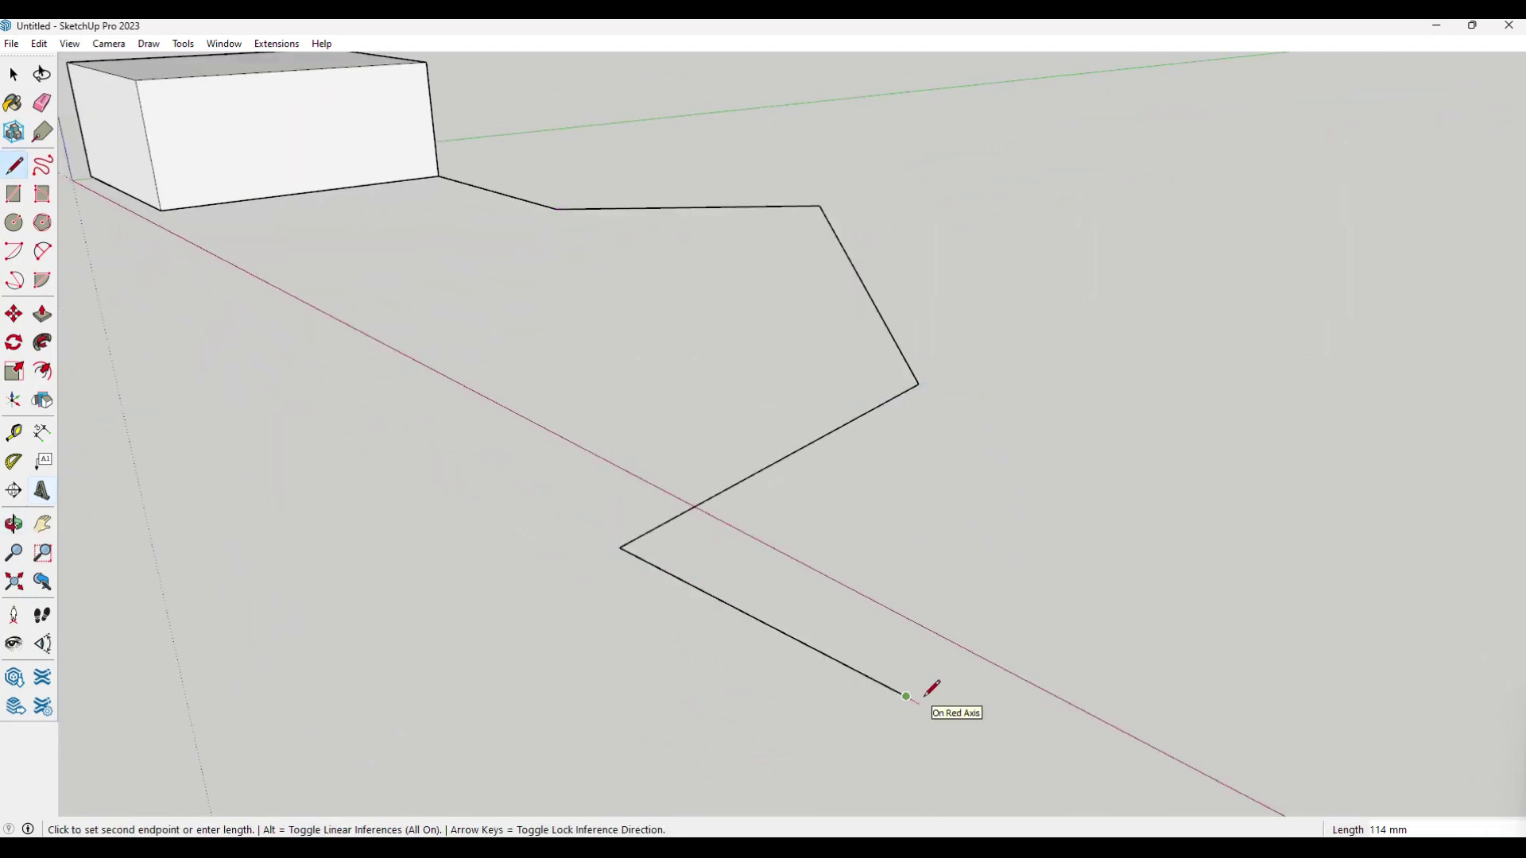
scroll(925, 694, "down", 3)
key("space")
- Try using Follow Me on the preselected side face of the box next to the path, and undo it
left_click(422, 259)
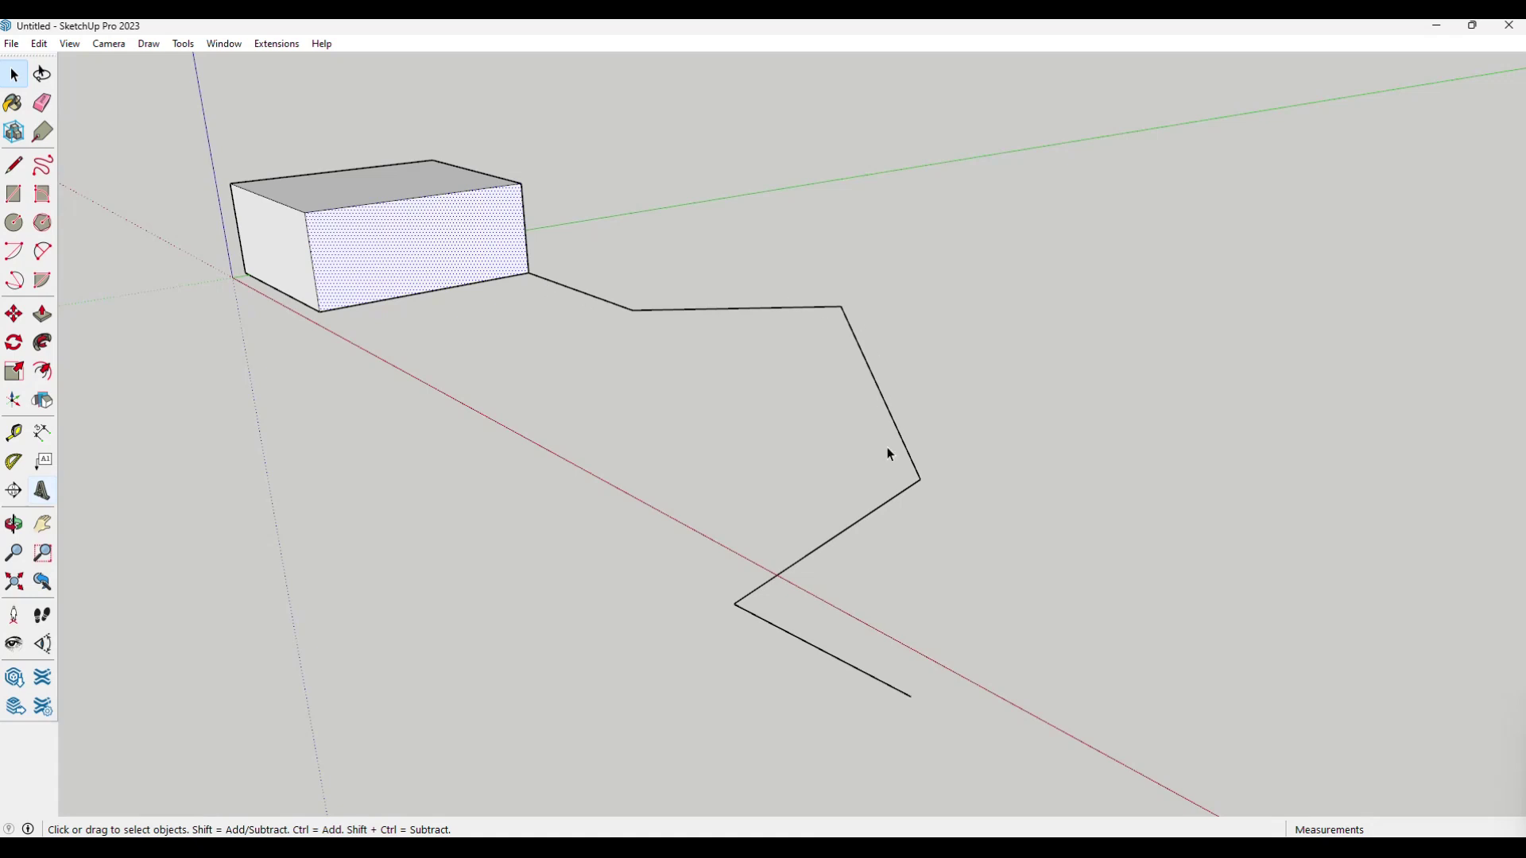
left_click(42, 342)
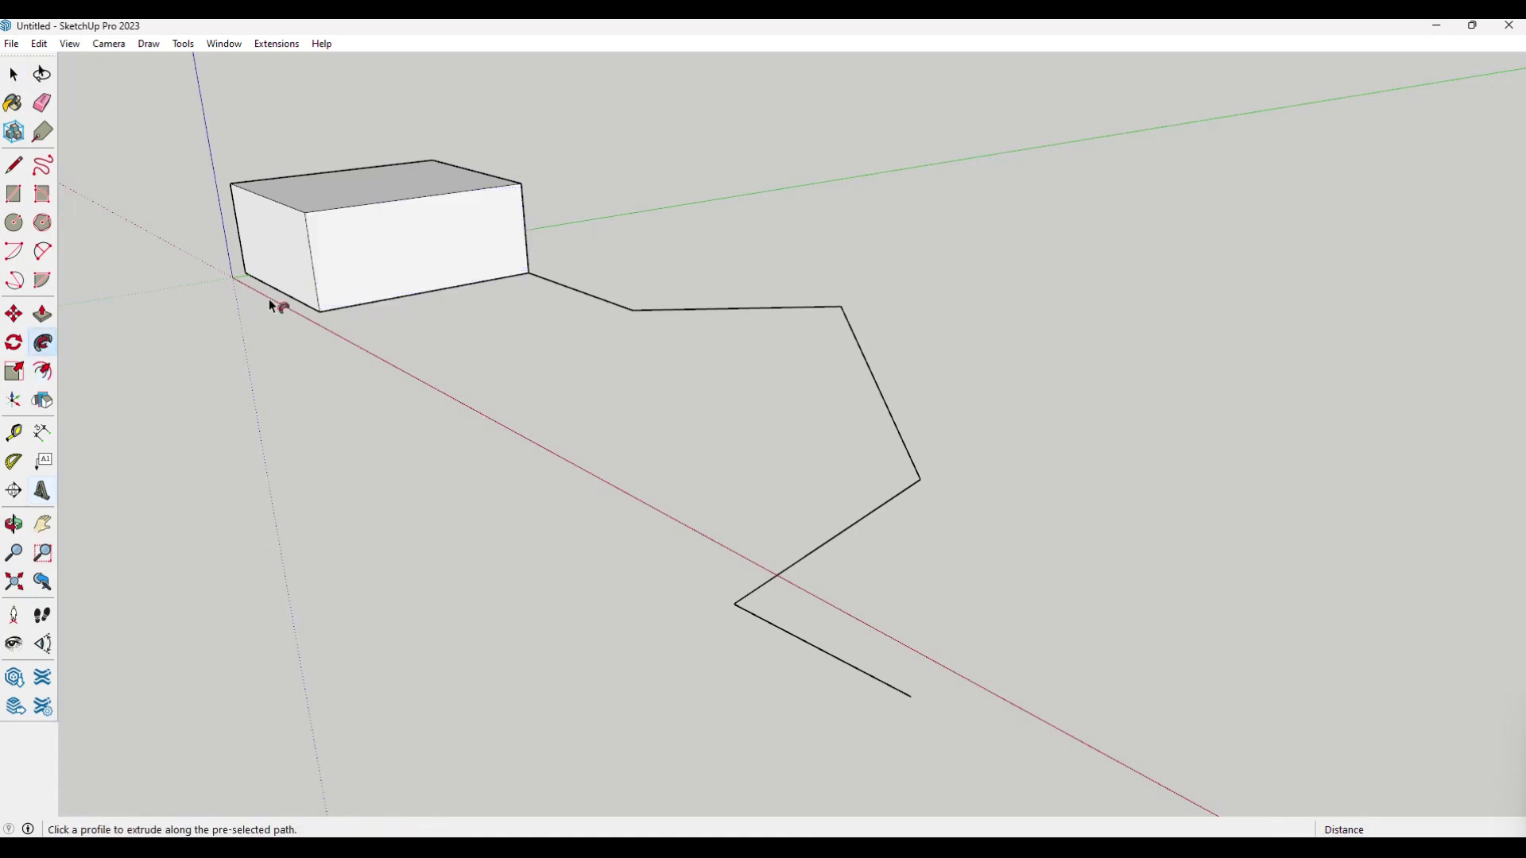
left_click(455, 257)
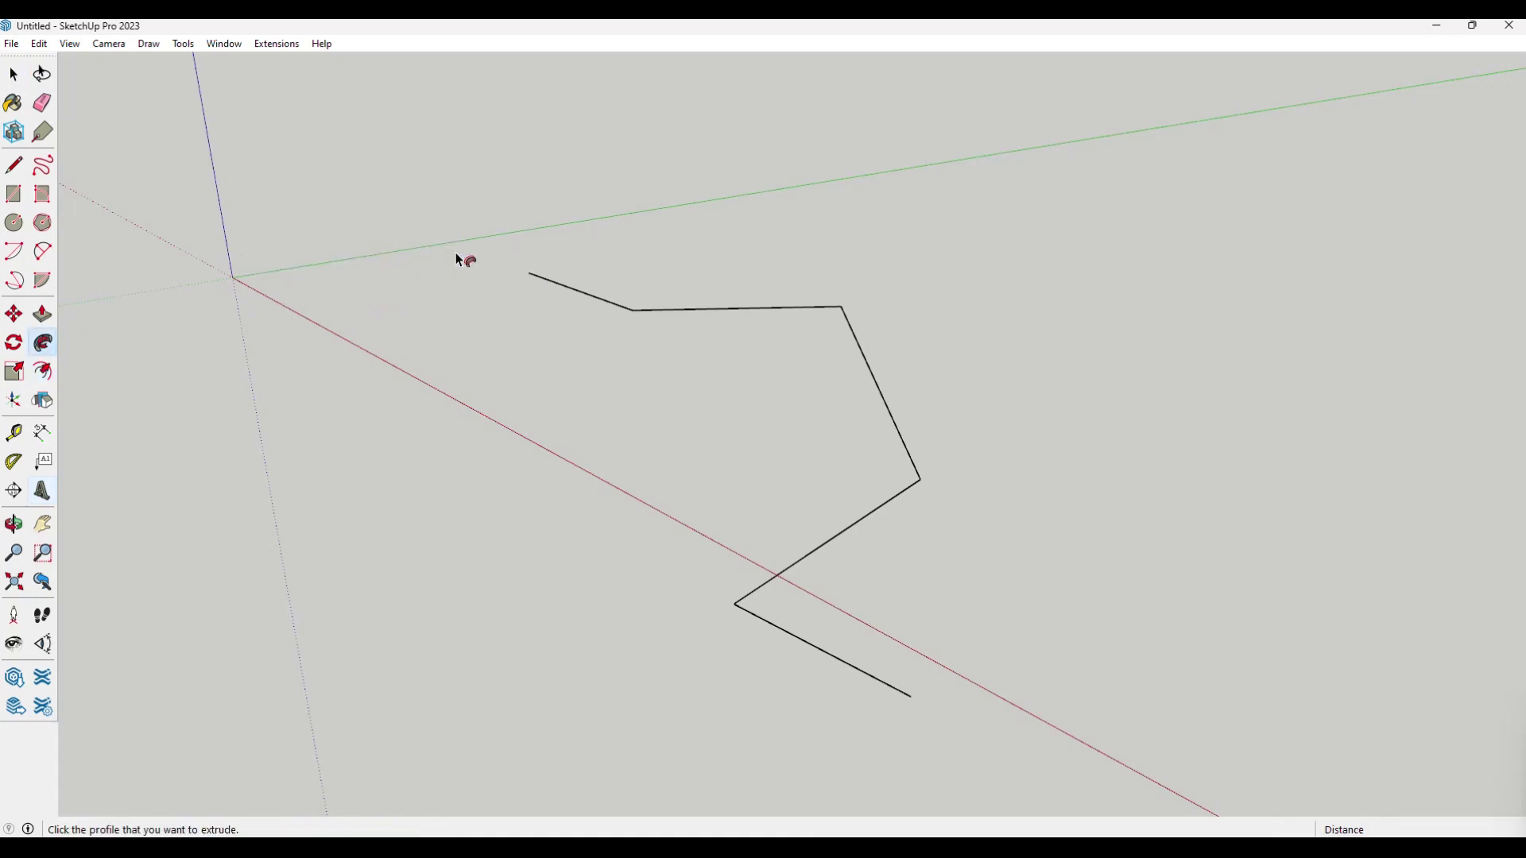
key("ctrl+z")
- Sweep the box's side face along the zigzag line path with Follow Me, ending near the path's last endpoint
left_click(497, 262)
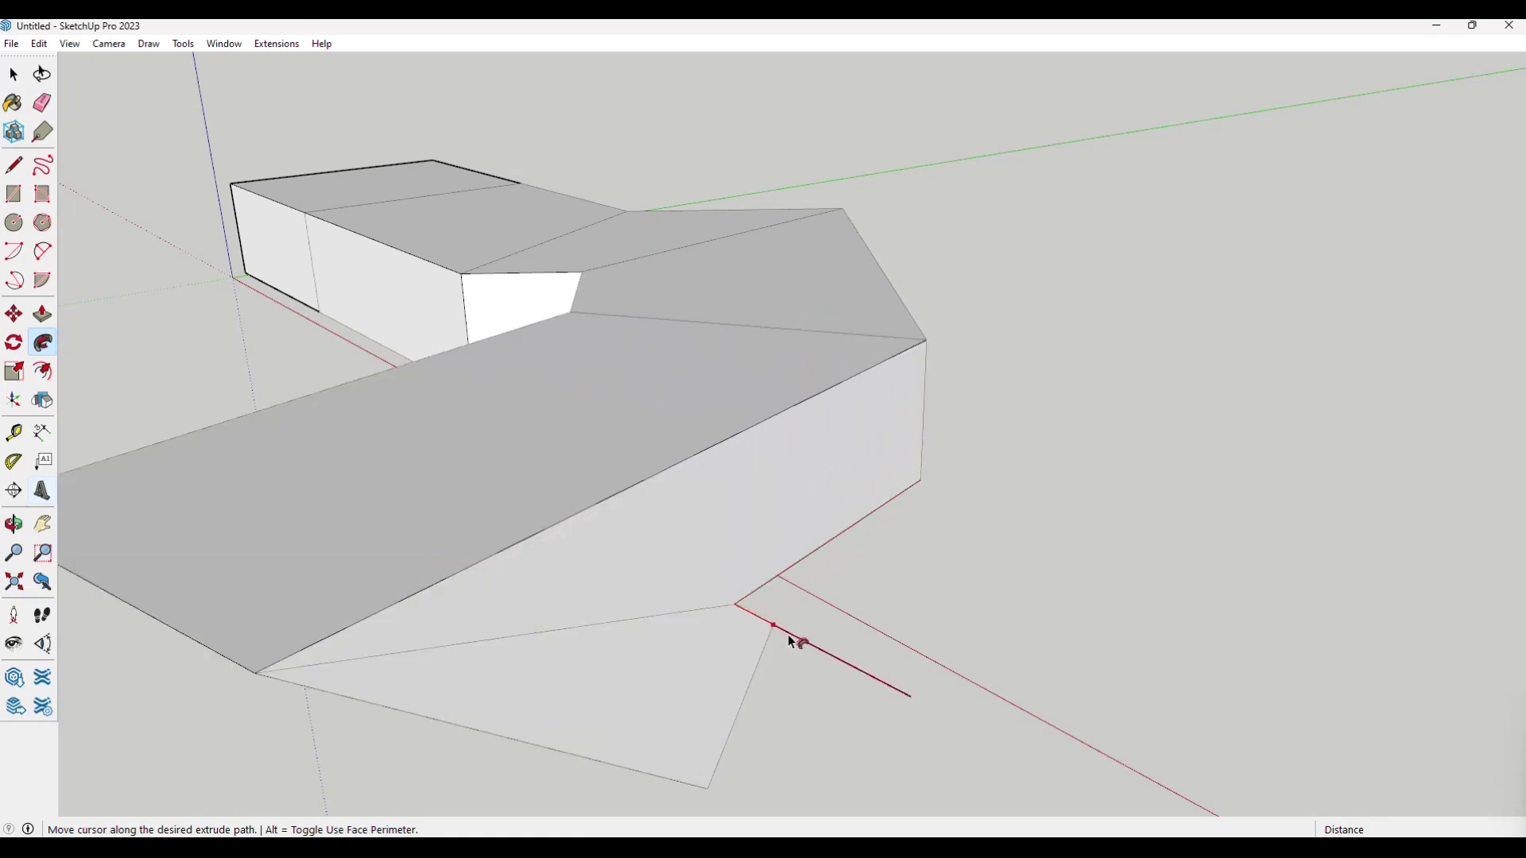
left_click(880, 696)
middle_click_drag(879, 694, 1001, 469)
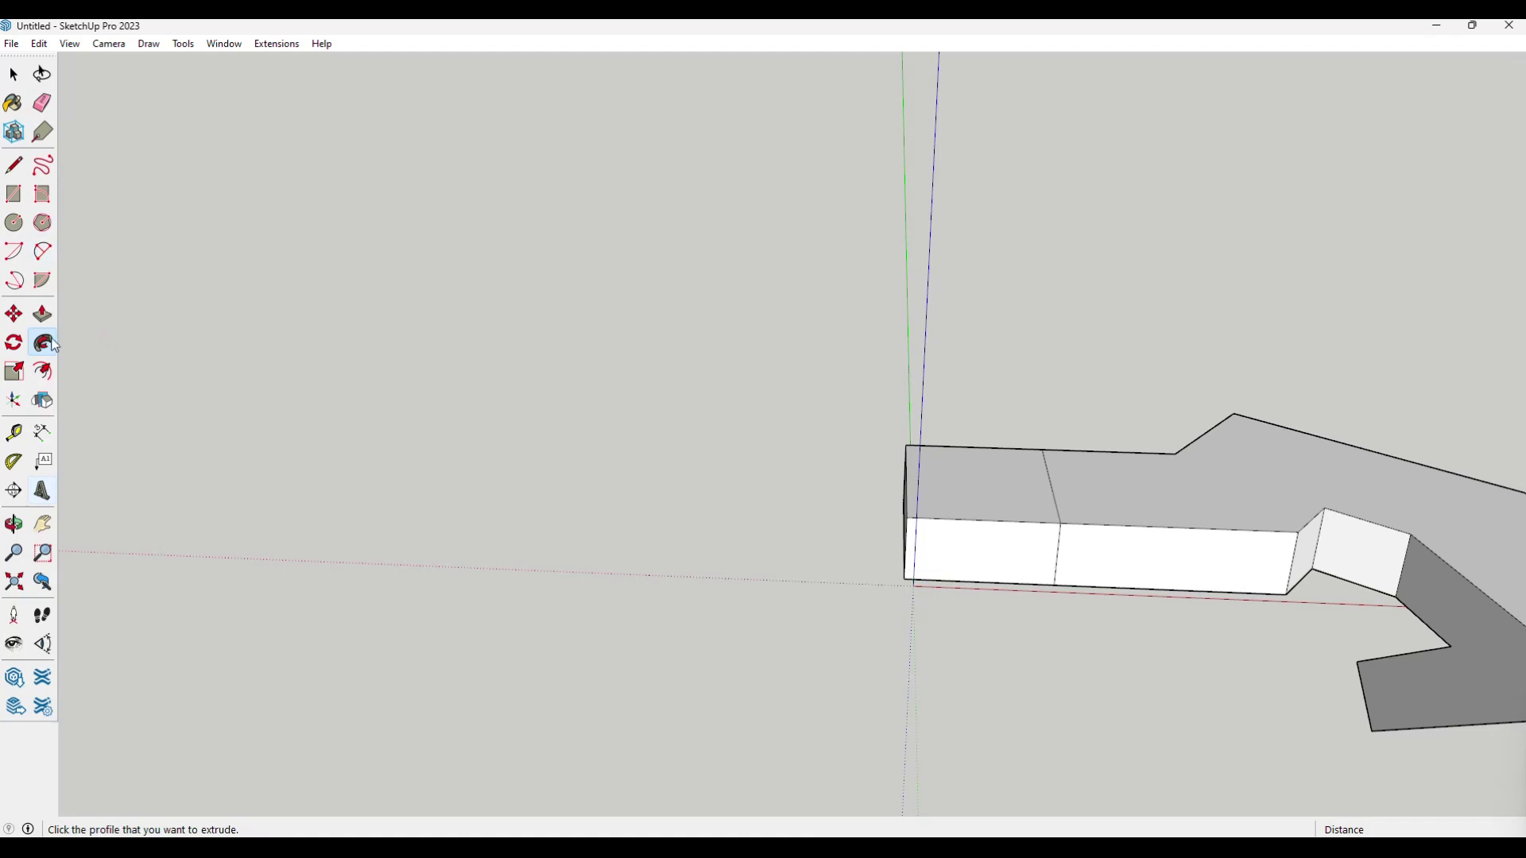
- Draw a circle of about 1094 mm radius on open ground and a stepped four-segment line path rising from its center
left_click(16, 225)
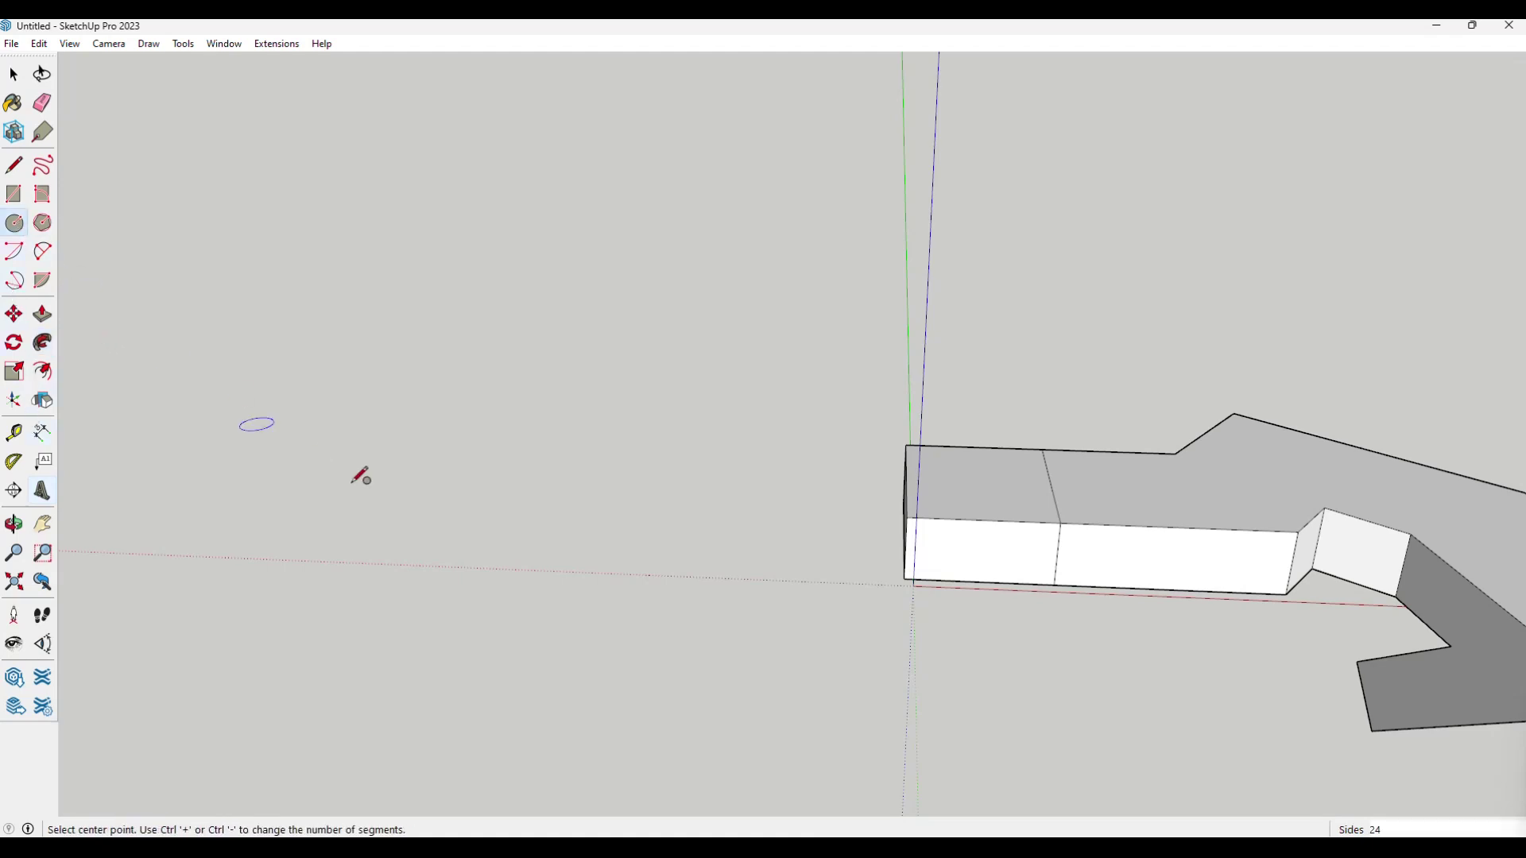
left_click(434, 523)
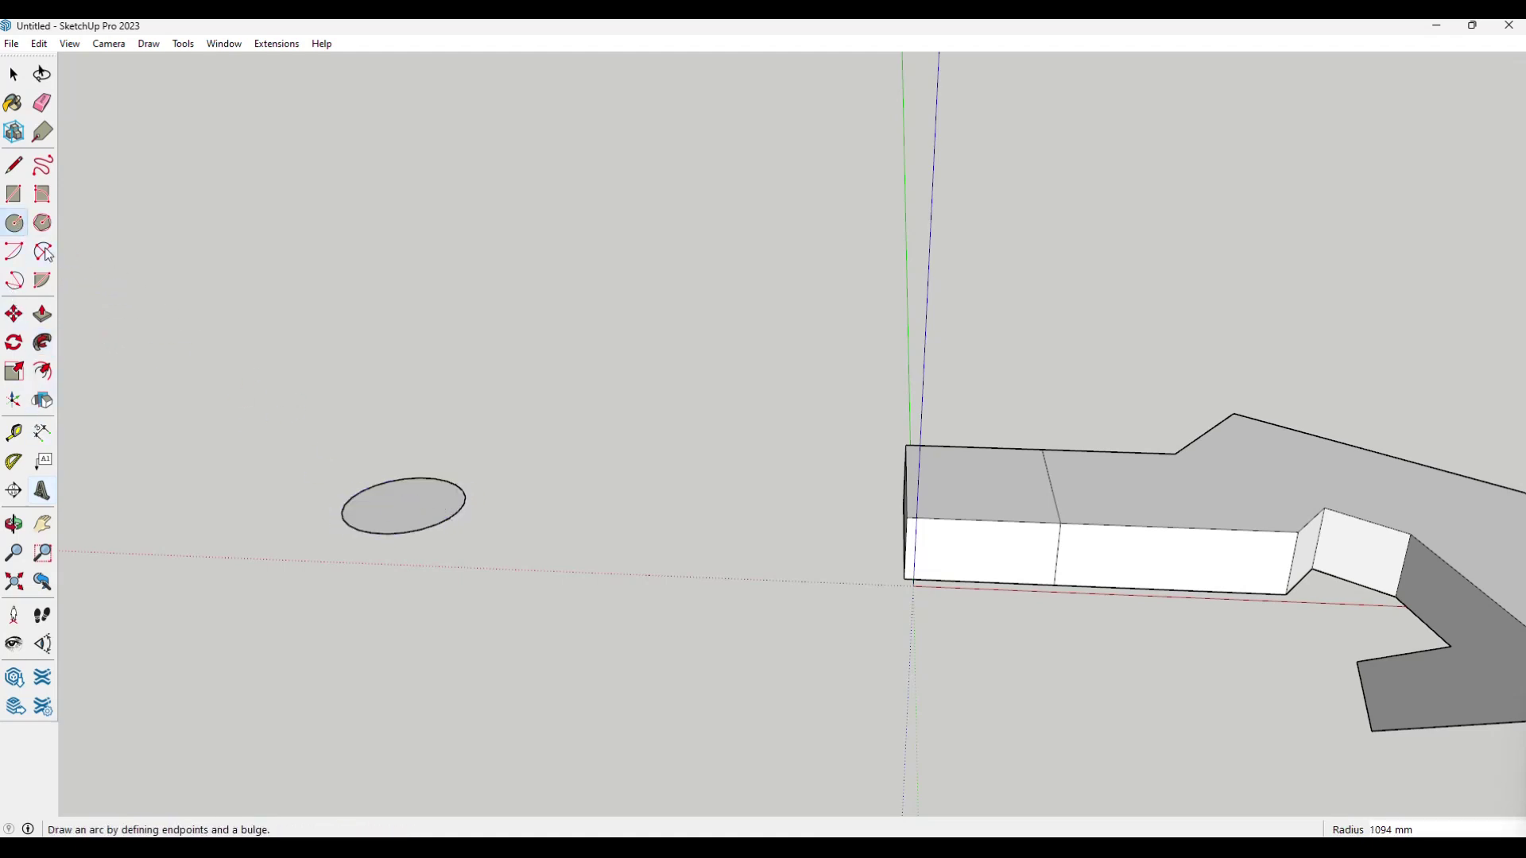
left_click(14, 167)
left_click(405, 505)
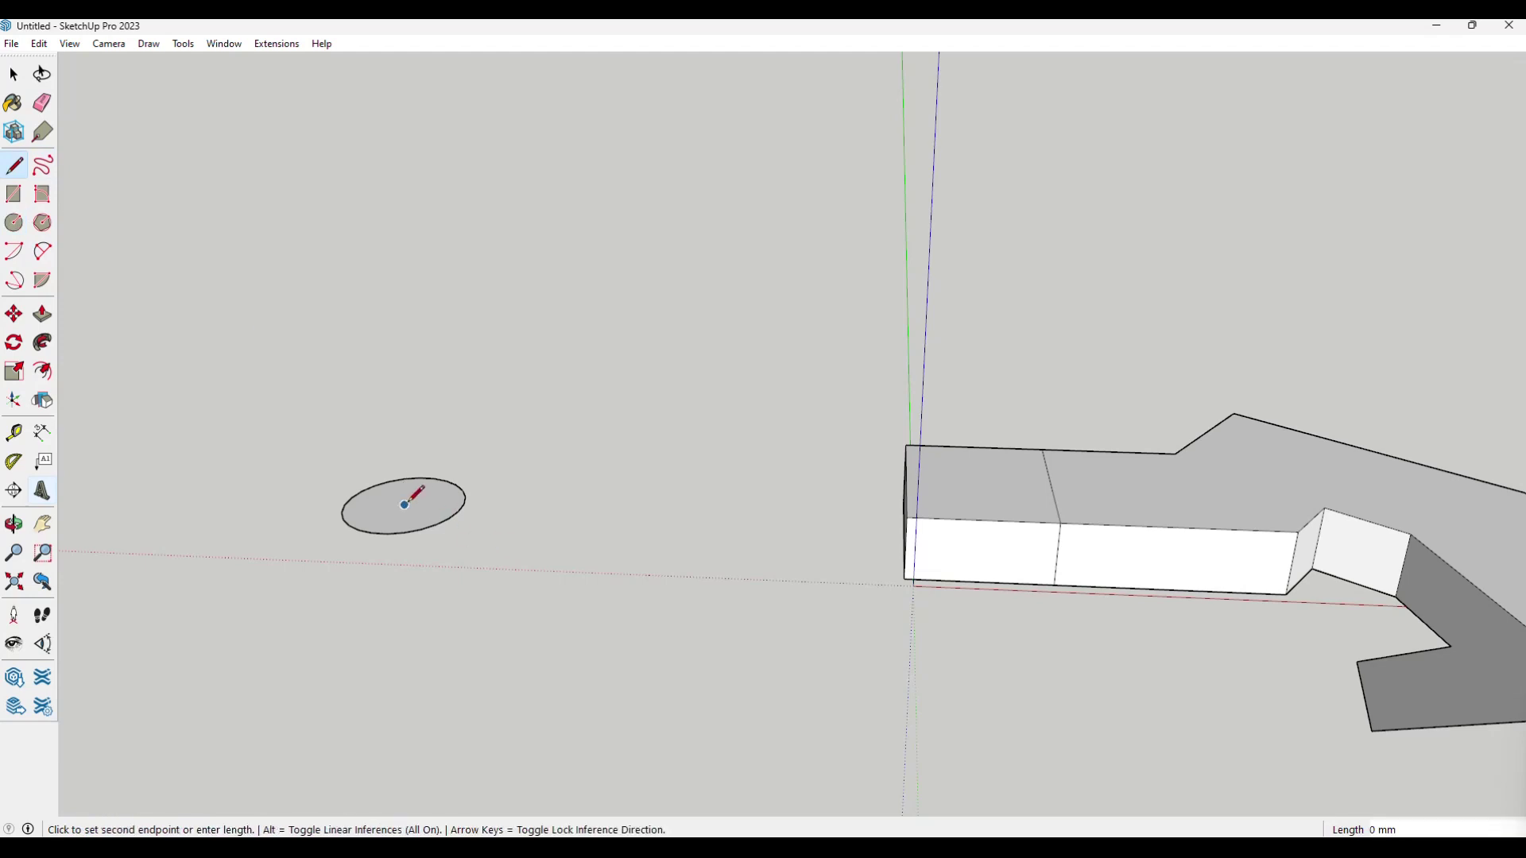
left_click(377, 321)
left_click(542, 325)
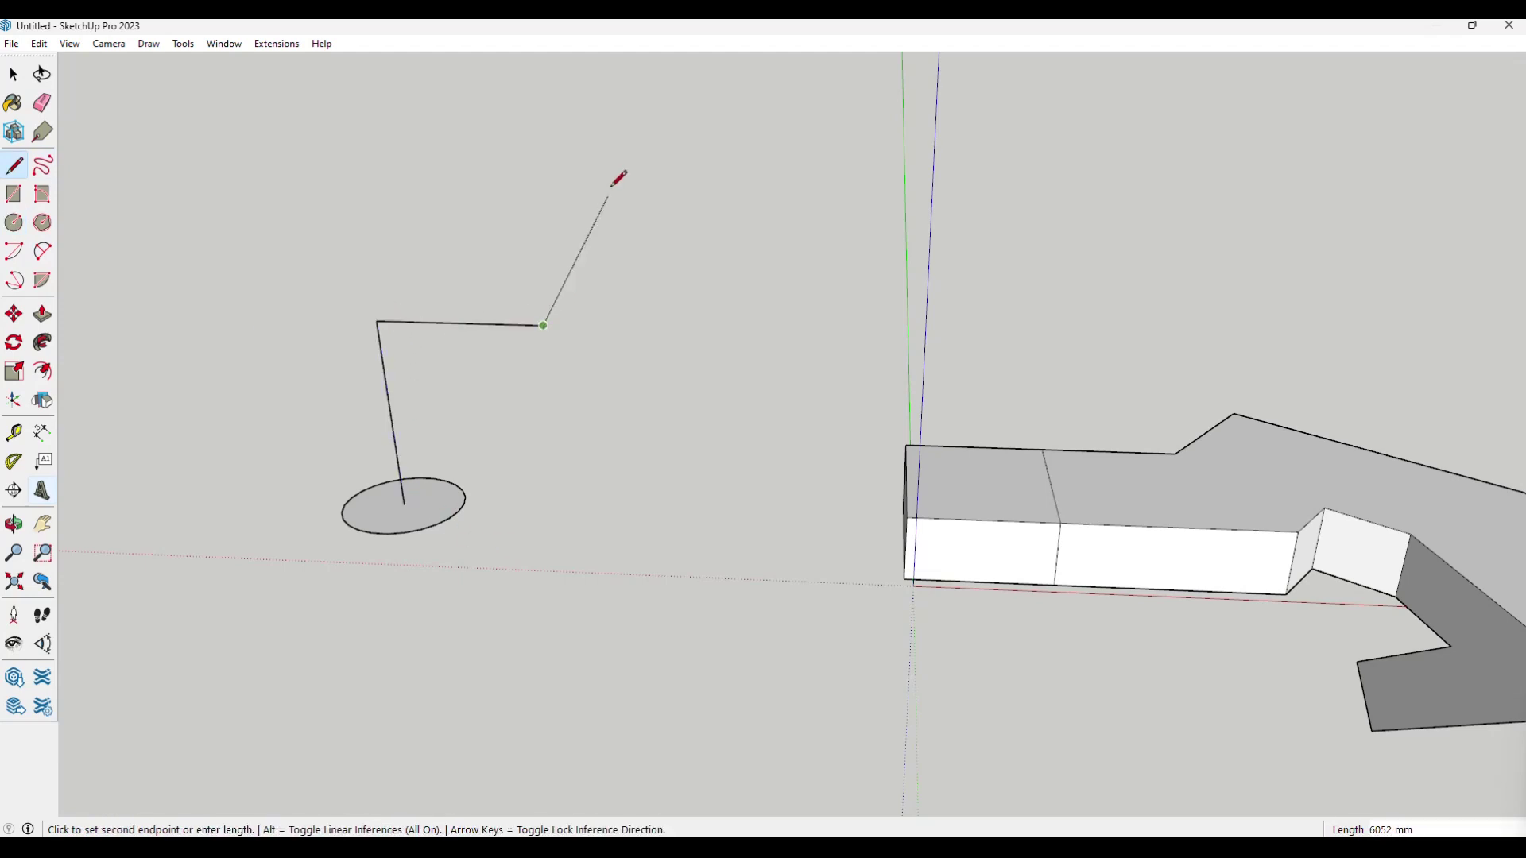
left_click(530, 172)
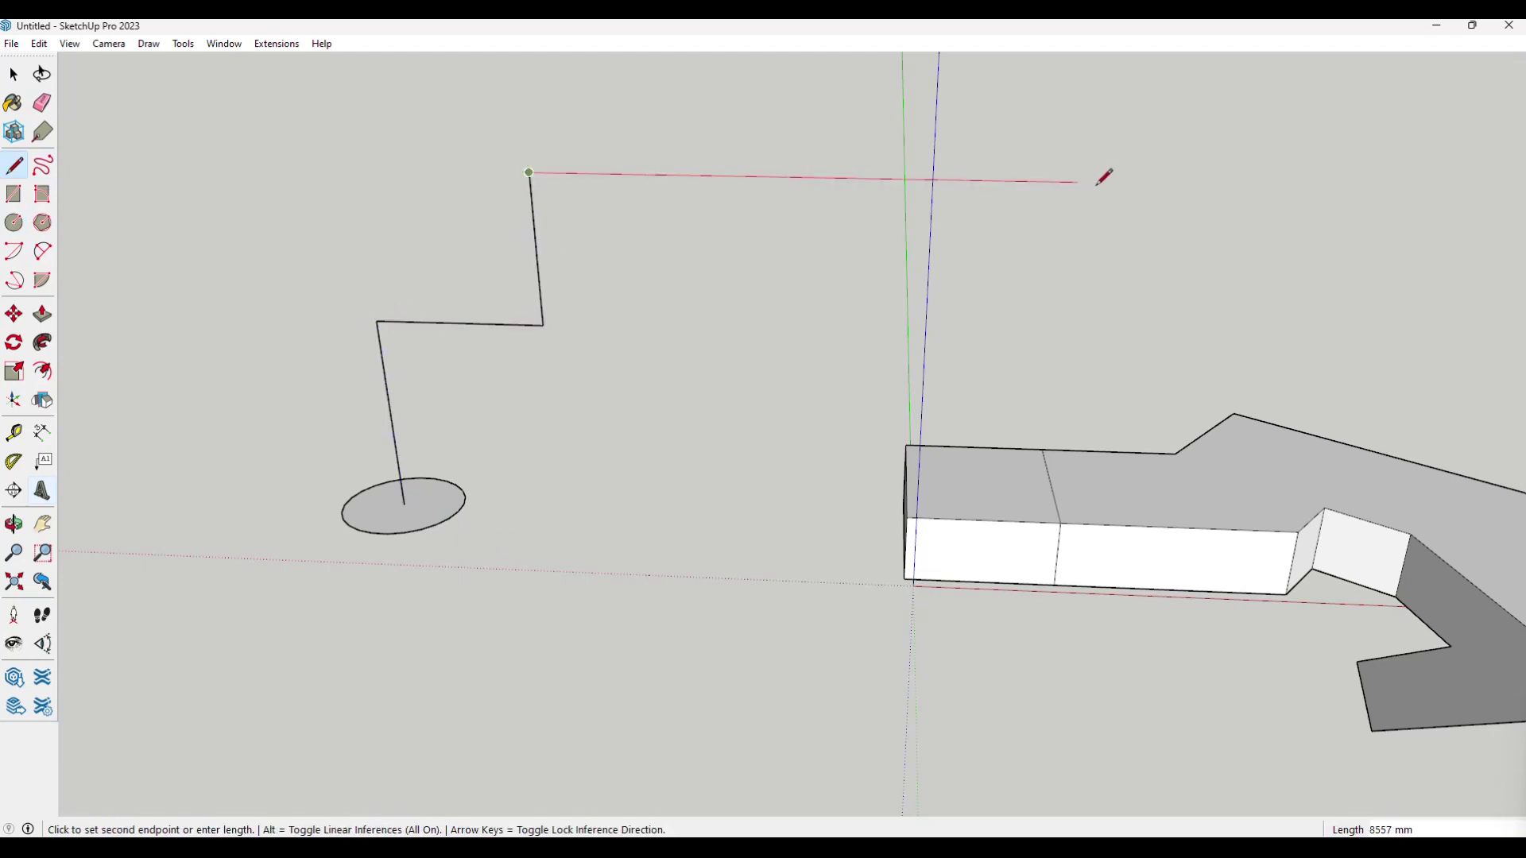
left_click(1135, 183)
key("space")
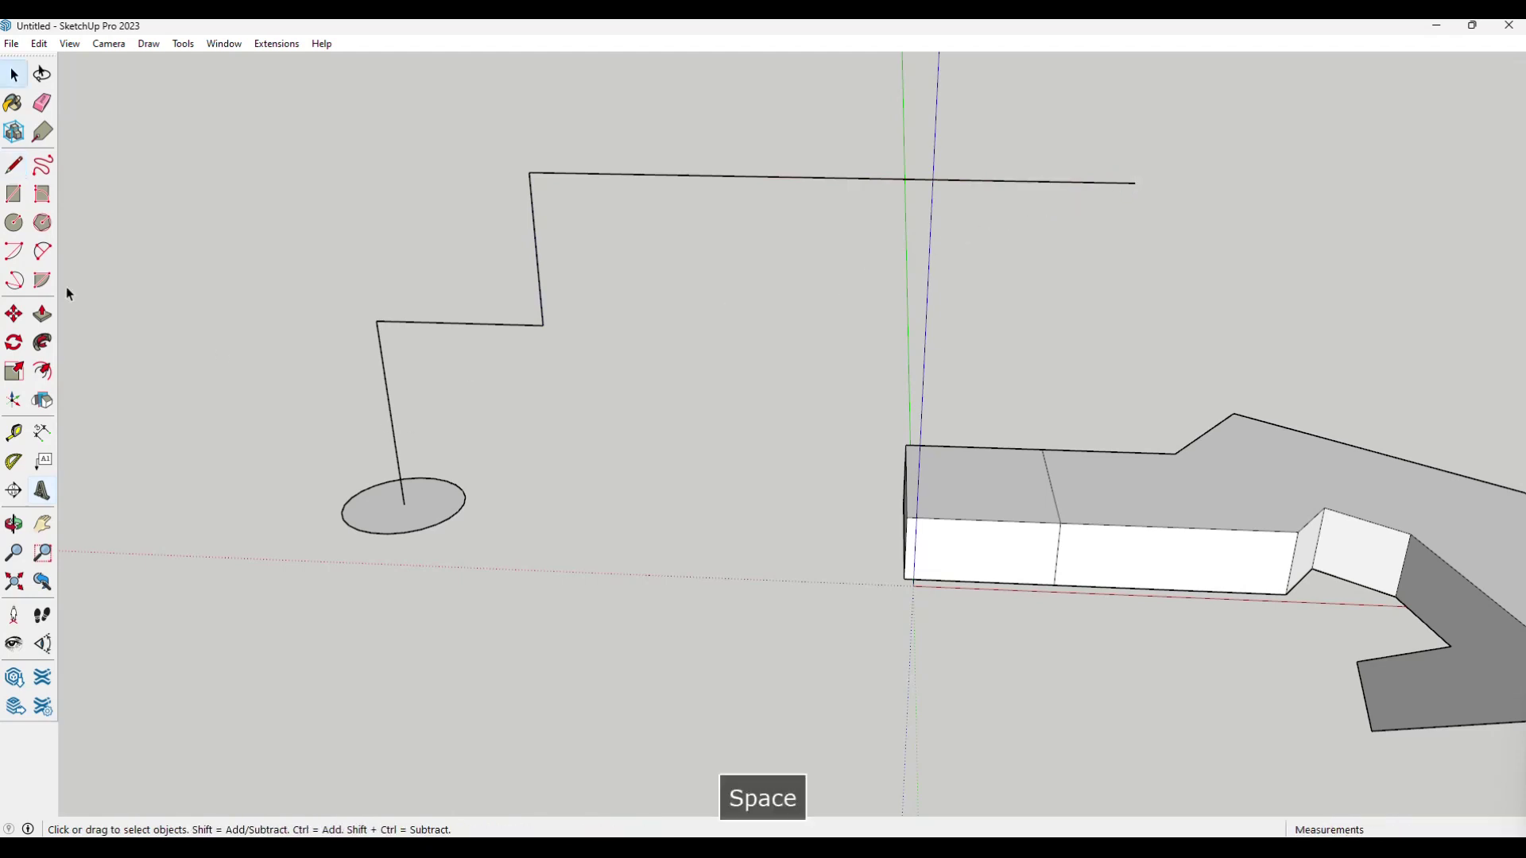
- Sweep the circular face along the stepped line path with Follow Me to form a bent pipe
left_click(42, 342)
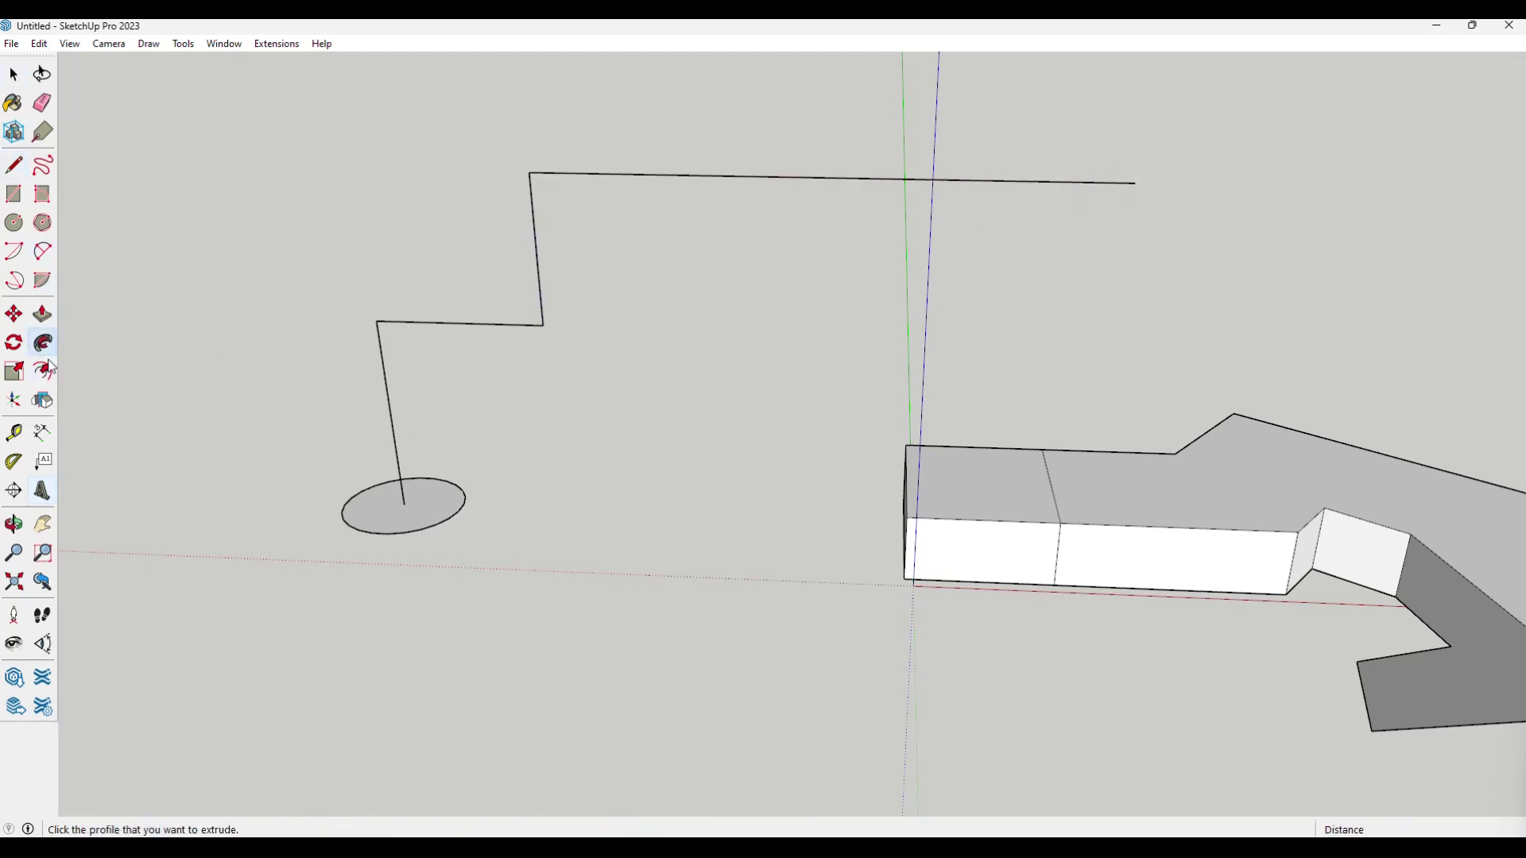
left_click(413, 512)
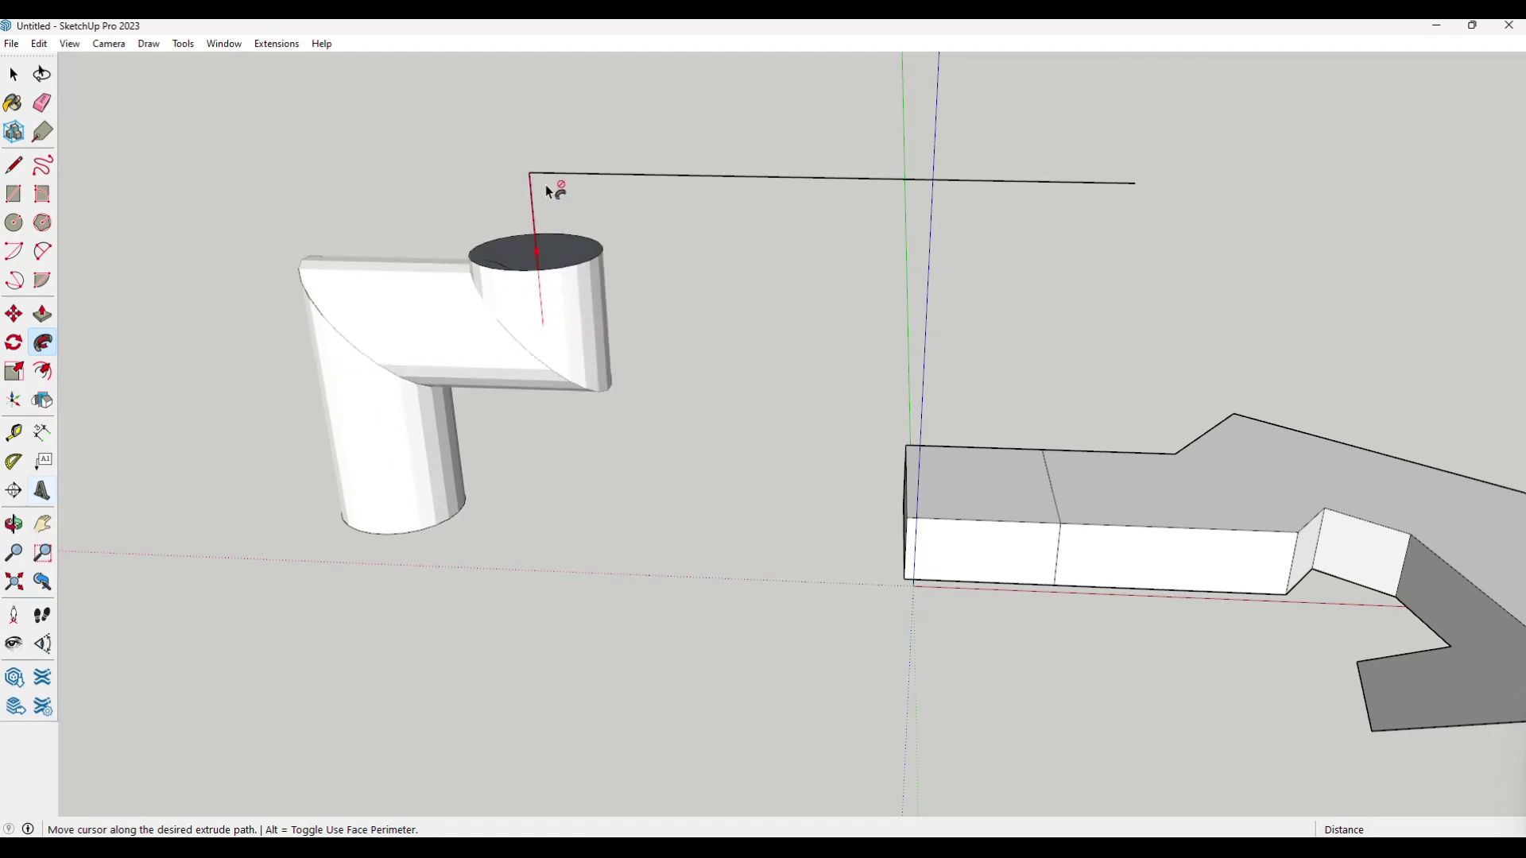
mouse_move(1114, 184)
middle_mouse_down()
mouse_move(824, 728)
mouse_move(879, 712)
mouse_move(804, 731)
middle_mouse_up()
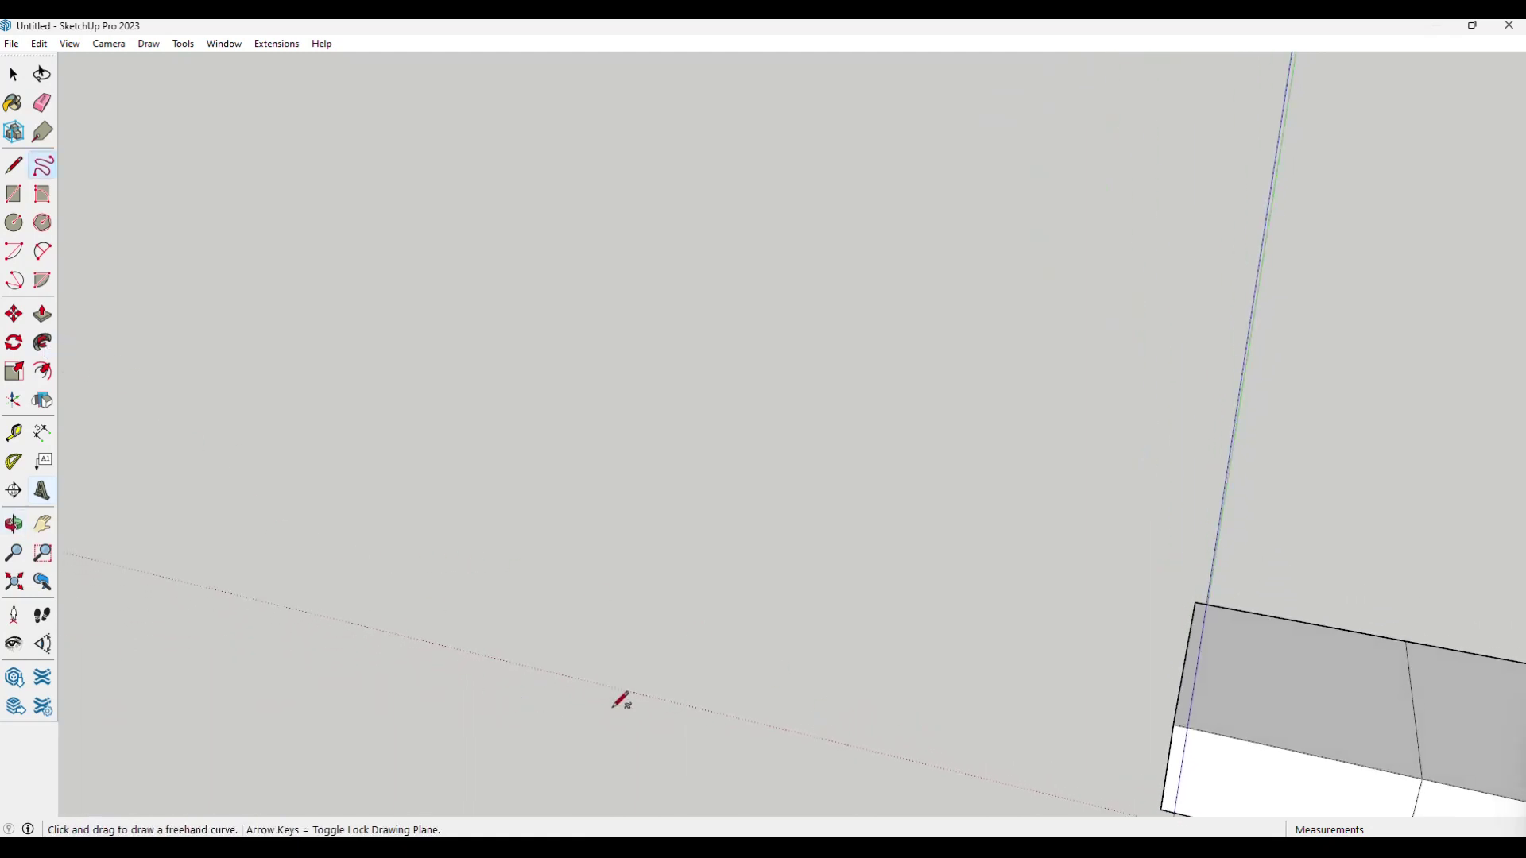
- Draw a tall wavy freehand curve rising from the red axis in open space beside the solid
middle_click_drag(659, 723, 682, 628)
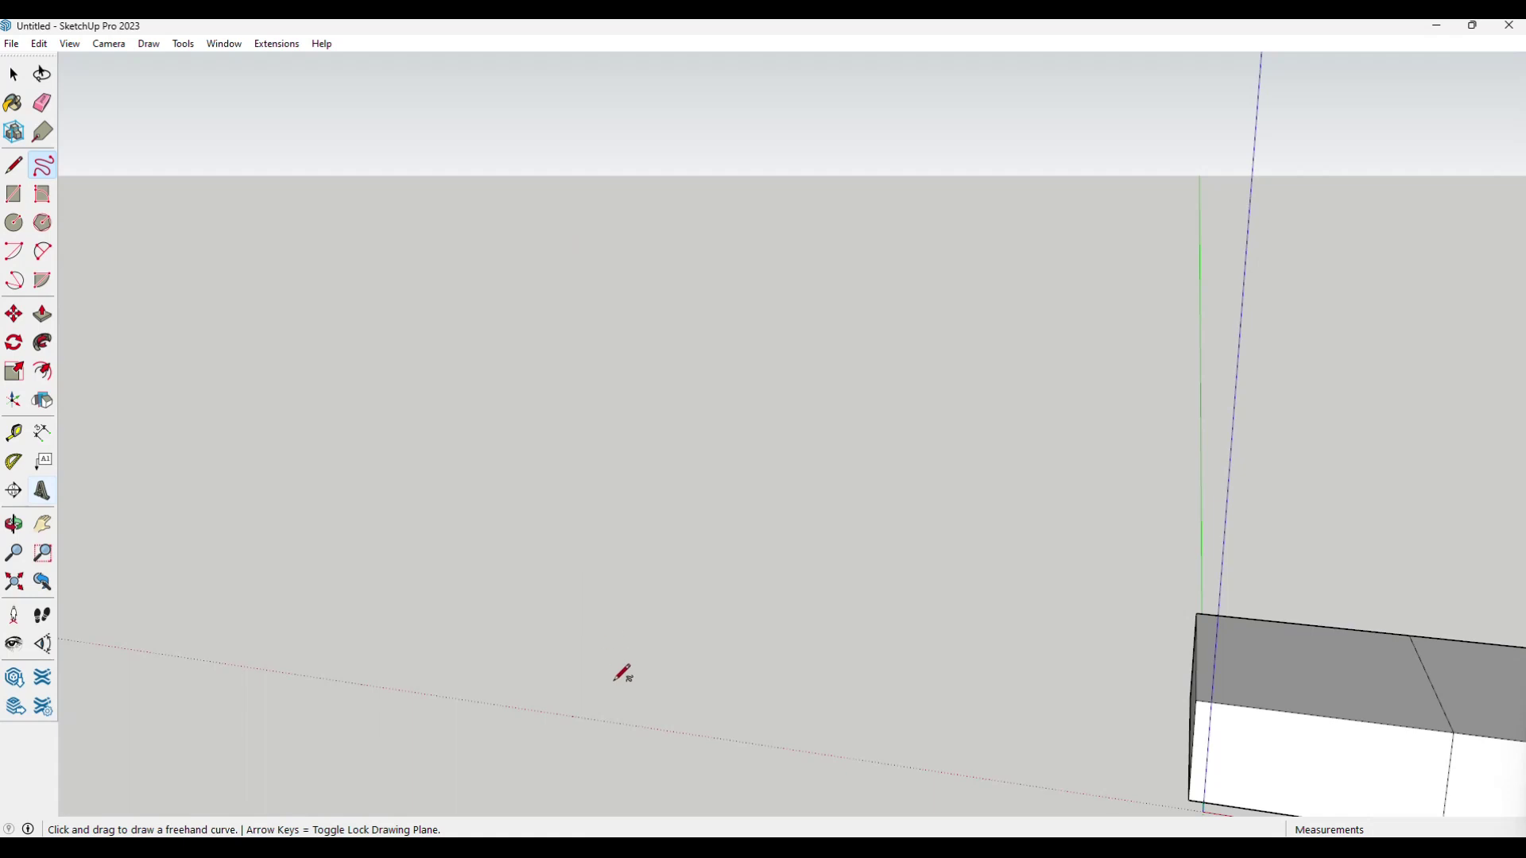
mouse_move(617, 675)
middle_mouse_down()
mouse_move(630, 552)
mouse_move(604, 477)
mouse_move(617, 456)
middle_mouse_up()
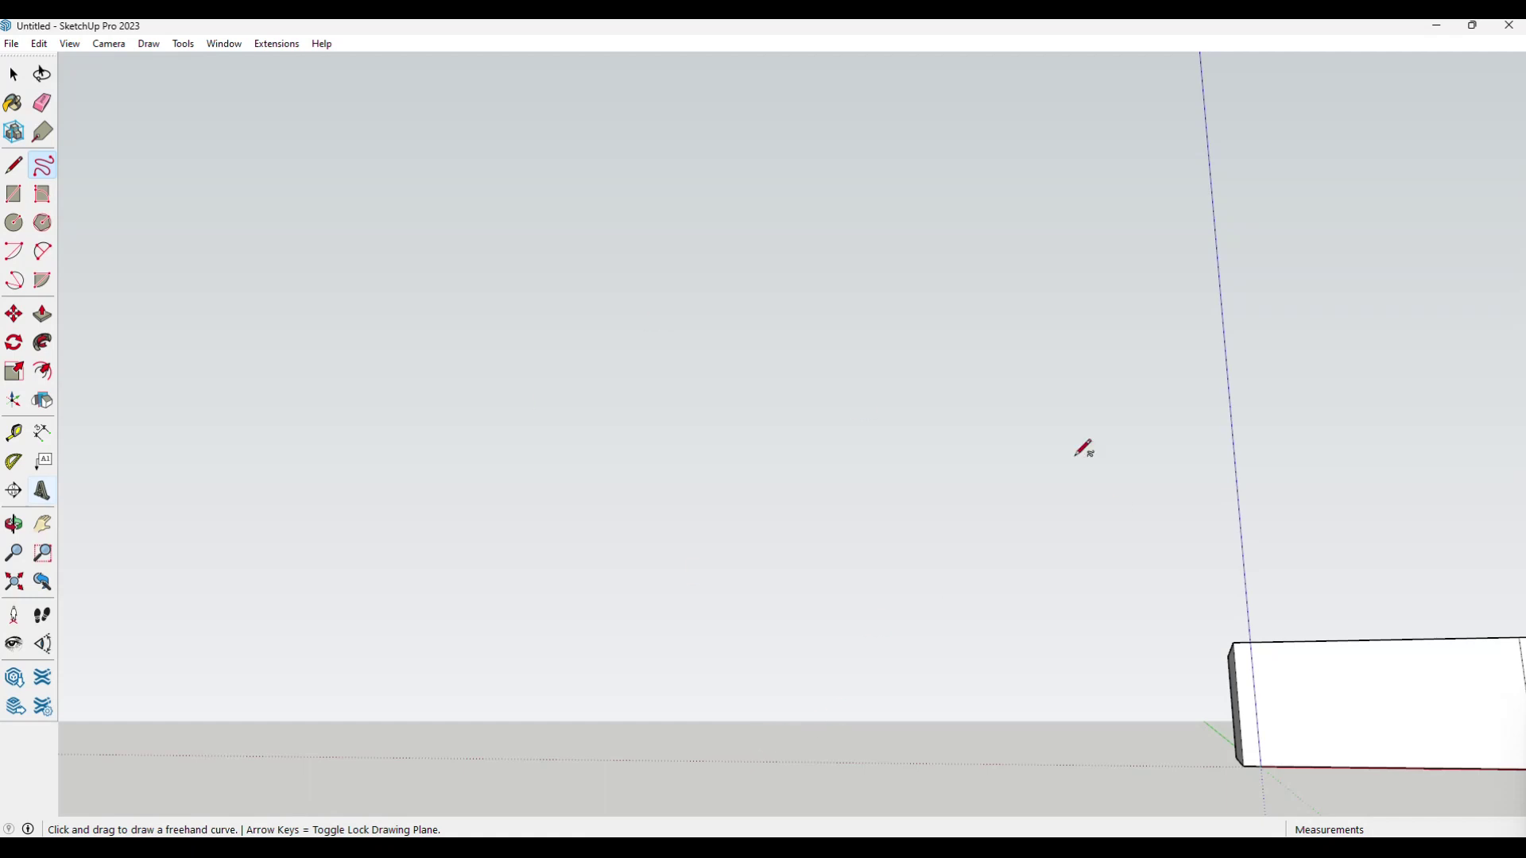
left_click_drag(801, 761, 842, 667)
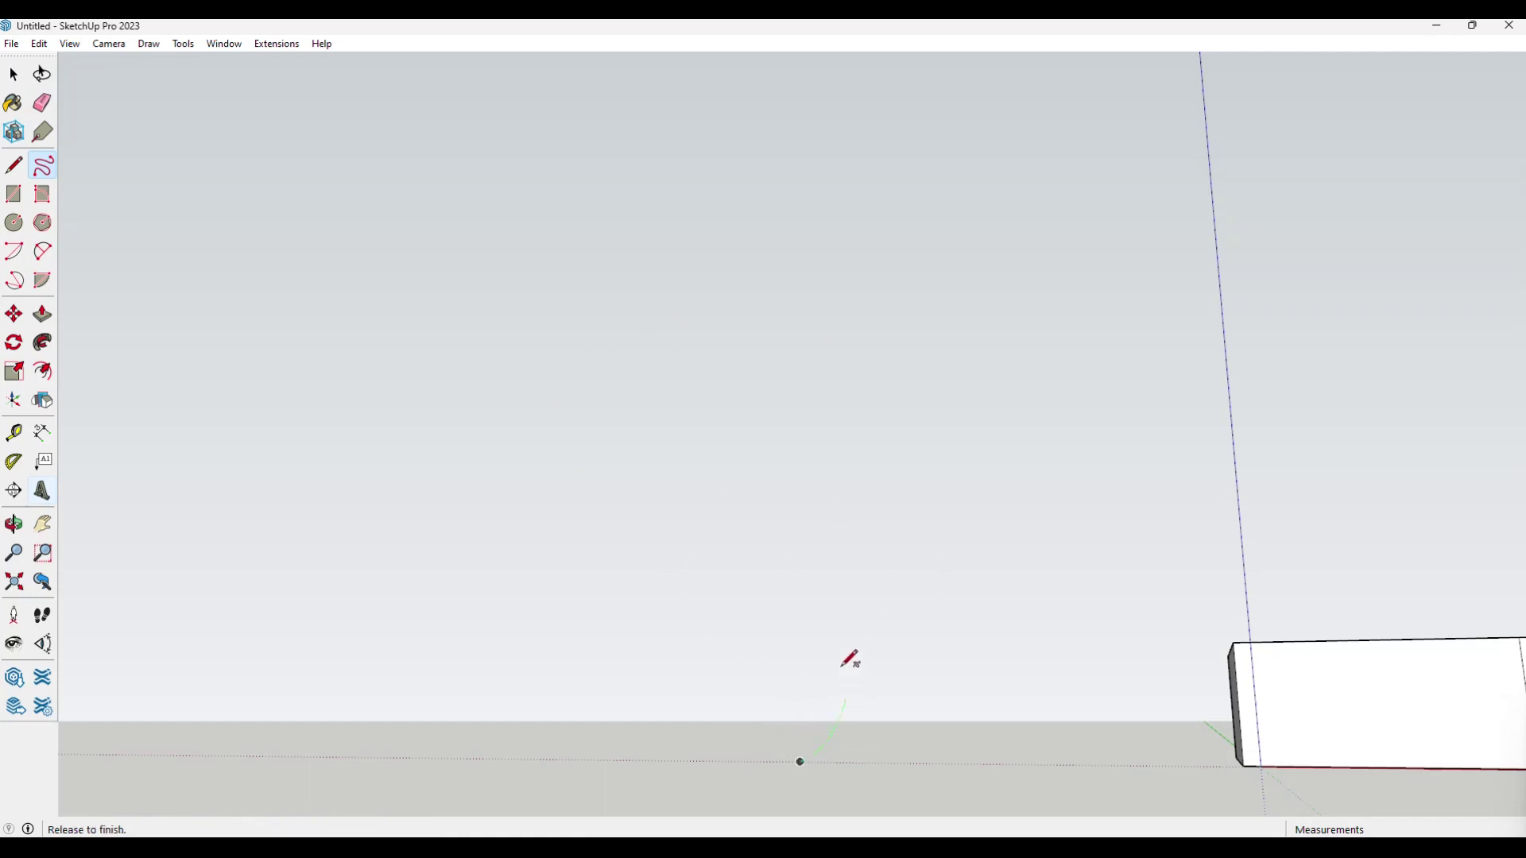
left_click_drag(792, 143, 792, 145)
- Draw a small circle on the ground beside the lower end of the freehand curve
mouse_move(824, 330)
middle_mouse_down()
mouse_move(763, 599)
mouse_move(770, 699)
mouse_move(903, 691)
middle_mouse_up()
left_click(13, 223)
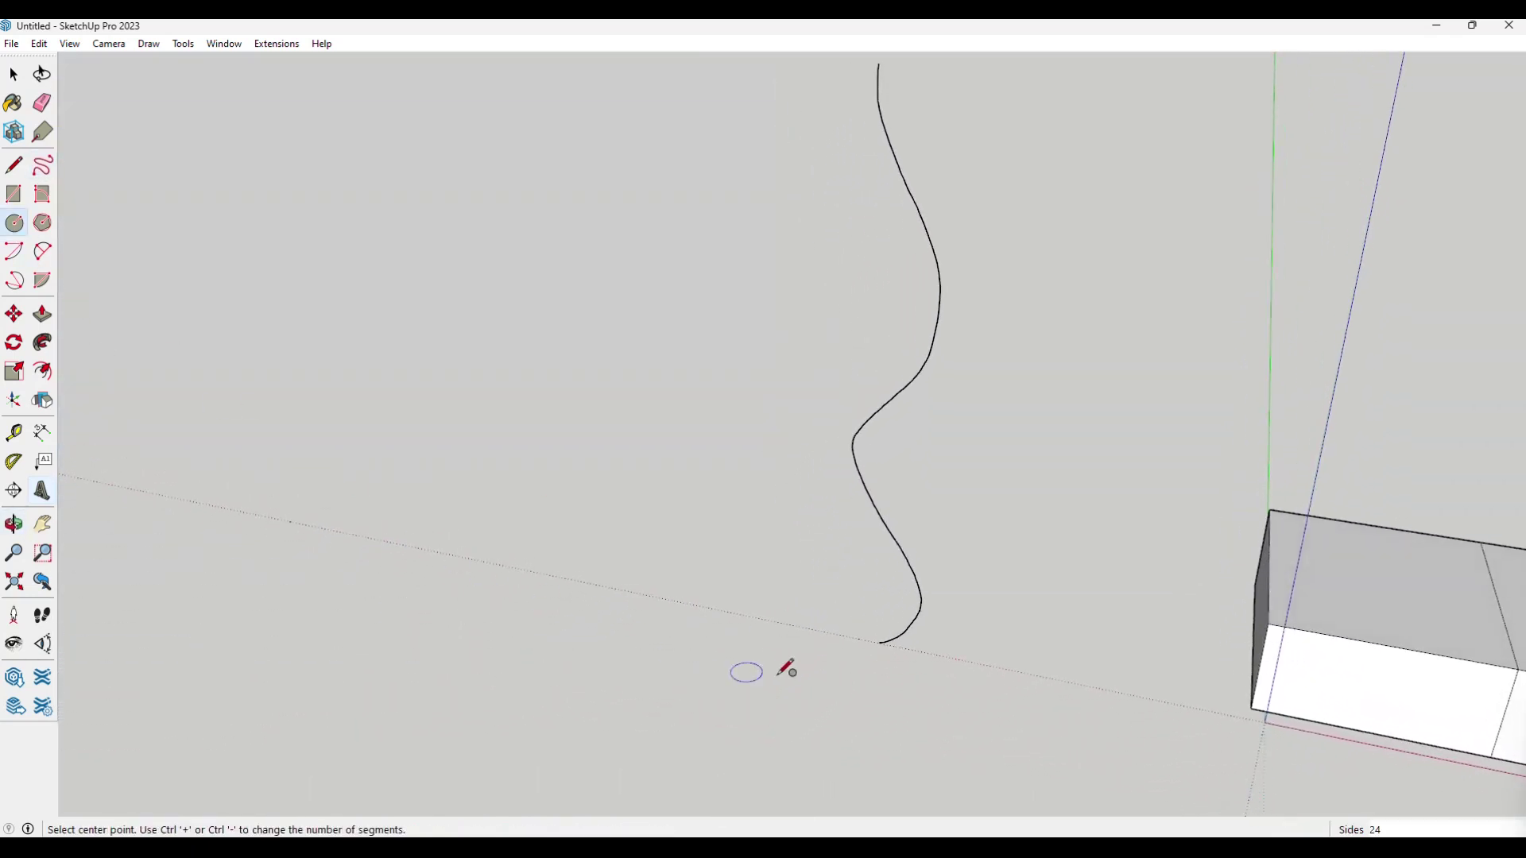
left_click(760, 615)
left_click(791, 624)
middle_click_drag(790, 623, 806, 589)
key("v")
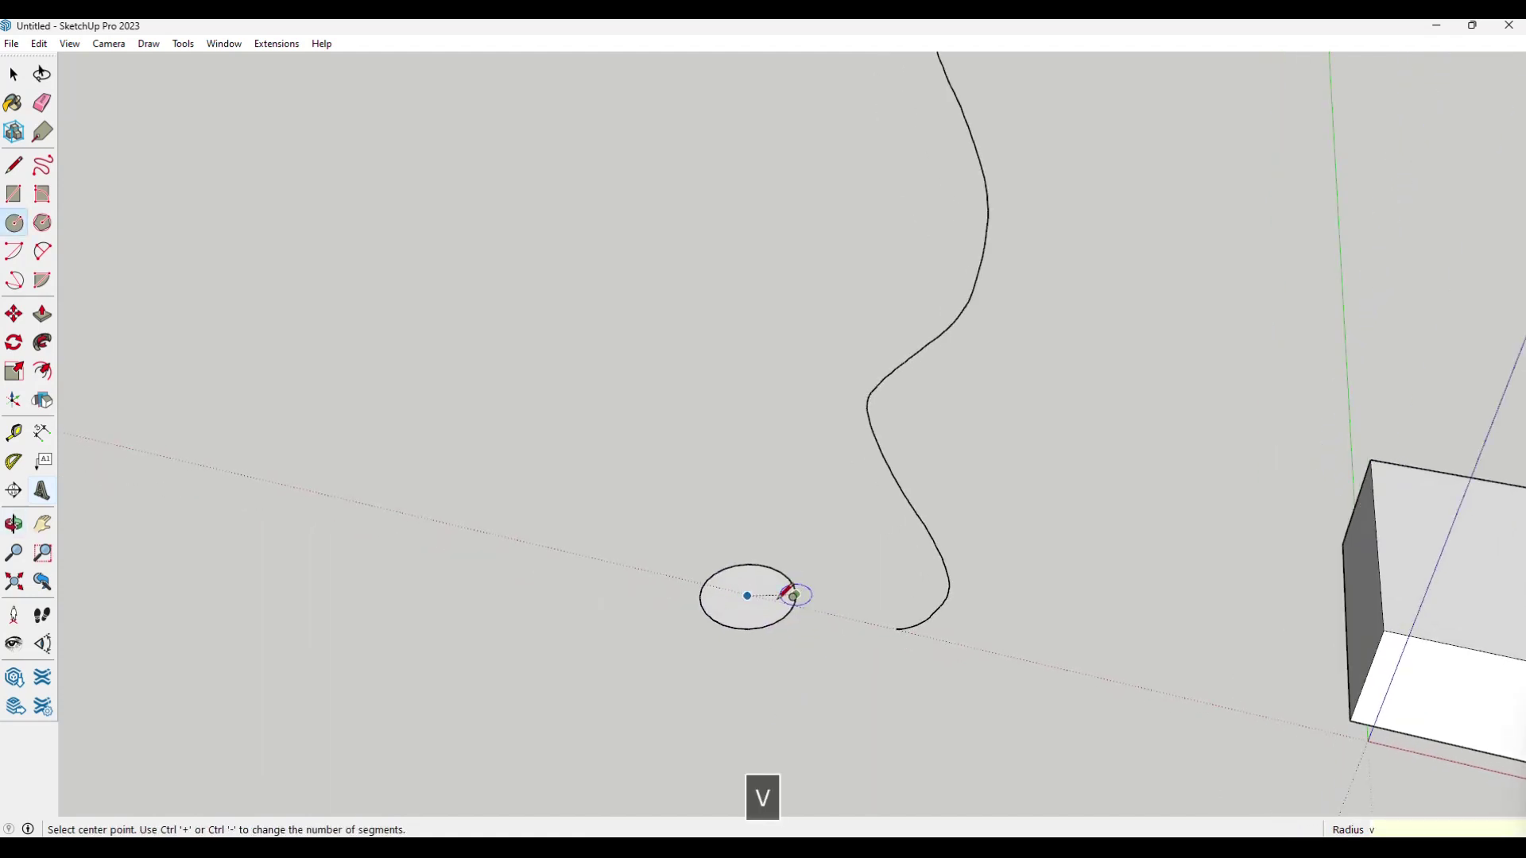
- Move the circular face along the red axis so its edge meets the lower end of the freehand curve
key("space")
double_click(773, 603)
key("m")
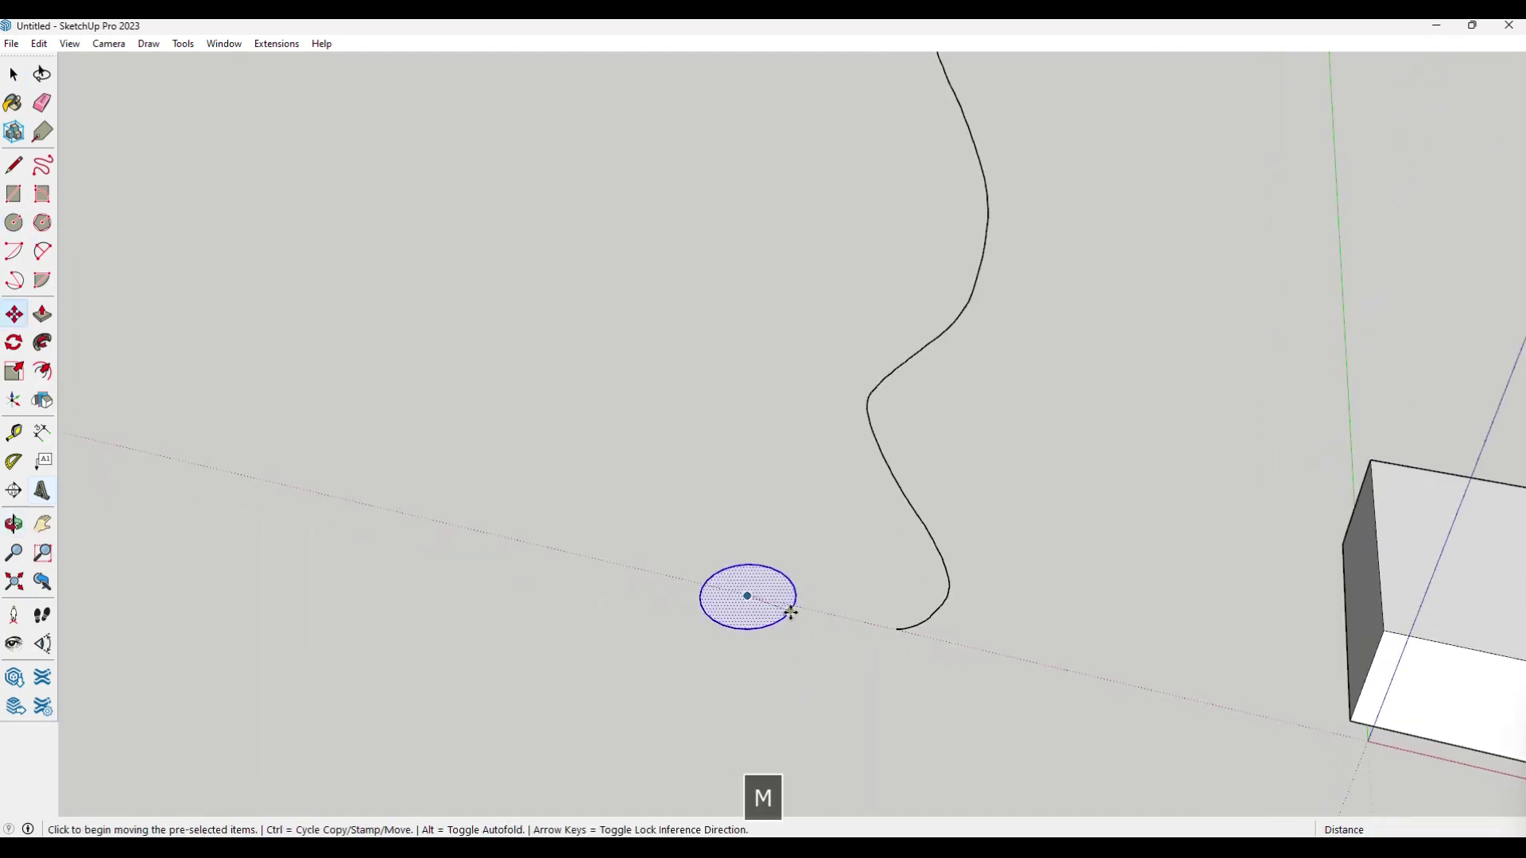
left_click(793, 614)
left_click(897, 630)
- Sweep the circular face along the whole freehand curve with Follow Me to form a wavy tube
left_click(42, 341)
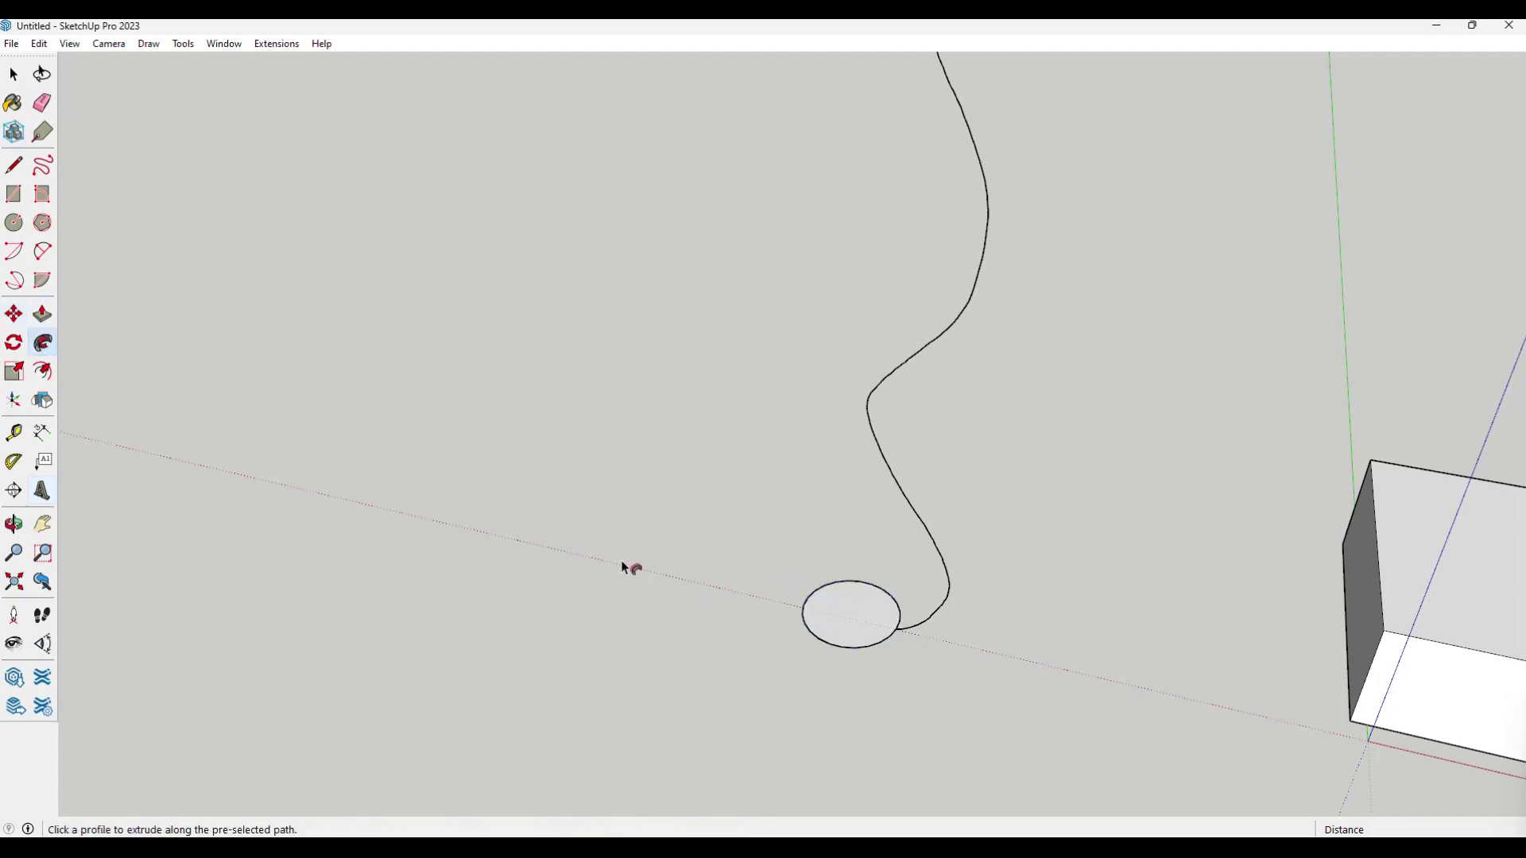
left_click(854, 622)
left_click(933, 613)
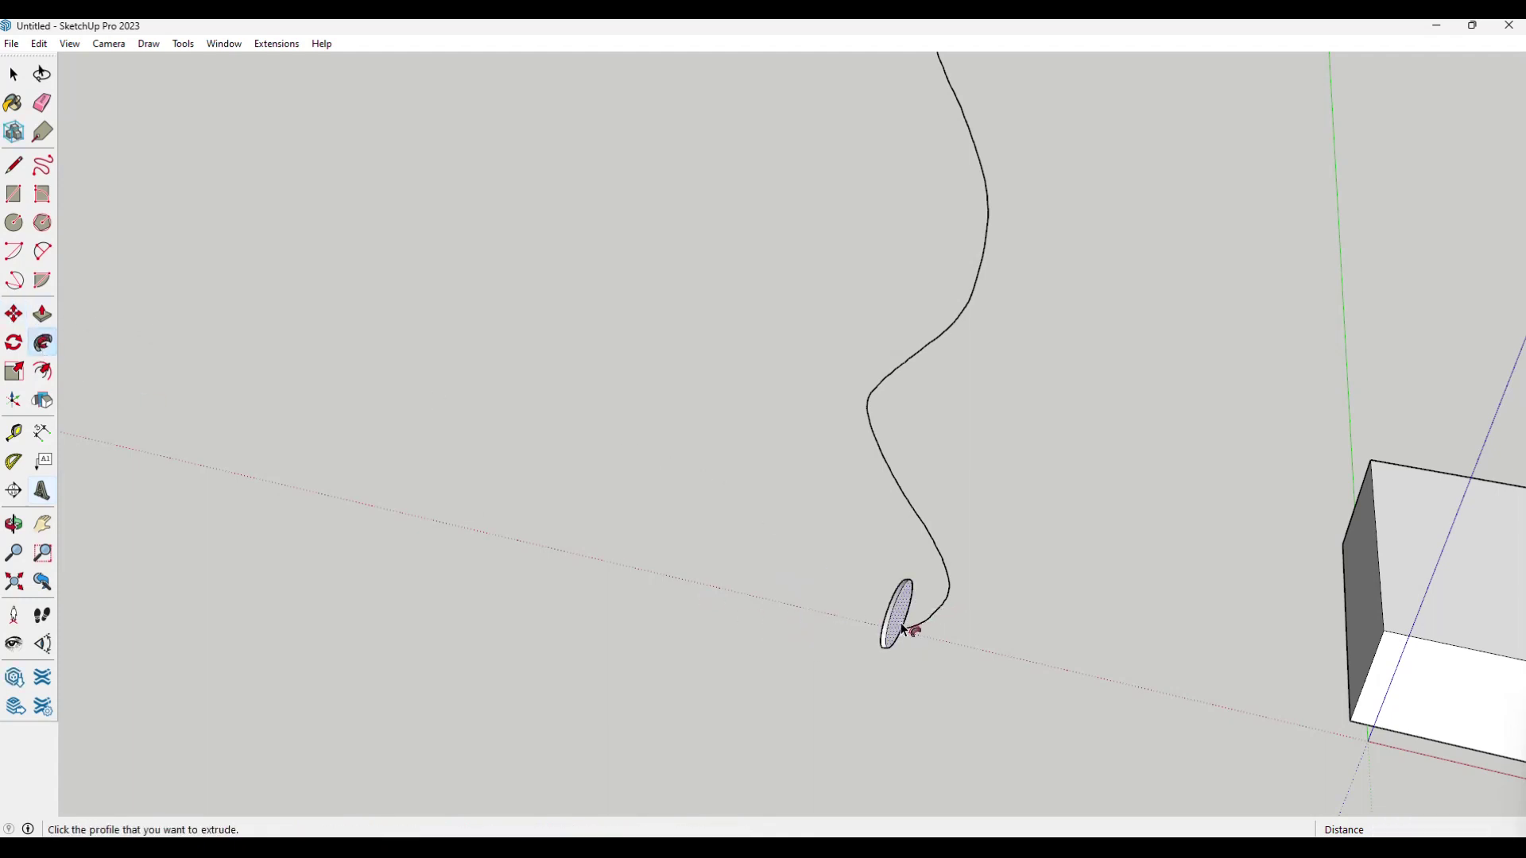
left_click(893, 626)
middle_click_drag(936, 330, 860, 611)
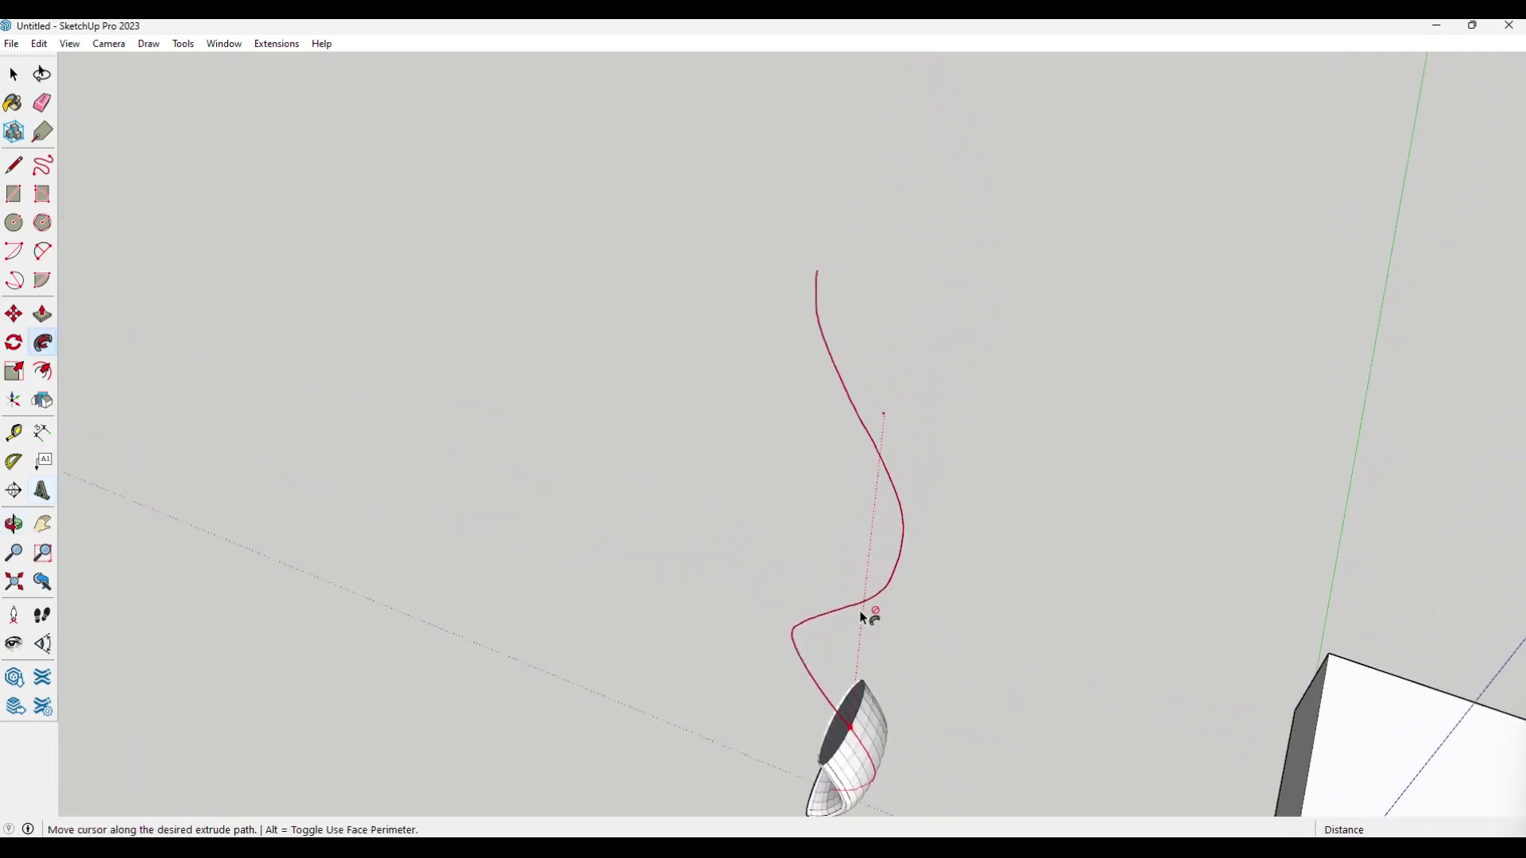
left_click(821, 278)
middle_click_drag(821, 278, 844, 569)
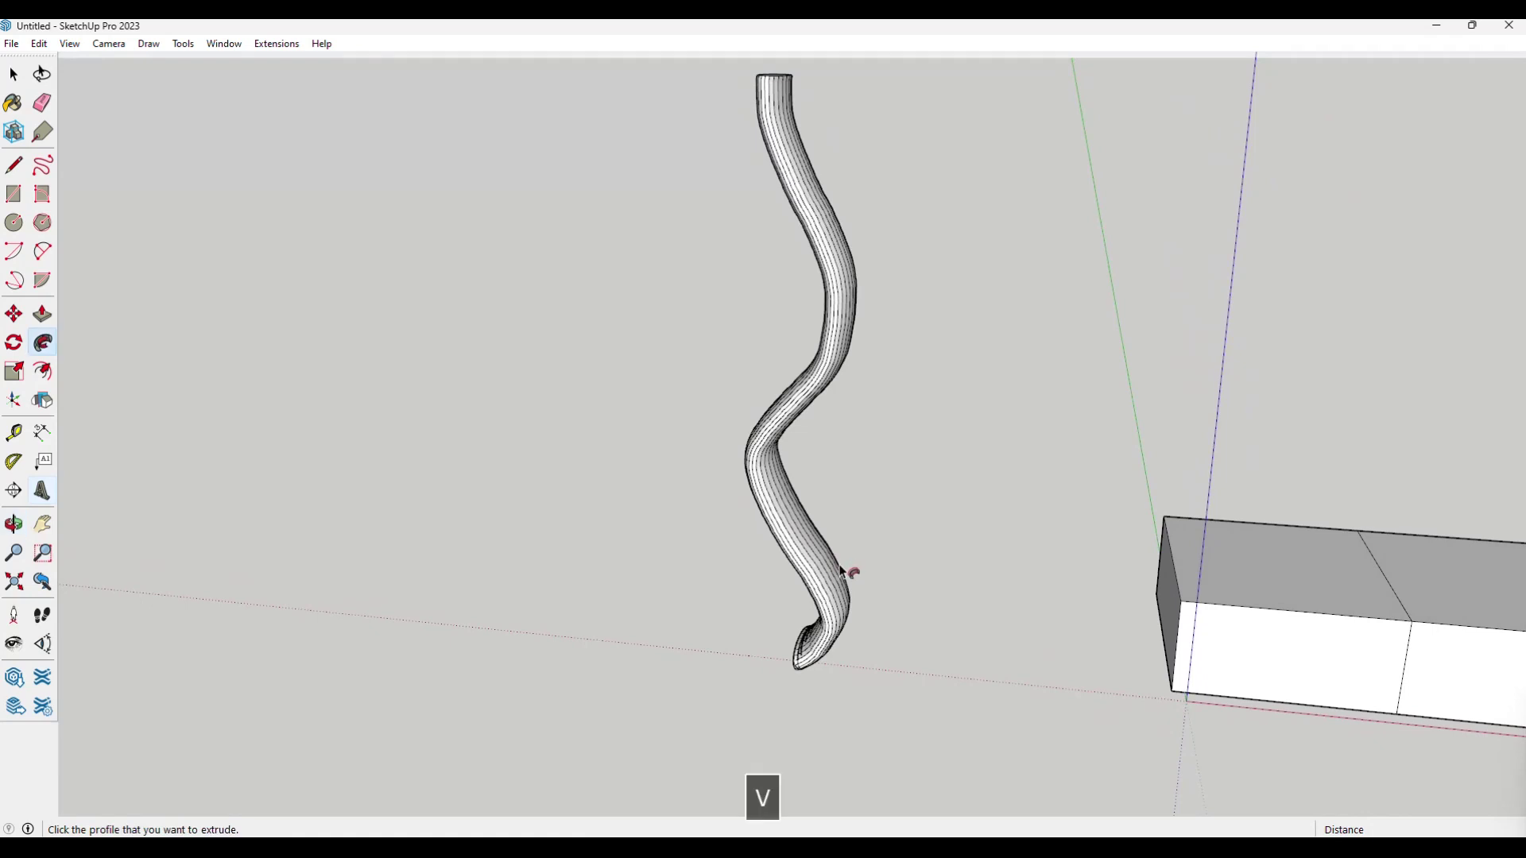
key("space")
- Select the entire angular solid at the origin and scale it uniformly by about 0.82 from its far upper corner
scroll(841, 573, "down", 4)
middle_click_drag(1141, 590, 790, 571, "shift")
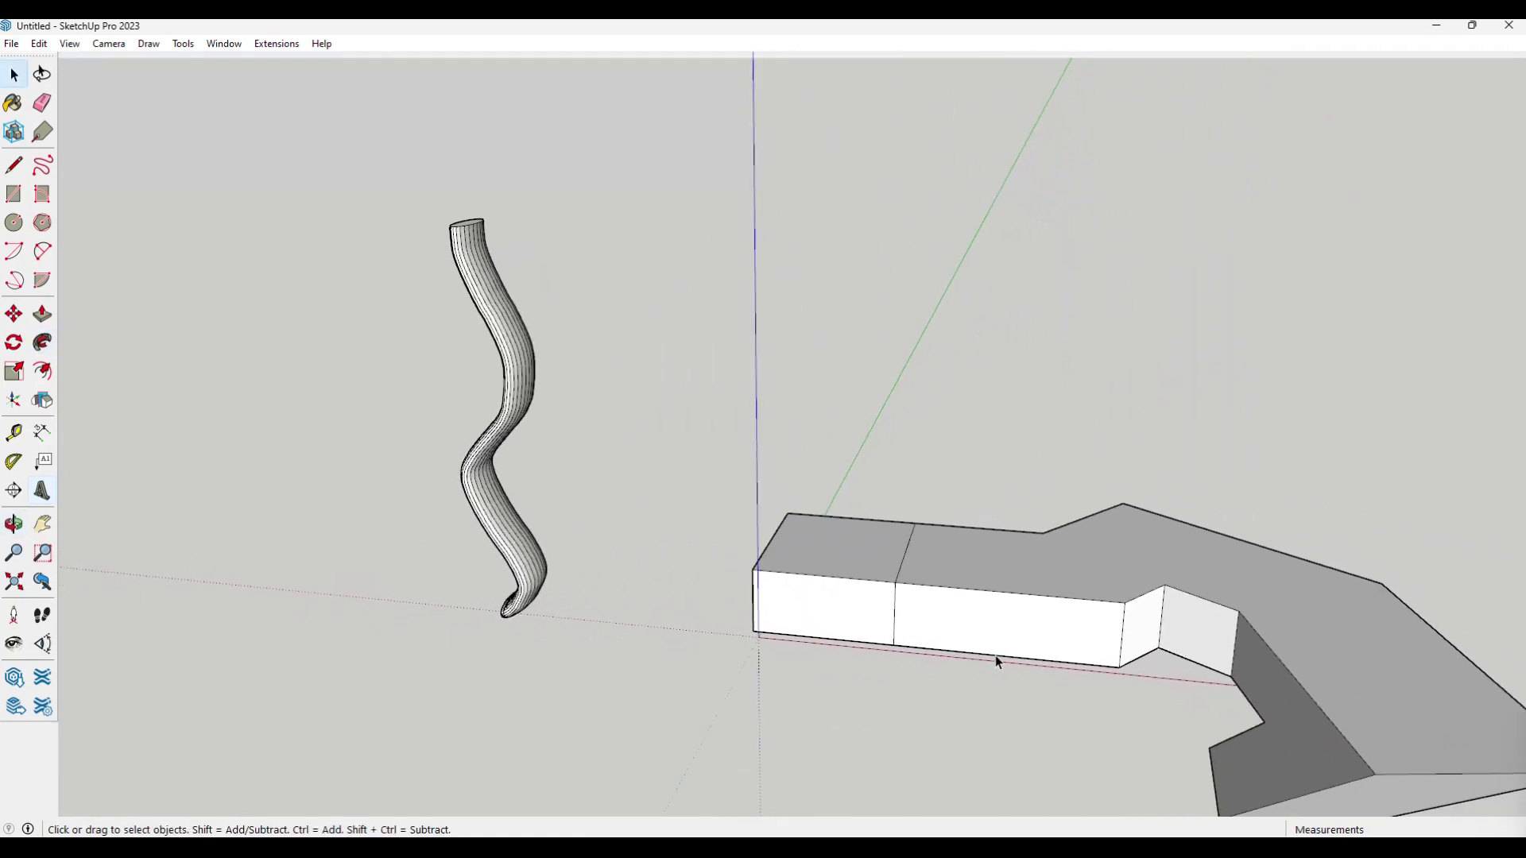
left_click(12, 376)
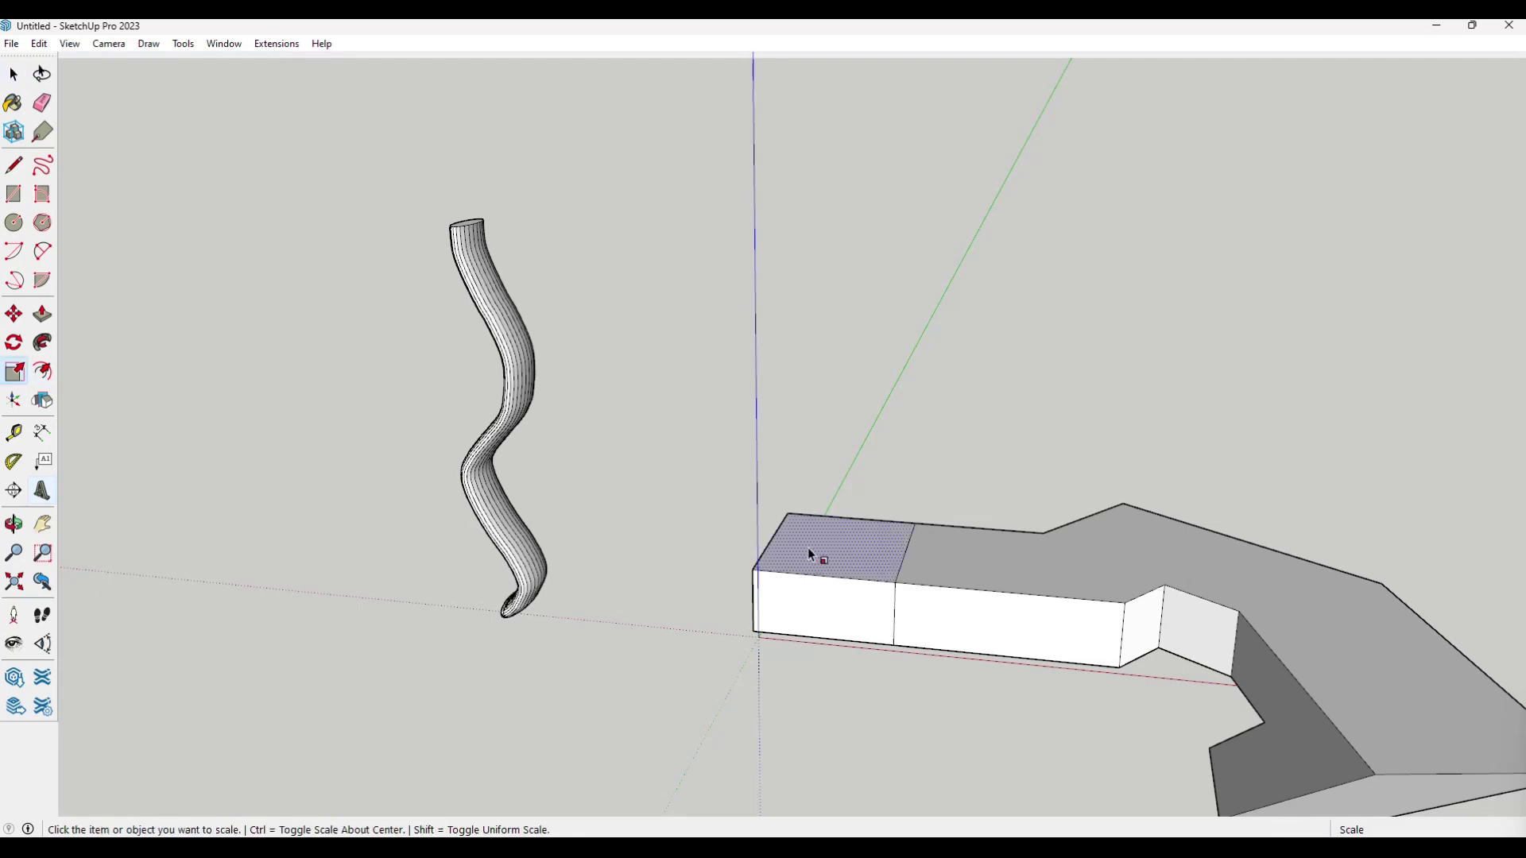
scroll(1076, 657, "down", 3)
middle_click_drag(1076, 657, 811, 436, "shift")
scroll(950, 413, "up", 4)
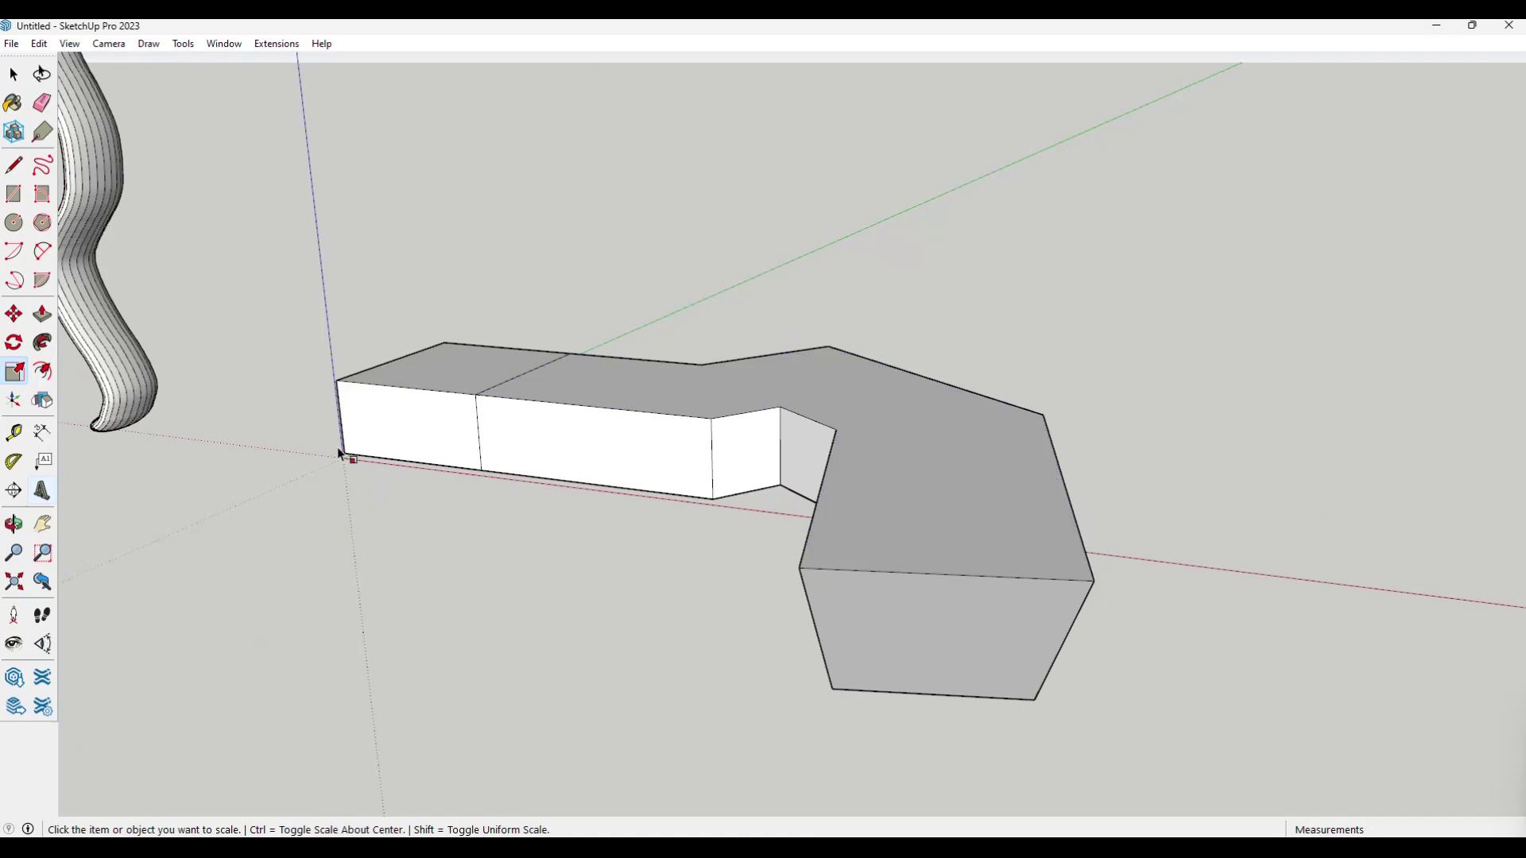
middle_click_drag(667, 593, 804, 591)
scroll(805, 591, "down", 1)
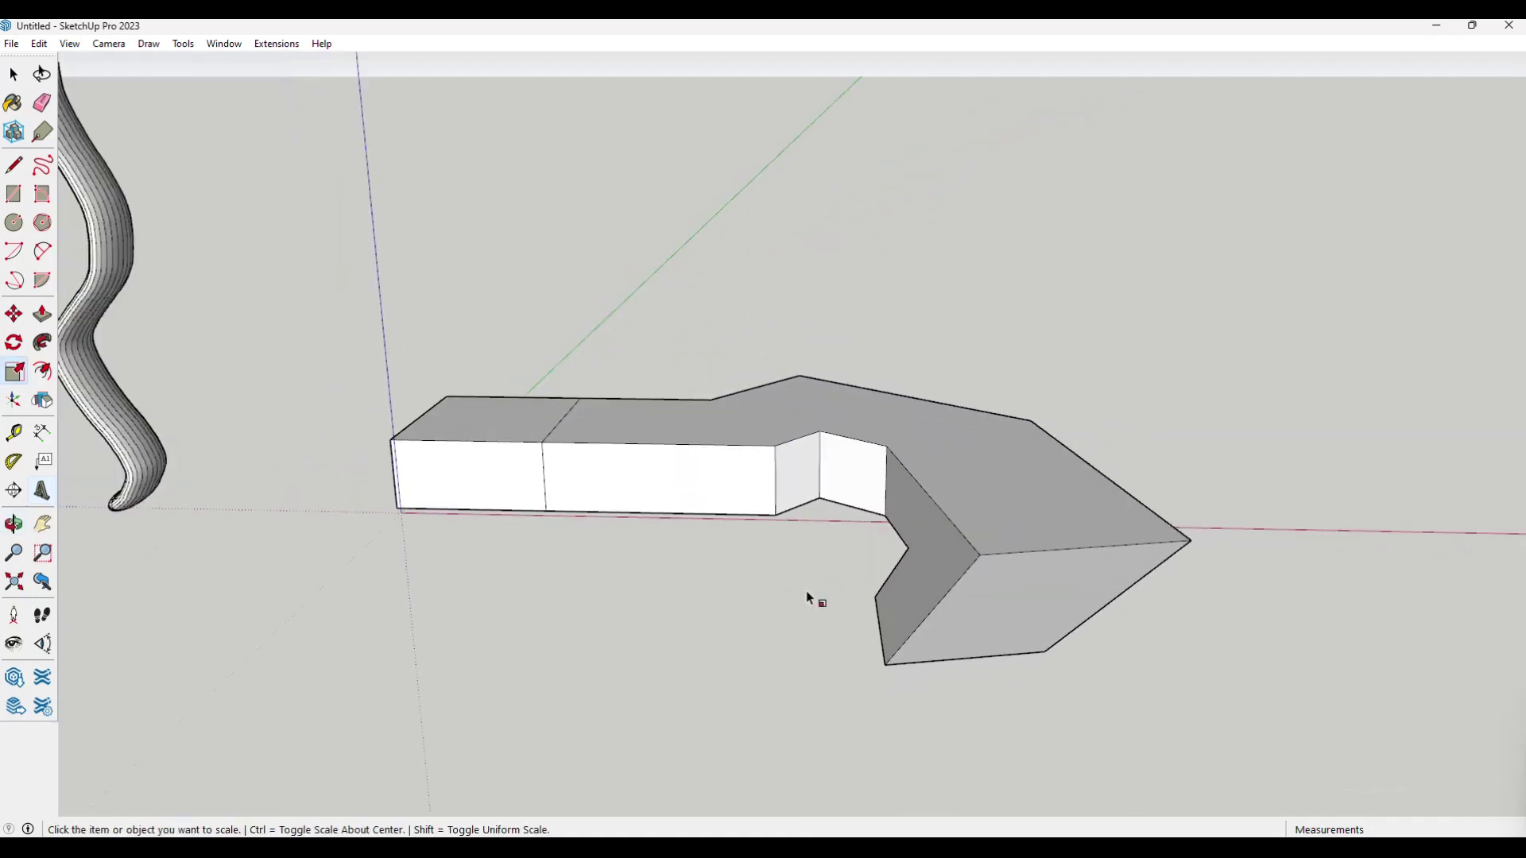
key("v")
key("space")
left_click_drag(333, 263, 1239, 727)
left_click(14, 375)
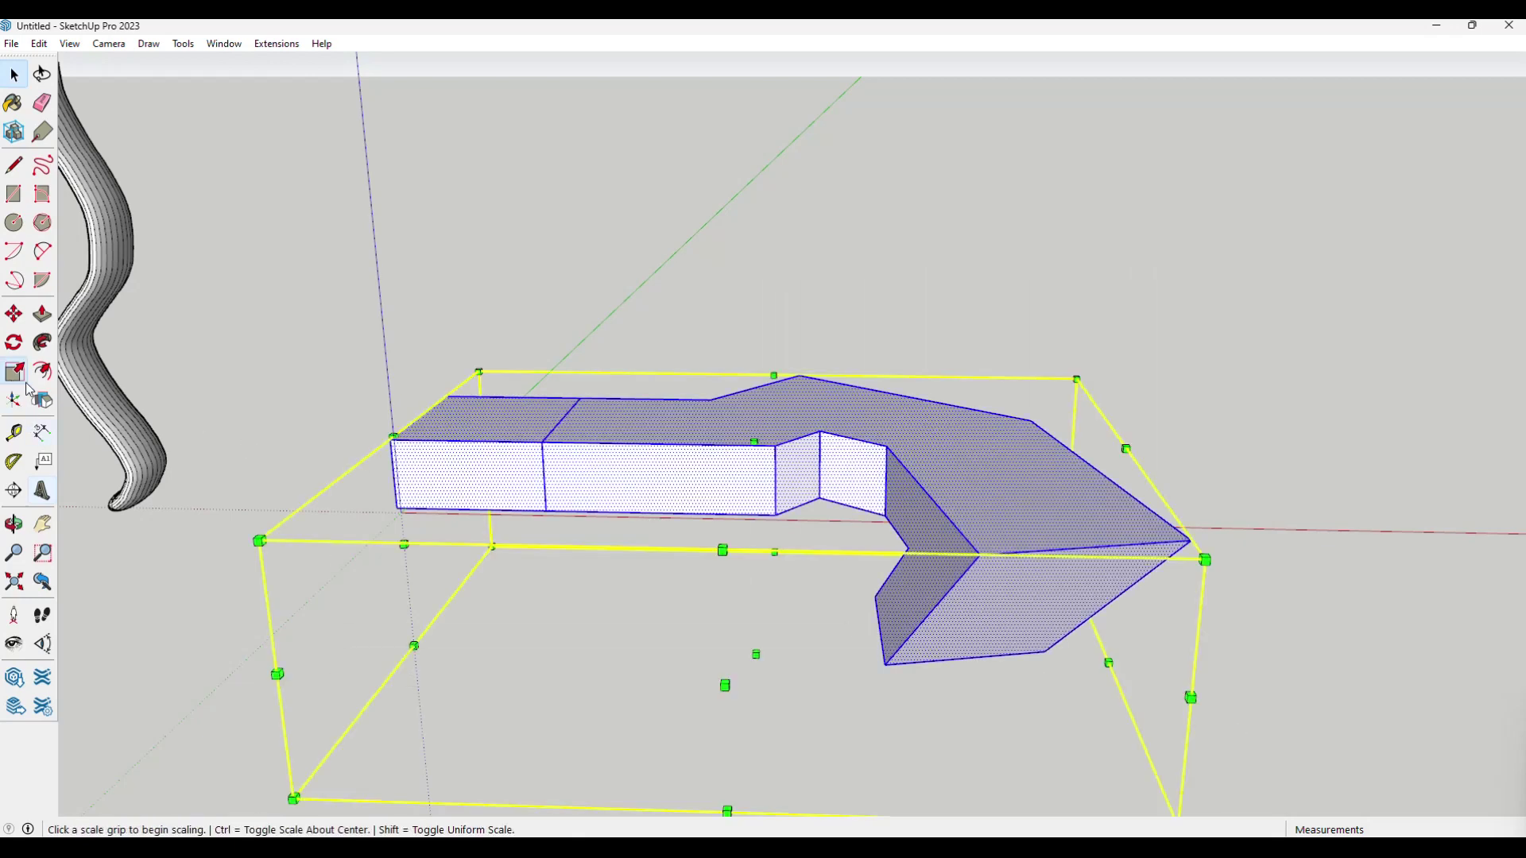
left_click(1077, 377)
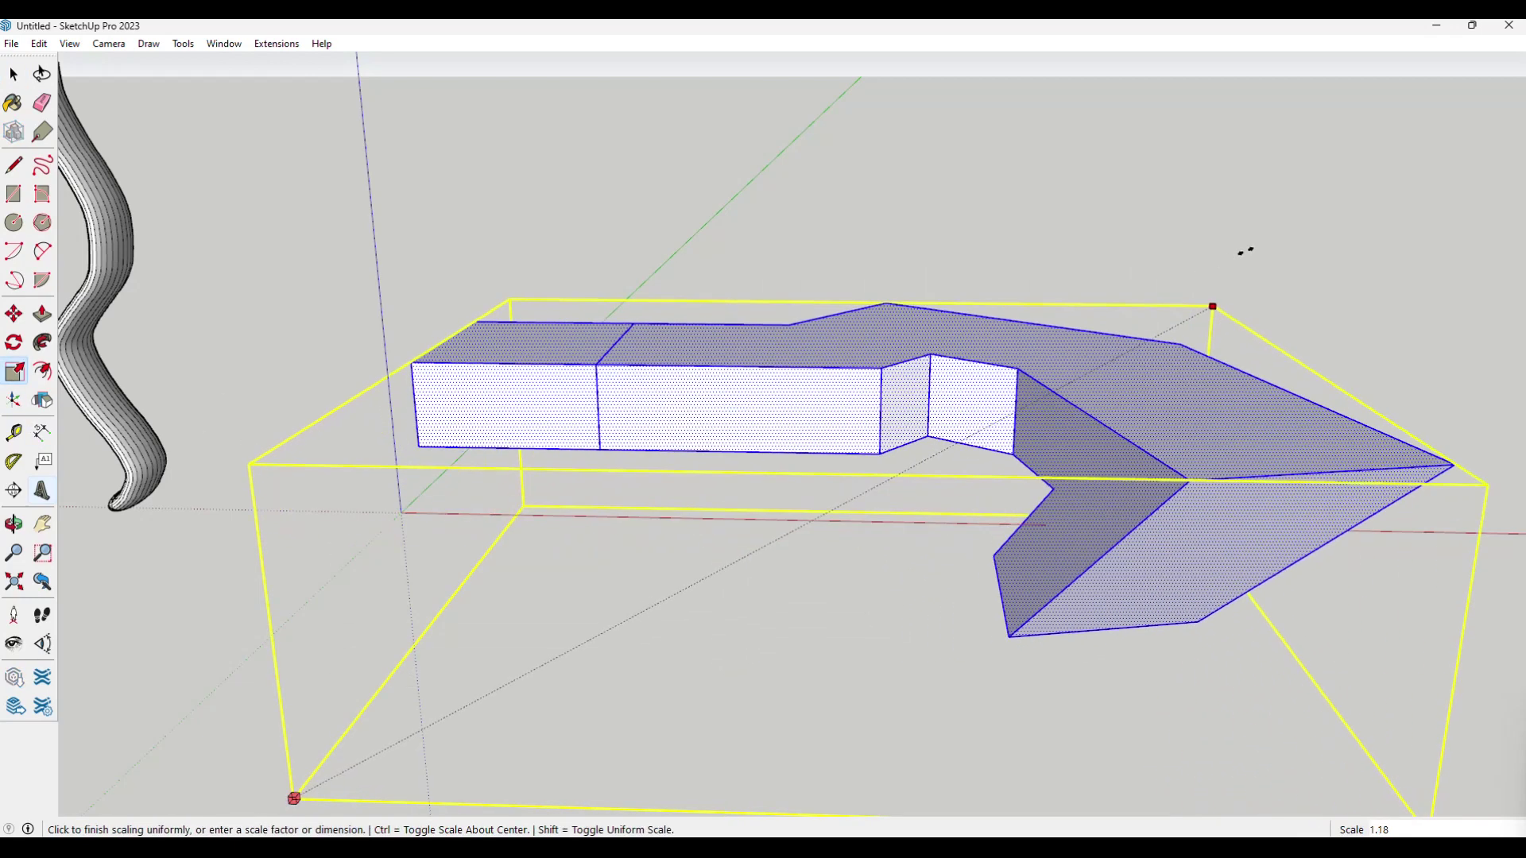
left_click(979, 442)
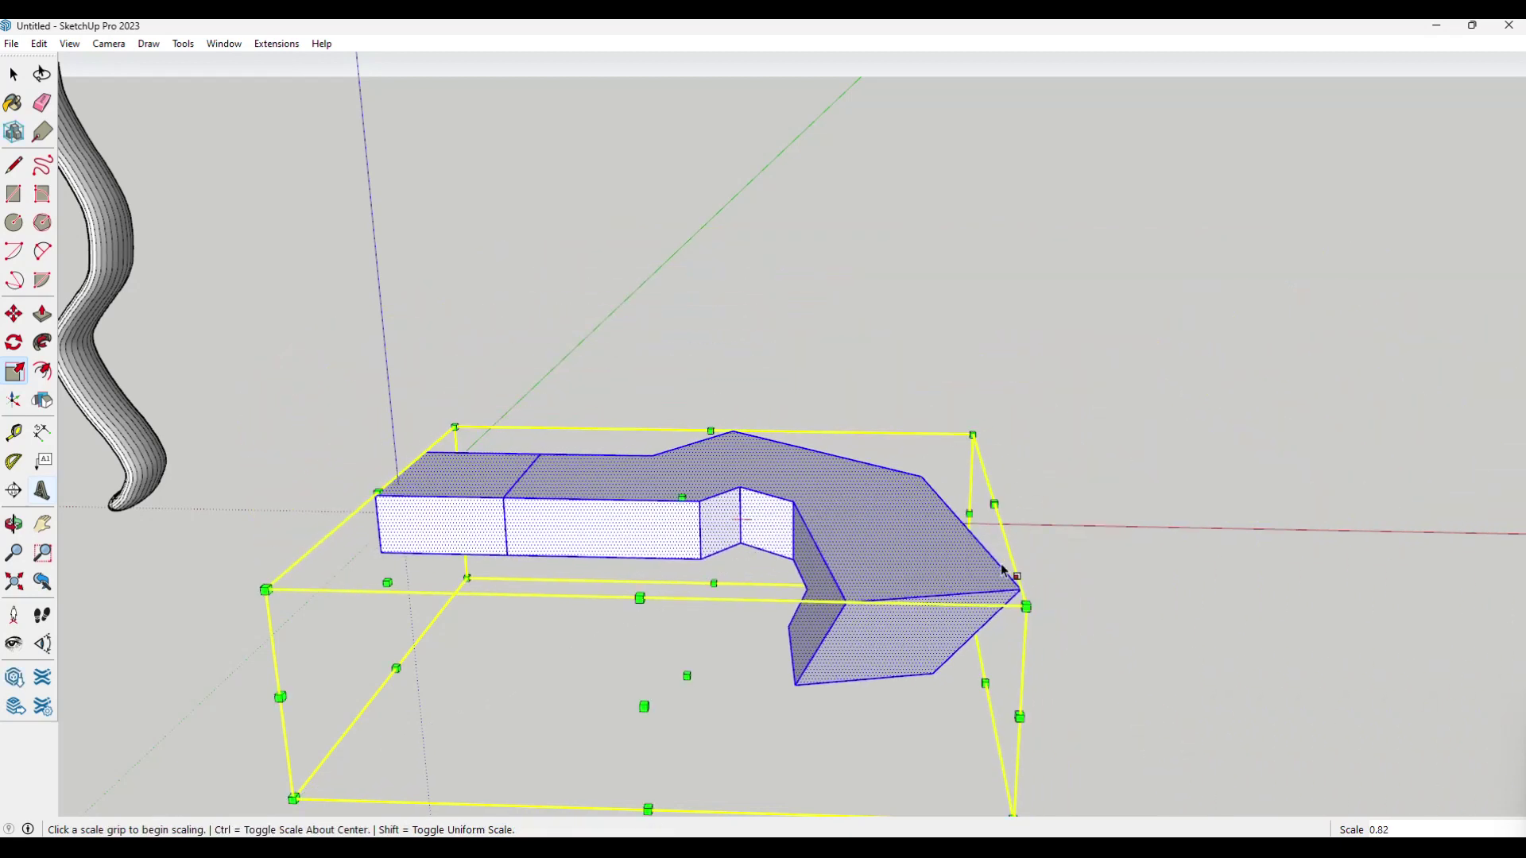
- Compress the solid along the red axis and stretch it taller along the blue axis with Scale, then deselect it
left_click(387, 583)
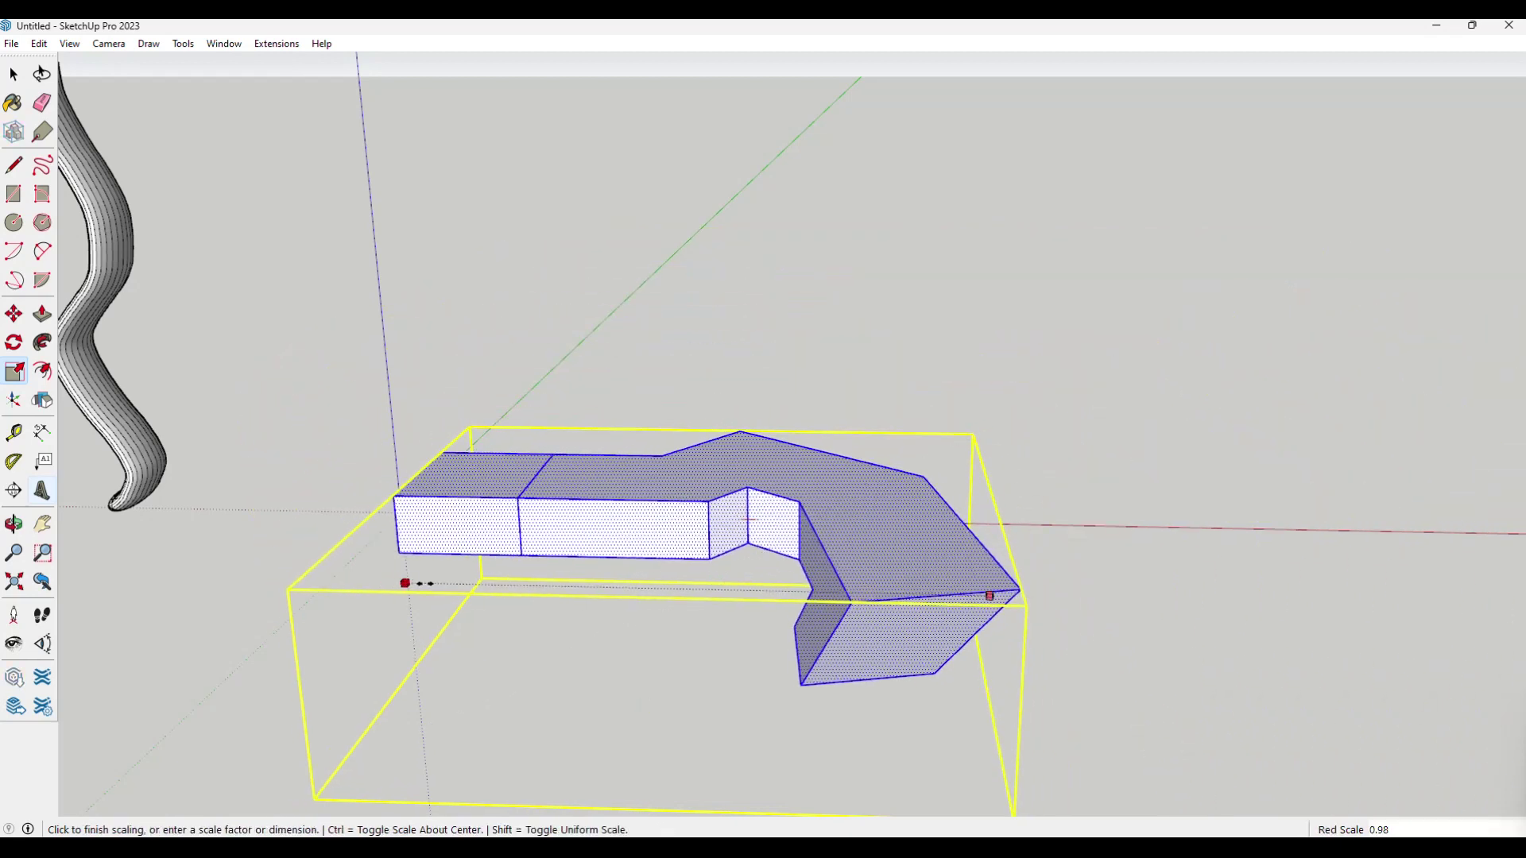
left_click(759, 531)
left_click(780, 501)
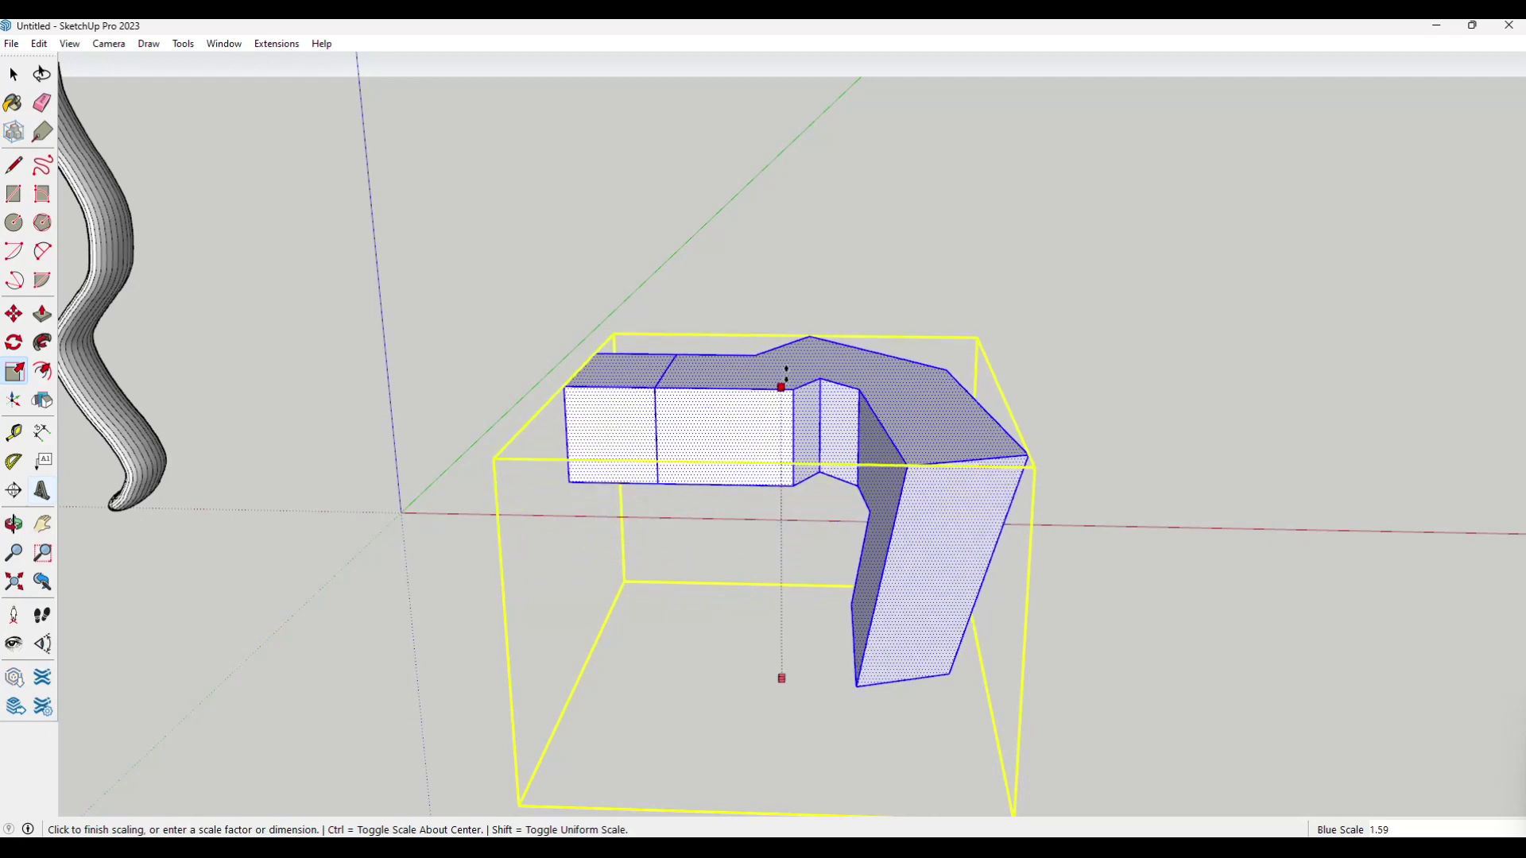
left_click(801, 346)
middle_click_drag(802, 346, 725, 472)
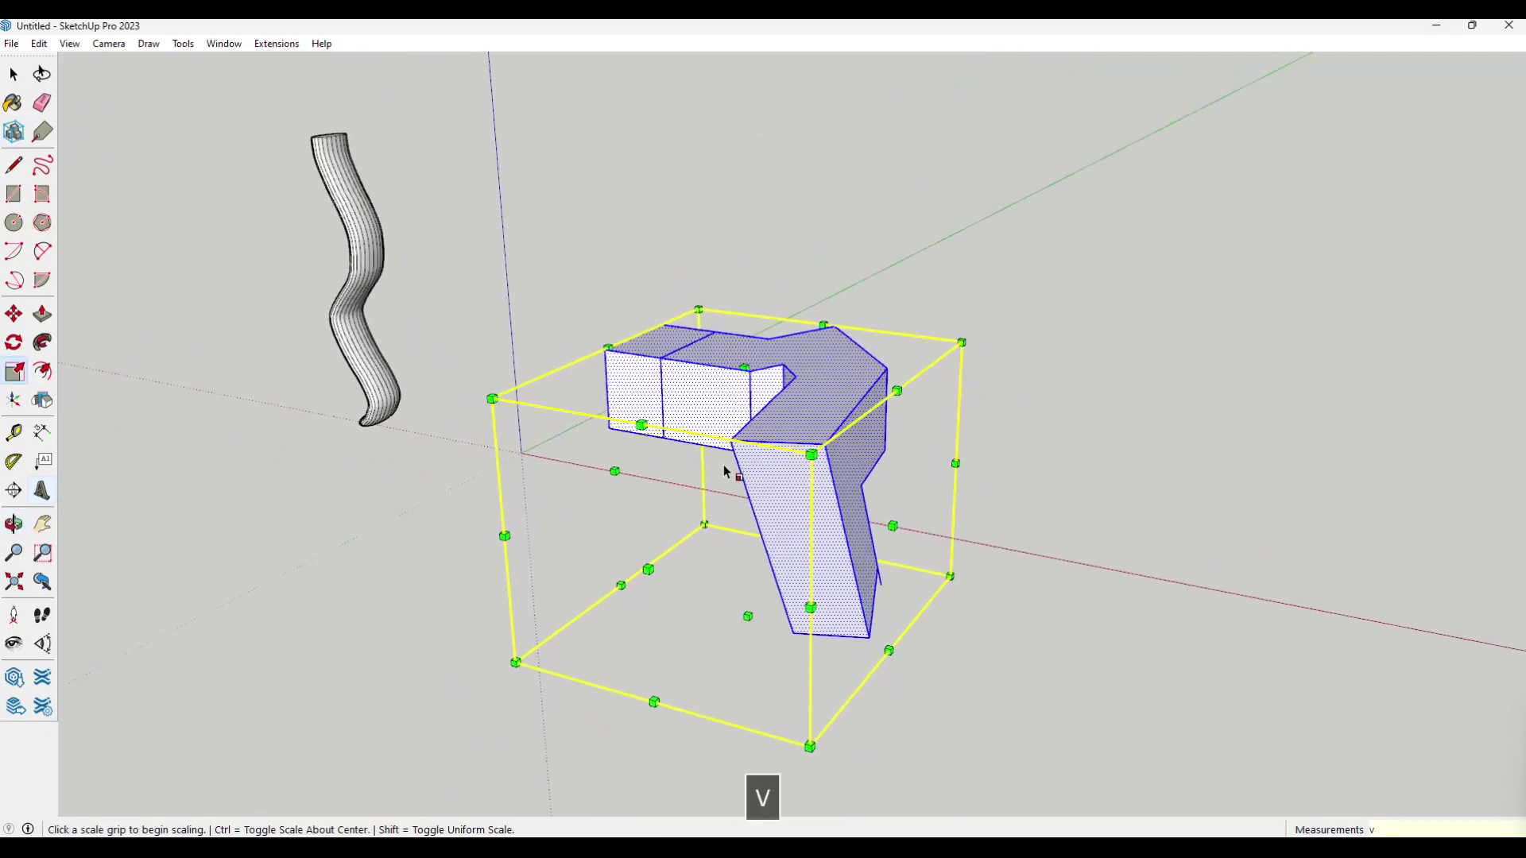
key("space")
left_click(991, 469)
- Select the solid's large top face and enlarge it uniformly from its far corner with Scale
left_click(829, 367)
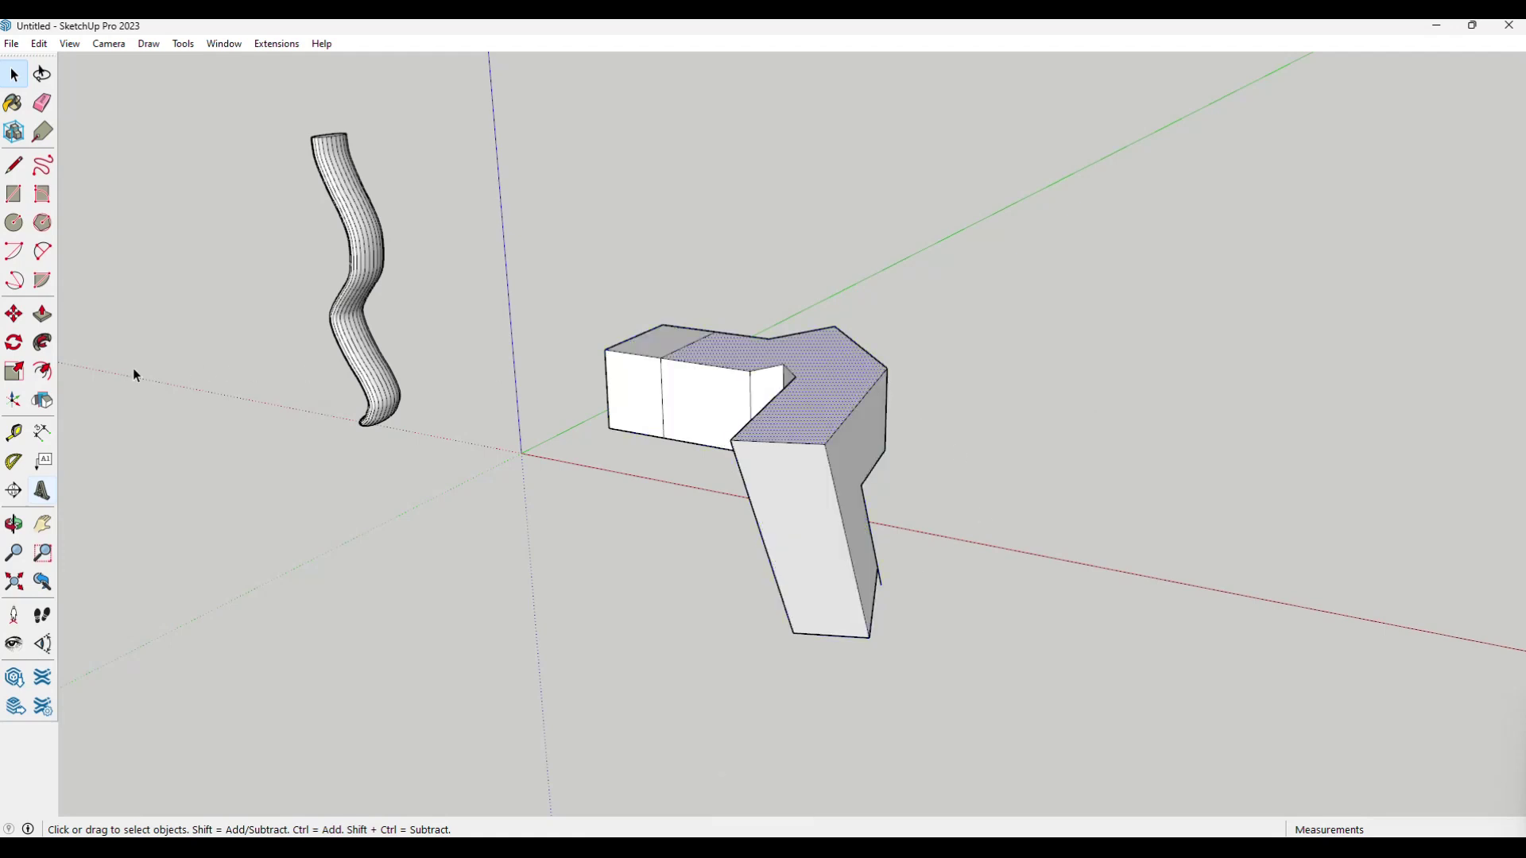
left_click(14, 372)
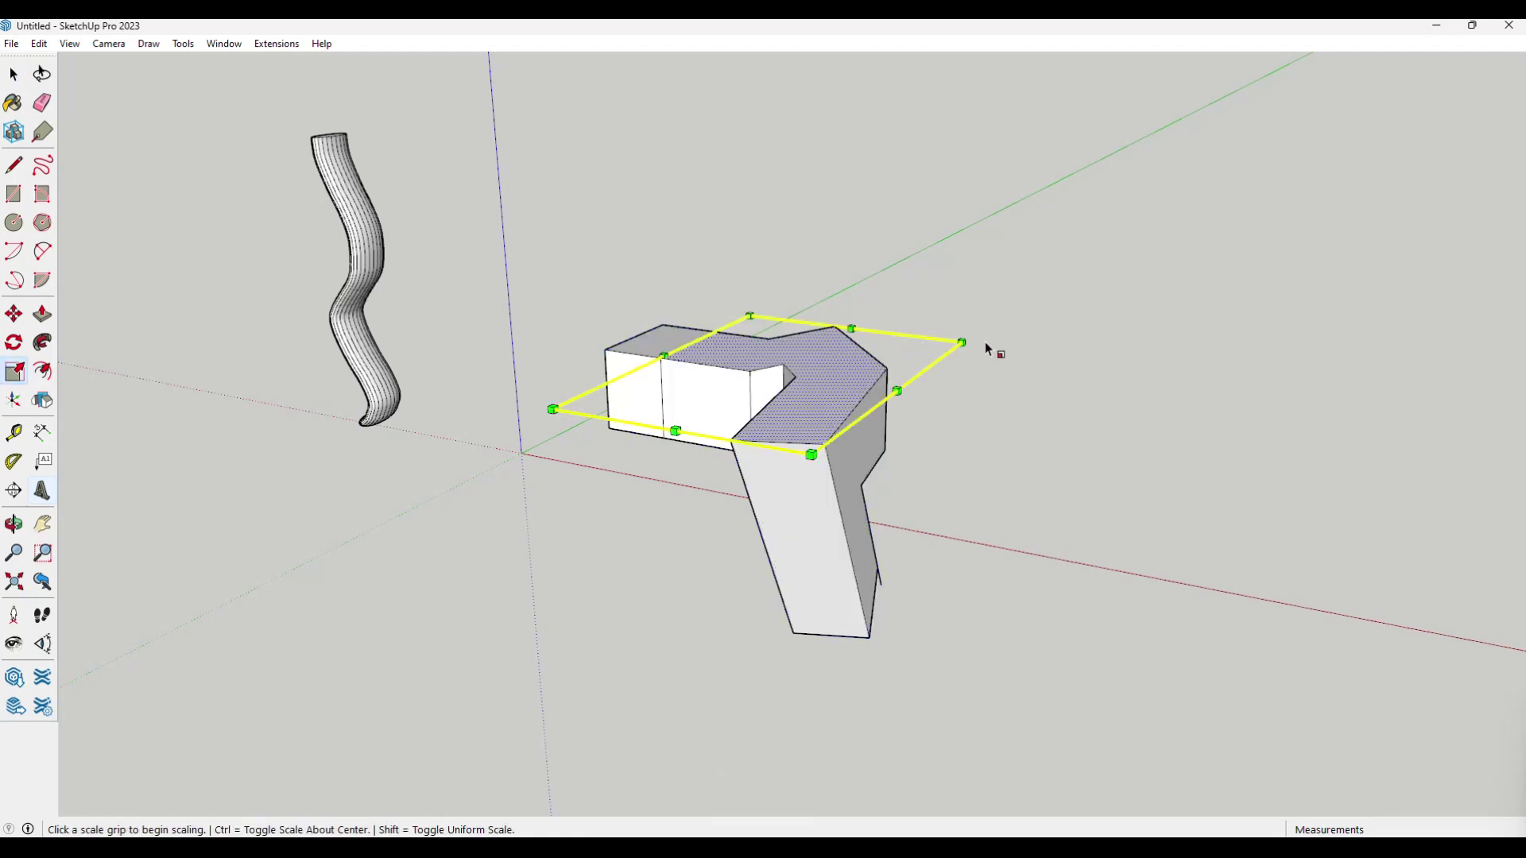
left_click(963, 342)
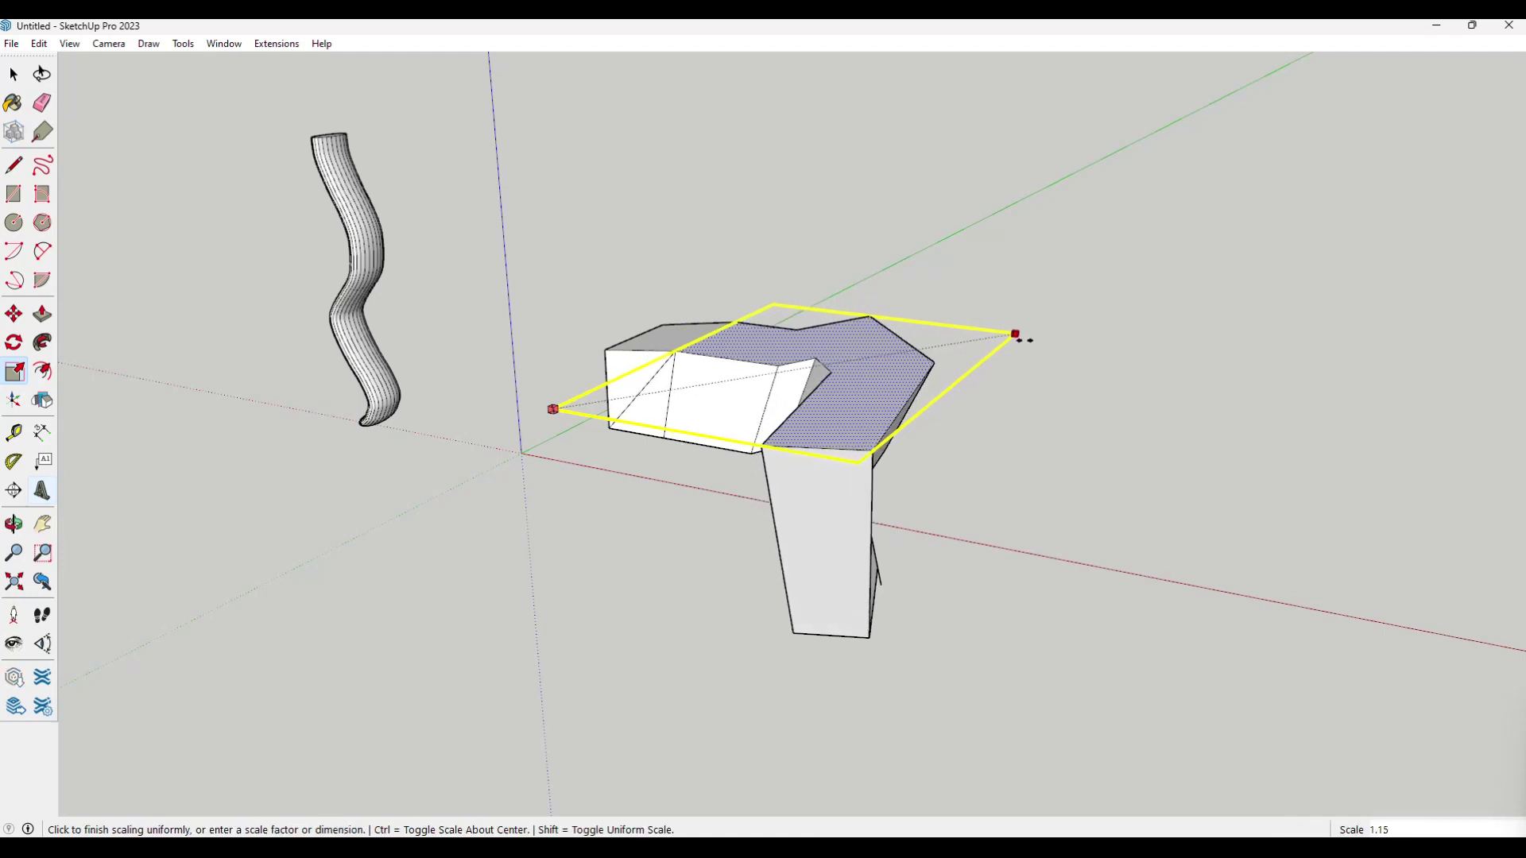
left_click(1252, 329)
- Enlarge the same top face uniformly again from the opposite corner, on the side nearest the wavy tube
middle_click_drag(692, 535, 845, 514)
scroll(786, 461, "up", 2)
left_click(702, 436)
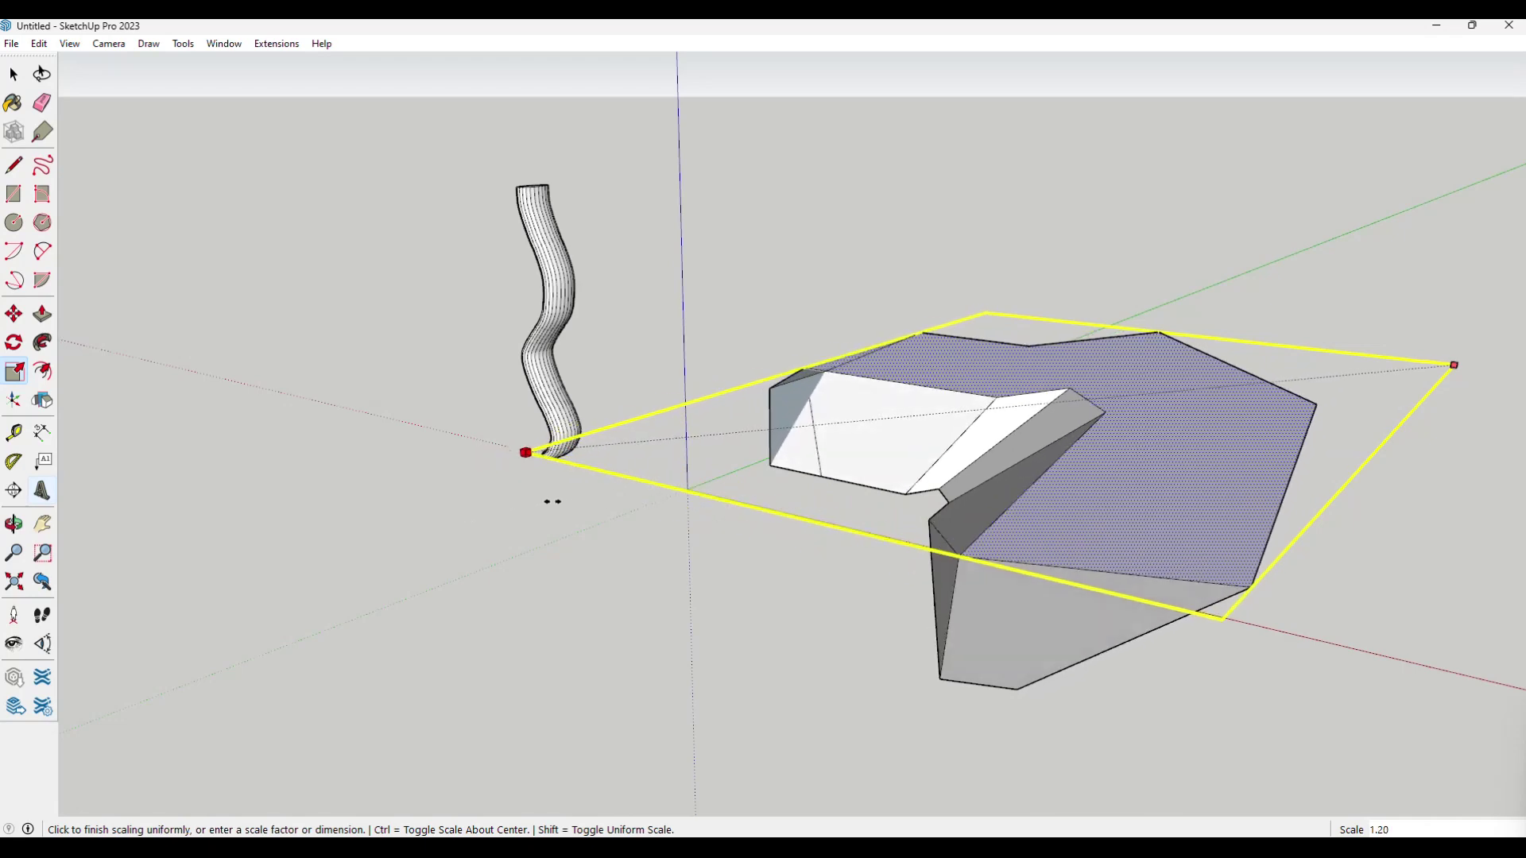
left_click(615, 496)
middle_click_drag(615, 496, 994, 639)
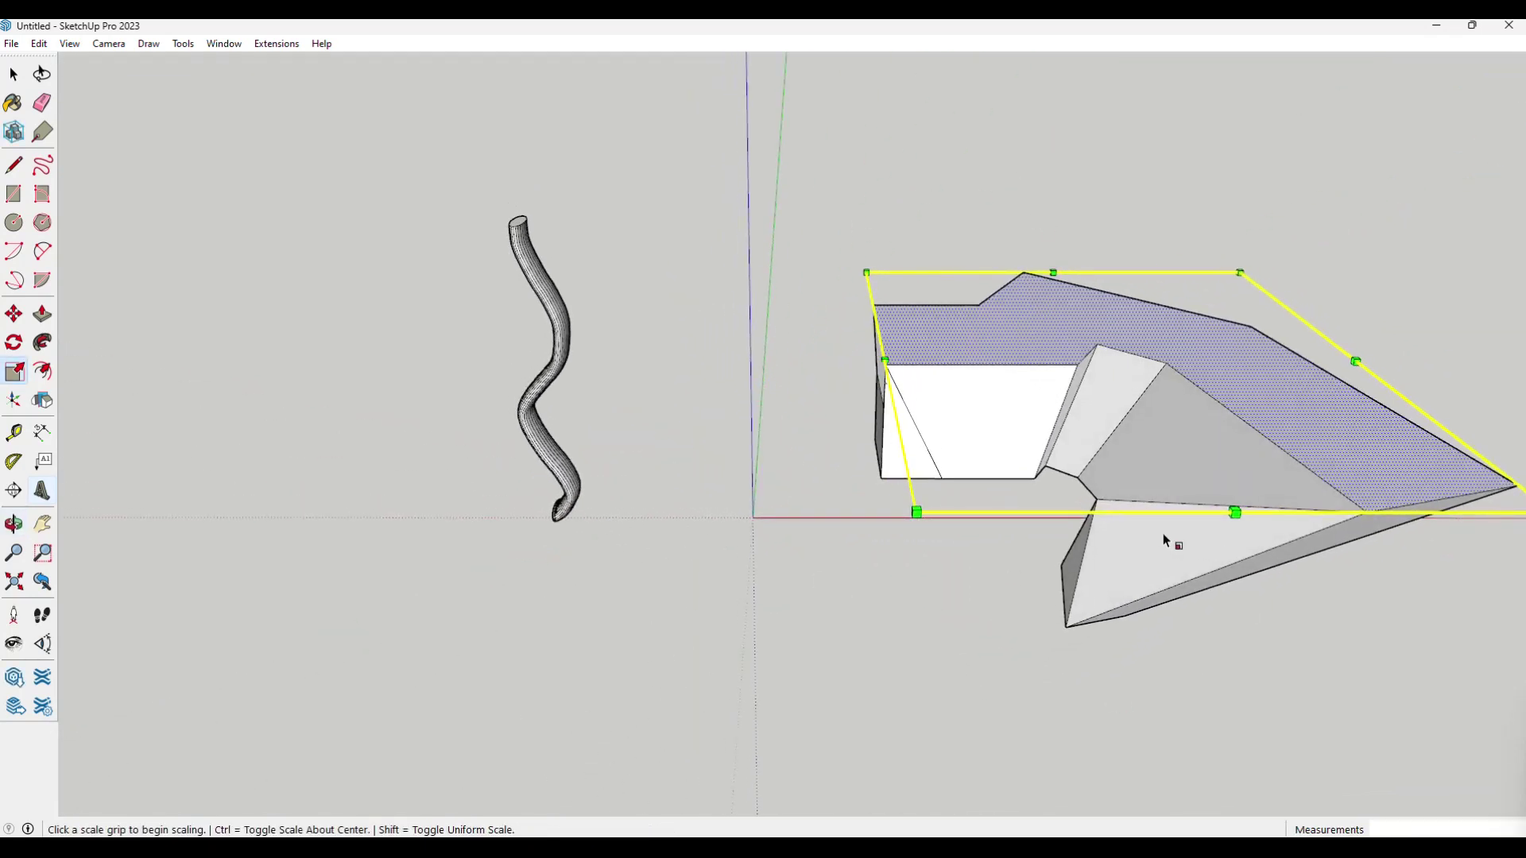
middle_click_drag(1192, 436, 636, 348, "shift")
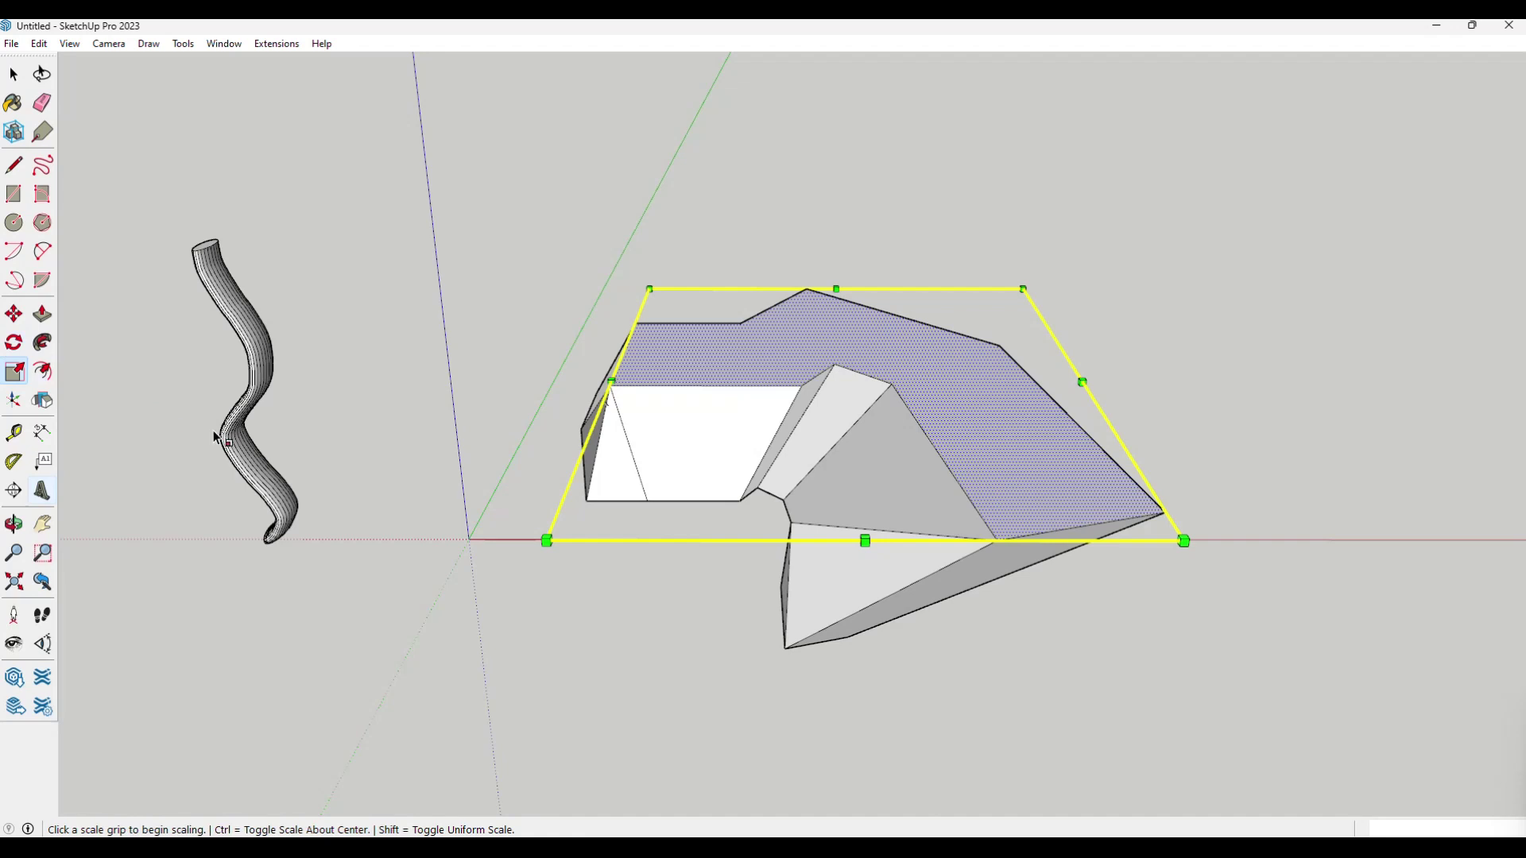
key("space")
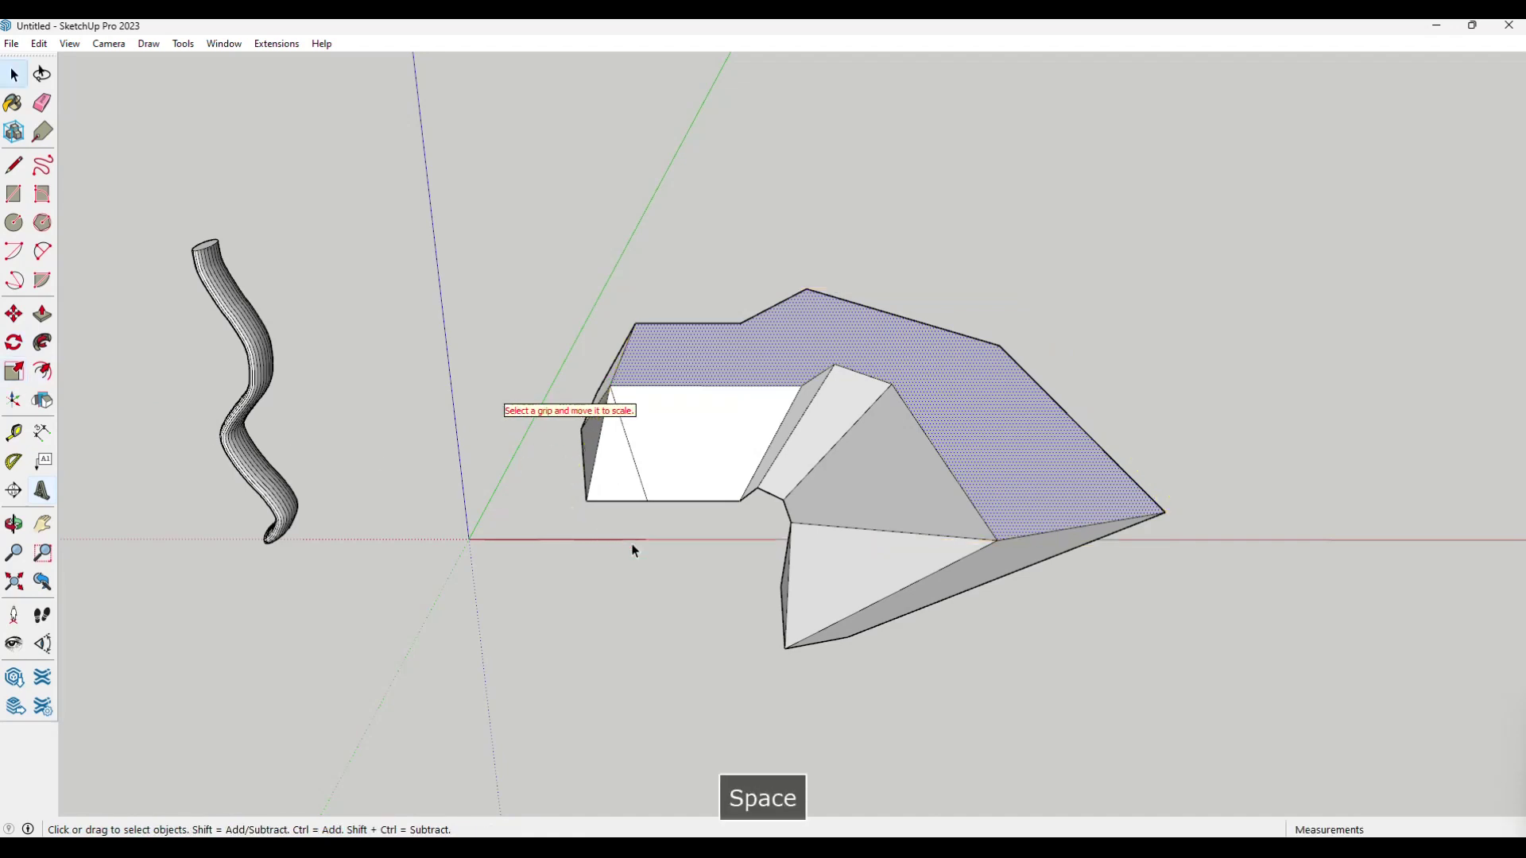
- Draw a large rectangle on the open ground beyond the wavy tube, crossing the red axis
scroll(467, 502, "down", 1)
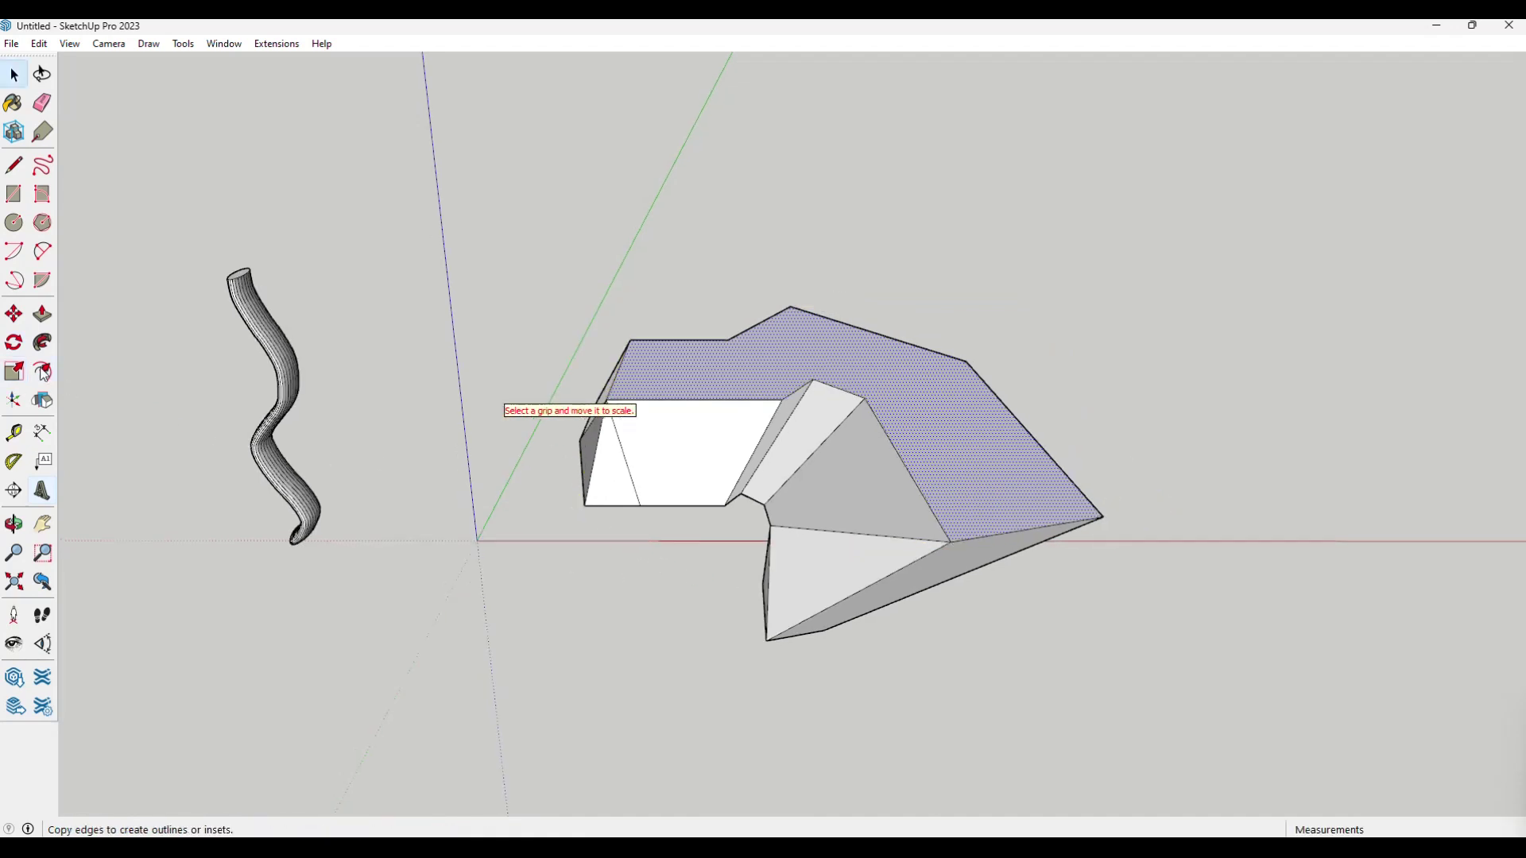
middle_click_drag(436, 540, 866, 581, "shift")
left_click(14, 197)
left_click(320, 438)
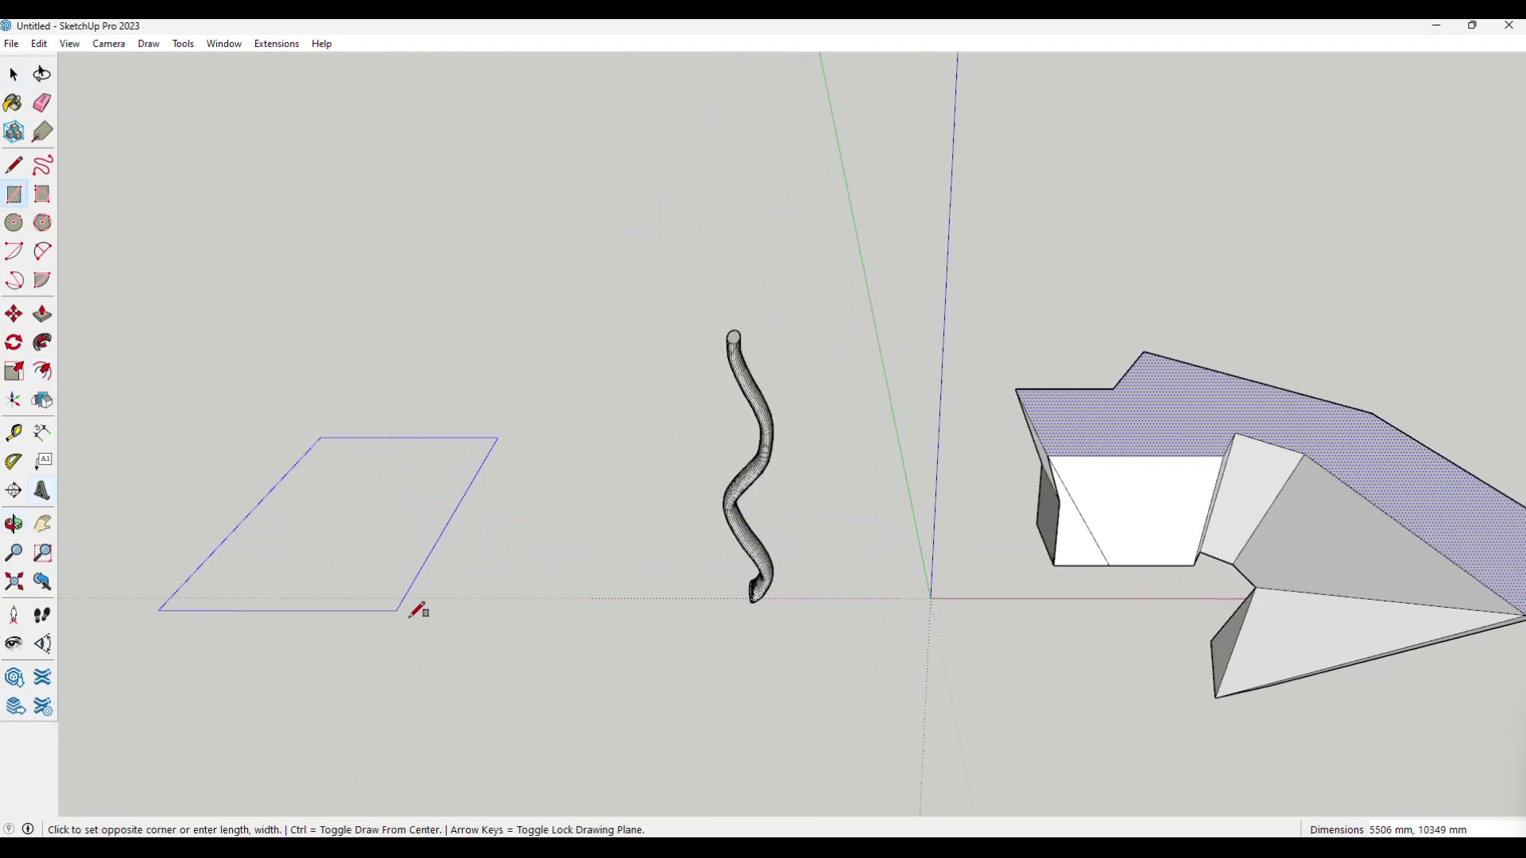
left_click(439, 630)
middle_click_drag(317, 579, 561, 548, "shift")
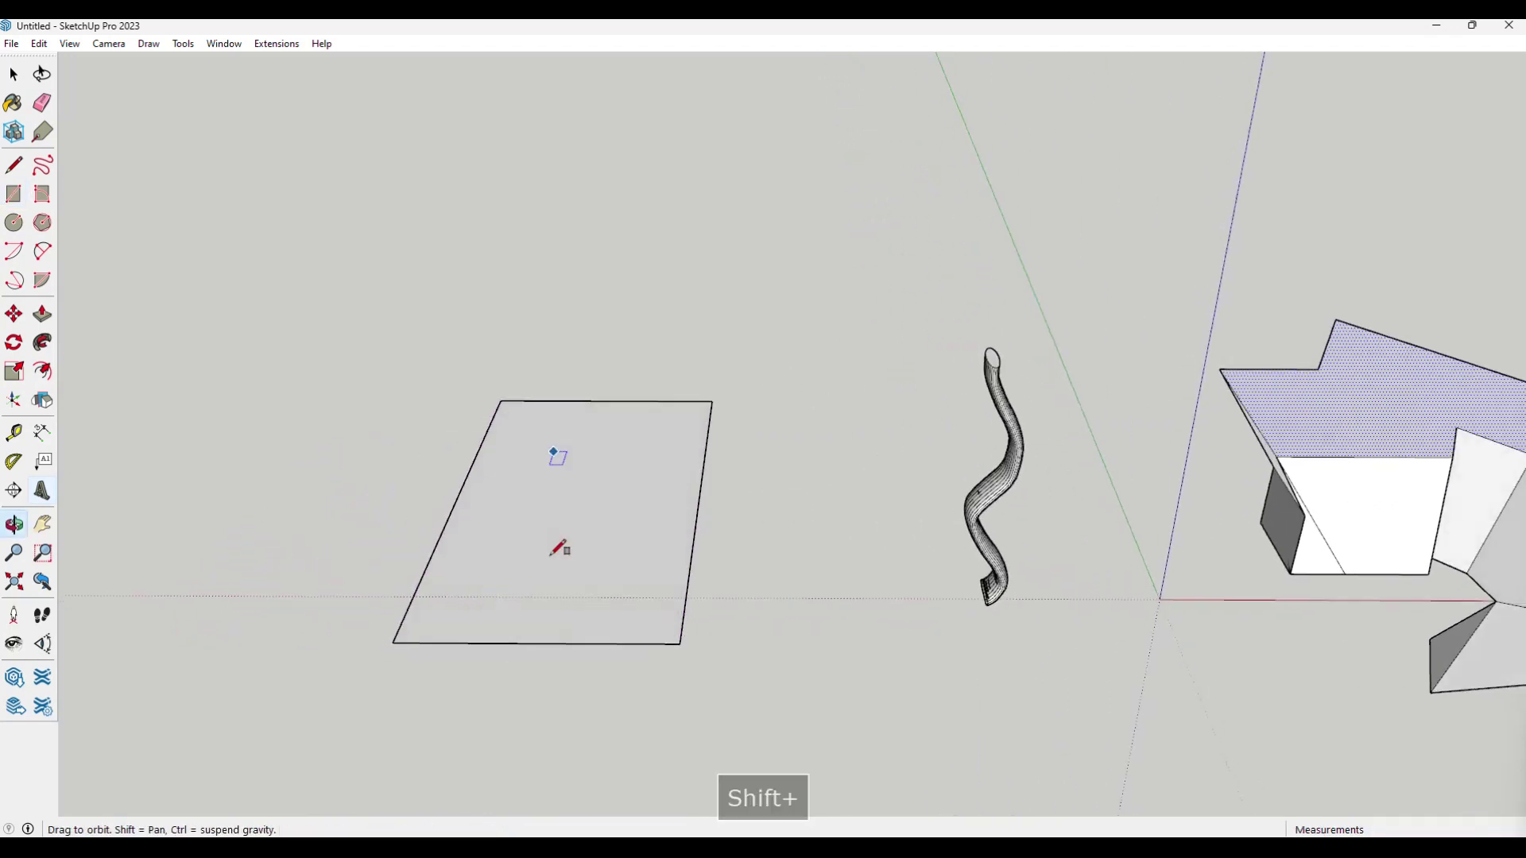
scroll(557, 545, "up", 1)
key("space")
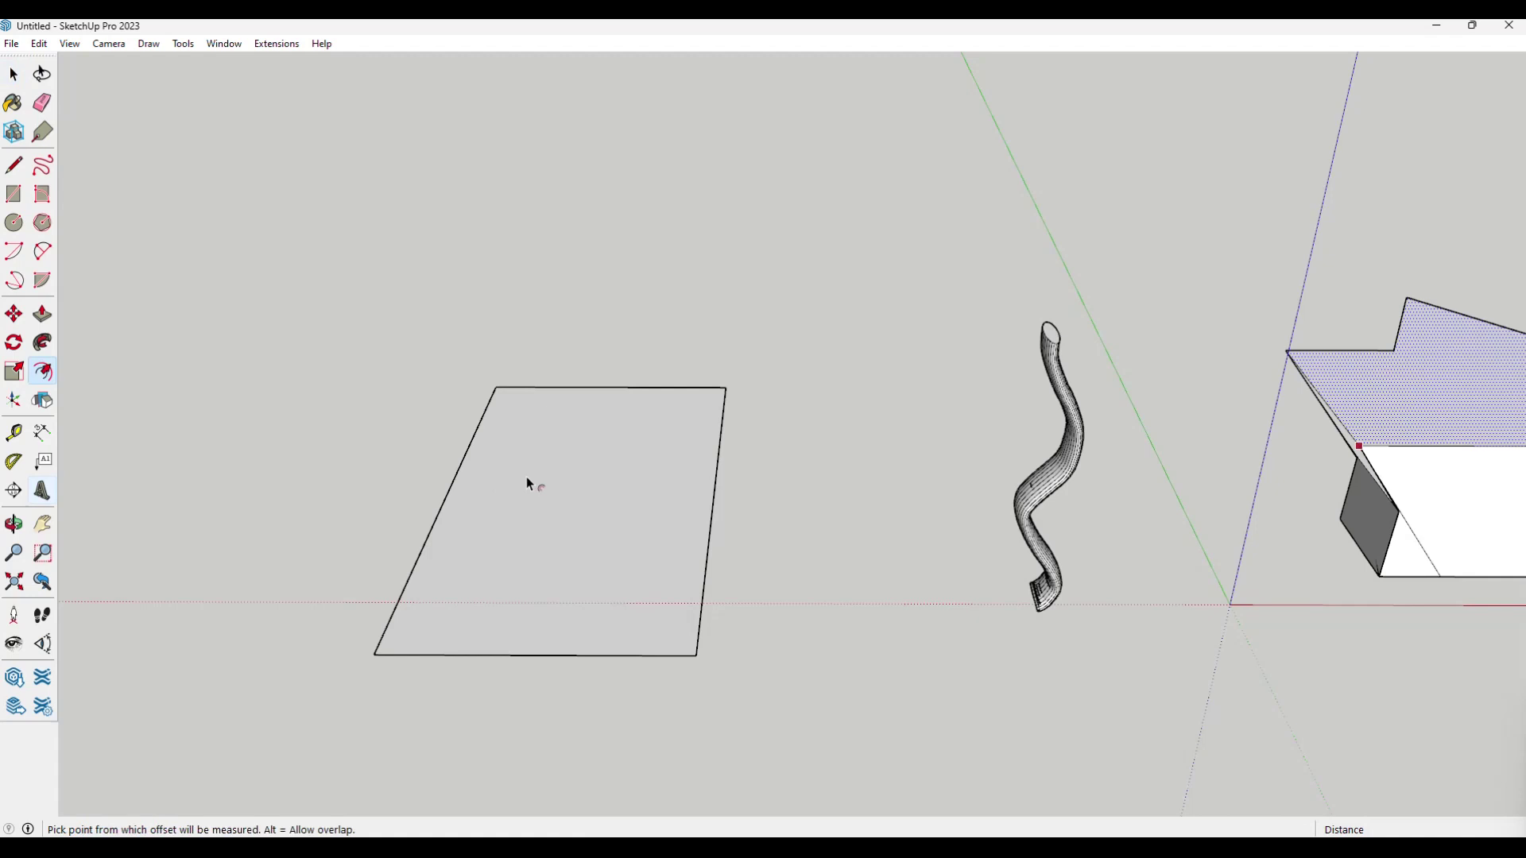
left_click(560, 489)
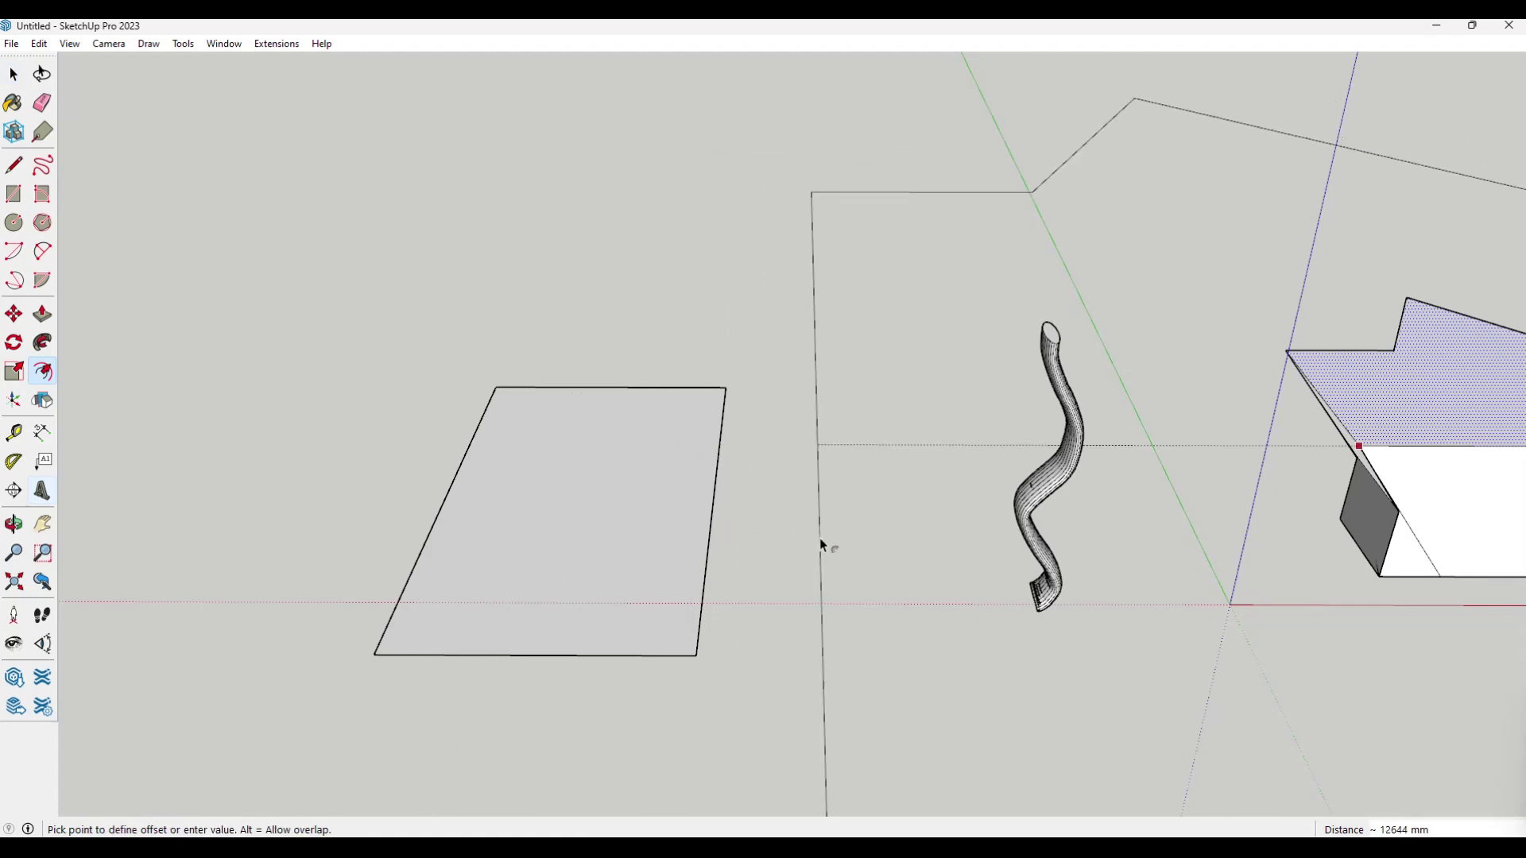
key("ctrl+z")
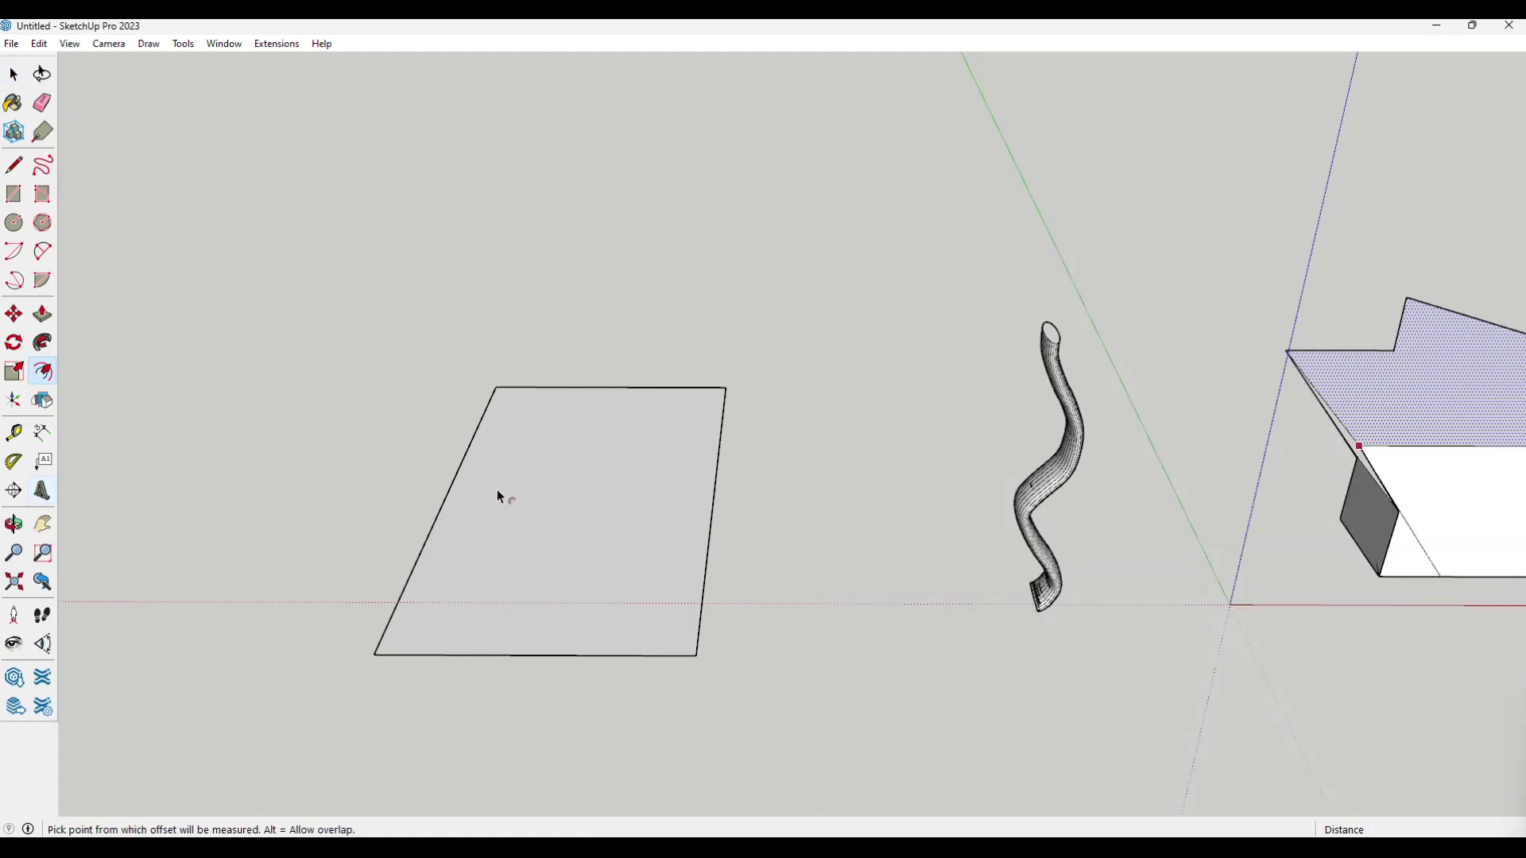
- Select the rectangular face and offset its outline inward by about 180 mm after undoing a first trial of about 233 mm
key("space")
left_click(505, 476)
left_click(42, 371)
left_click(564, 492)
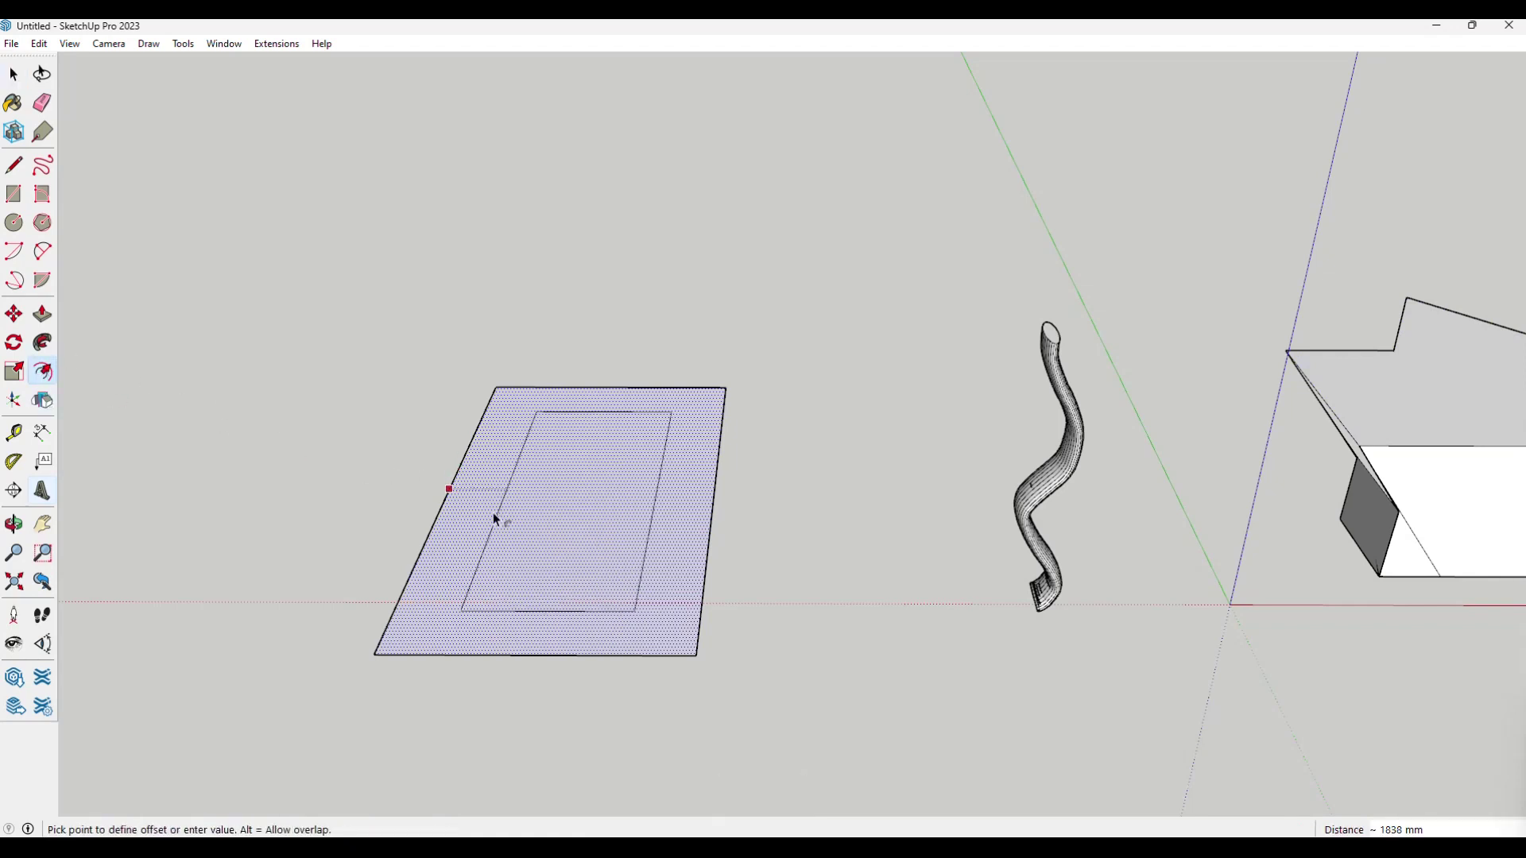
left_click(442, 529)
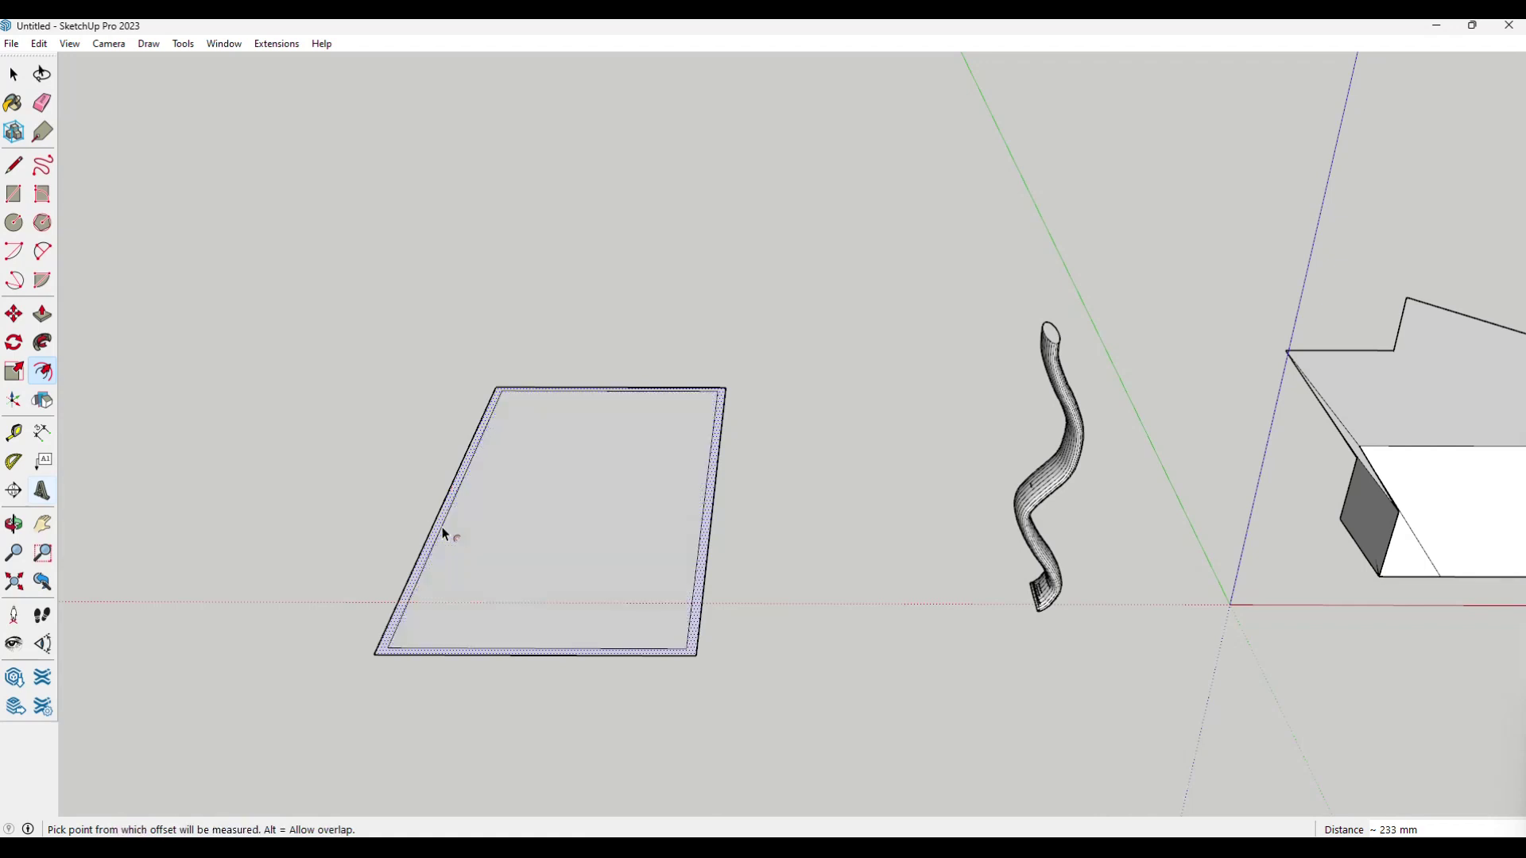
key("ctrl+z")
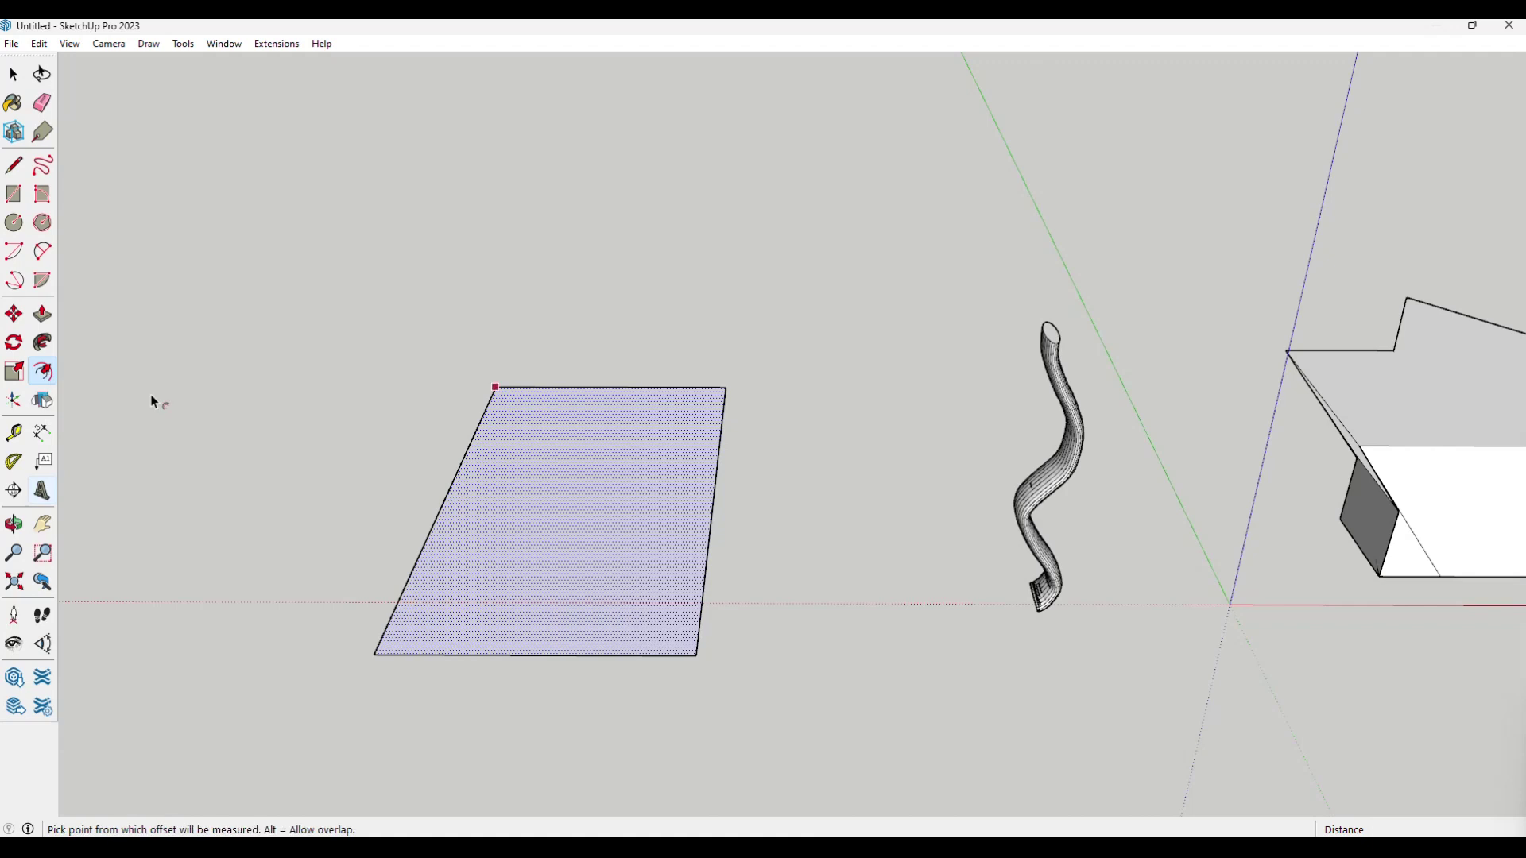
left_click(581, 480)
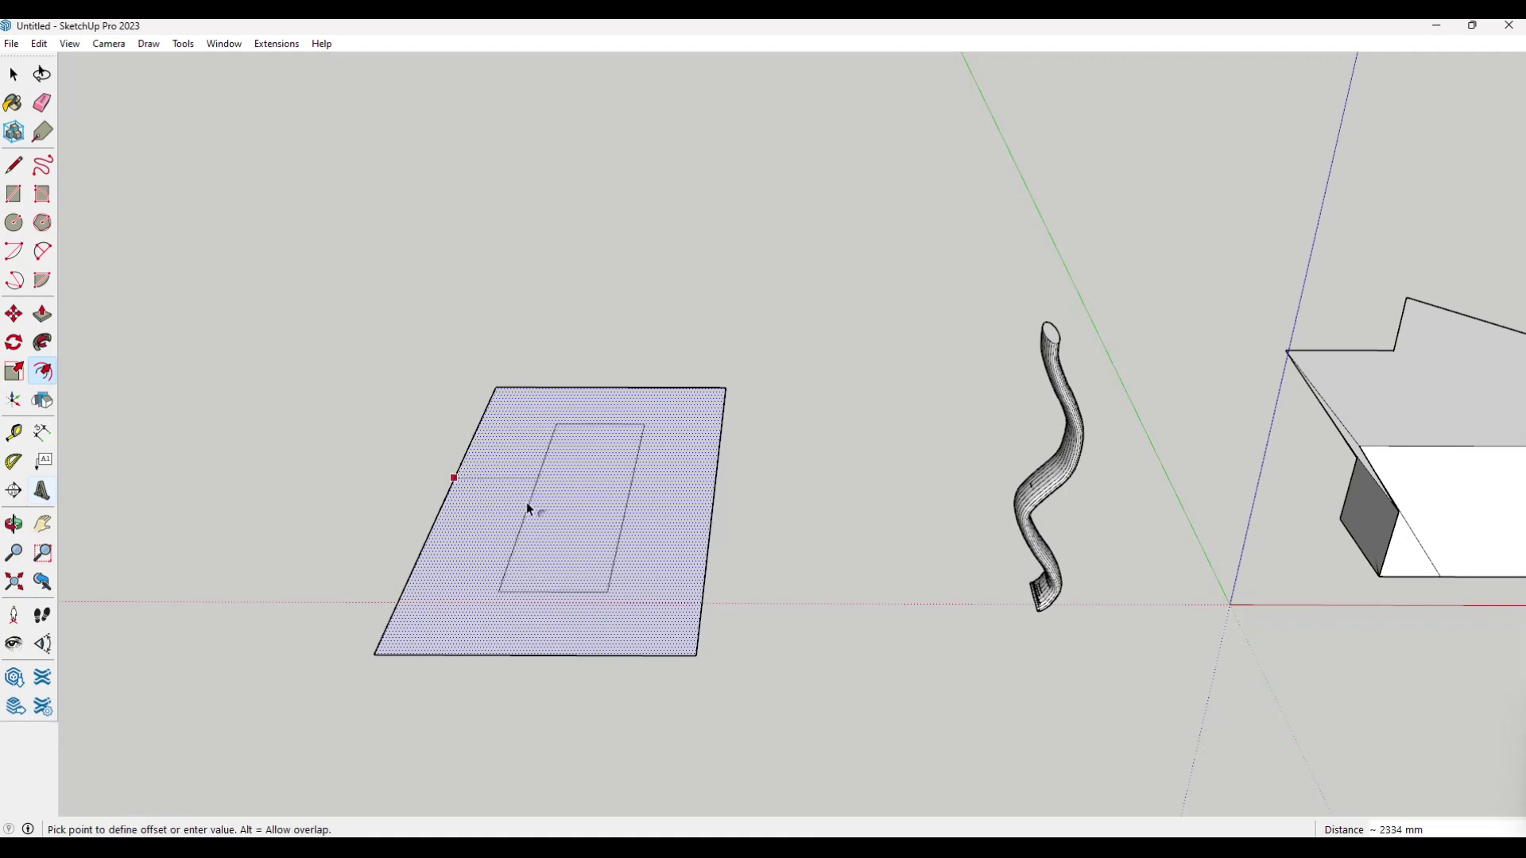
left_click(433, 548)
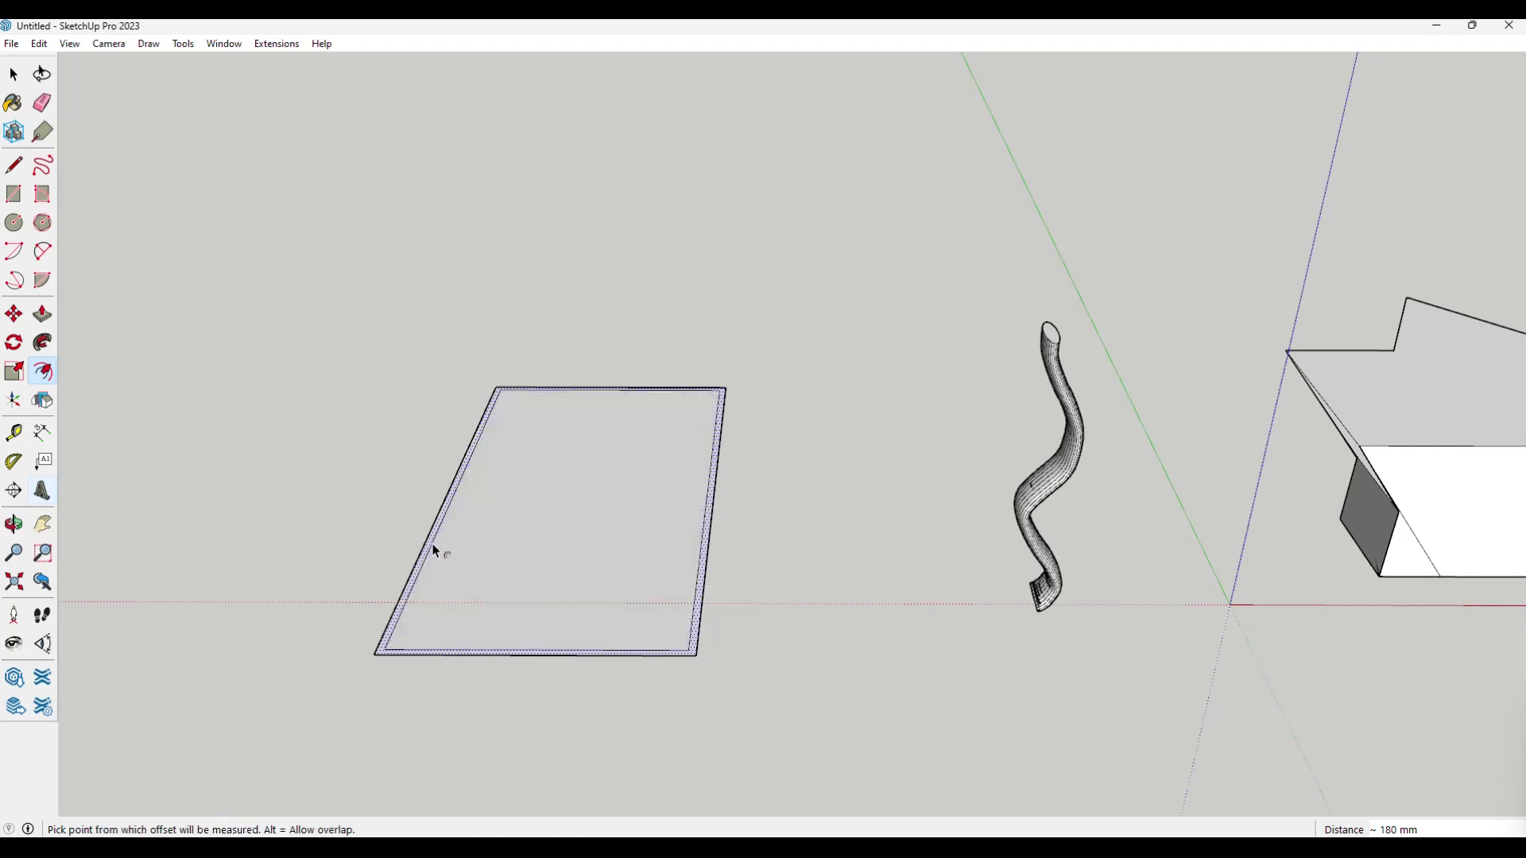
- Push/Pull the narrow border face of the rectangle upward about 2988 mm to form walls around the floor
left_click(42, 318)
left_click(411, 588)
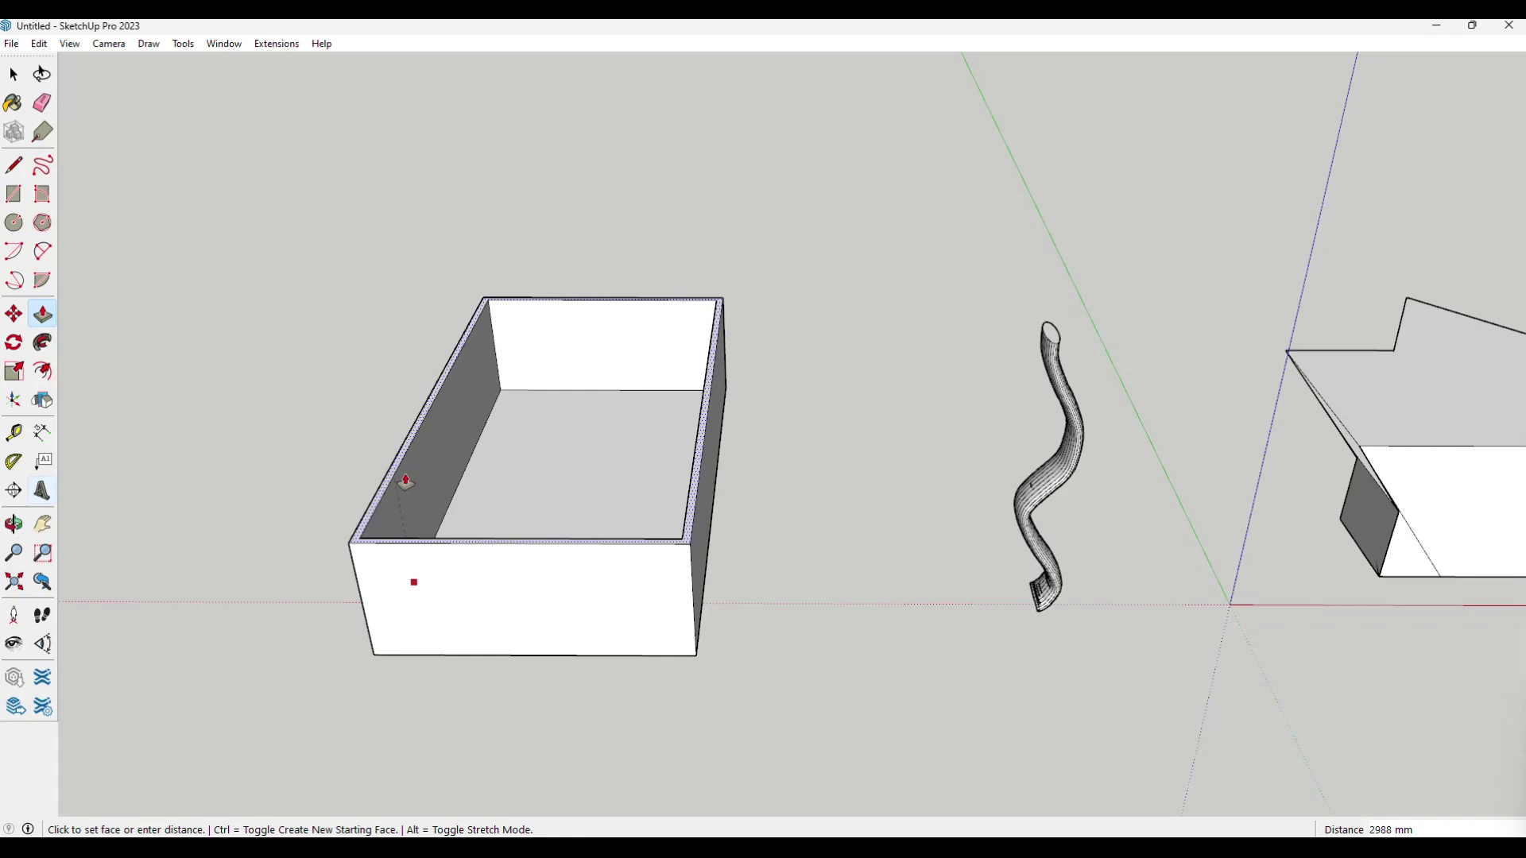
left_click(405, 482)
middle_click_drag(588, 509, 764, 543)
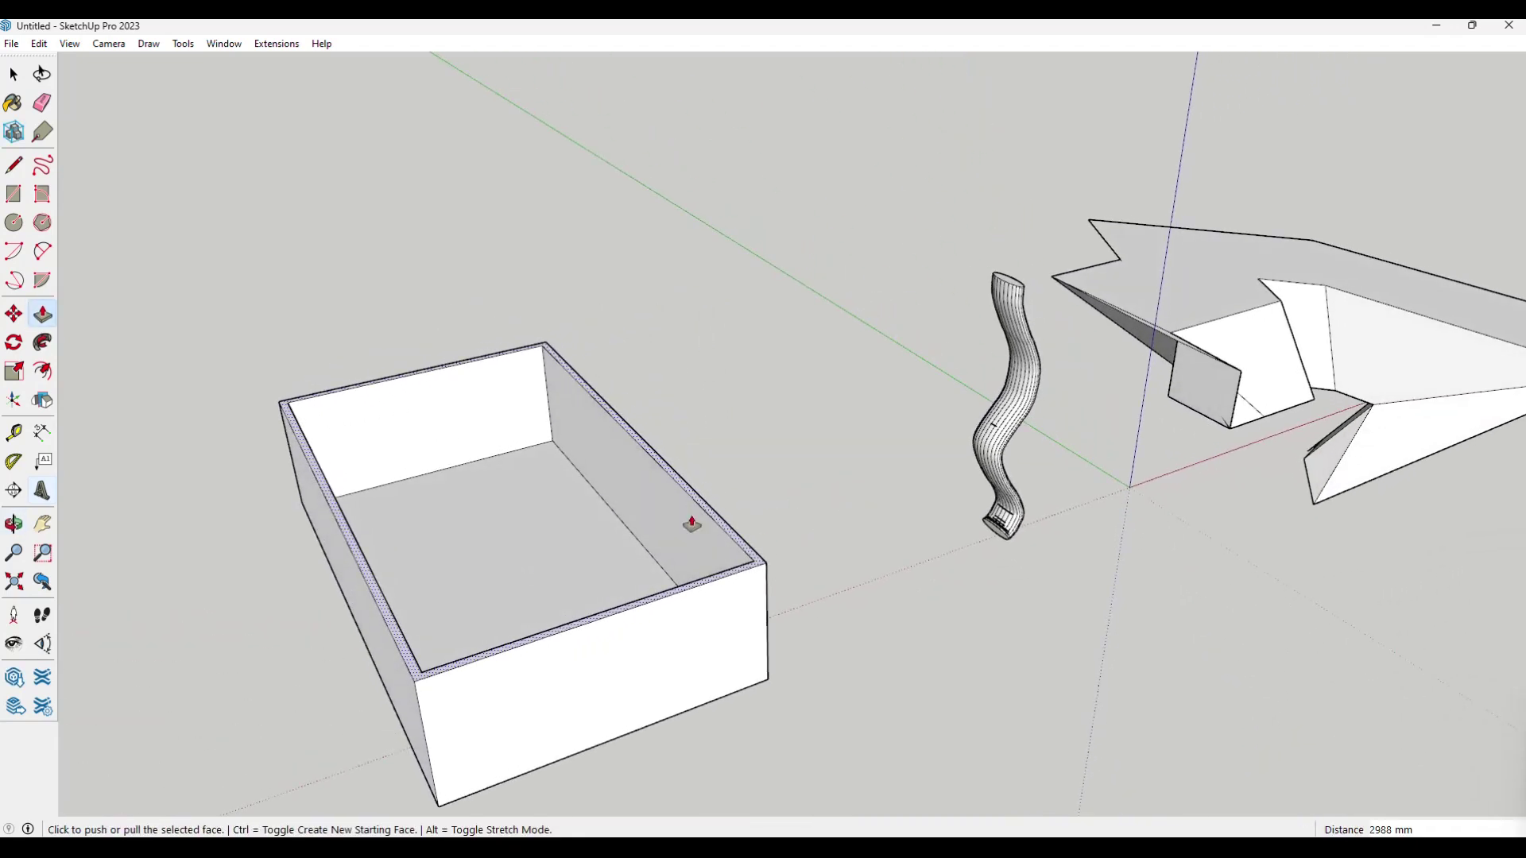
key("space")
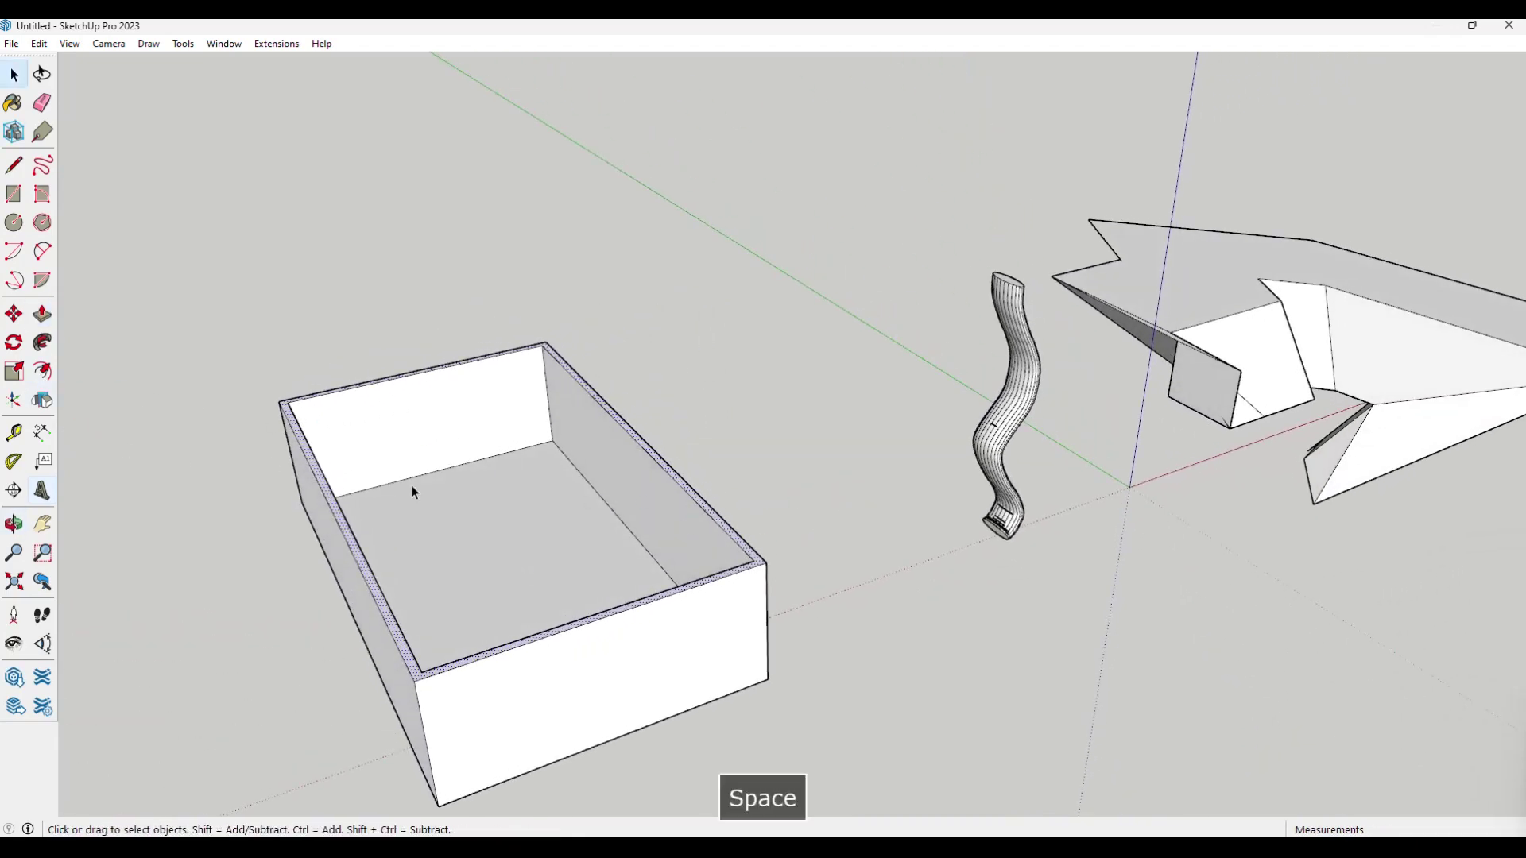
middle_click_drag(503, 620, 443, 538, "shift")
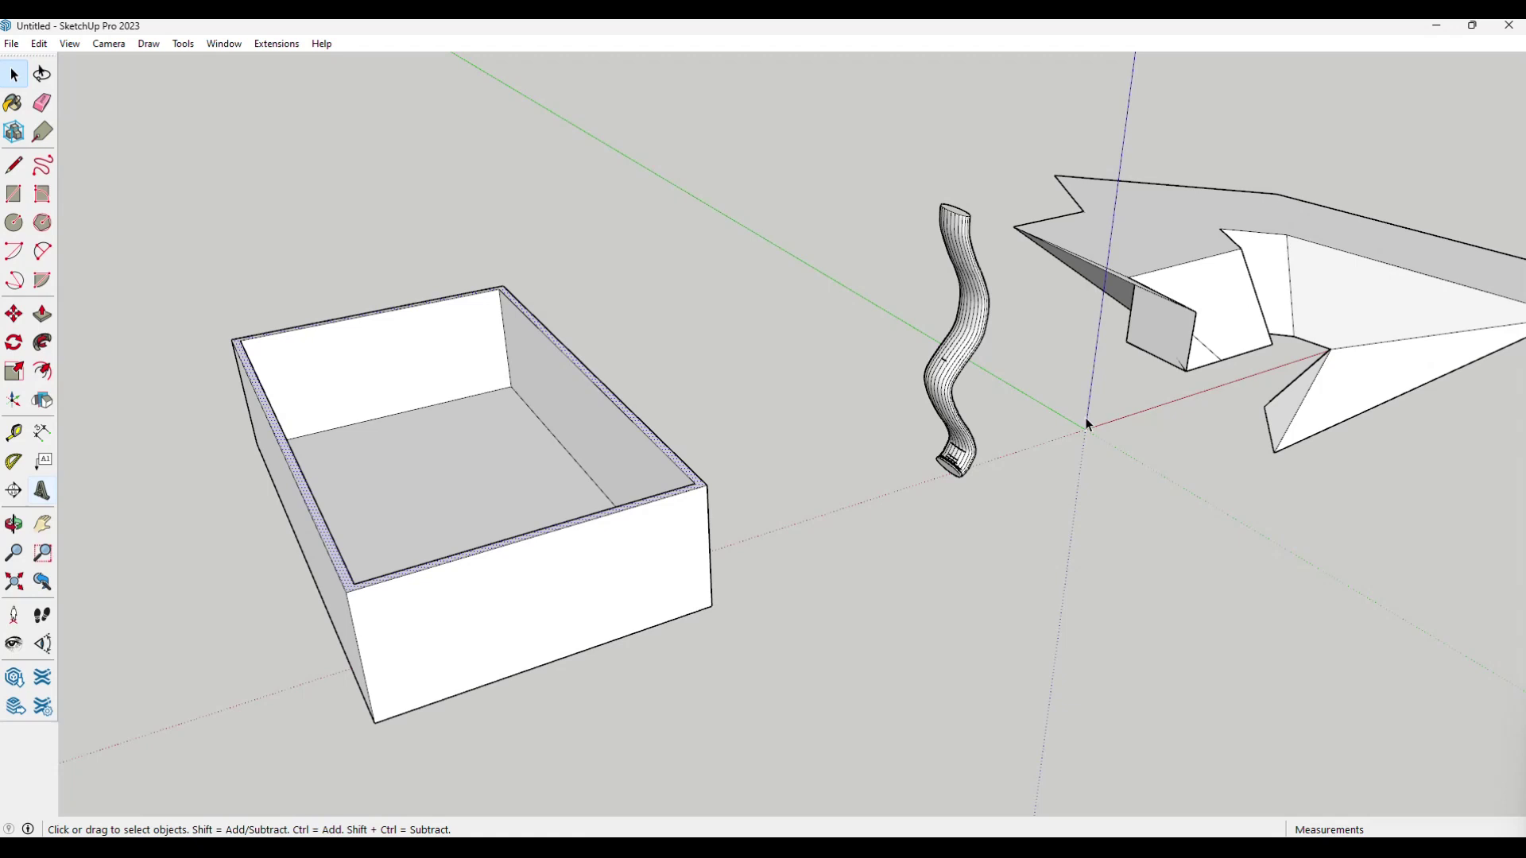
middle_click_drag(912, 569, 812, 563)
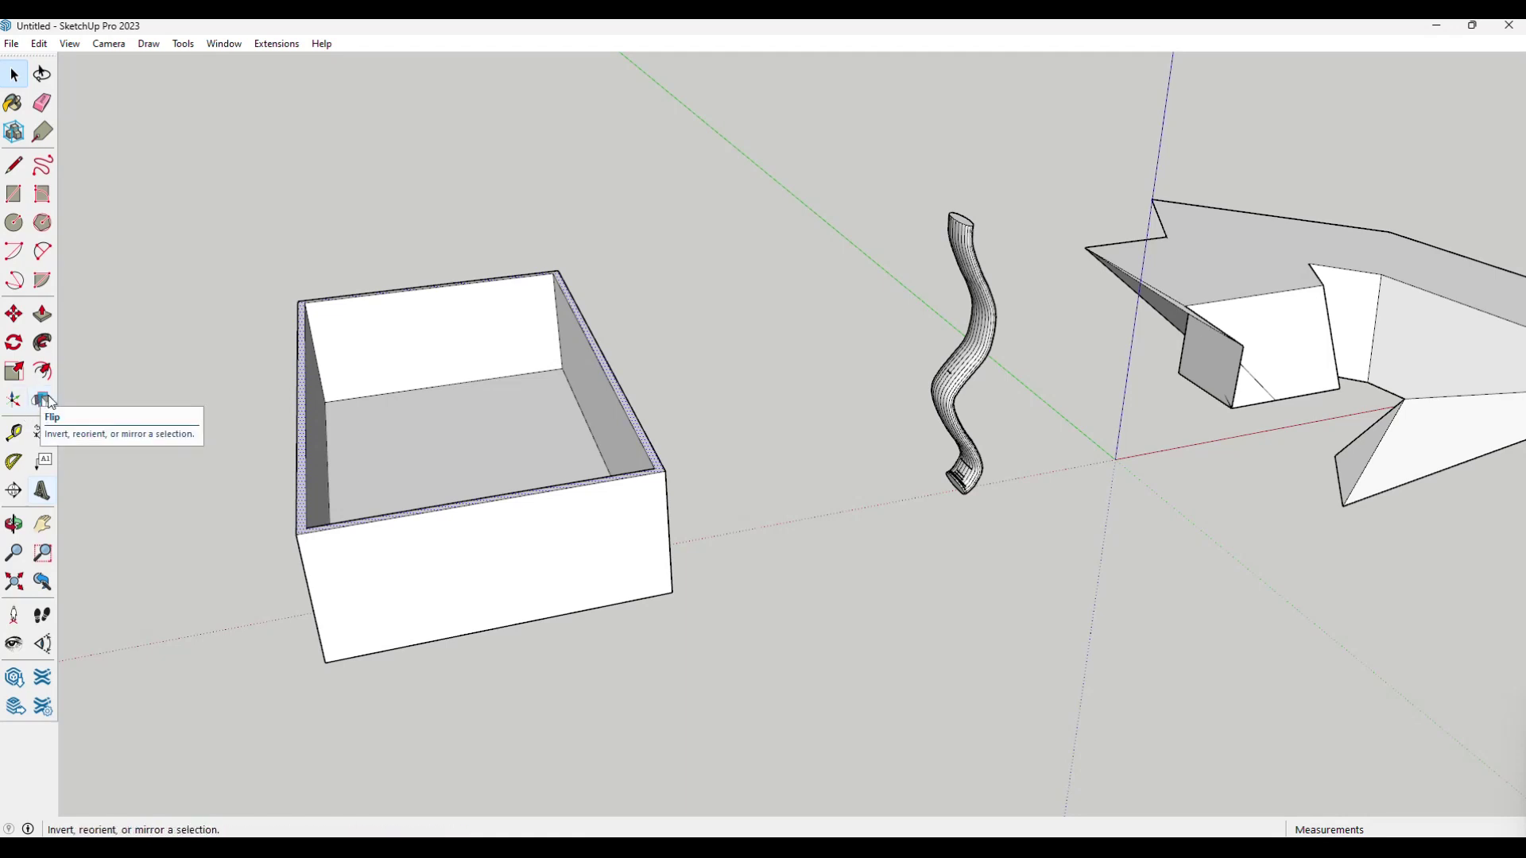
left_click(45, 402)
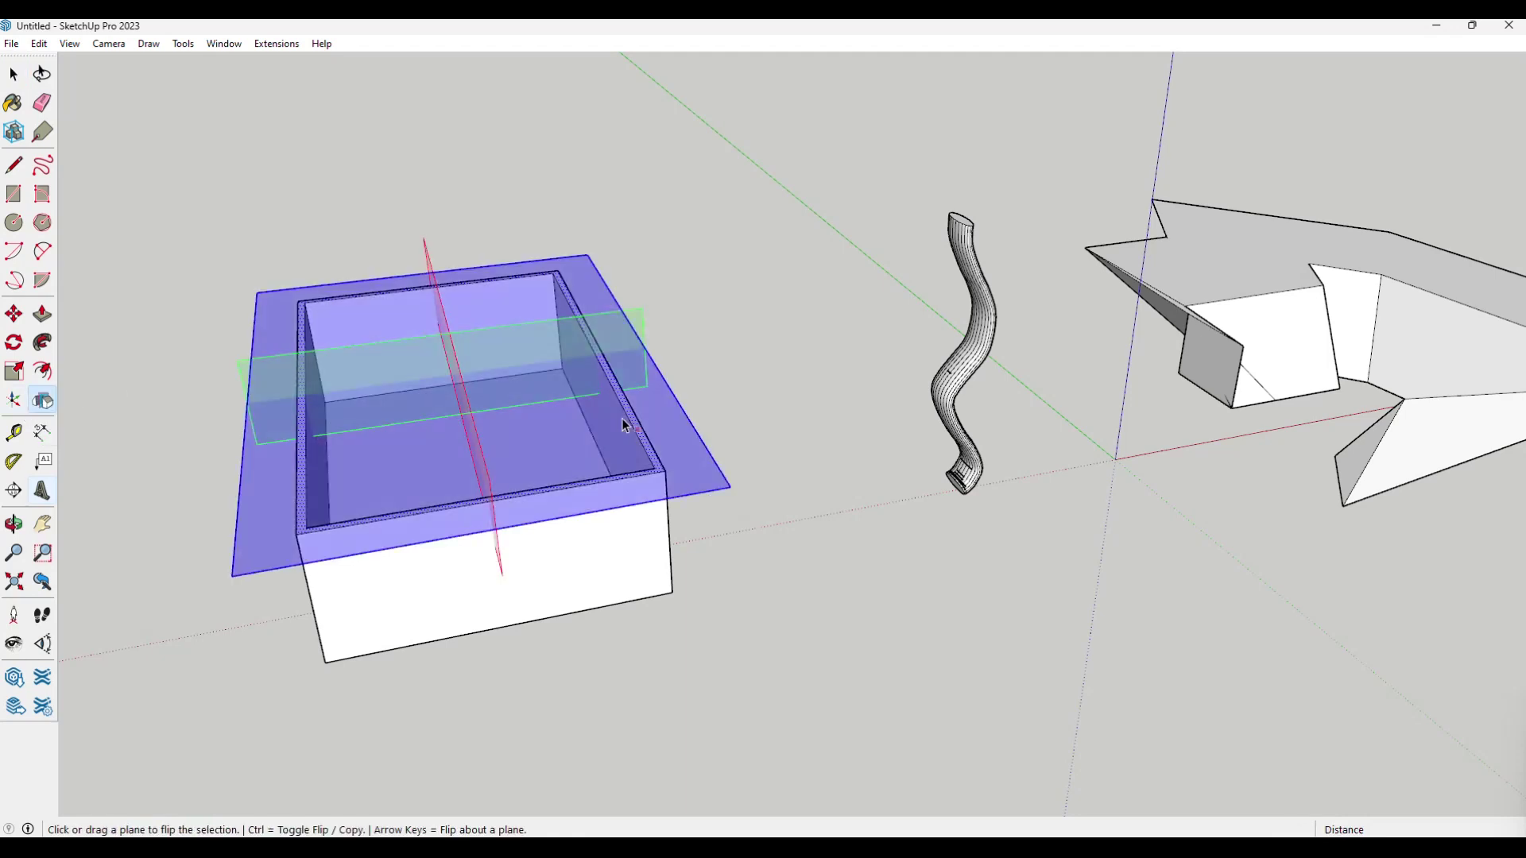
key("space")
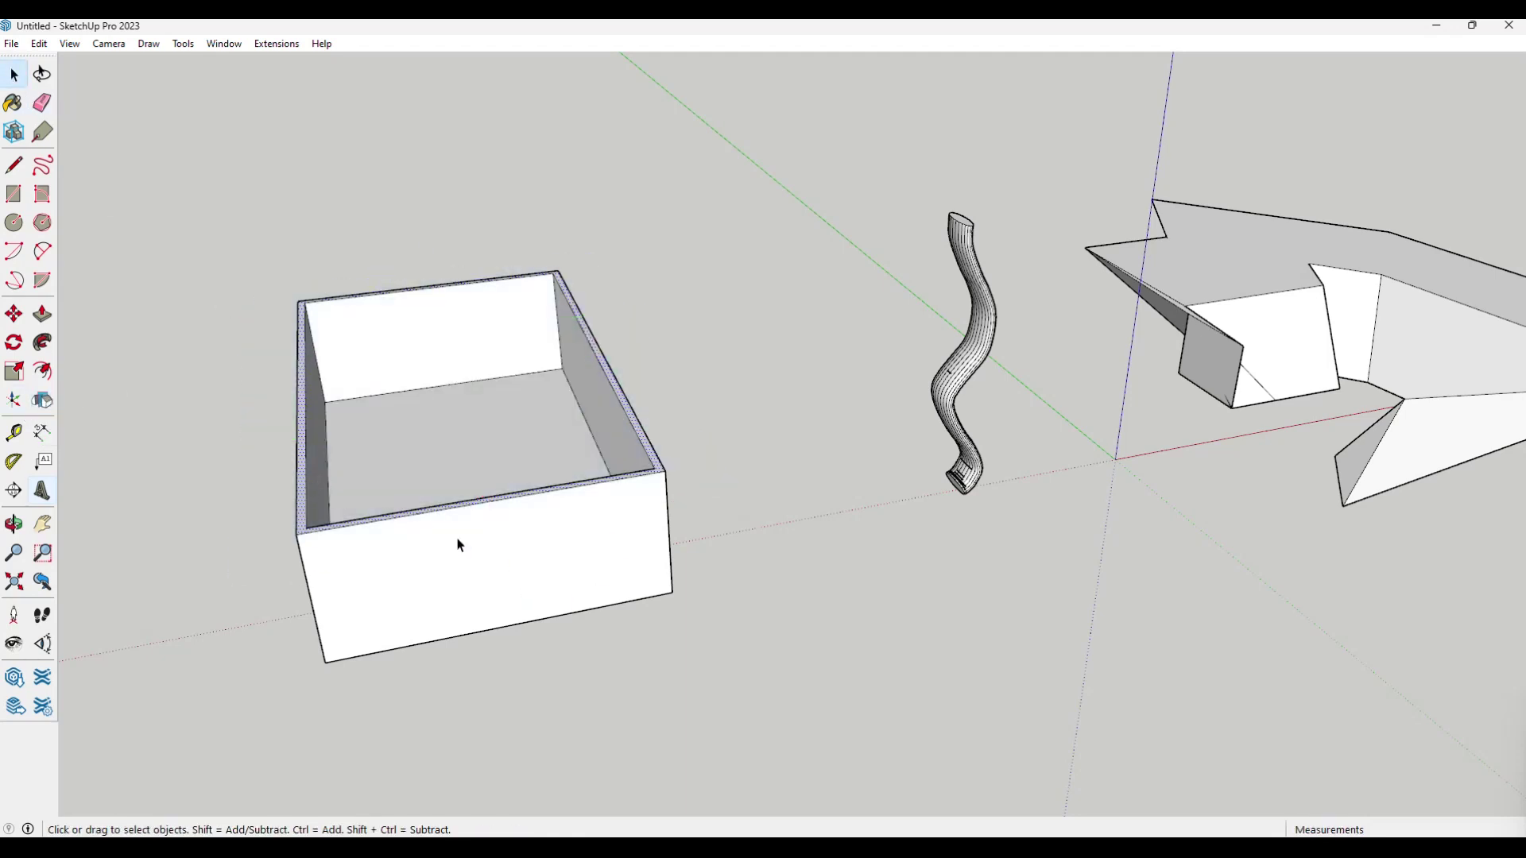
- Select the whole walled box and flip it across its green plane at about 7321 mm and its red plane at about 4068 mm
triple_click(494, 562)
mouse_move(339, 566)
middle_mouse_down()
mouse_move(565, 488)
mouse_move(577, 523)
mouse_move(381, 545)
mouse_move(135, 486)
middle_mouse_up()
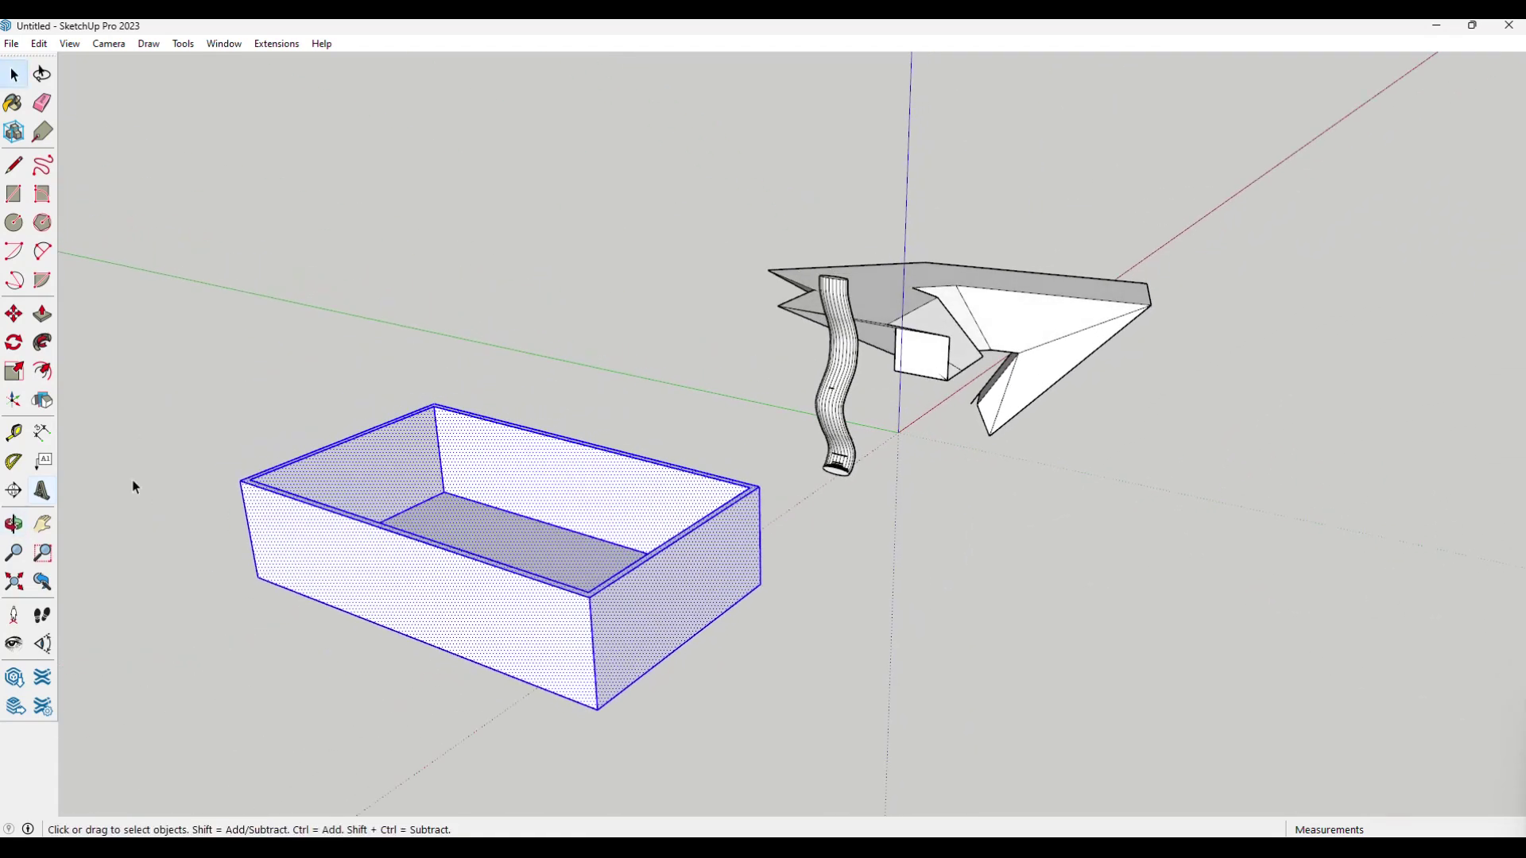
left_click(43, 401)
middle_click_drag(279, 548, 974, 460, "shift")
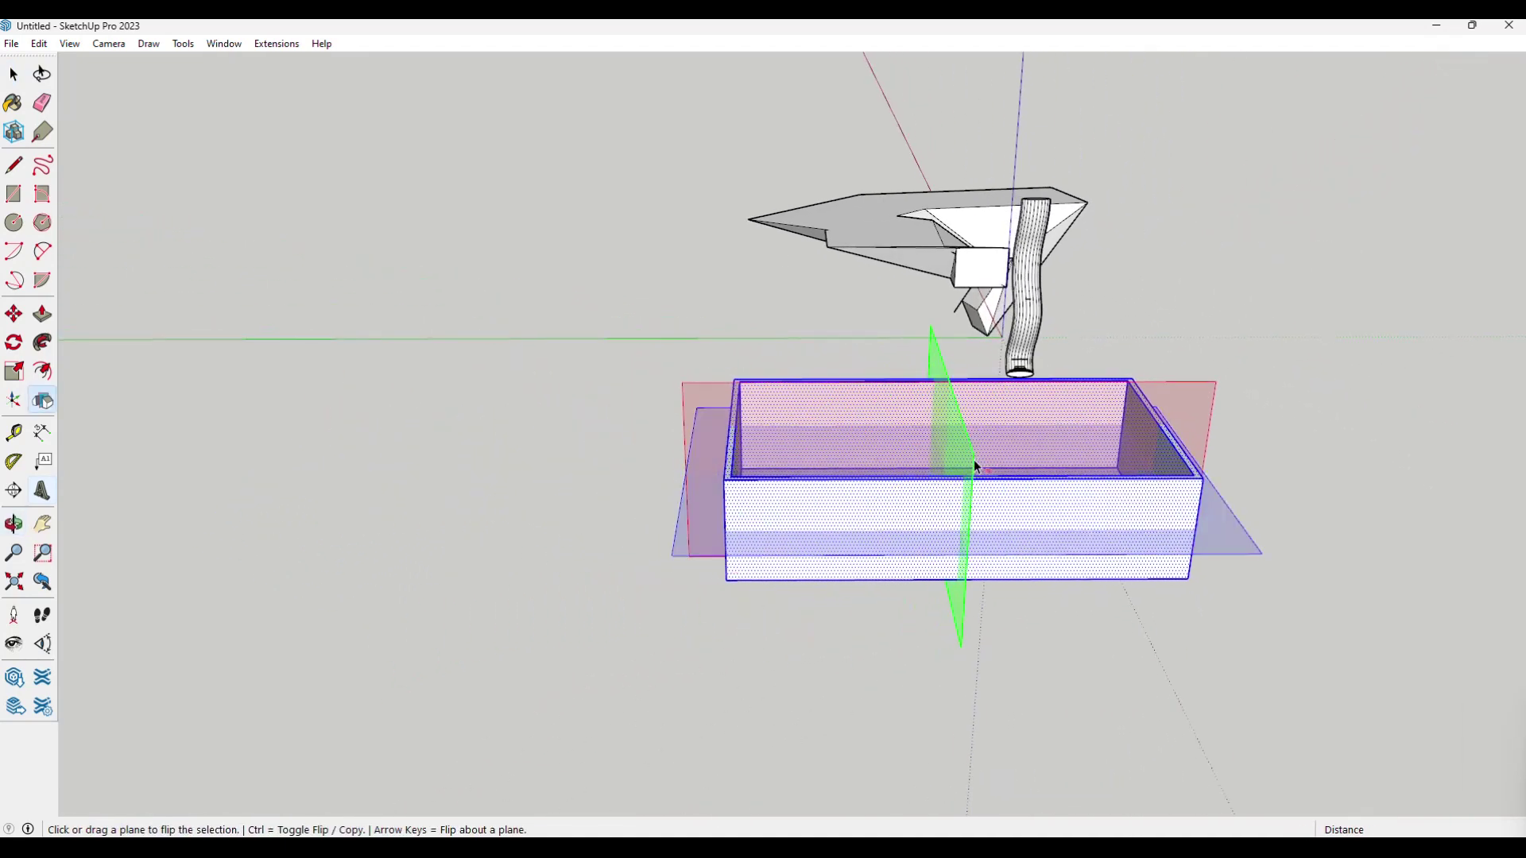
left_click_drag(934, 469, 679, 480)
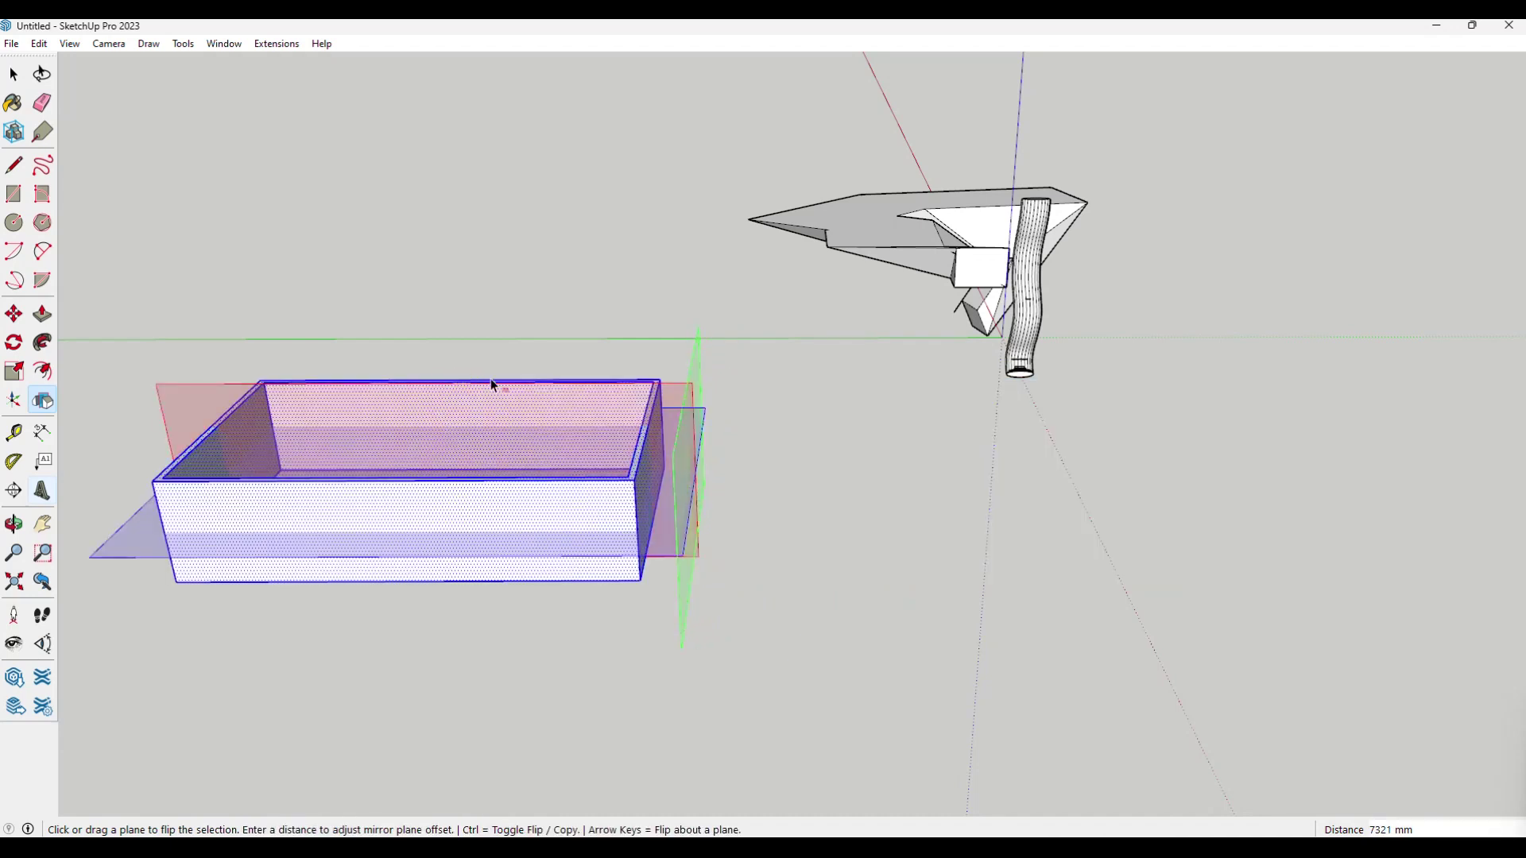
left_click(634, 355)
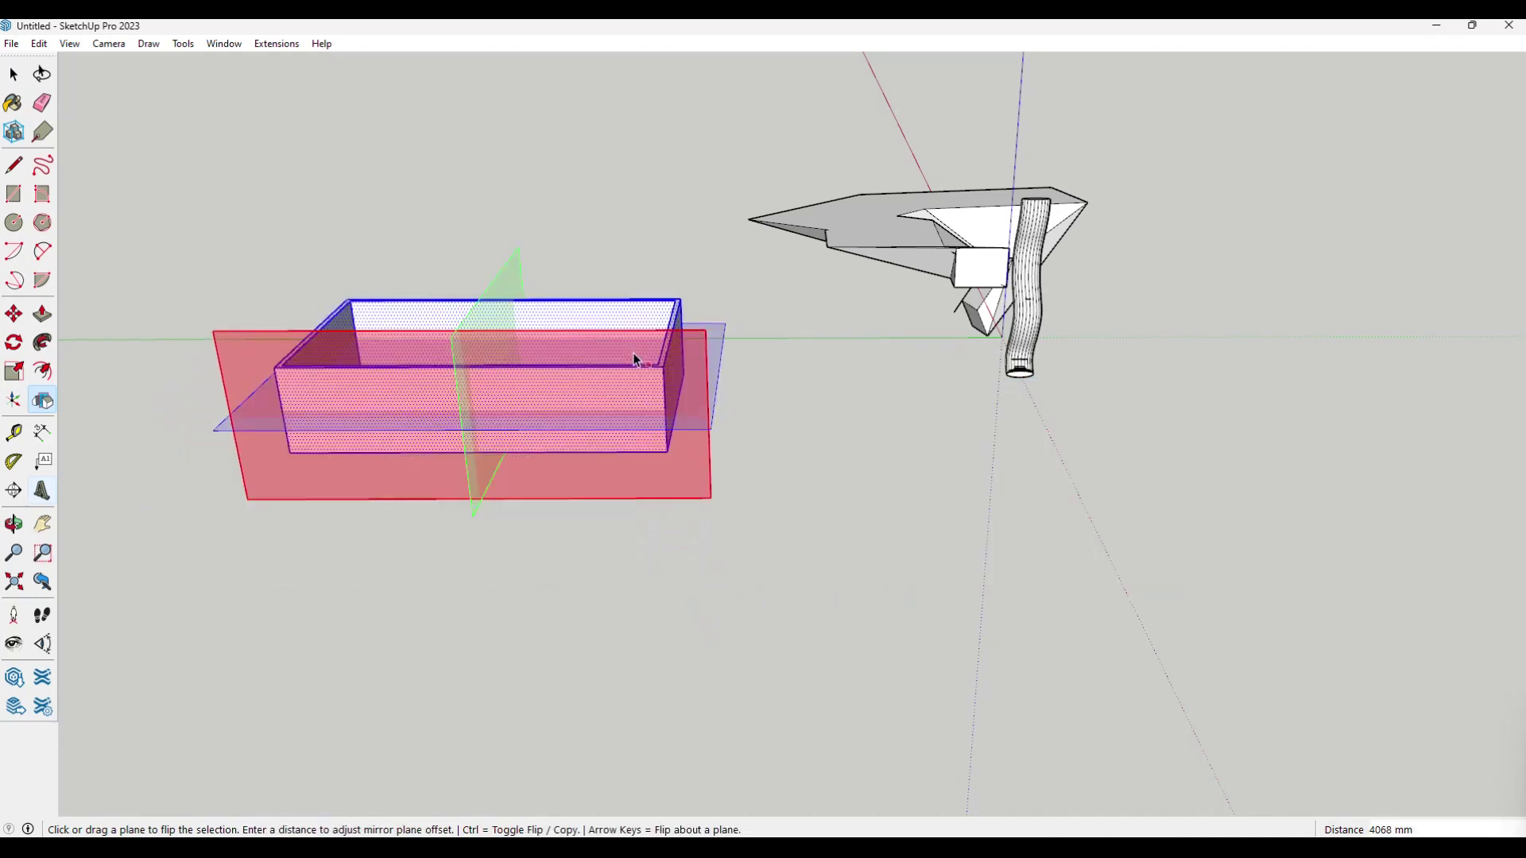
- Try to flip the box vertically across its blue plane at about 2445 mm and across the red plane again, and leave the Flip tool
left_click_drag(712, 353, 706, 291)
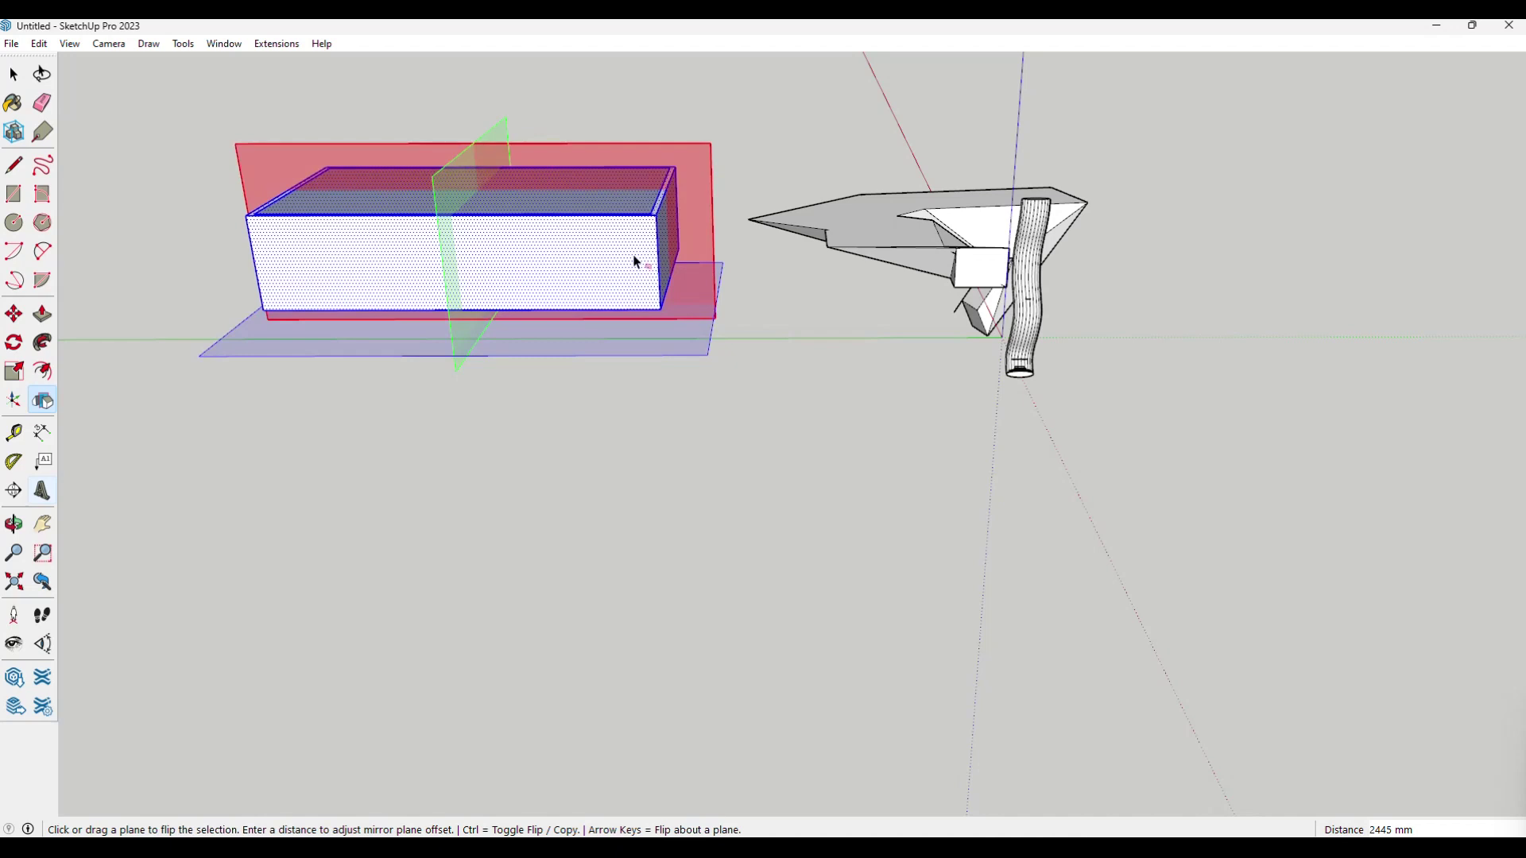
left_click(676, 343)
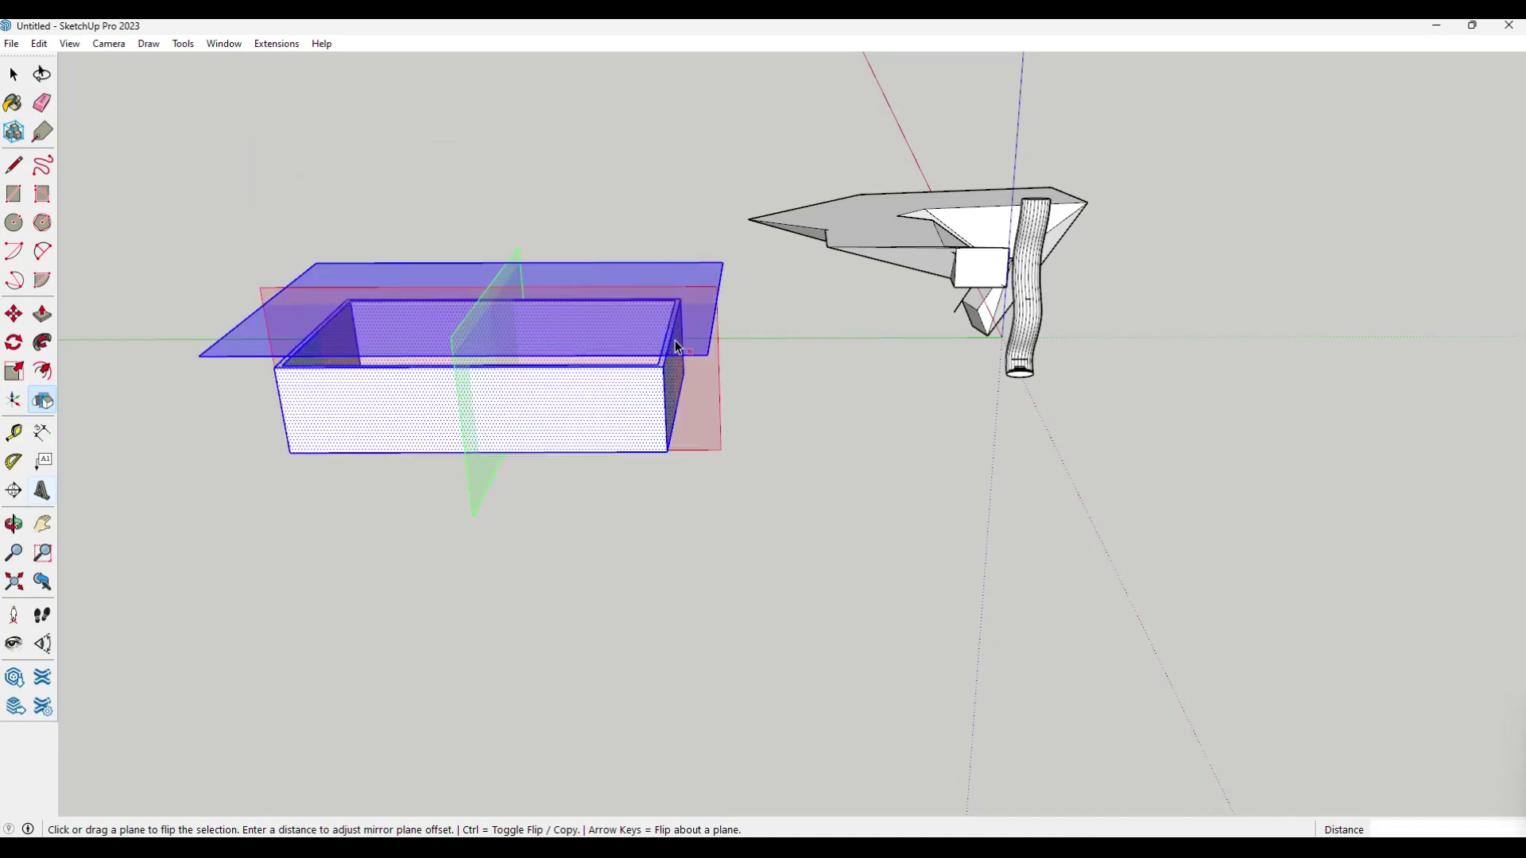
left_click(699, 394)
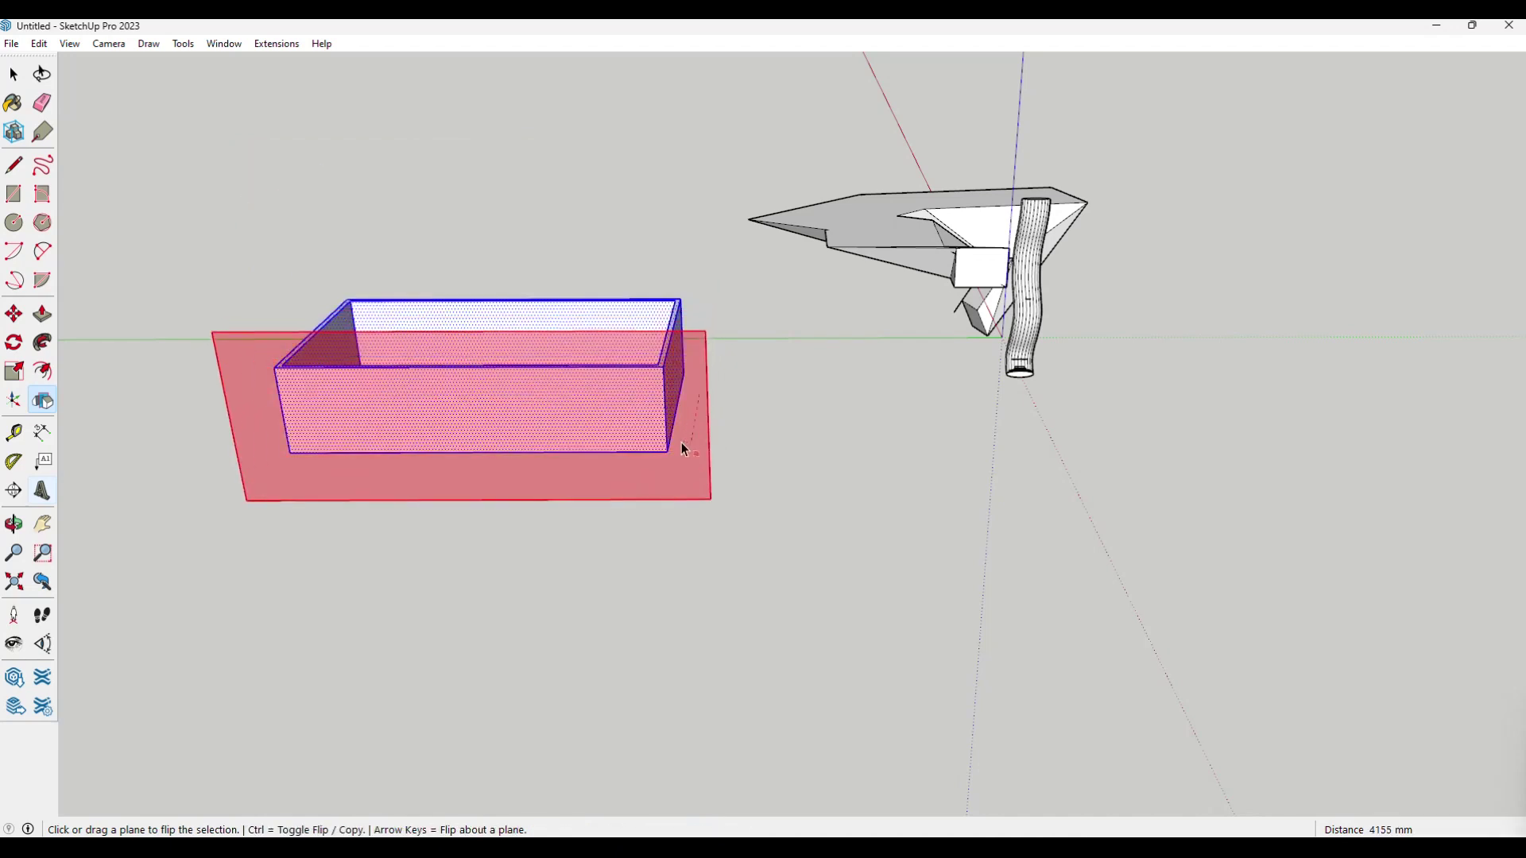
left_click(648, 365)
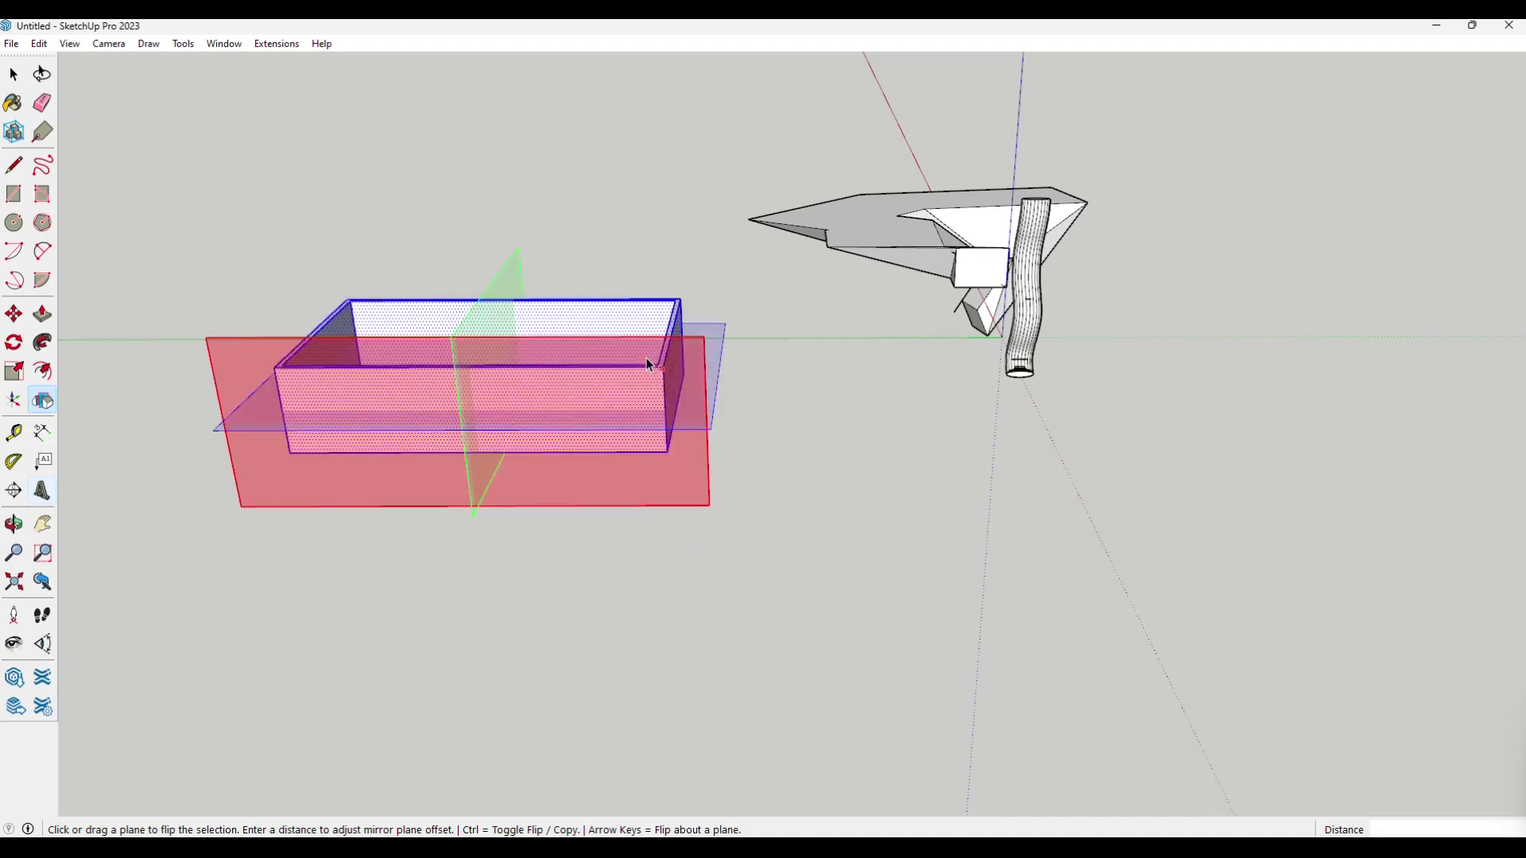
middle_click_drag(775, 517, 395, 580)
middle_click_drag(410, 289, 480, 395, "shift")
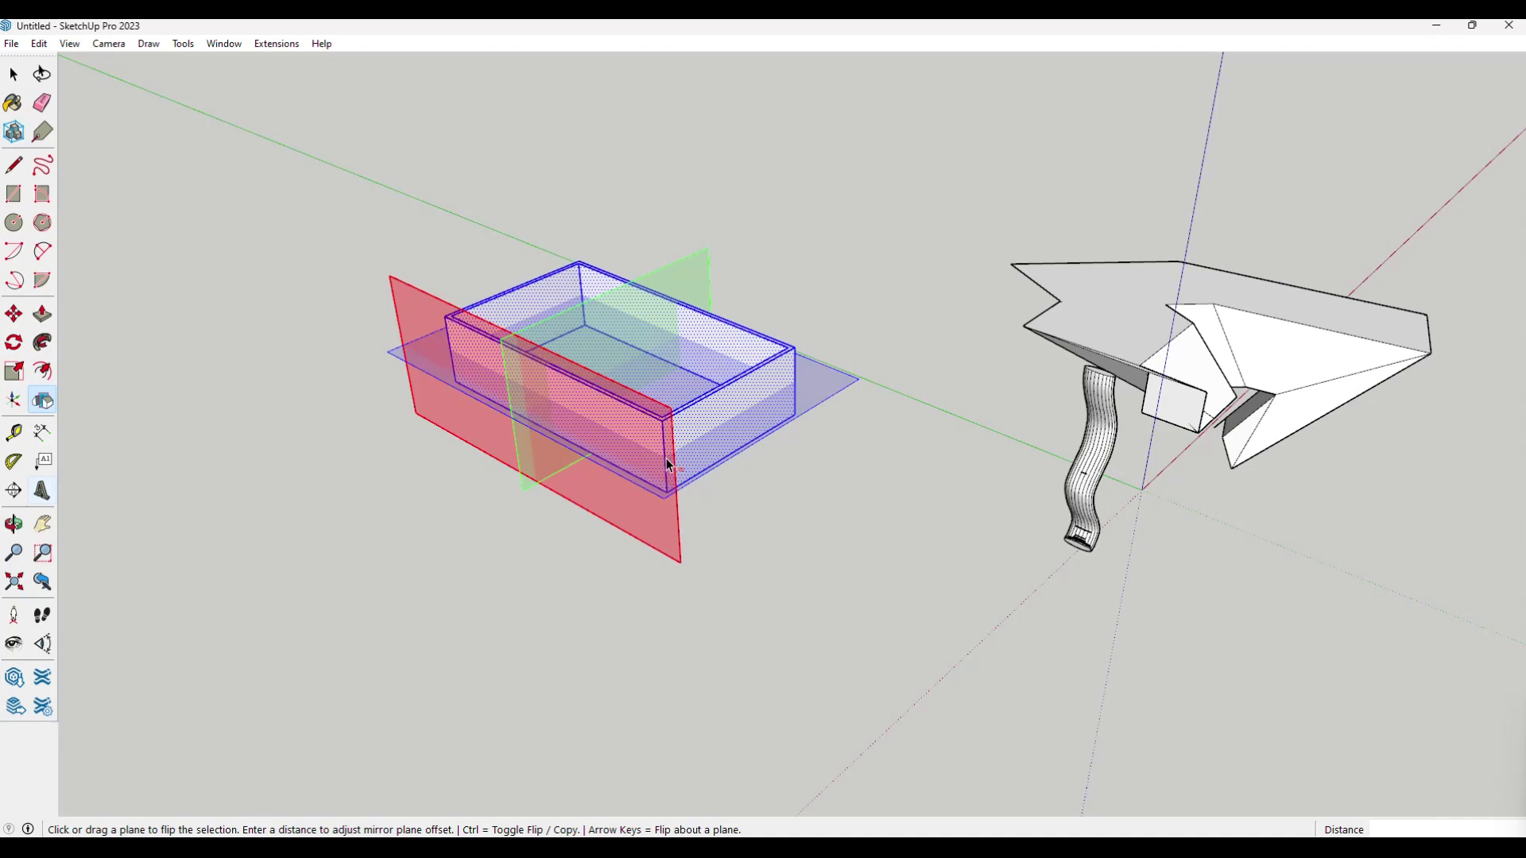
left_click(13, 74)
- Measure the length of the box's near short bottom edge from corner to corner with the Tape Measure
middle_click_drag(702, 448, 627, 451)
scroll(774, 437, "up", 3)
scroll(906, 527, "up", 2)
middle_click_drag(906, 528, 767, 535)
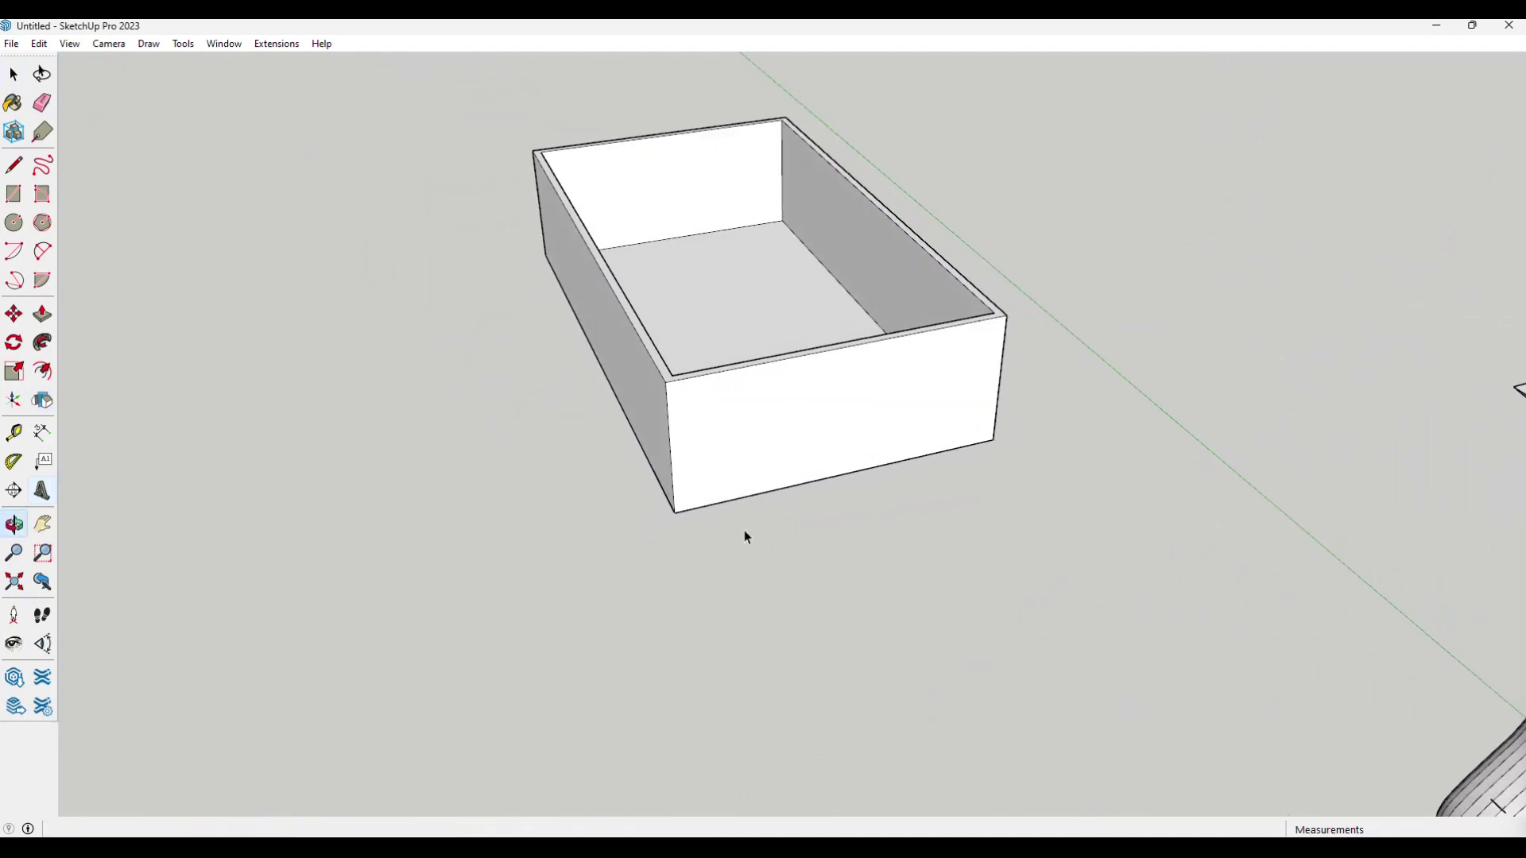
left_click(15, 434)
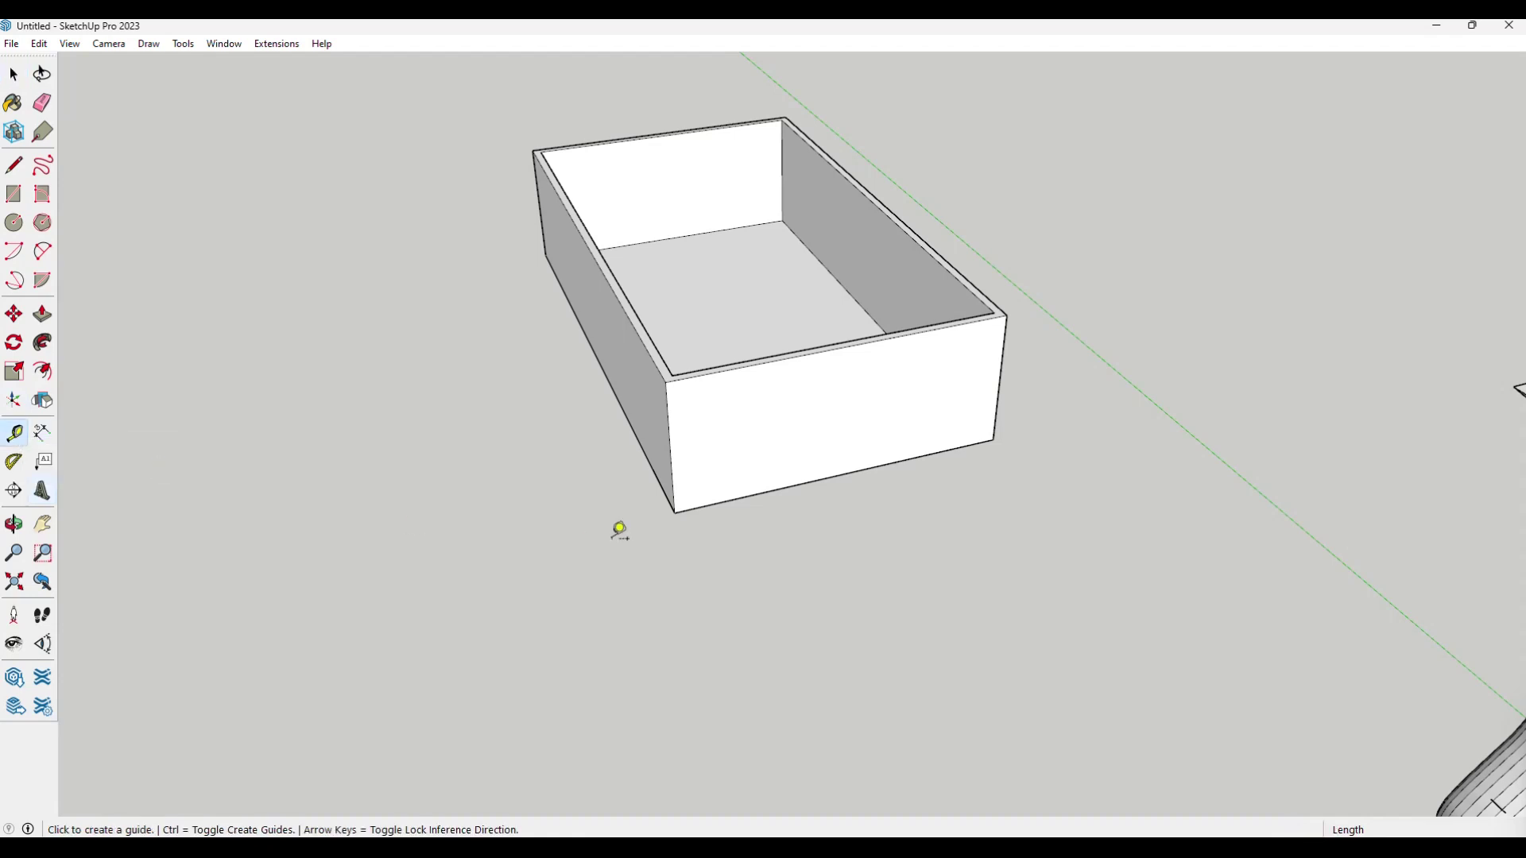
left_click(676, 512)
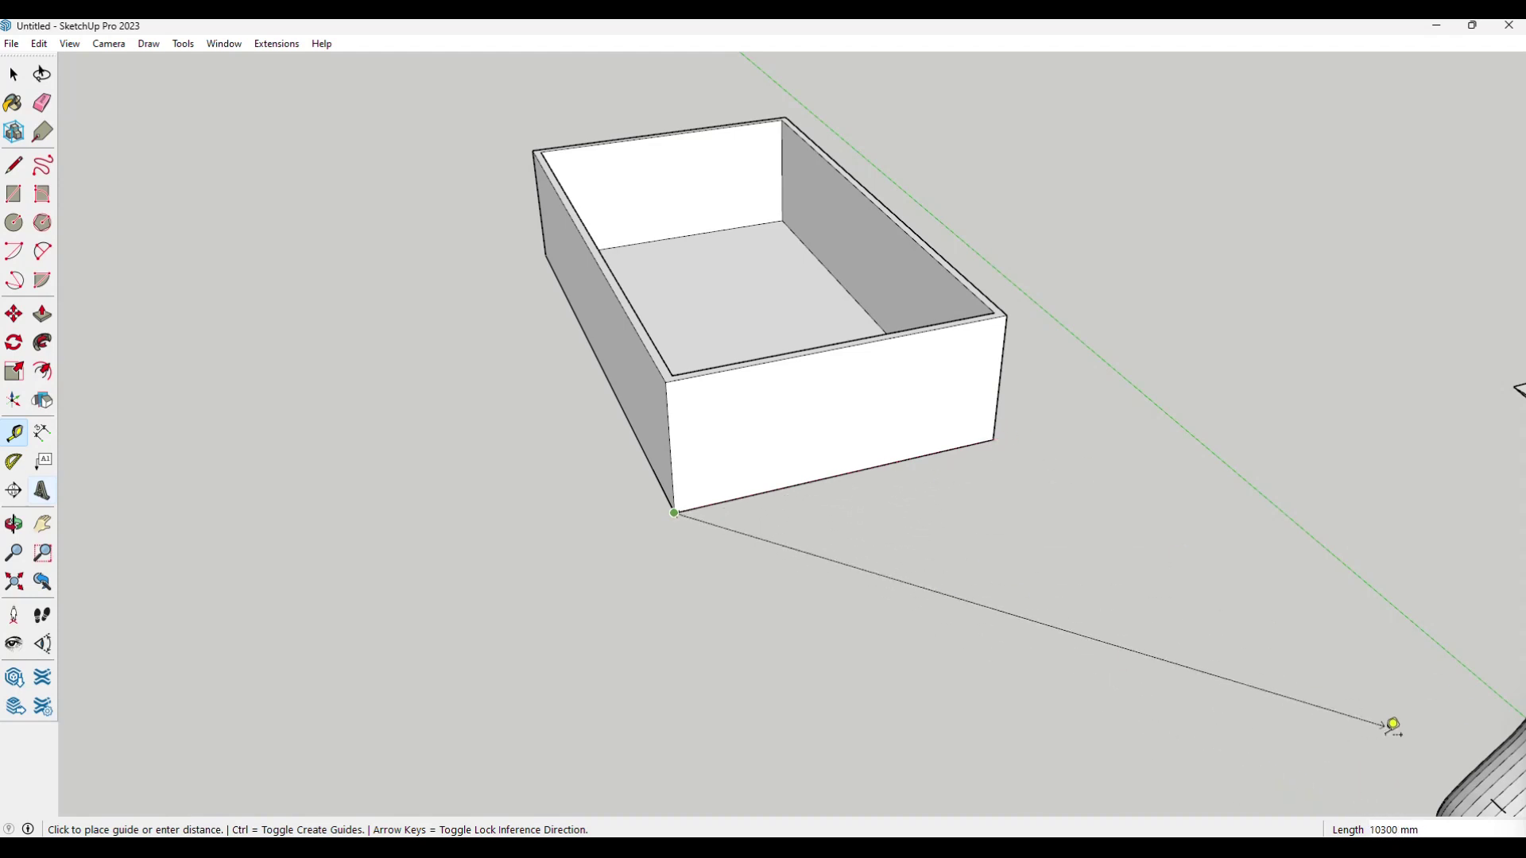
left_click(995, 439)
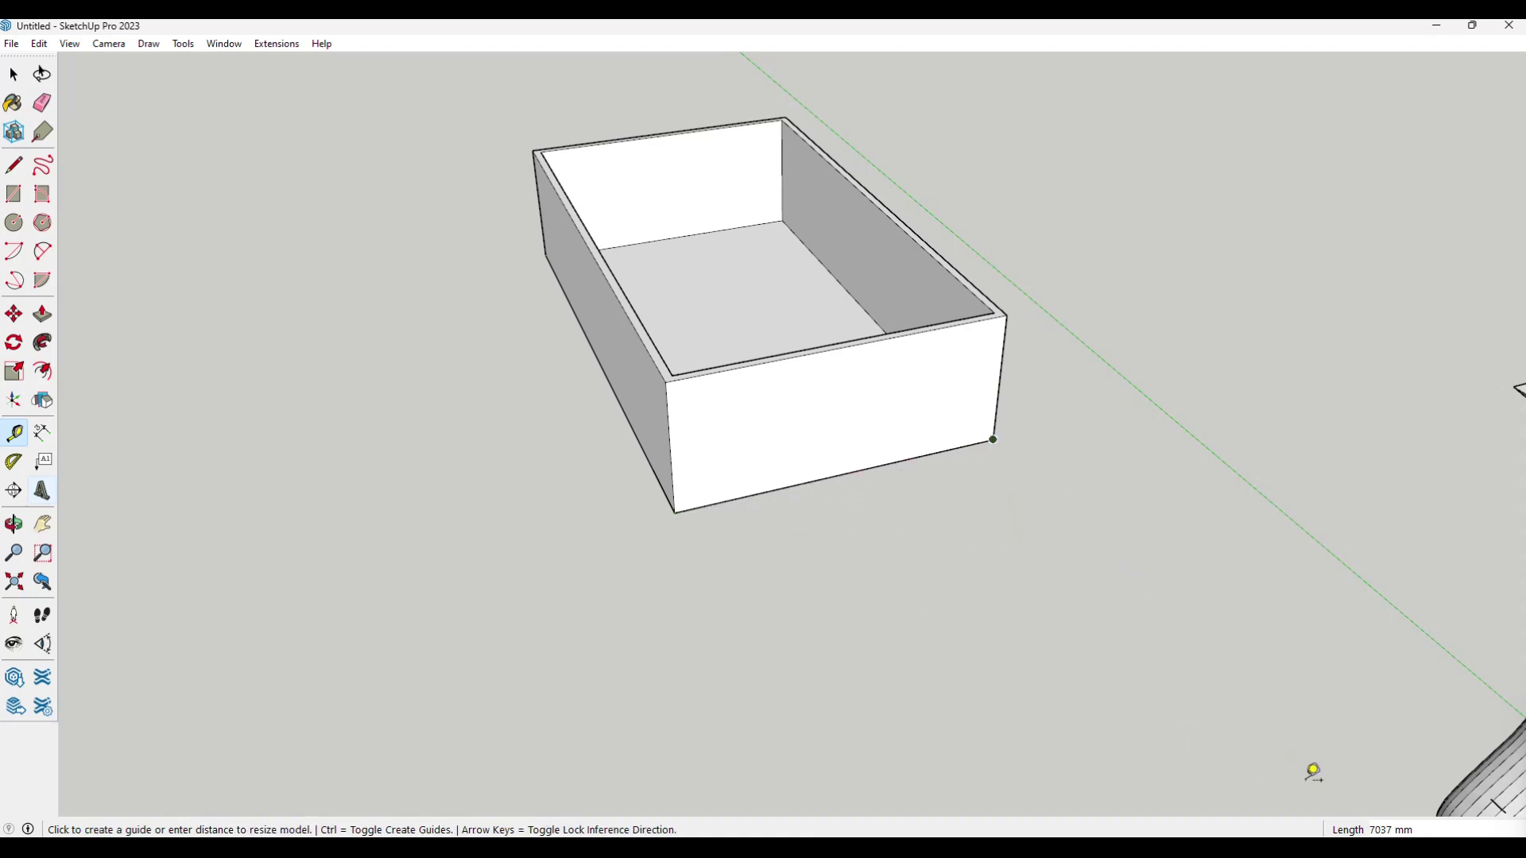
- Dimension the box's near short bottom edge, placing the dimension line on the ground just outside the wall
left_click(42, 432)
left_click(675, 514)
left_click(995, 442)
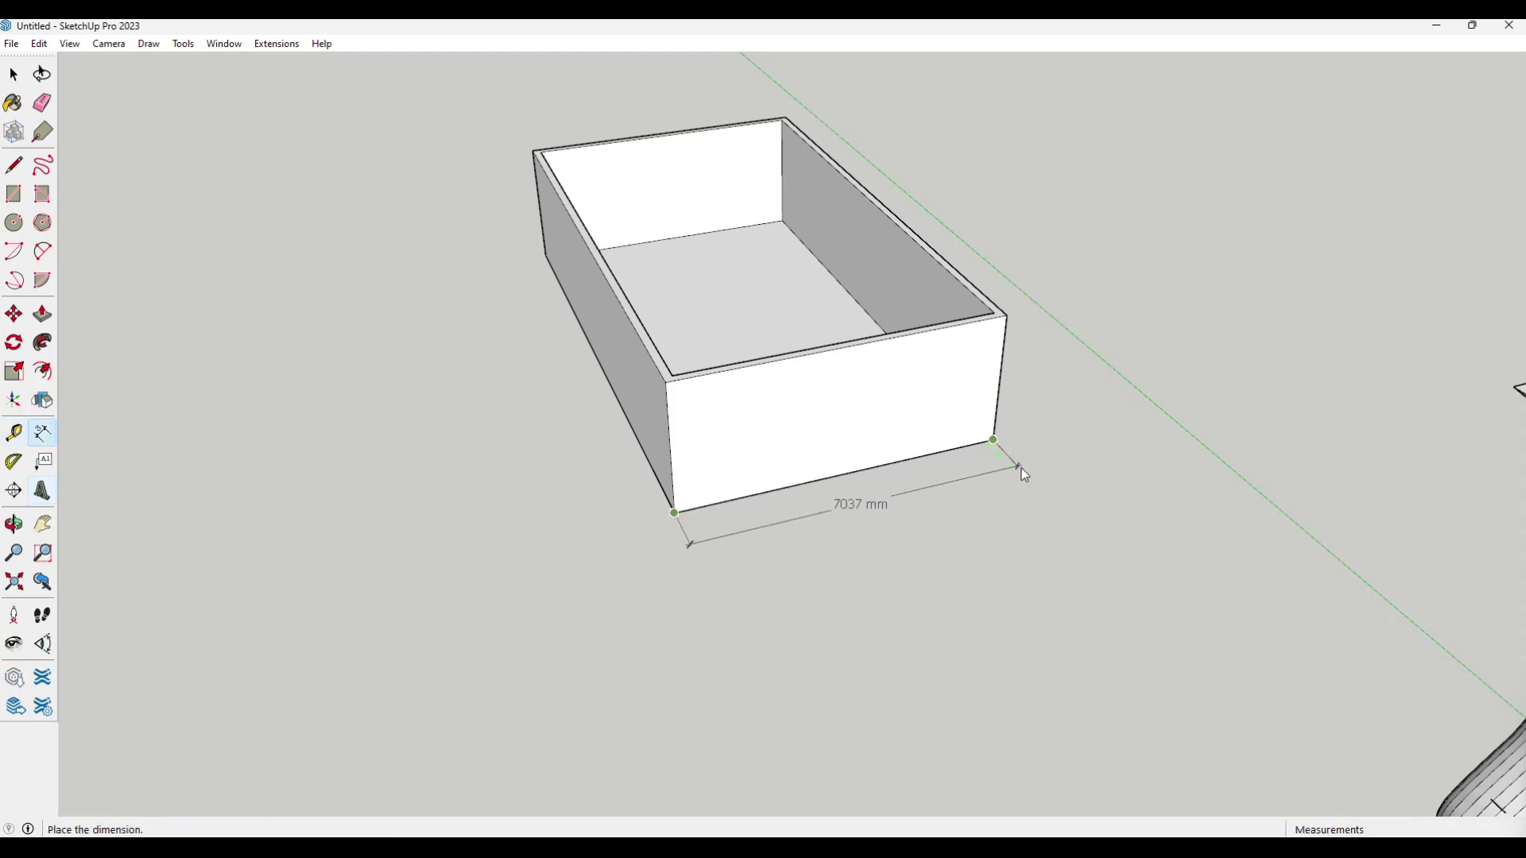
left_click(1023, 470)
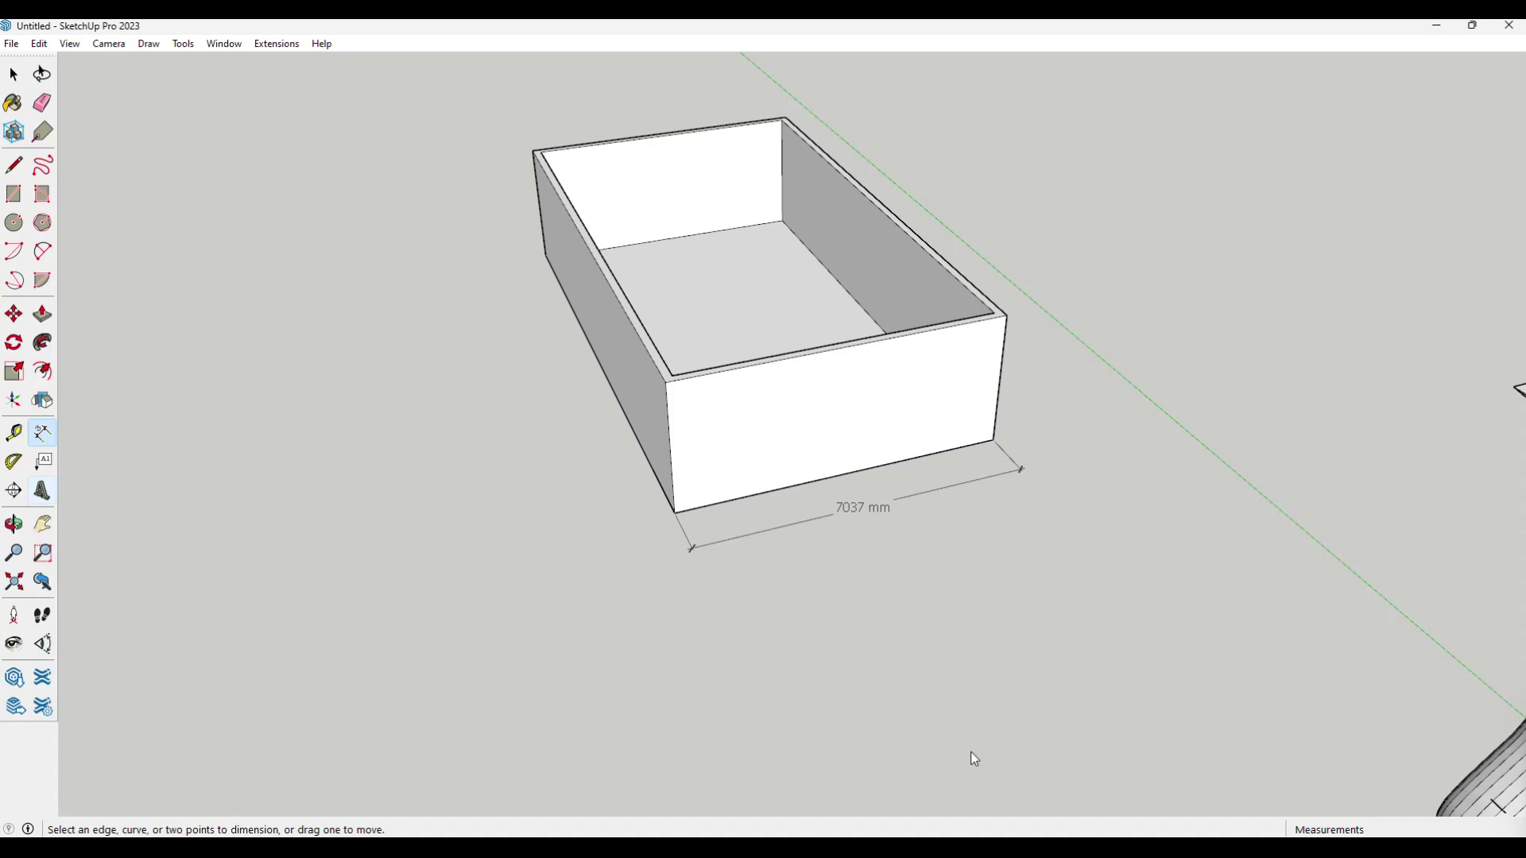
- Create a Protractor guide line through the box's near bottom corner at 90° to the short bottom edge
left_click(13, 461)
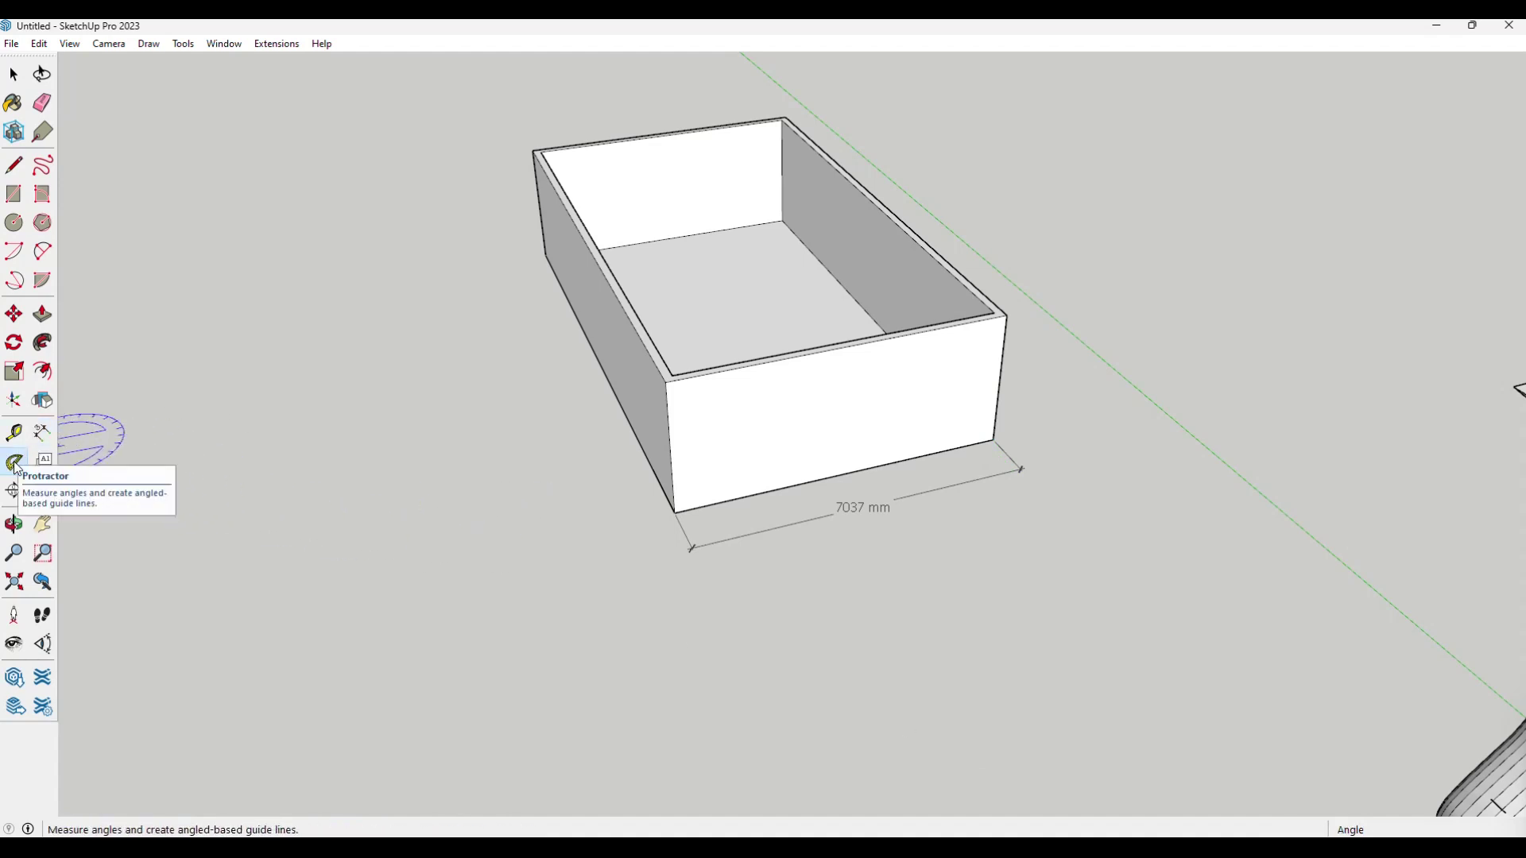
left_click(674, 512)
left_click(994, 440)
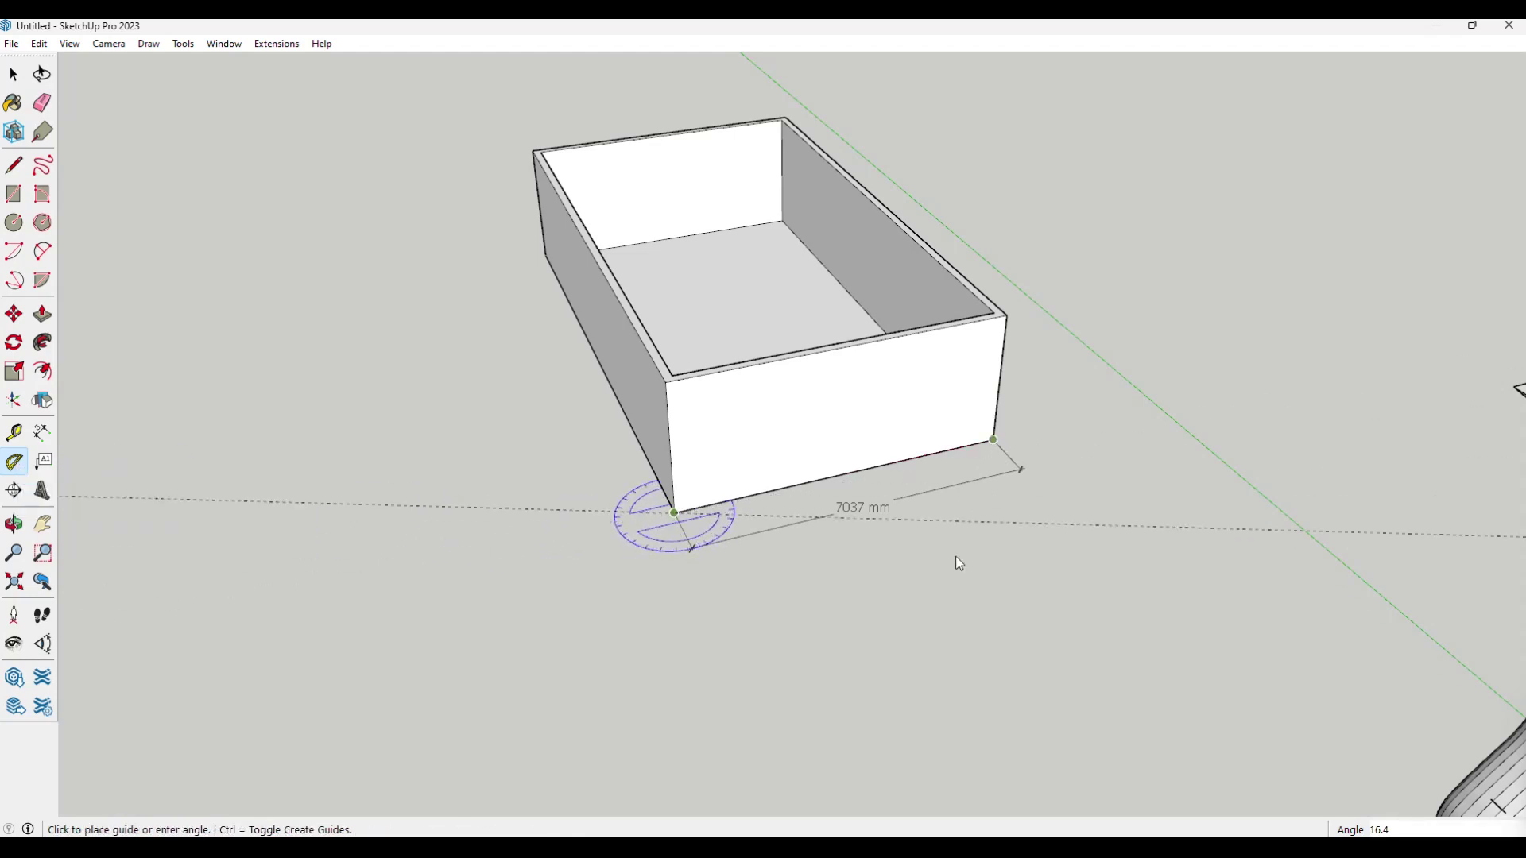
left_click(752, 676)
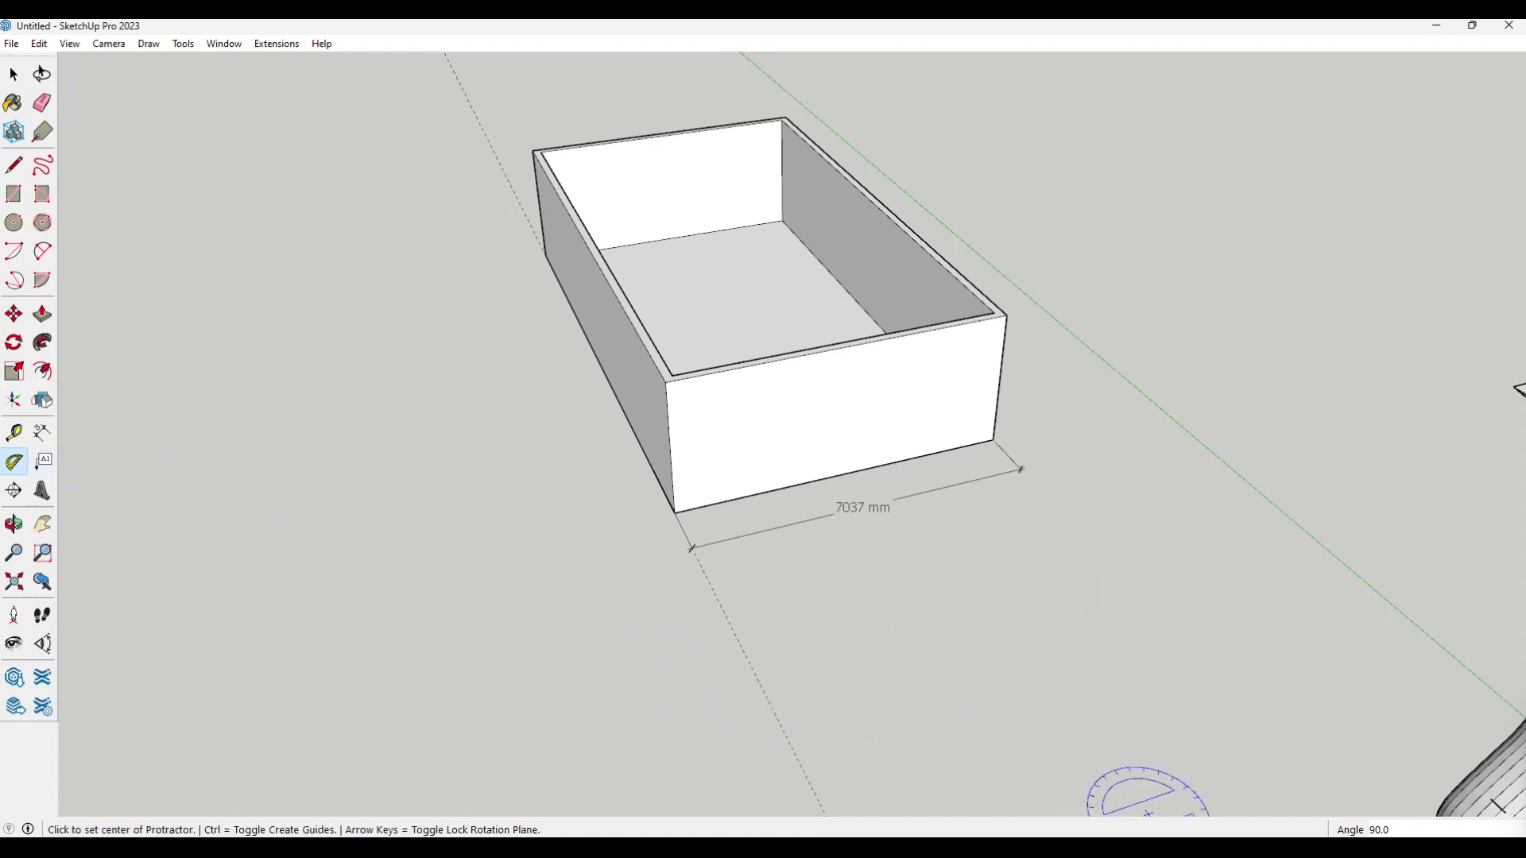
- Attach a leader text label showing the face area to the box's short outer wall, placed beyond the adjoining long wall
left_click(44, 461)
left_click(708, 429)
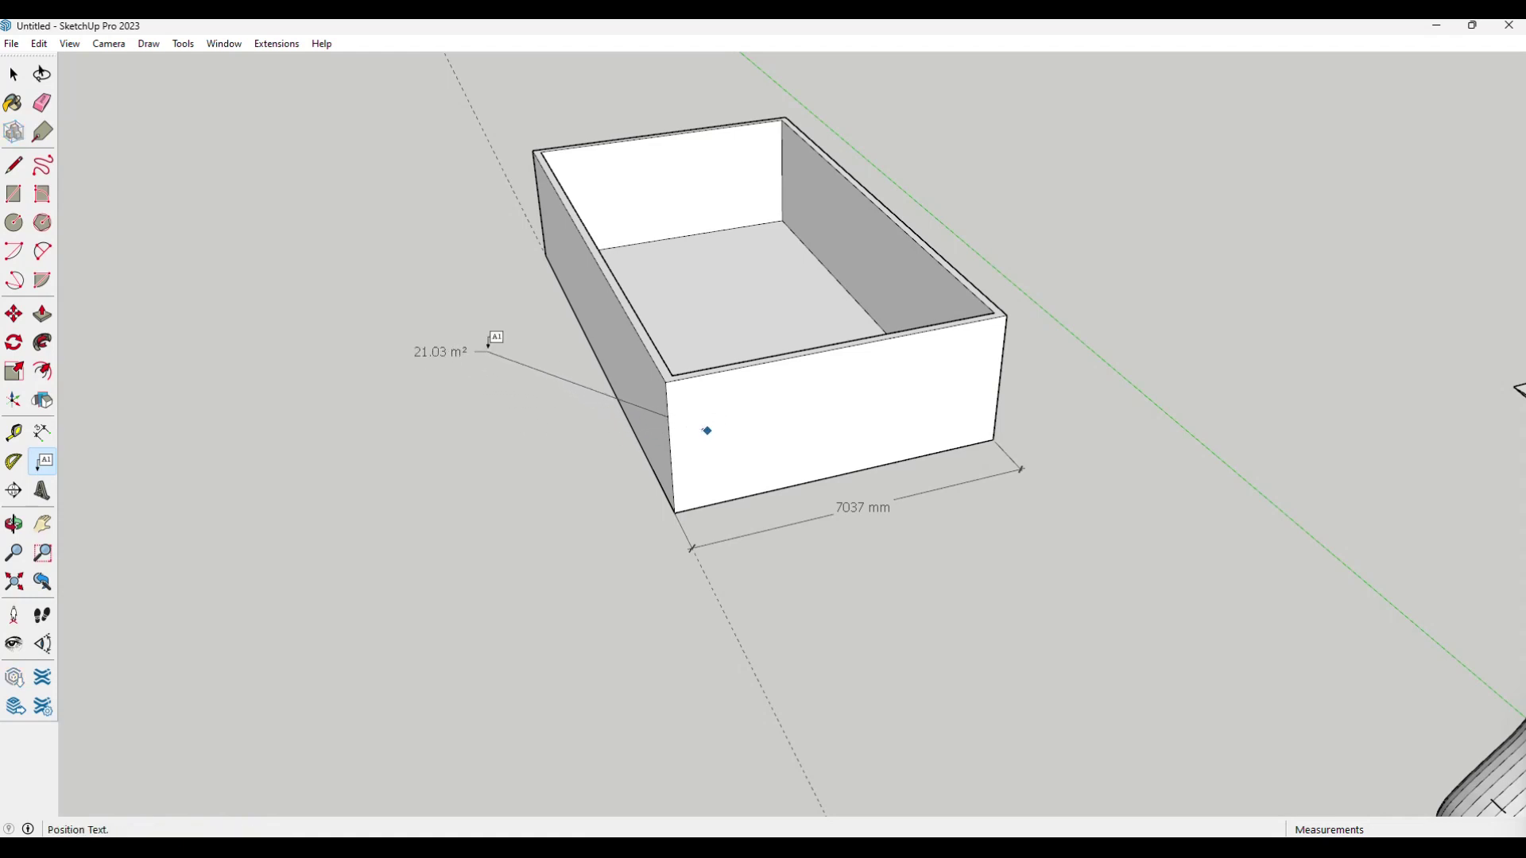
left_click(487, 347)
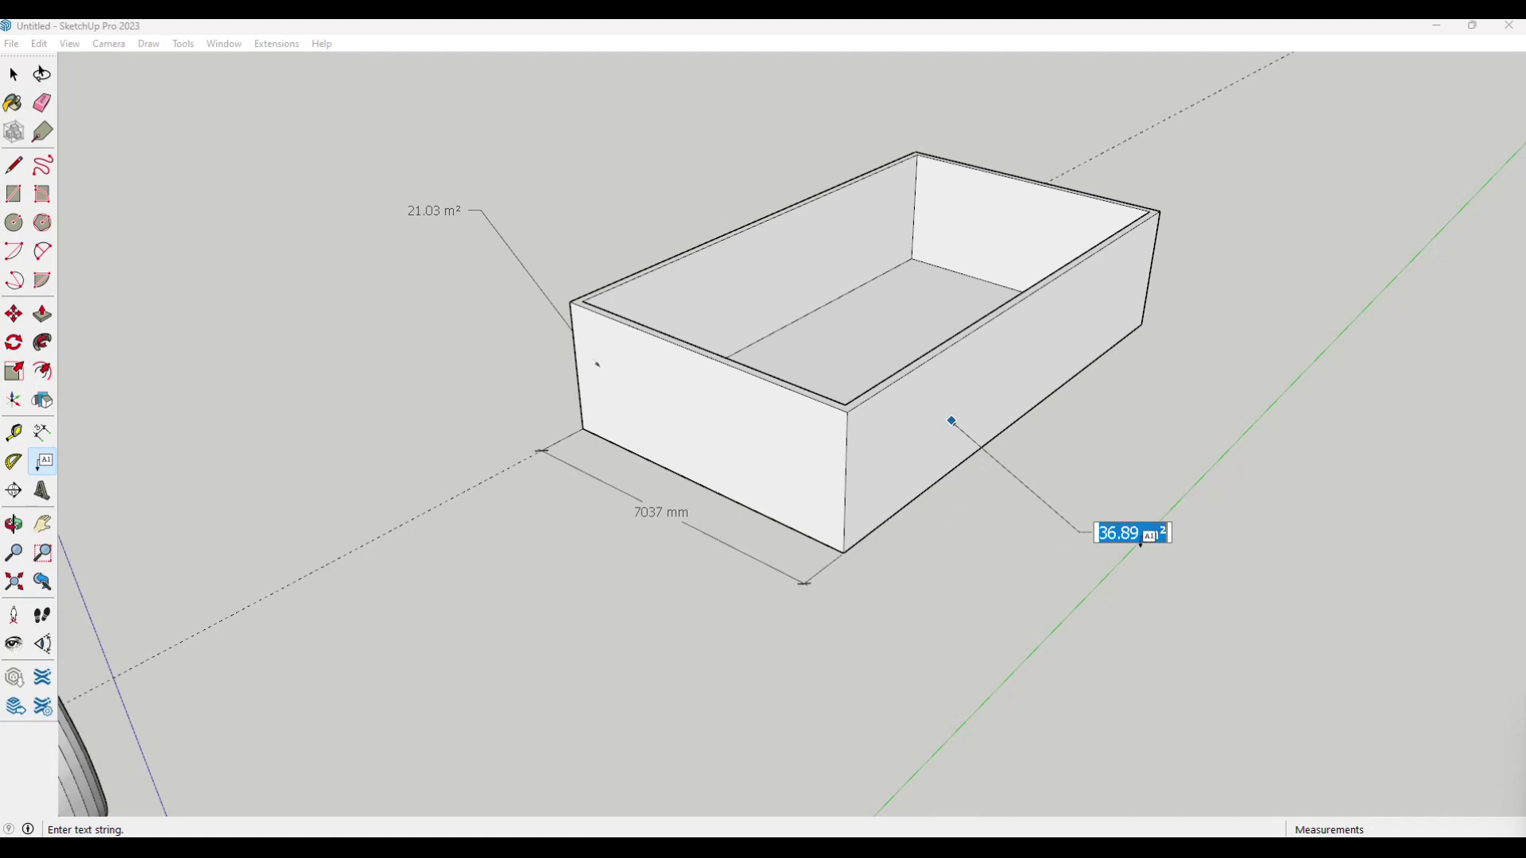
- Replace the default area text of the long outer wall's leader label with "text length"
type("as")
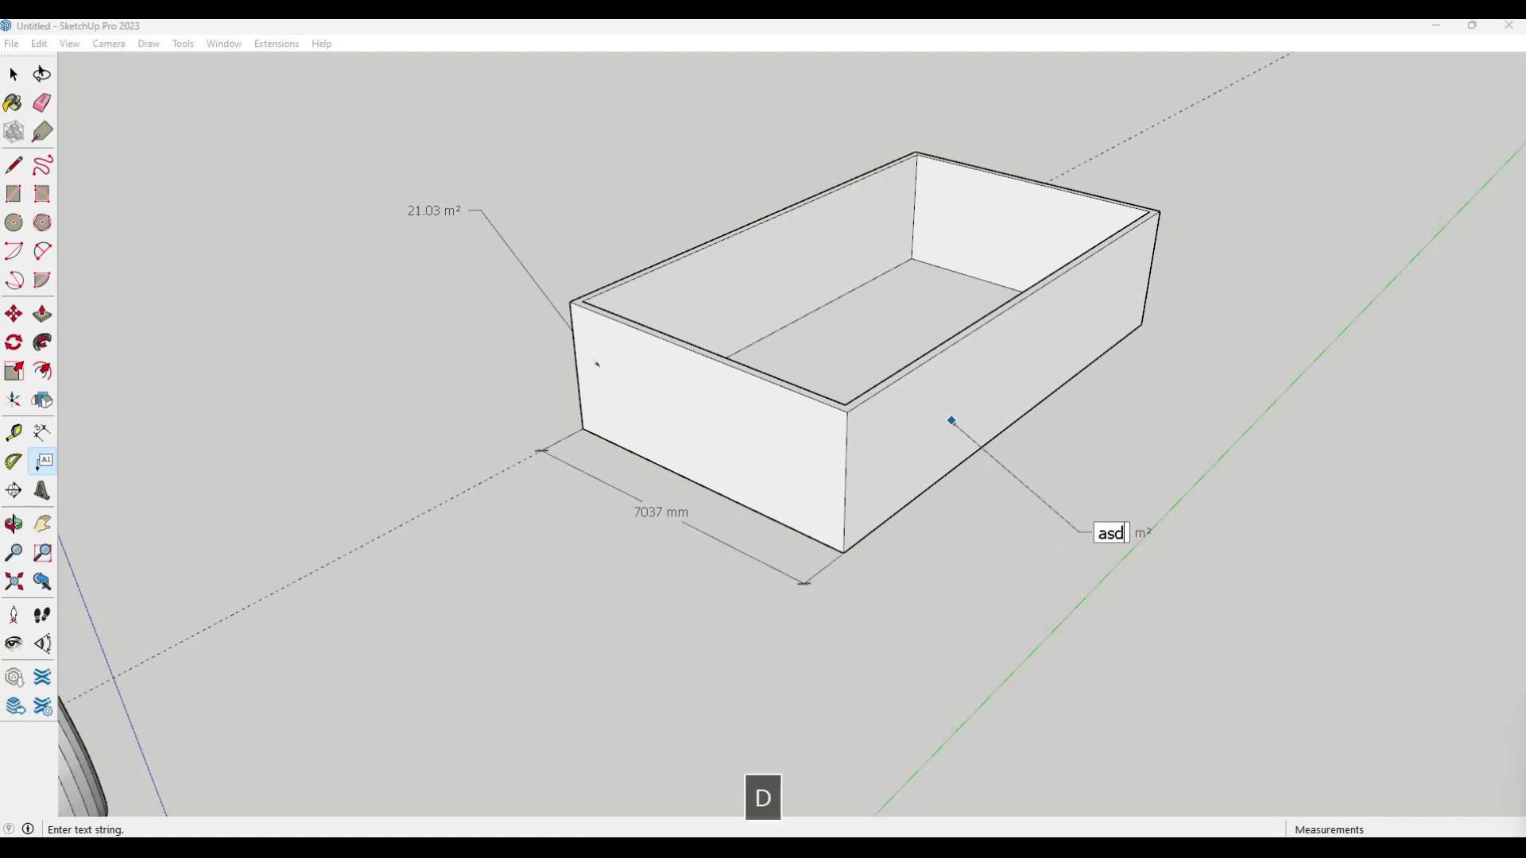
type("d")
key("BackSpace")
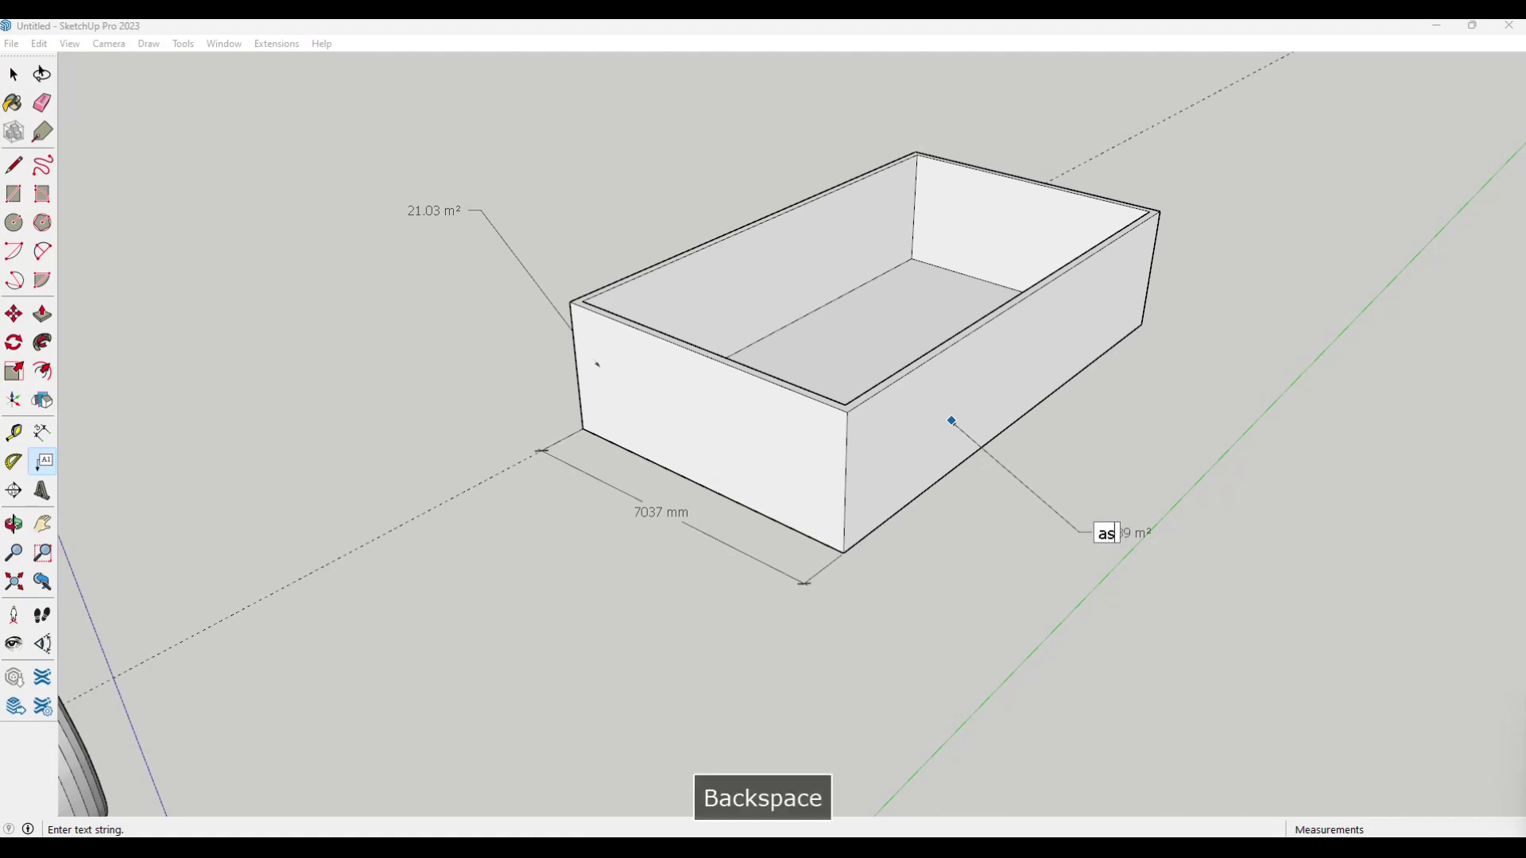
type("text")
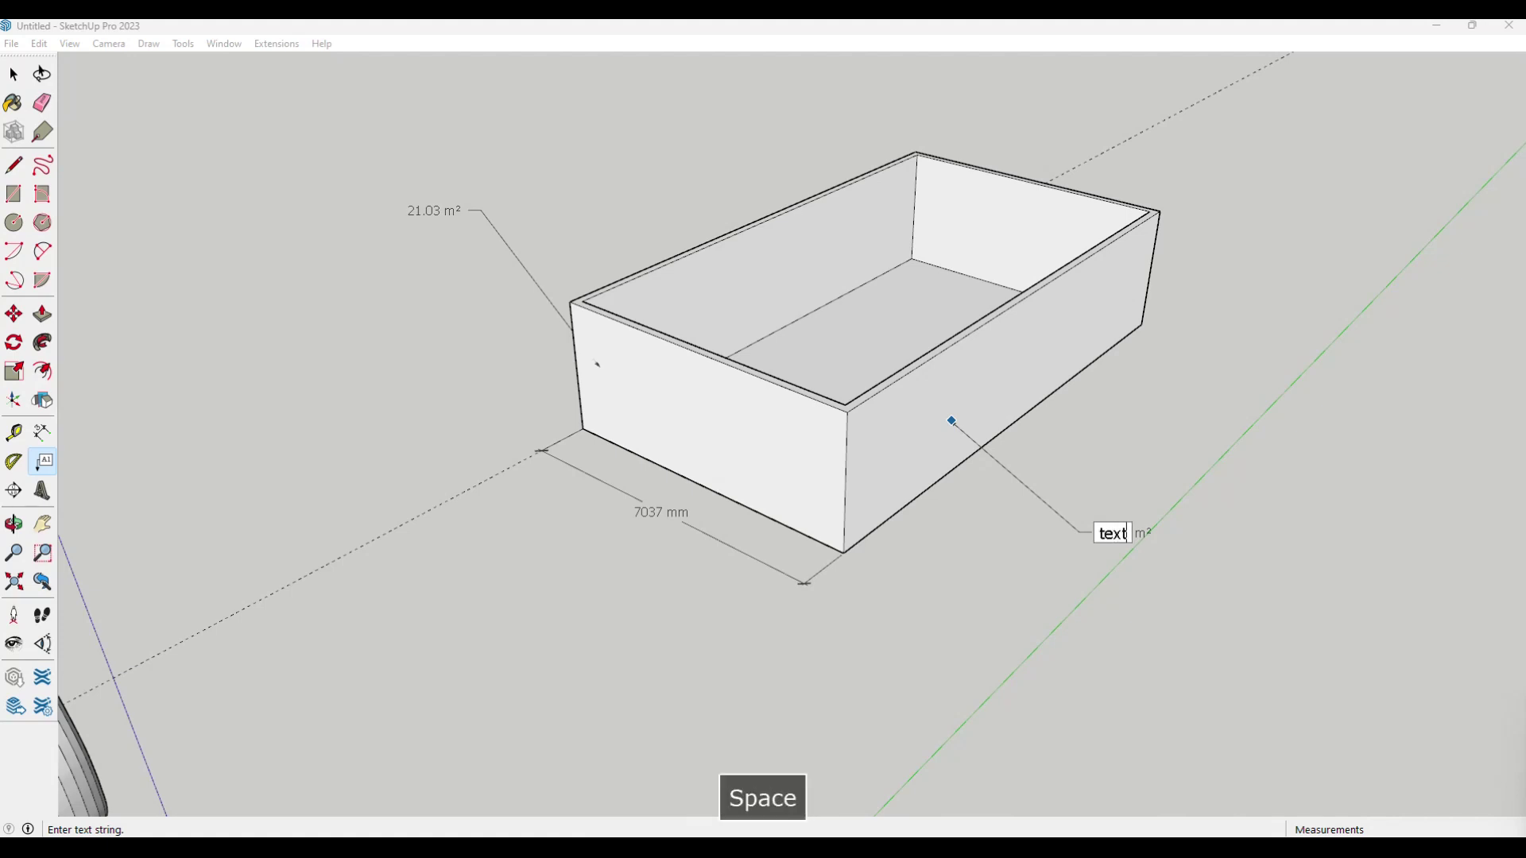
type(" length")
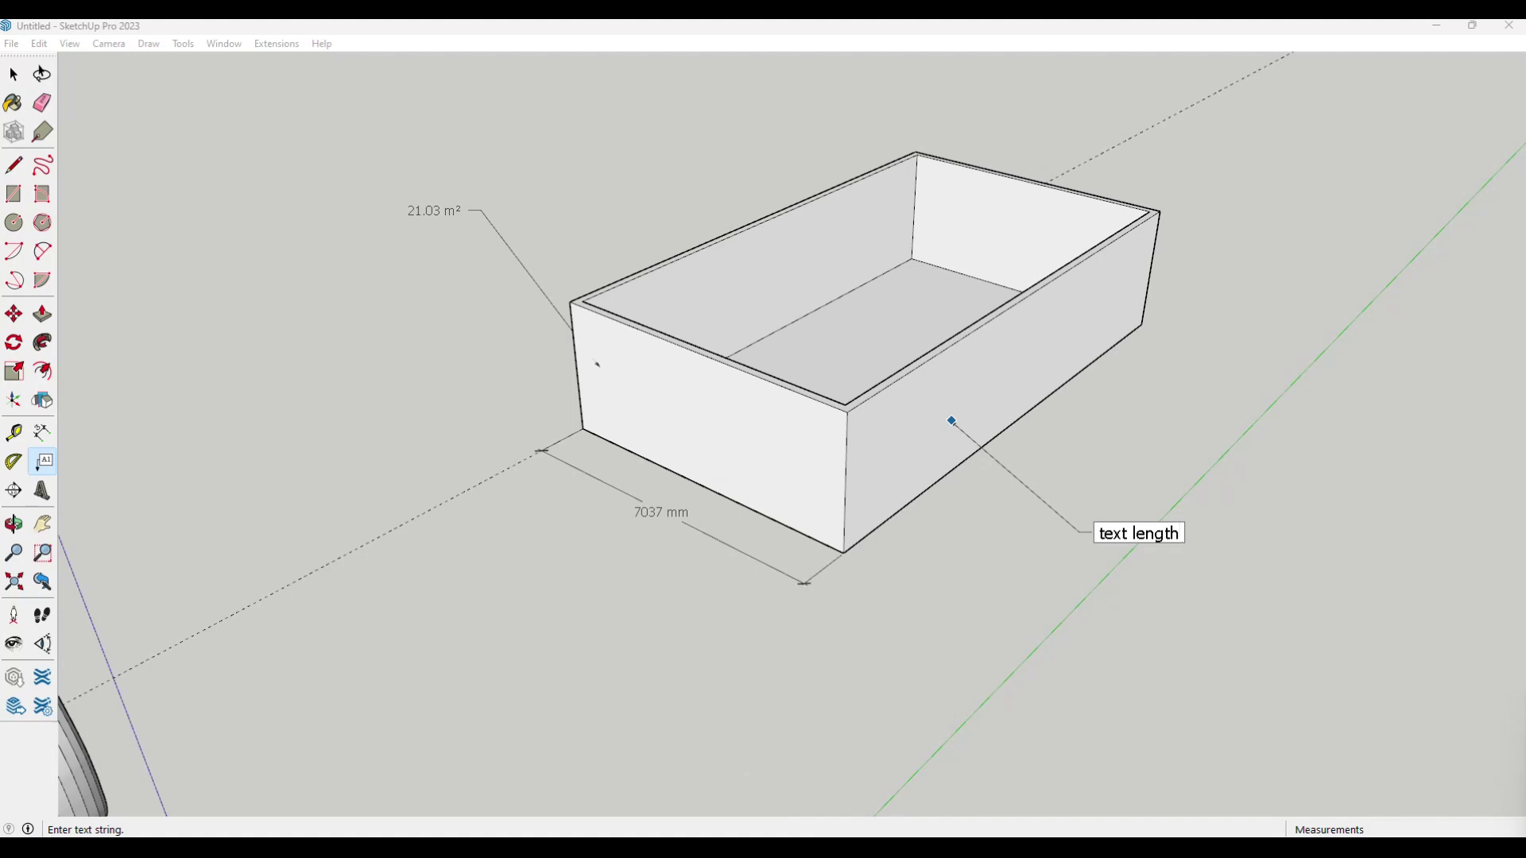
key("Return")
key("Return")
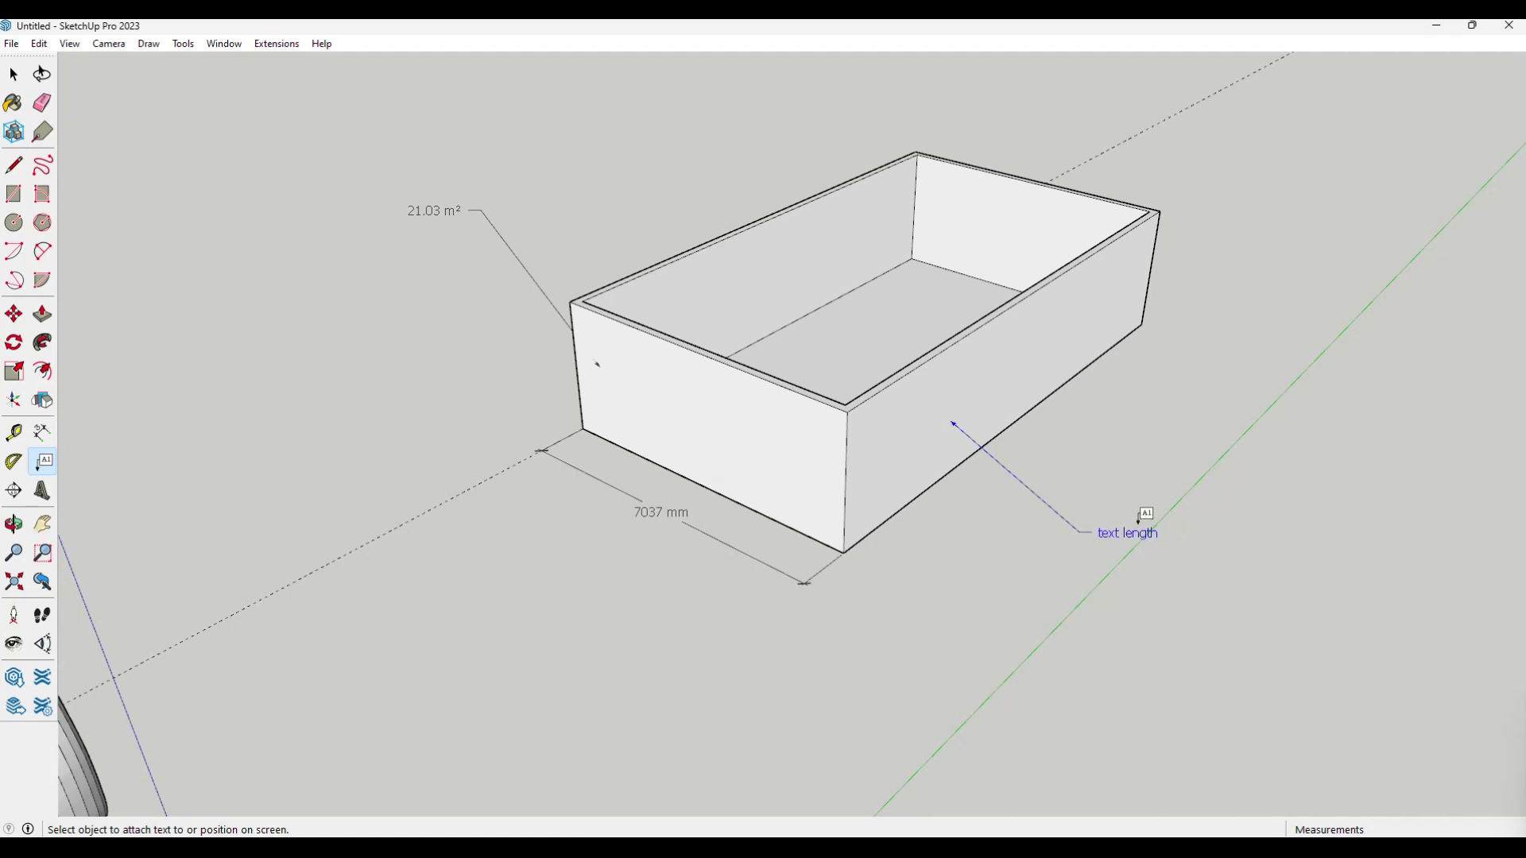
- Place a section plane on the box's short outer wall, keeping the name Section 1 and symbol 1
left_click(14, 493)
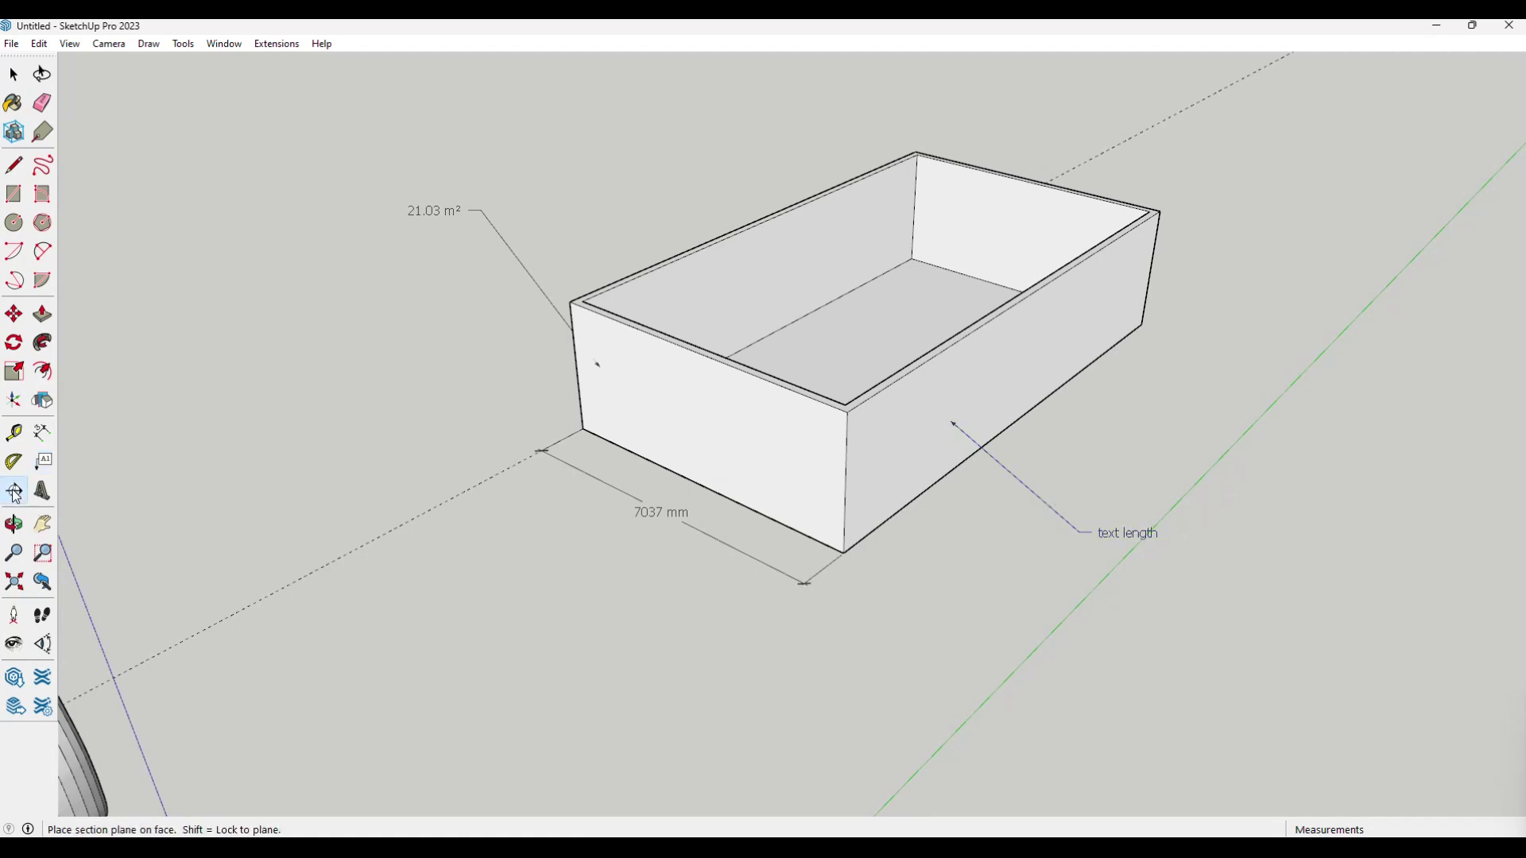
left_click(658, 416)
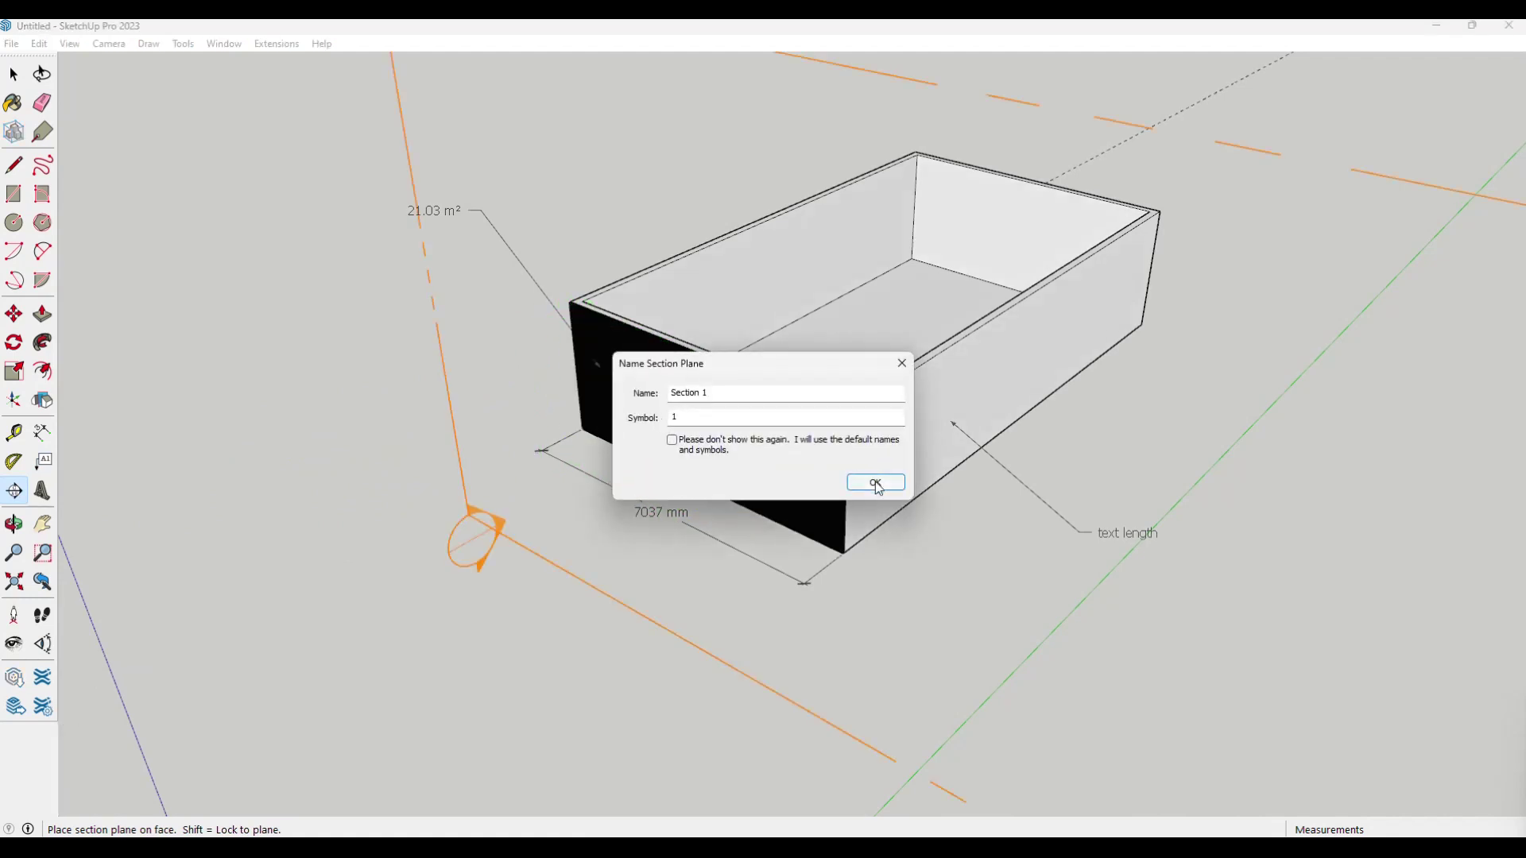
key("Return")
- Move the section plane about 4502 mm so that it cuts across the box between its two short walls
left_click(13, 315)
left_click(480, 530)
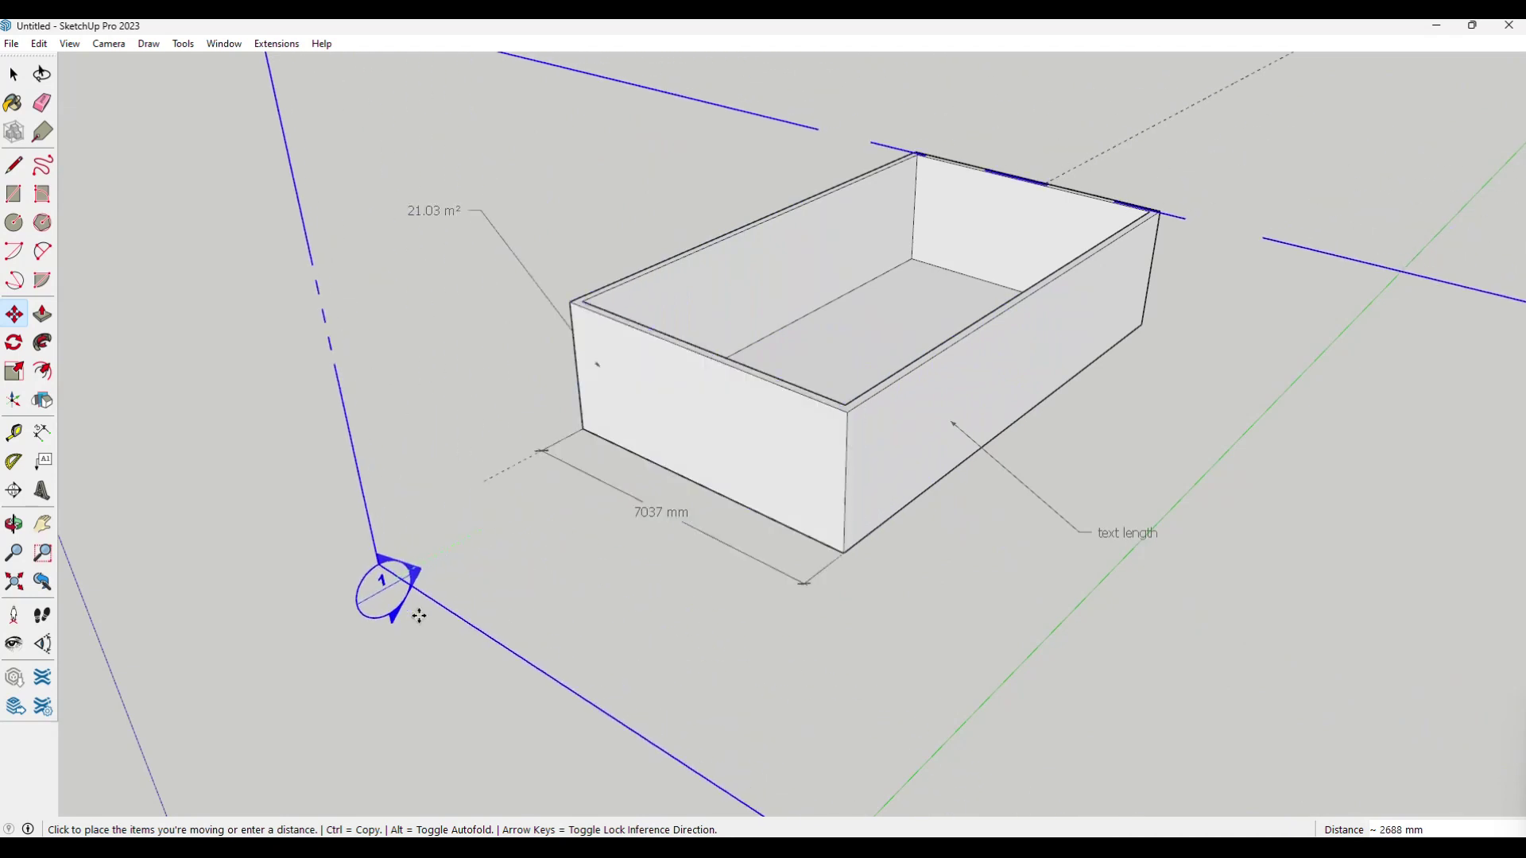
left_click(633, 494)
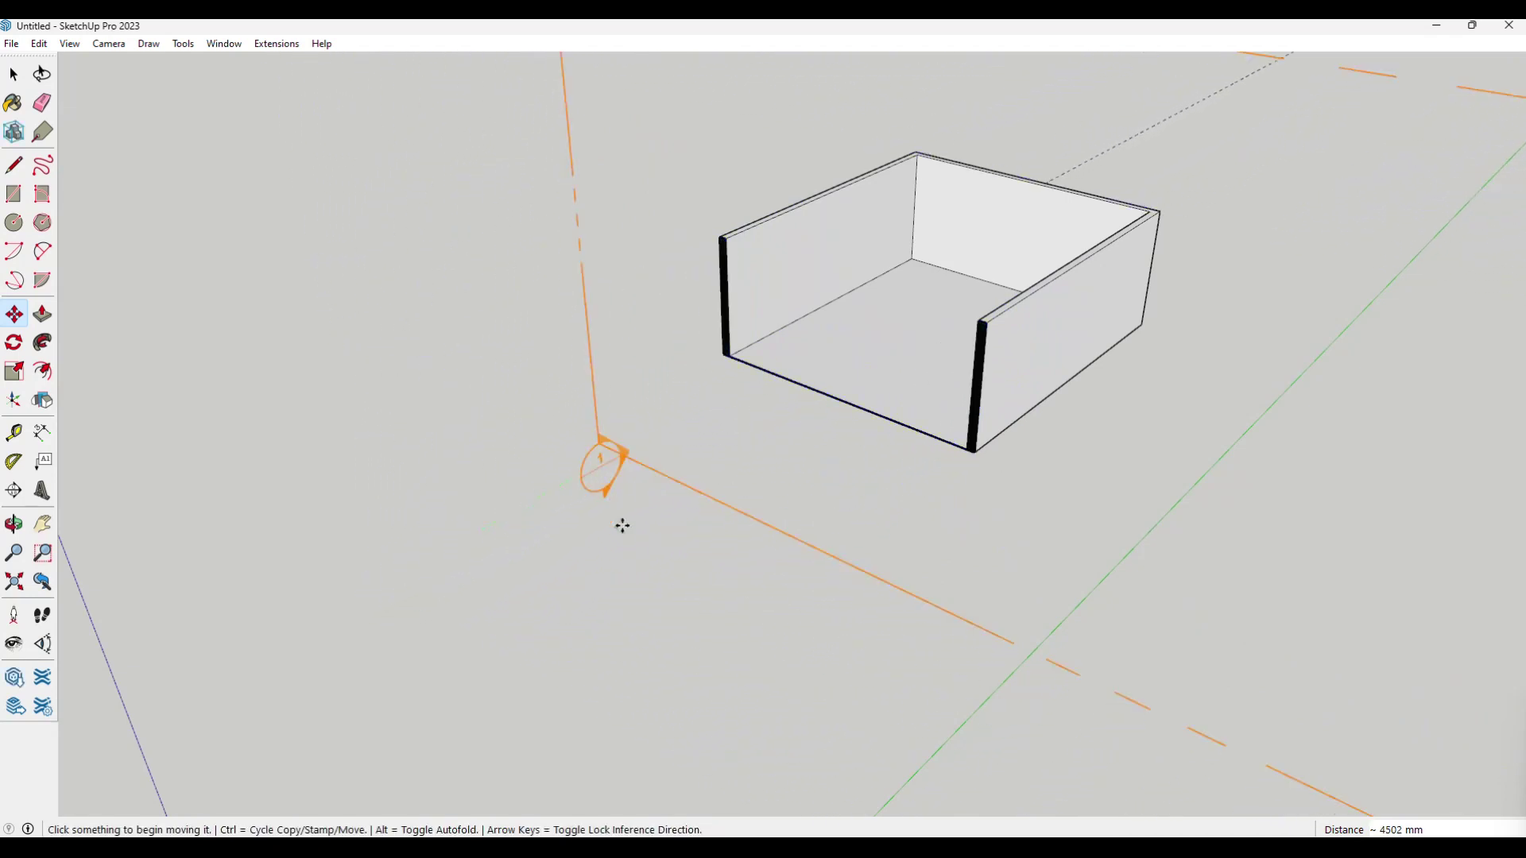
mouse_move(633, 507)
middle_mouse_down()
mouse_move(793, 504)
mouse_move(811, 467)
middle_mouse_up()
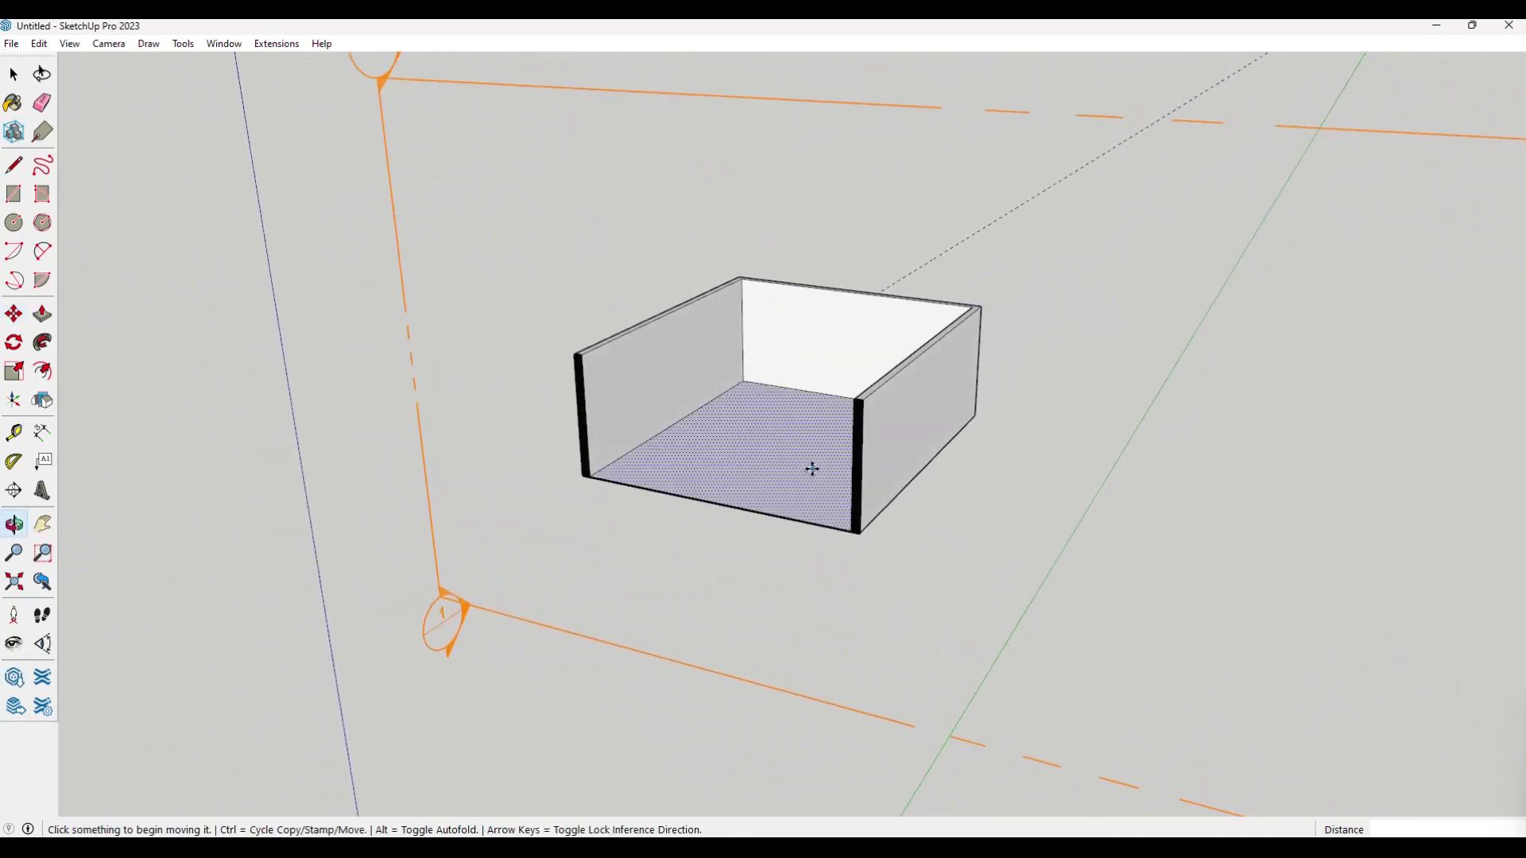
- Display the Section toolbar
scroll(812, 469, "up", 3)
scroll(754, 542, "down", 1)
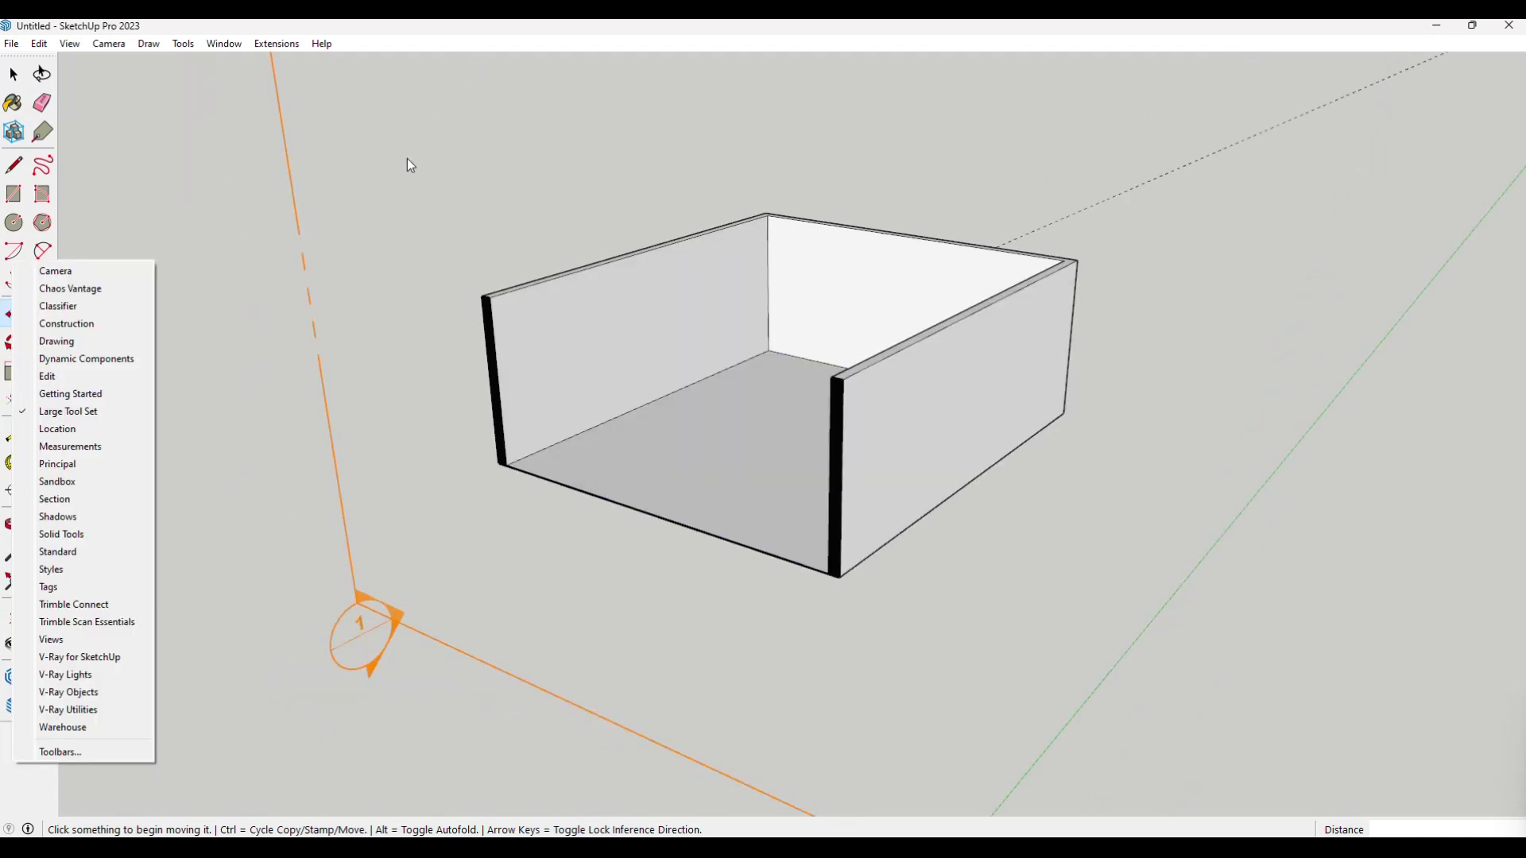
left_click(307, 527)
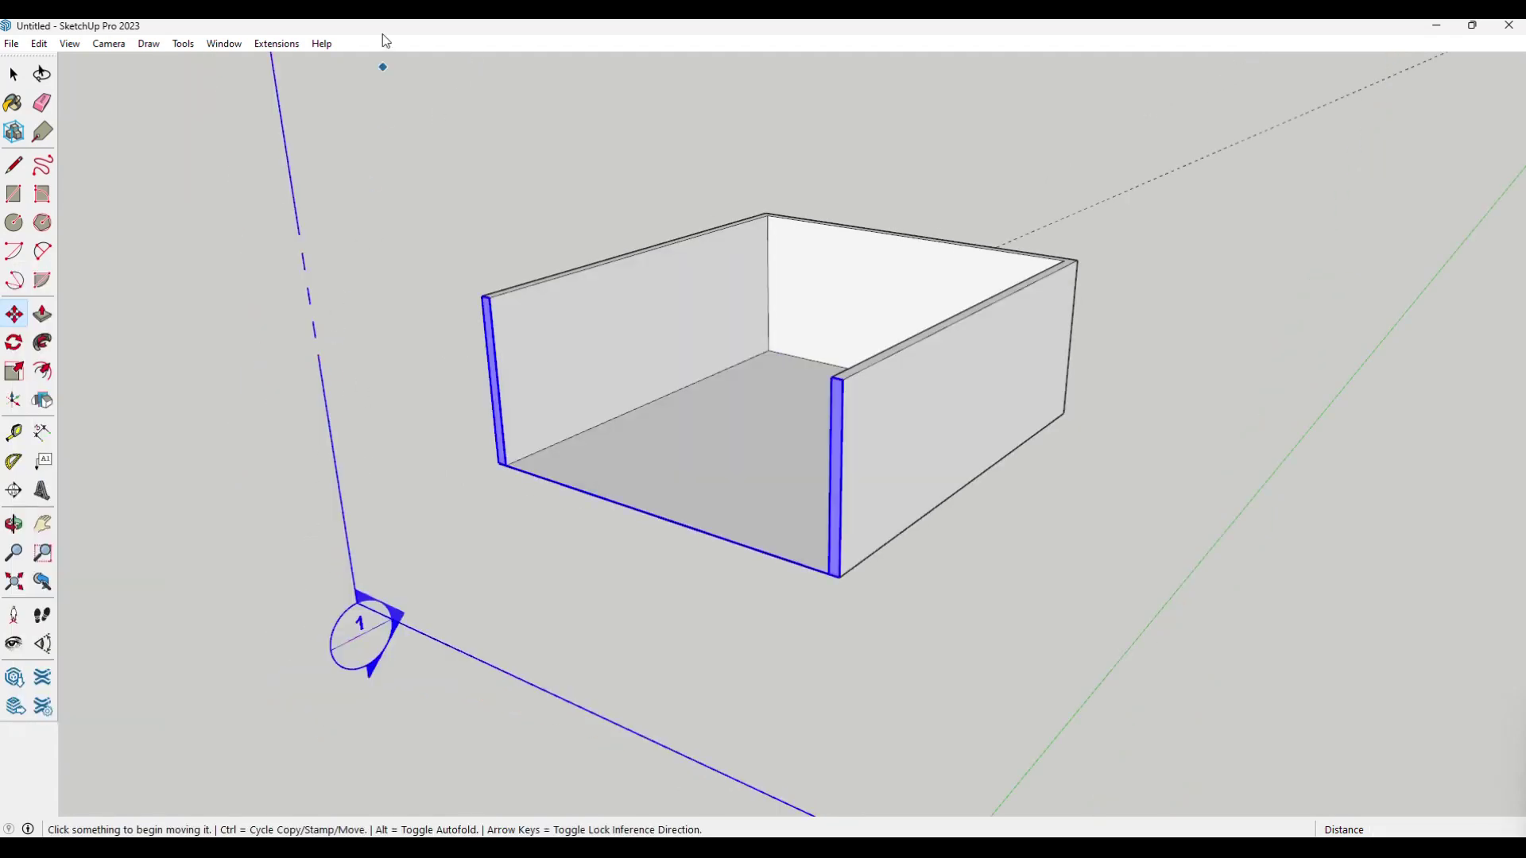
right_click(376, 53)
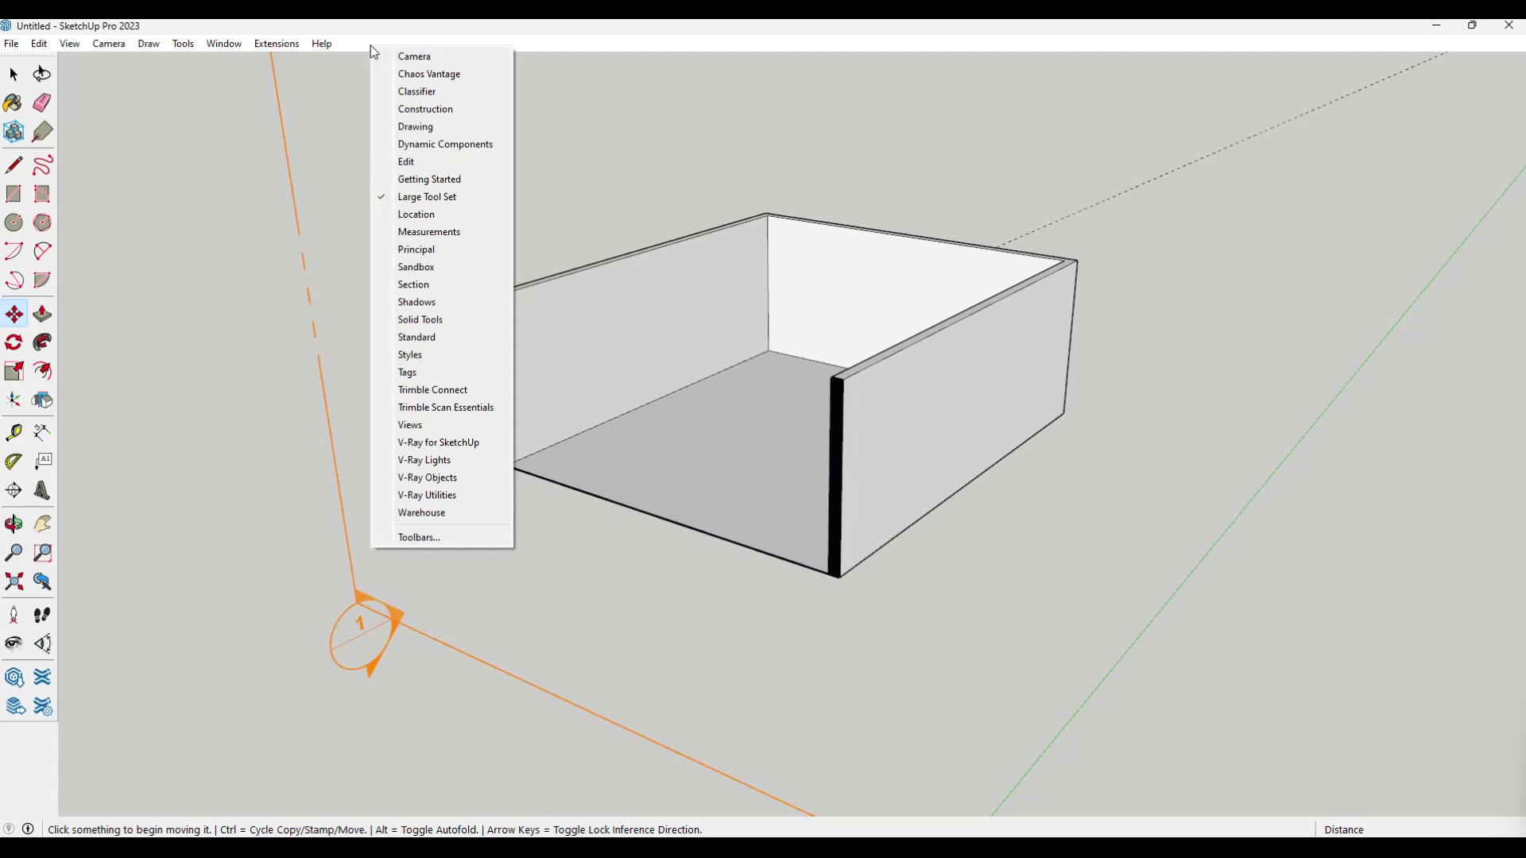
left_click(361, 46)
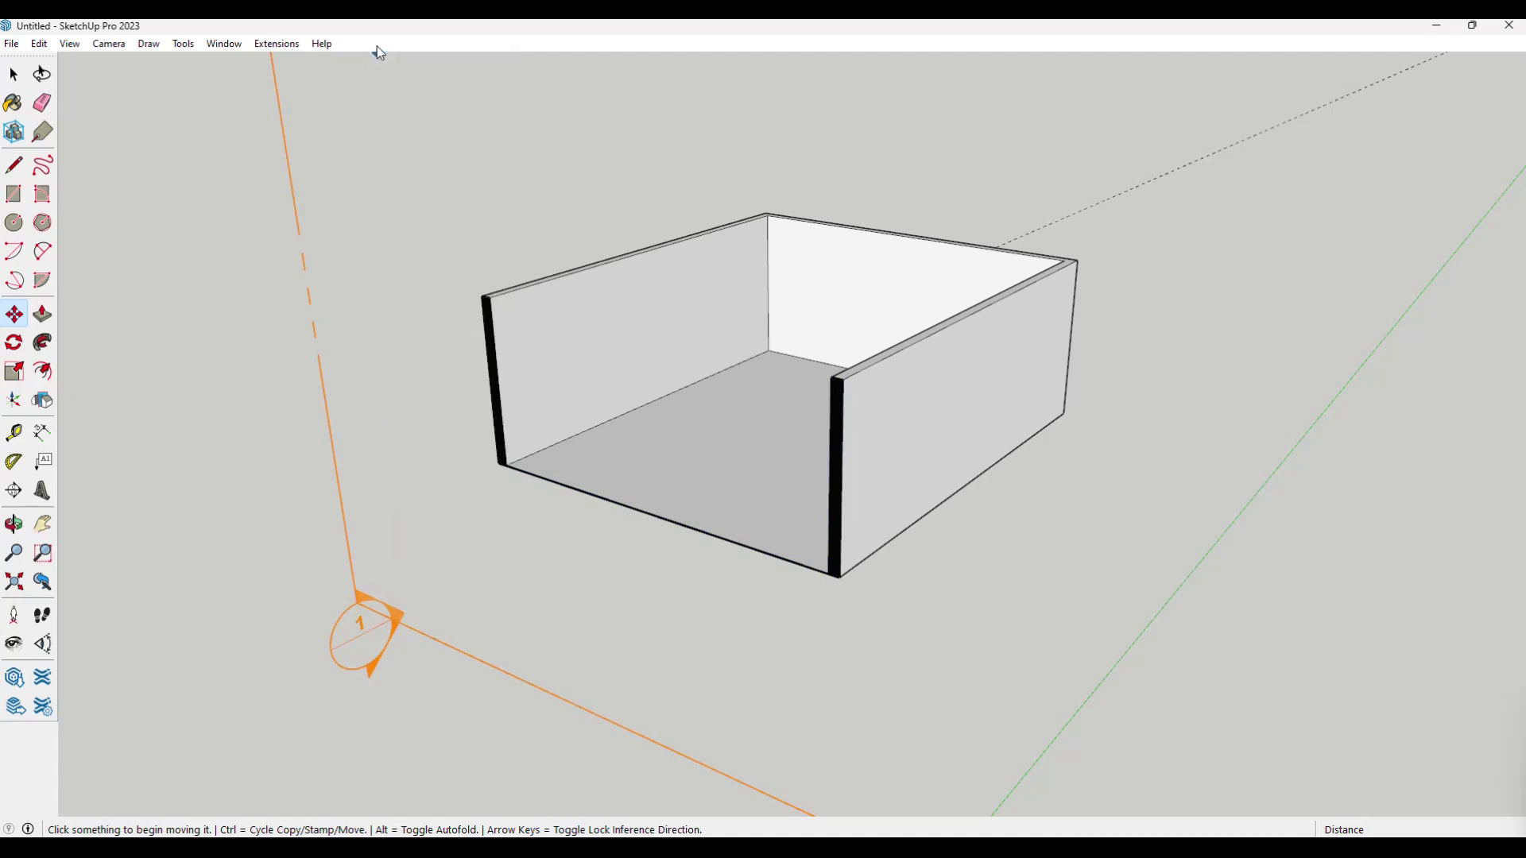
right_click(376, 47)
left_click(461, 286)
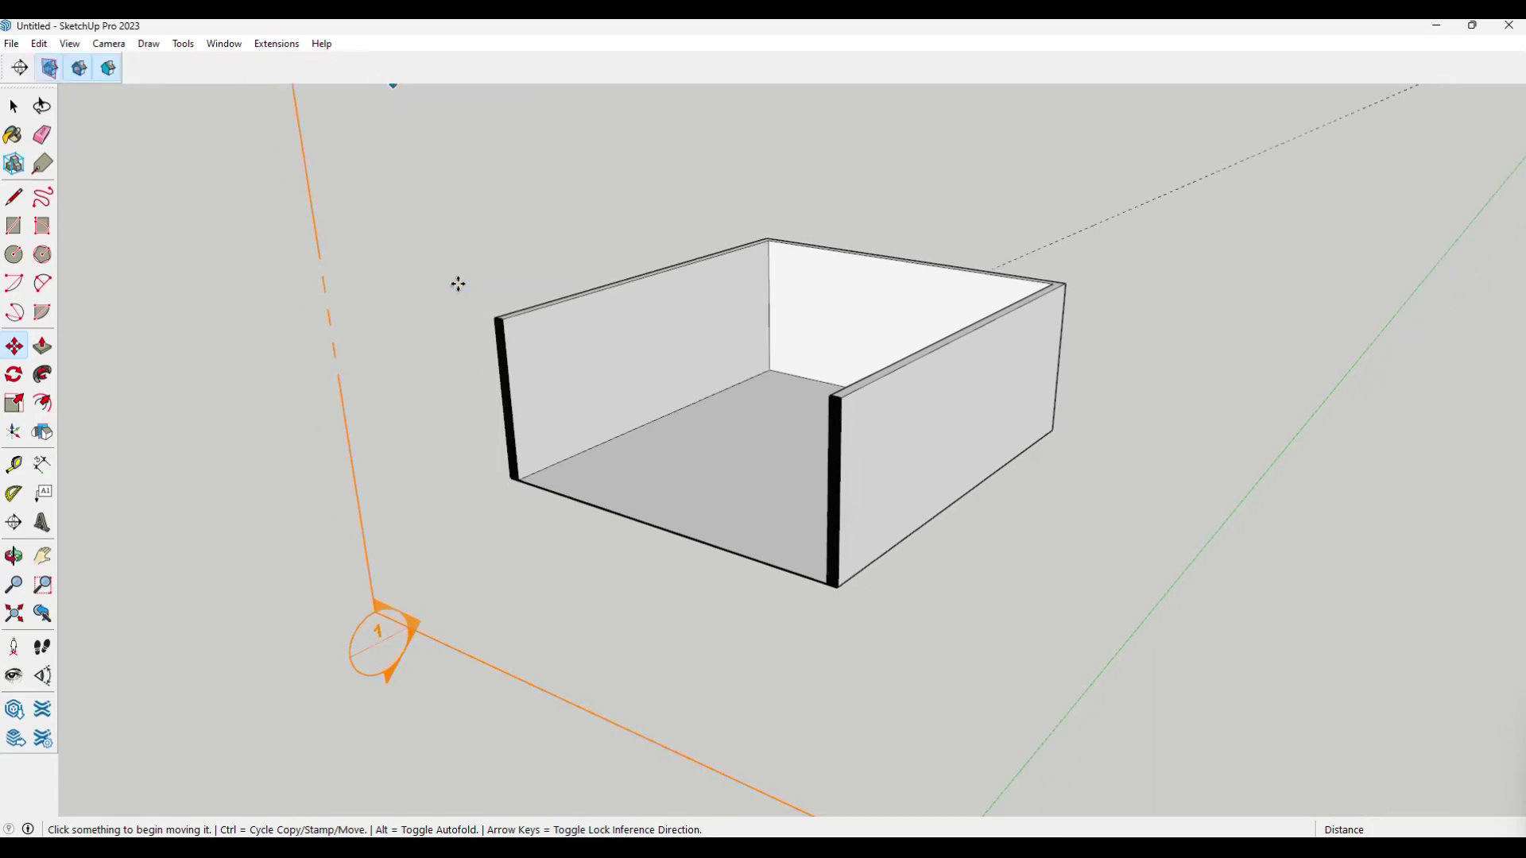
- Toggle the visibility of the section plane off and on several times, leaving it shown around the cut box
left_click(49, 70)
left_click(50, 69)
left_click(50, 69)
left_click(50, 69)
left_click(50, 70)
left_click(50, 69)
- Toggle the active section cut off and on to compare the whole box with the cut box, leaving the cut on
left_click(78, 75)
double_click(78, 76)
left_click(79, 76)
- Toggle the section fill on the box's cut walls off and on, leaving the fill on
left_click(113, 72)
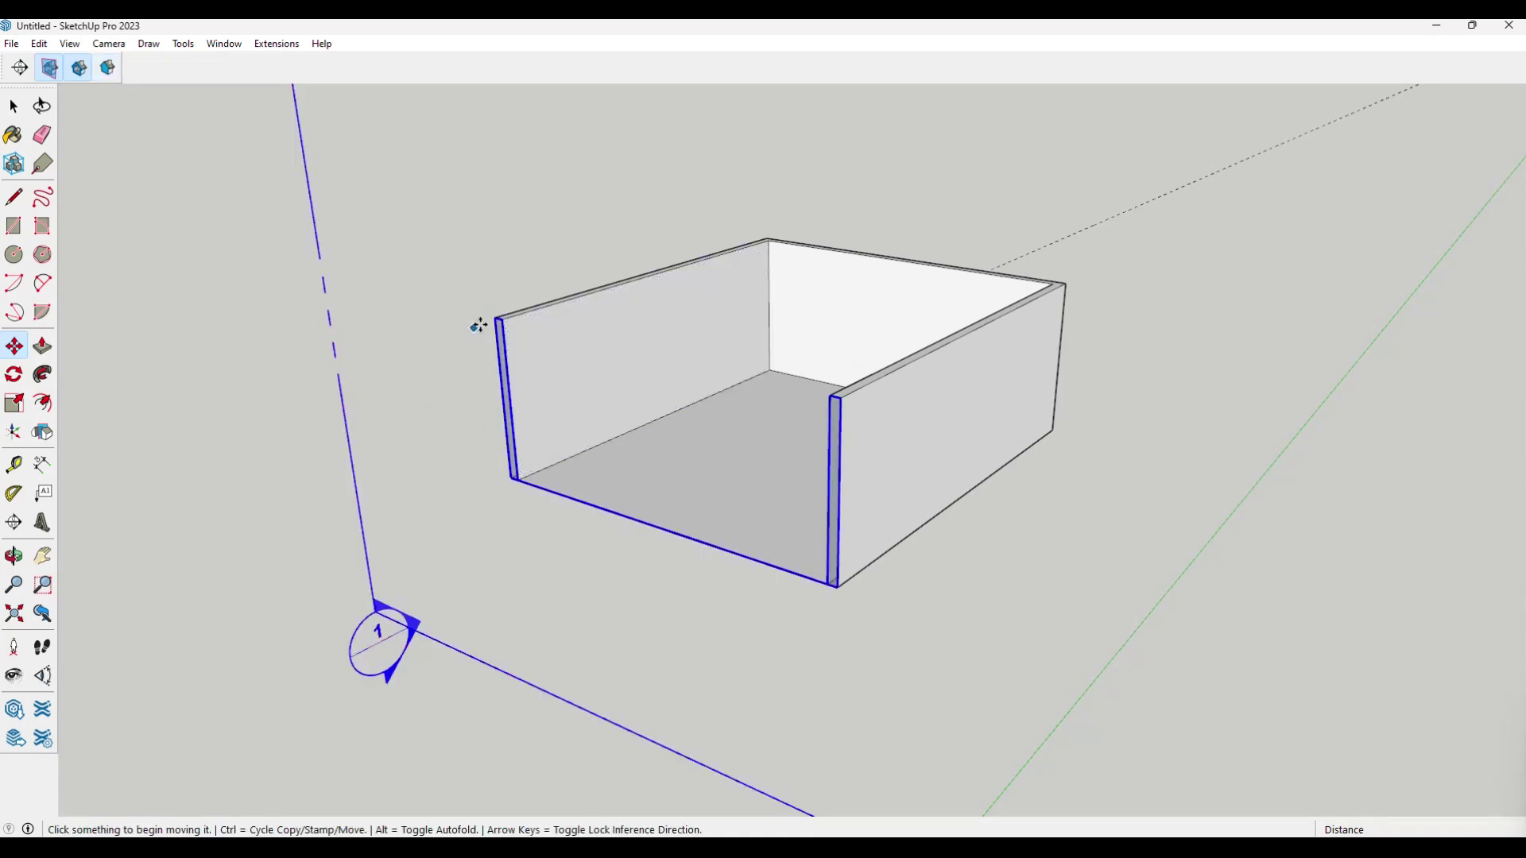
left_click(109, 73)
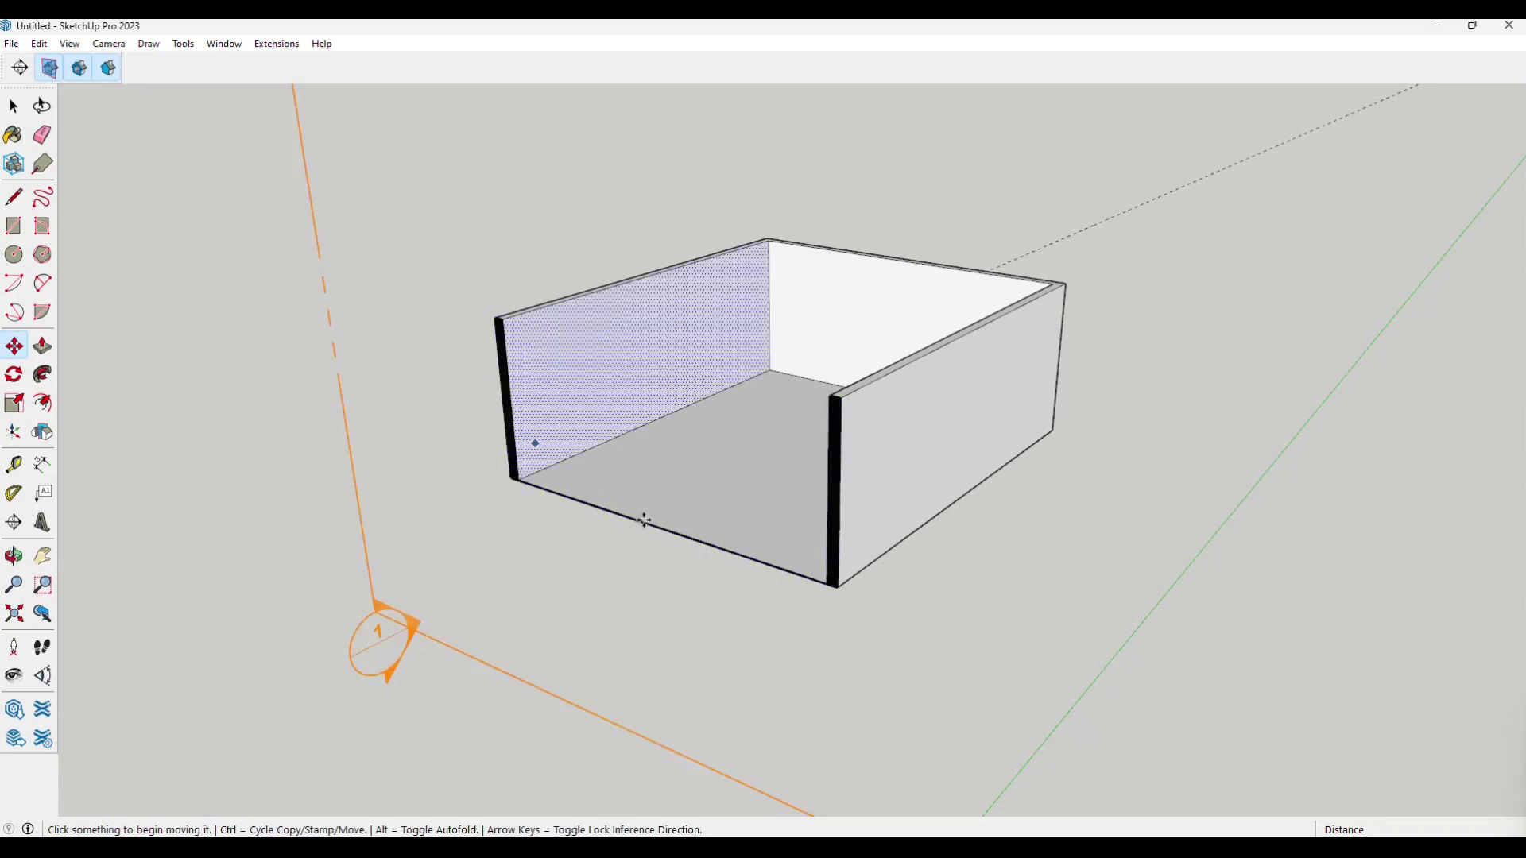
left_click(109, 70)
left_click(109, 70)
- Hide the section plane and turn off its cut to view the whole box, and restore both displays
left_click(48, 70)
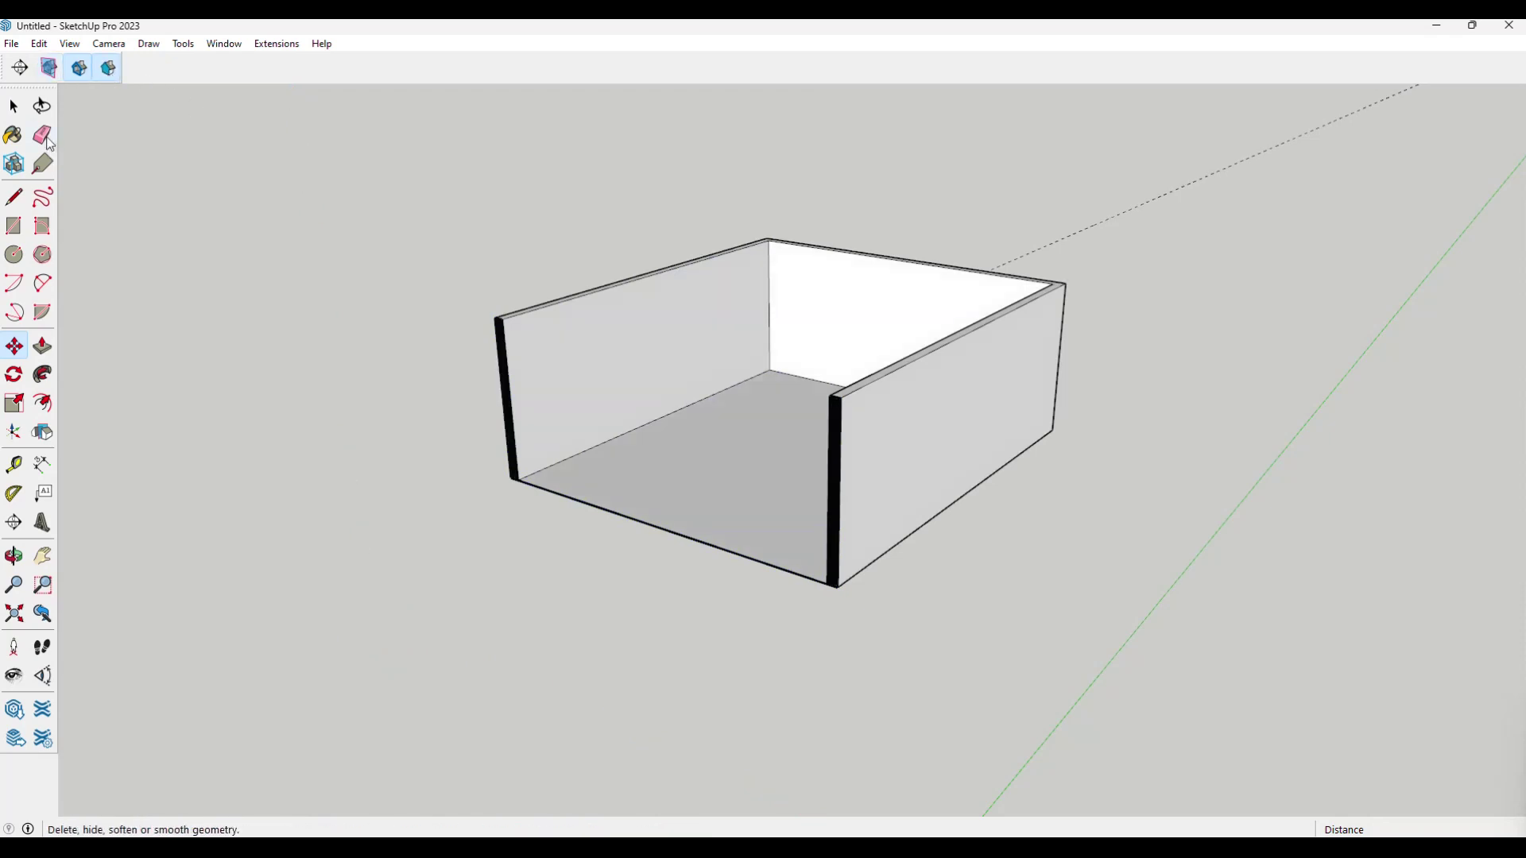
left_click(51, 73)
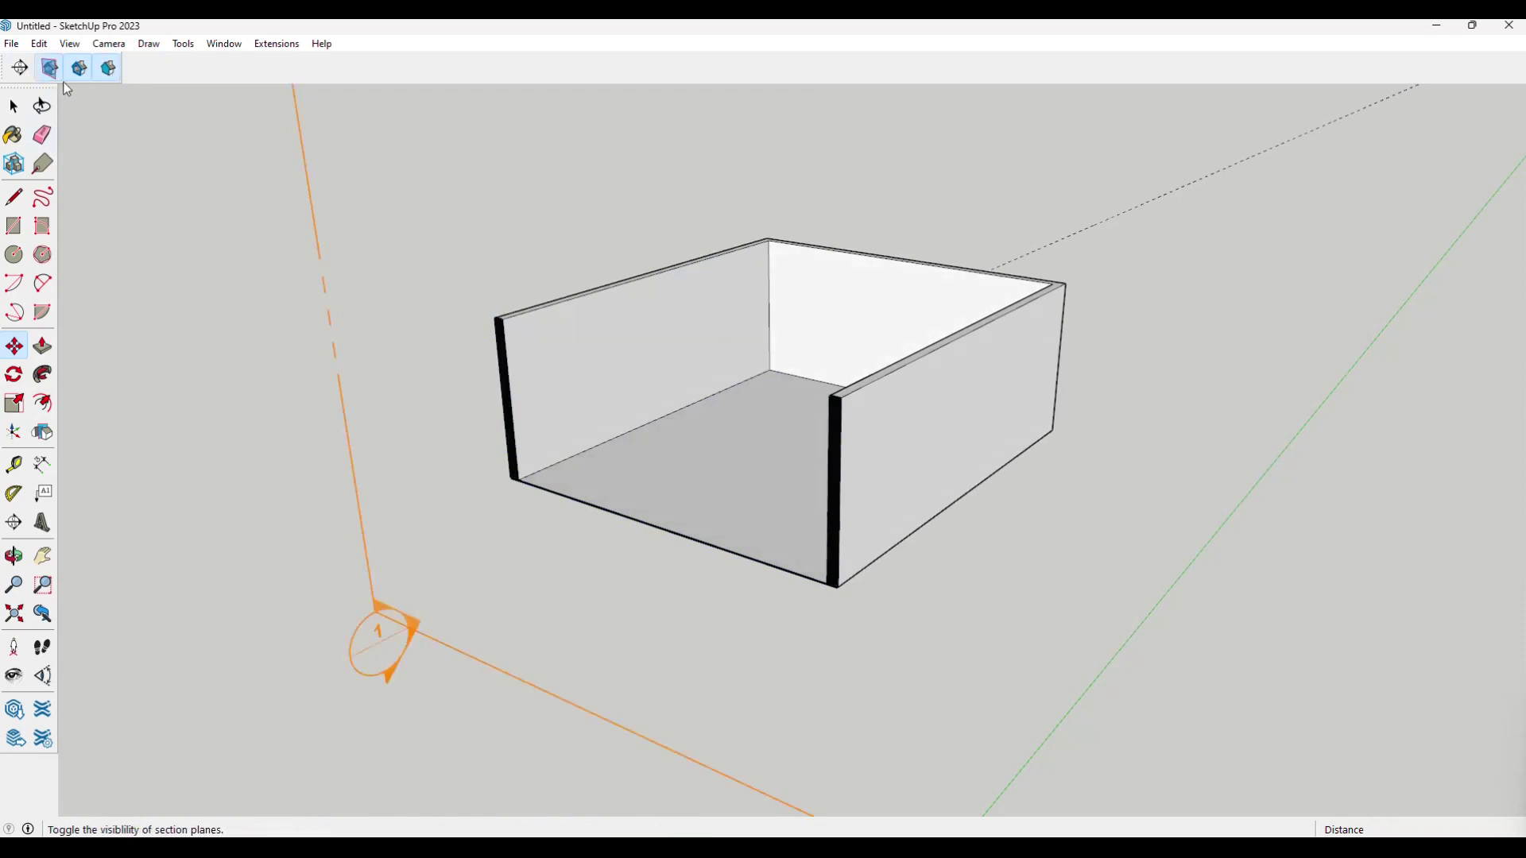
left_click(49, 72)
left_click(78, 70)
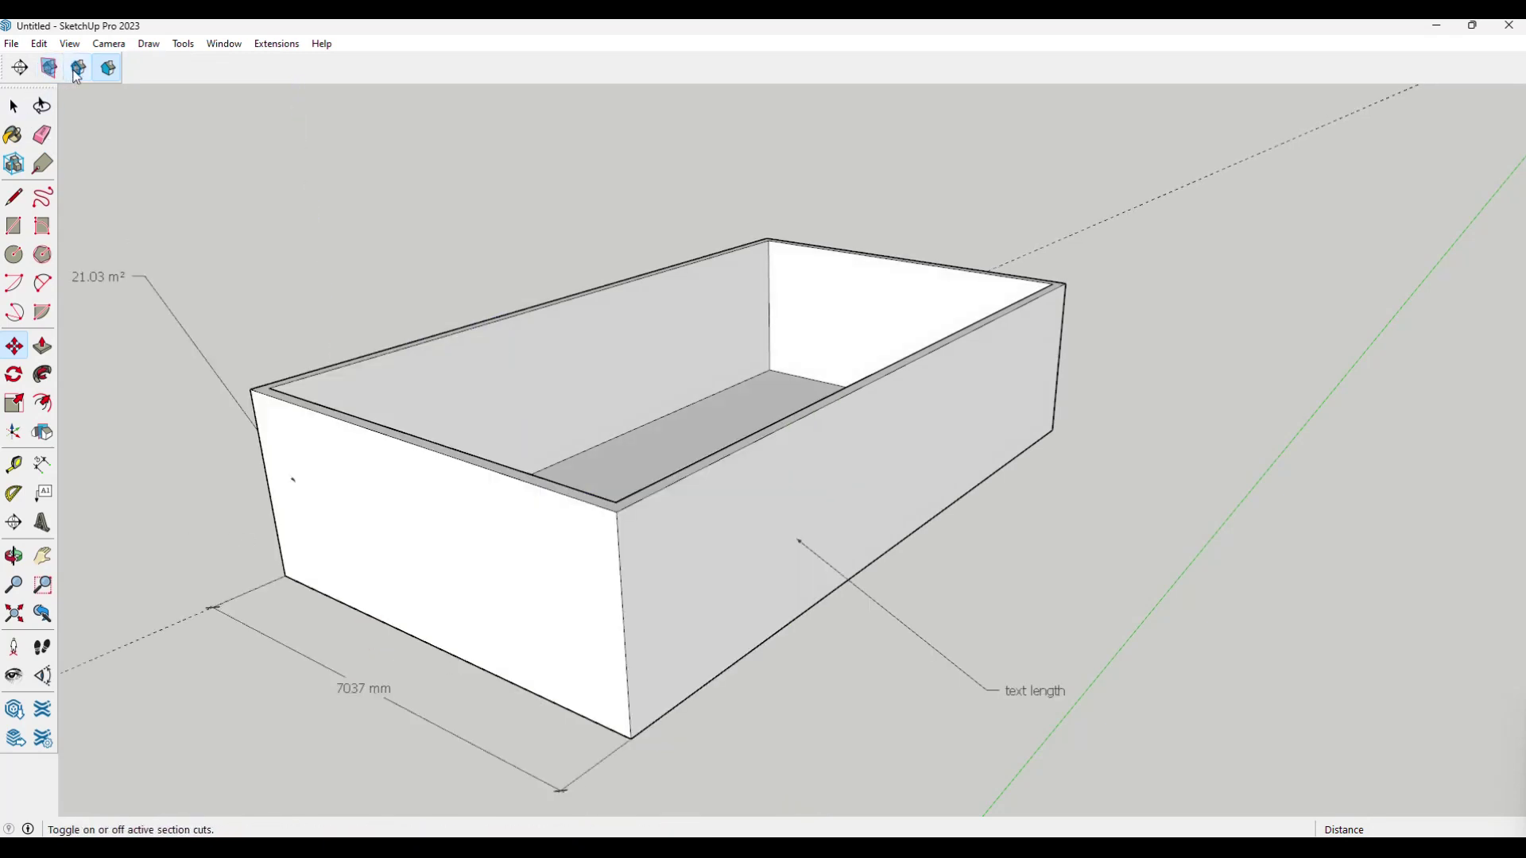
middle_click_drag(198, 302, 394, 371)
scroll(395, 370, "down", 3)
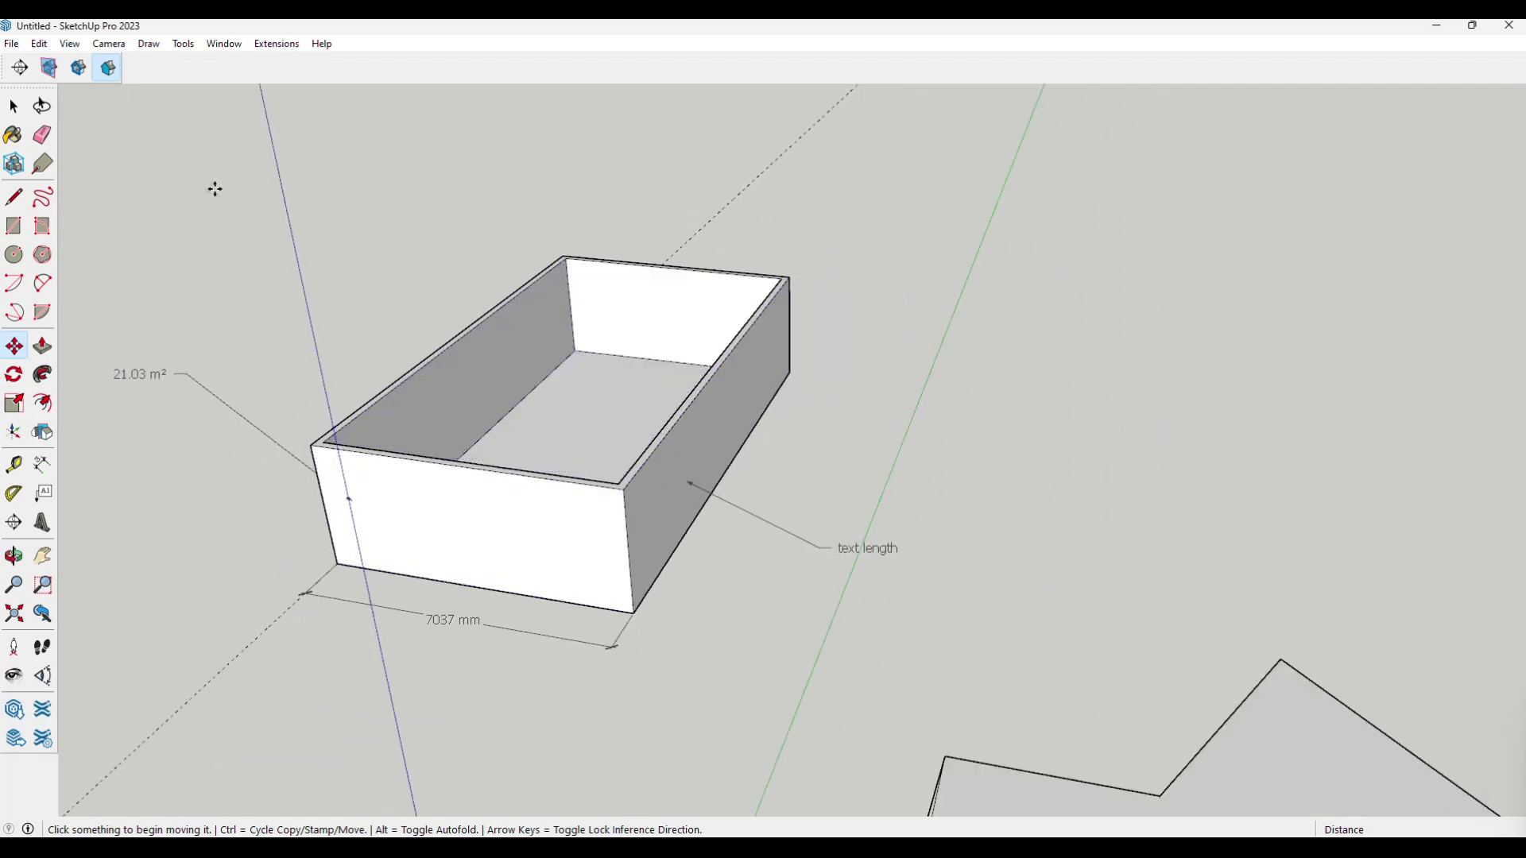
left_click(49, 70)
left_click(78, 69)
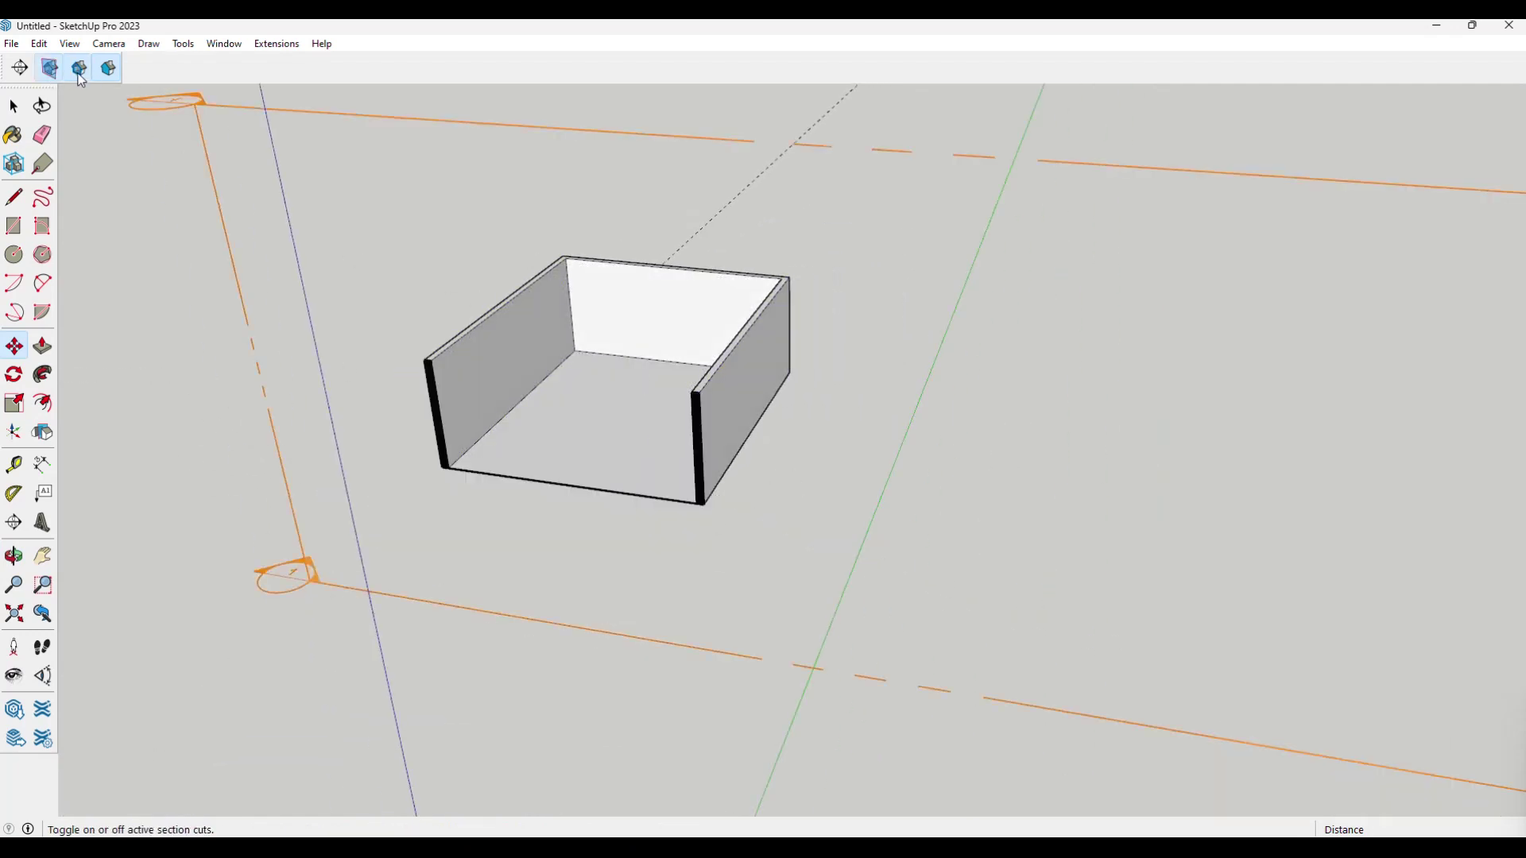
- Delete the section plane that cuts across the box
key("v")
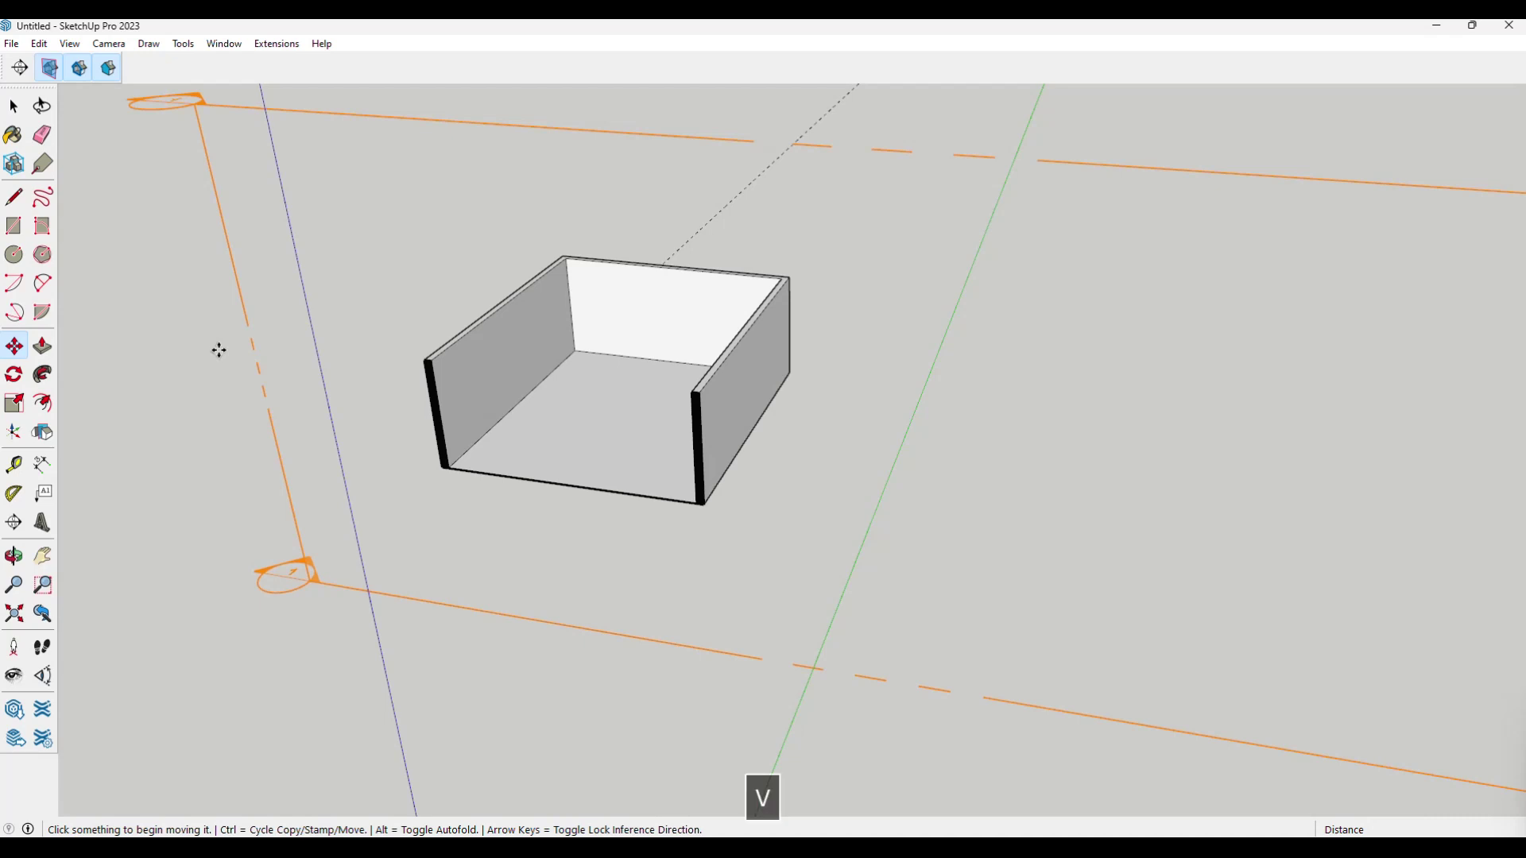
key("space")
left_click(210, 183)
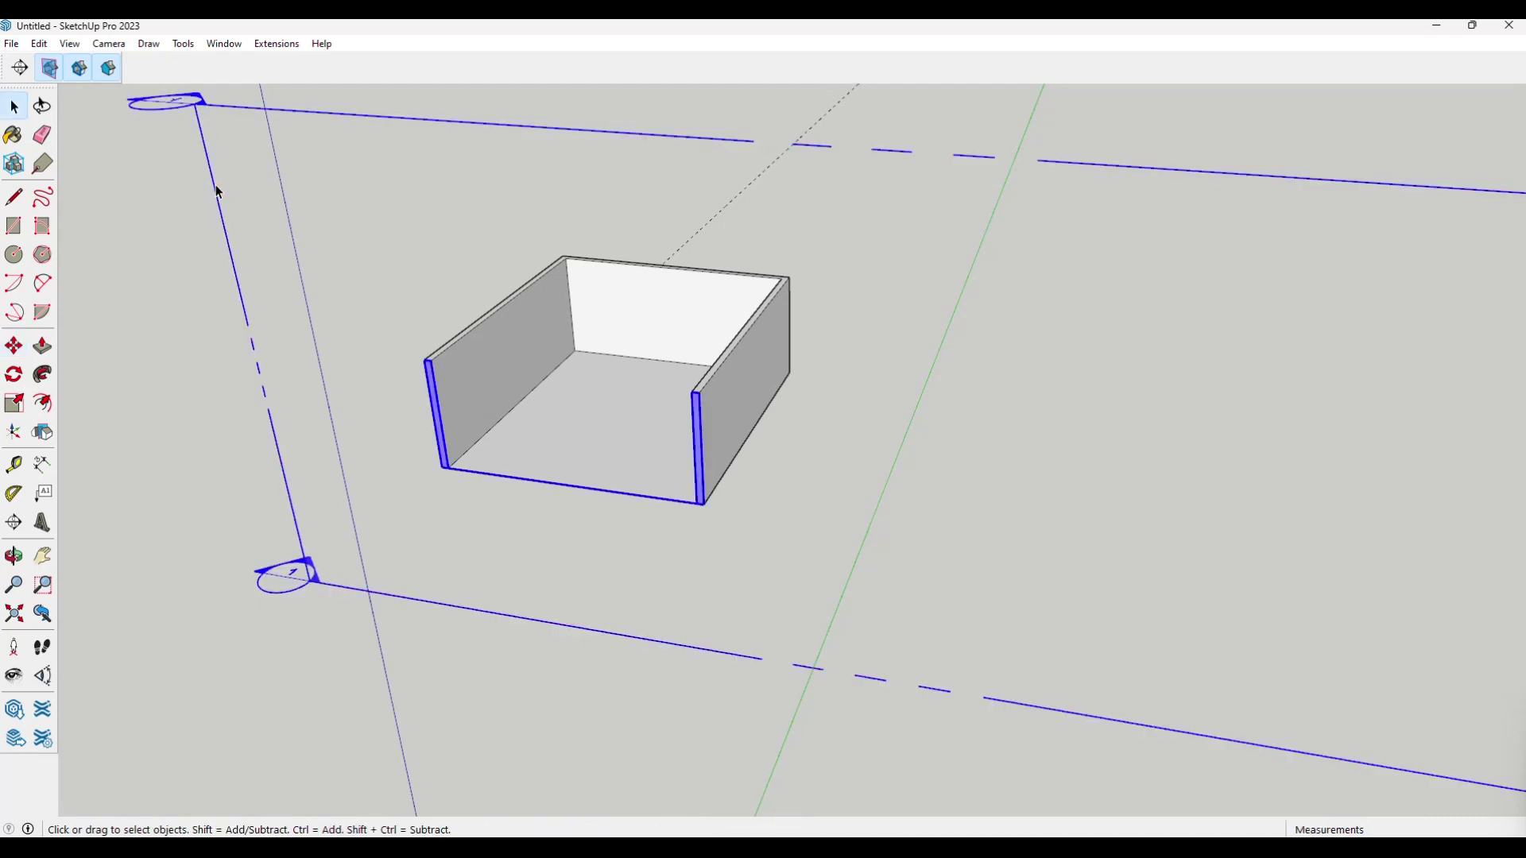
key("Delete")
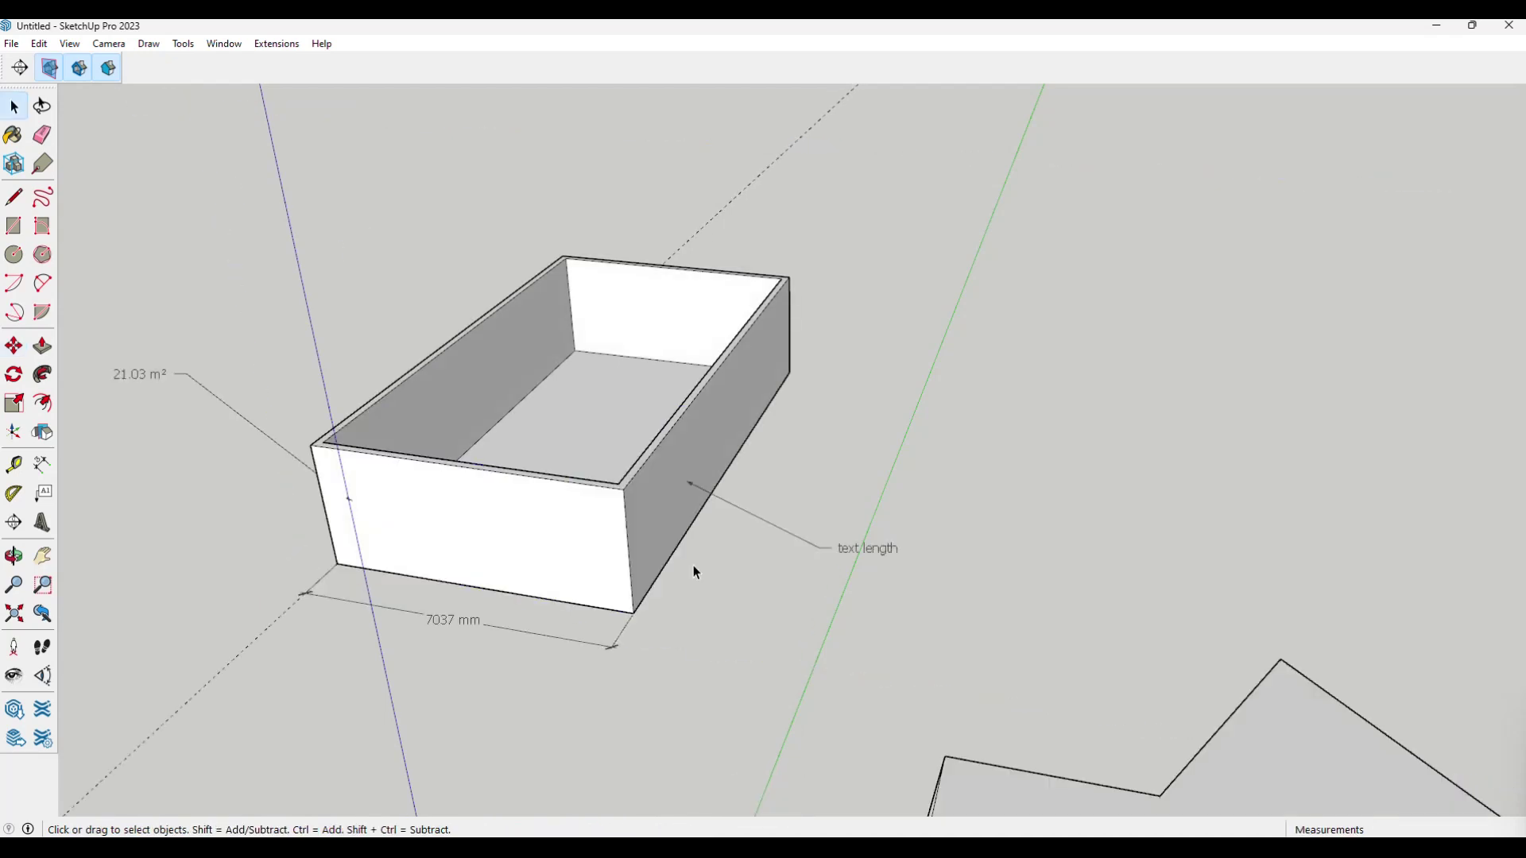
- Examine the box, the curved pipe and the faceted solid together from several viewing angles
middle_click_drag(404, 561, 650, 517)
middle_click_drag(824, 545, 629, 593)
middle_click_drag(1284, 635, 1034, 635, "shift")
middle_click_drag(1033, 635, 707, 610)
middle_click_drag(1129, 628, 862, 569, "shift")
scroll(863, 568, "down", 2)
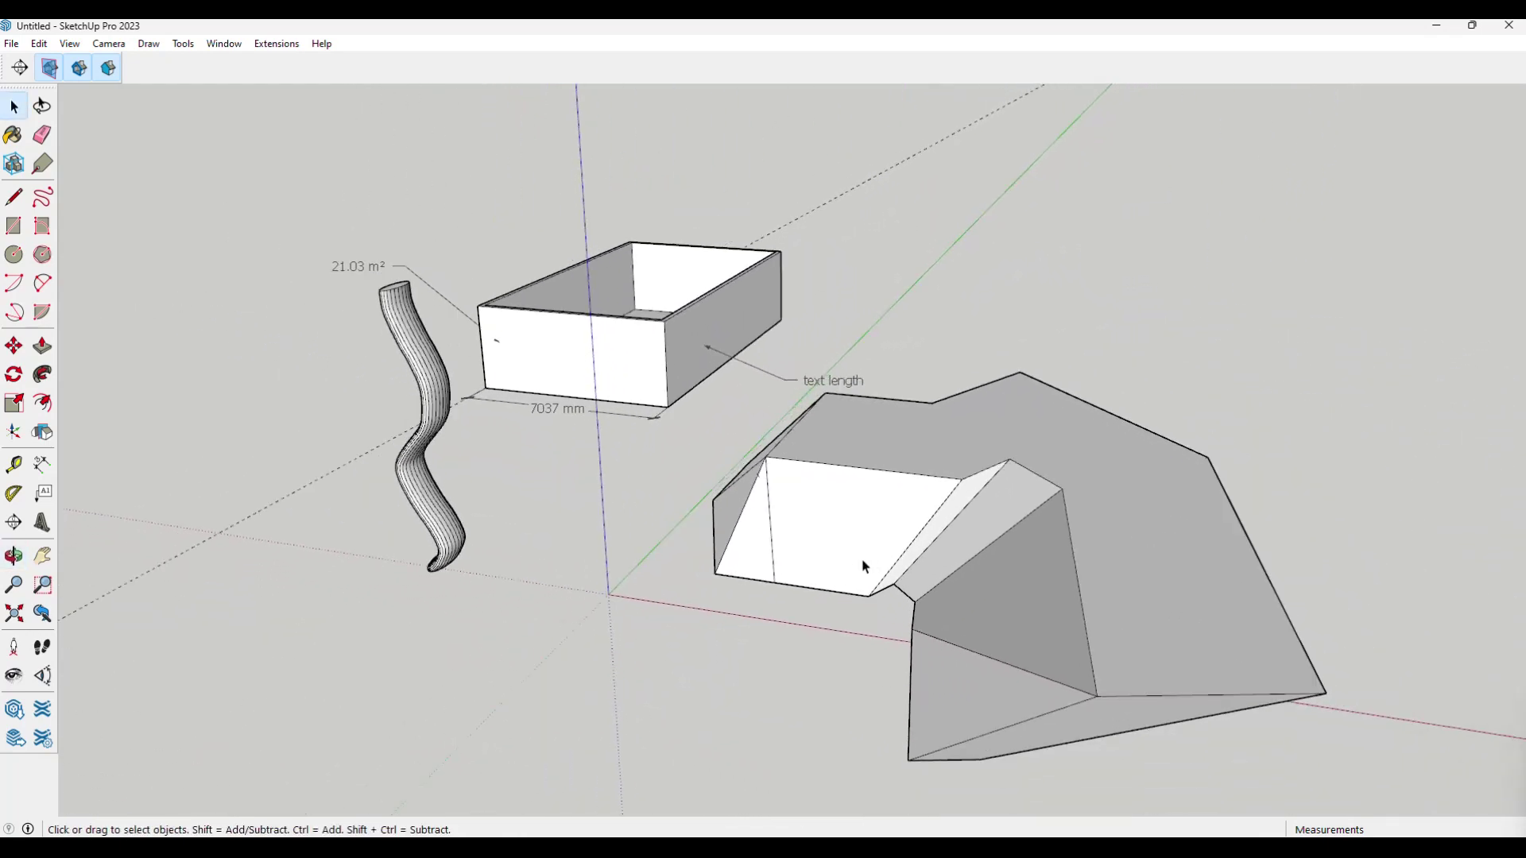
middle_click_drag(390, 582, 487, 582)
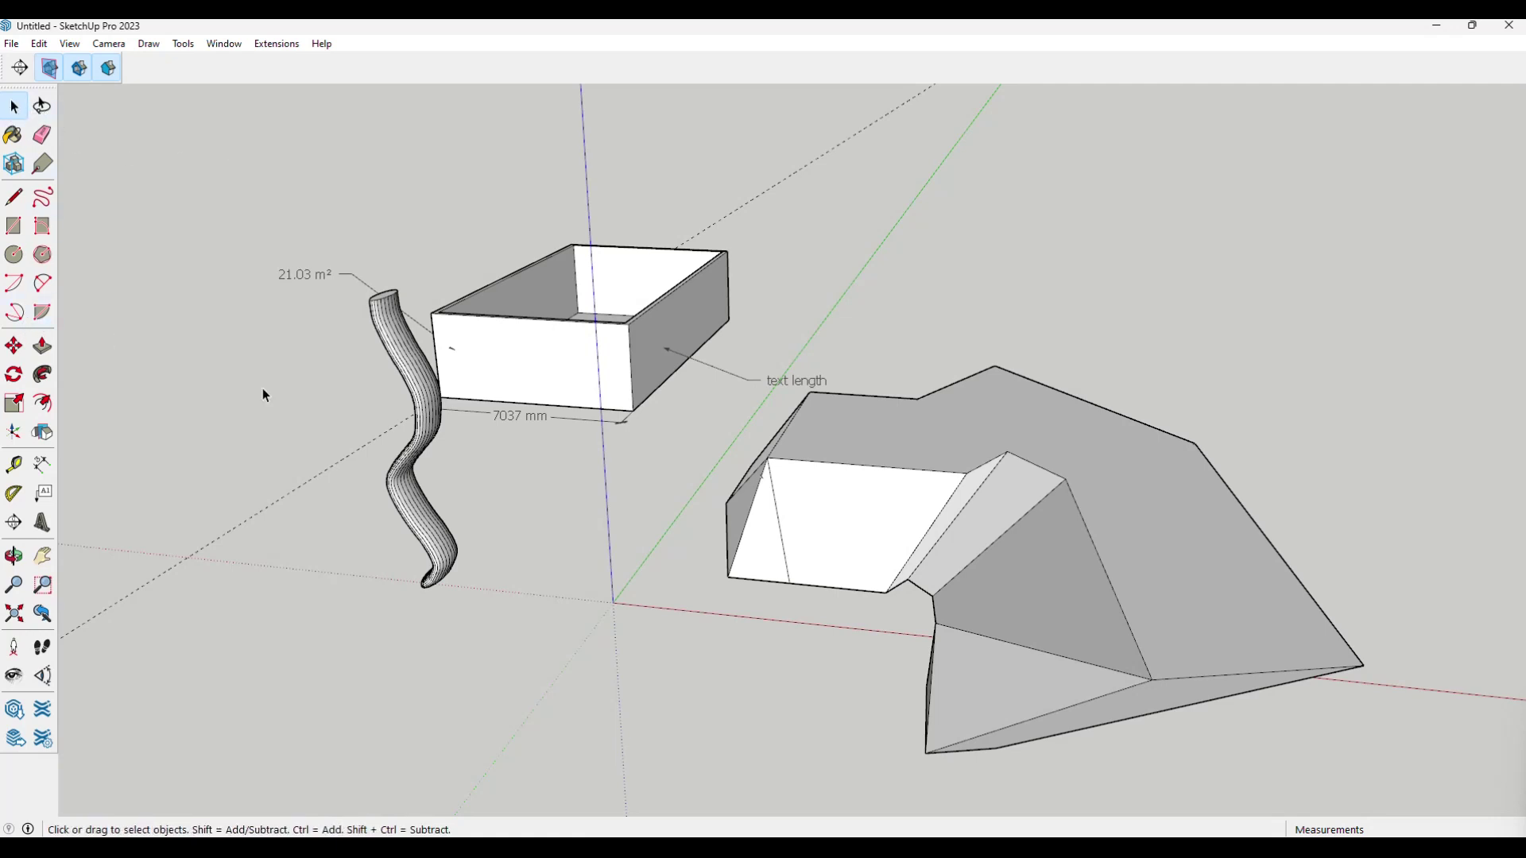
middle_click_drag(368, 460, 446, 512)
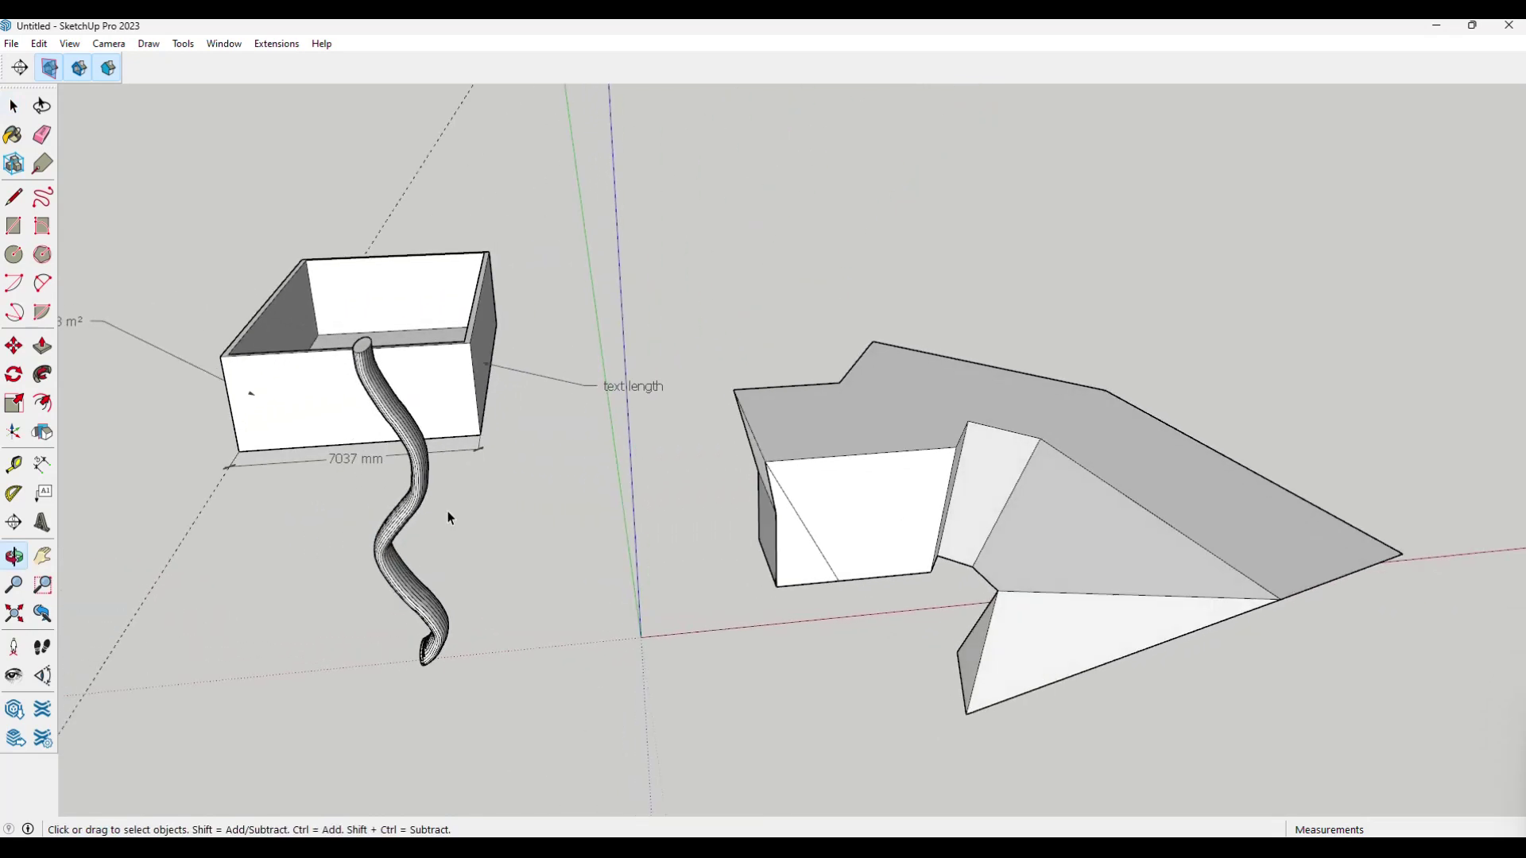